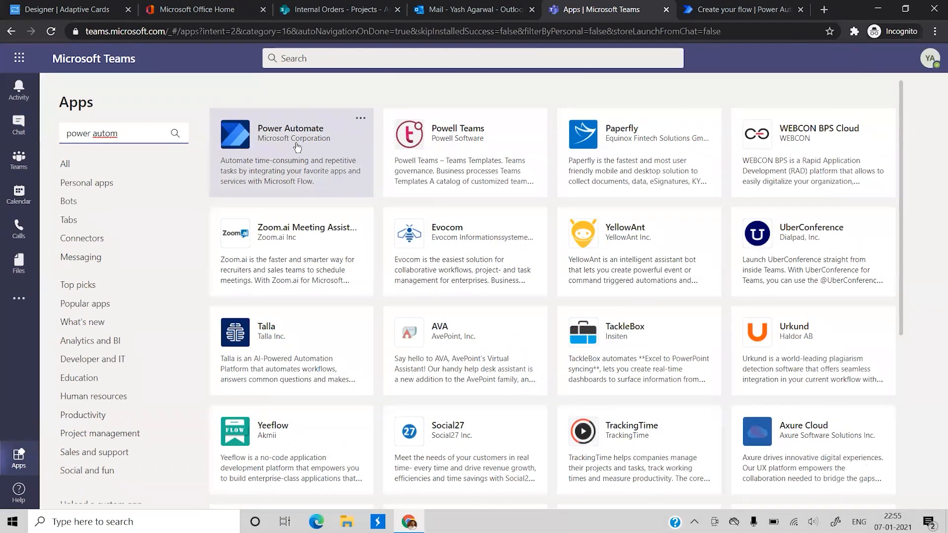
Open the Flow bot's chat and look over its Home page, including the owned flows and popular Teams templates.
click(27, 135)
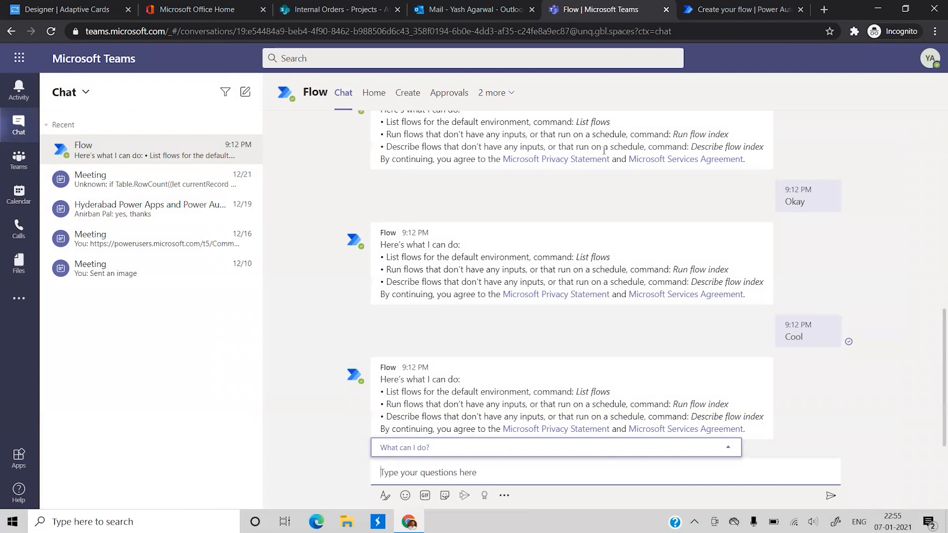
click(381, 99)
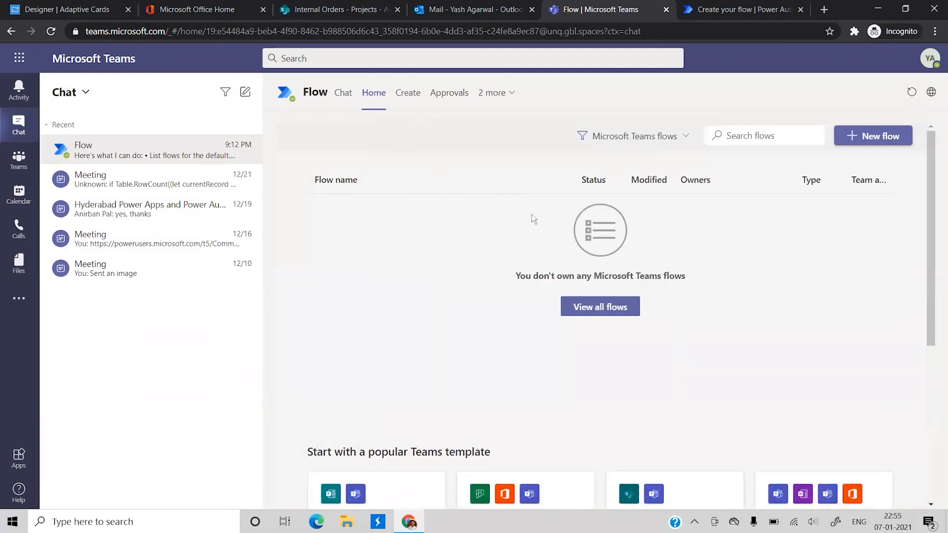
scroll(558, 392, down, 2)
scroll(558, 392, down, 4)
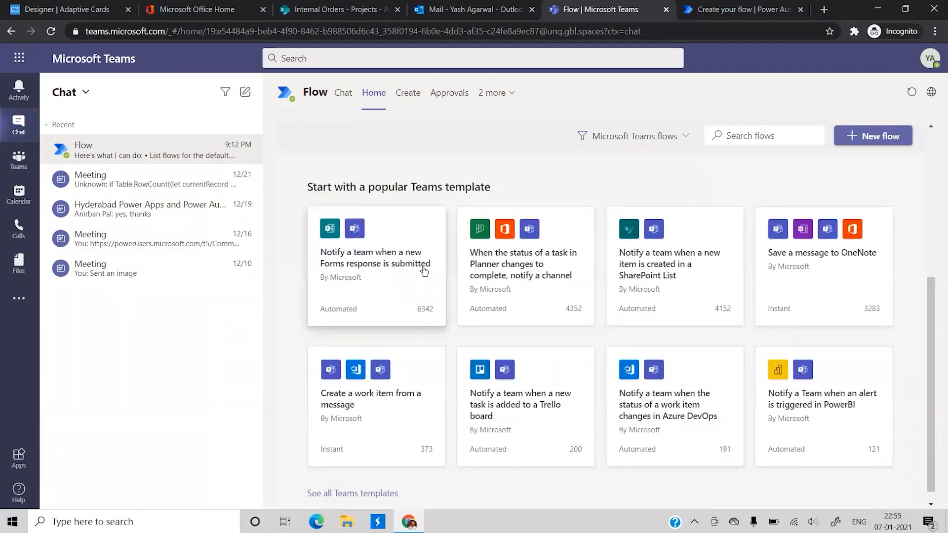
scroll(424, 271, up, 6)
Look over the Flow app's creation templates and received approvals, and compare them with the action items in Power Automate.
click(408, 93)
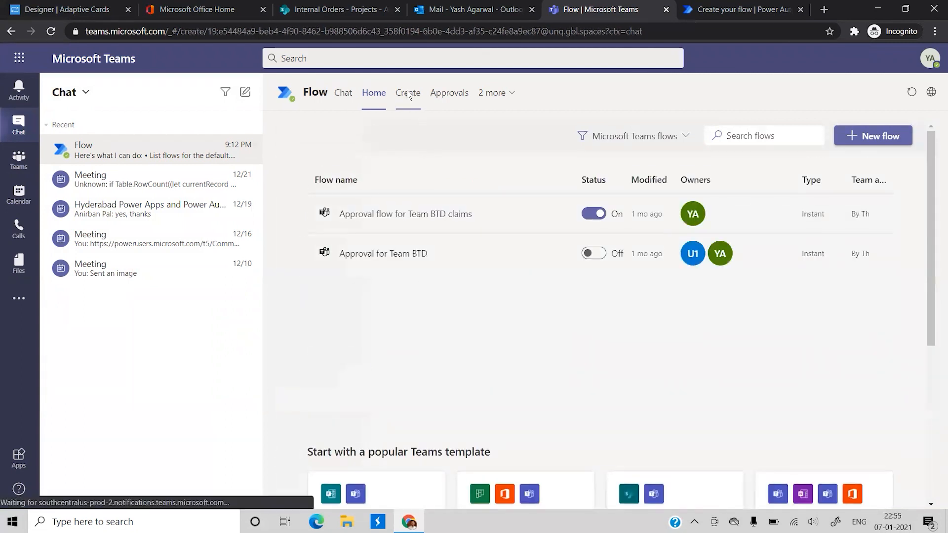
click(408, 93)
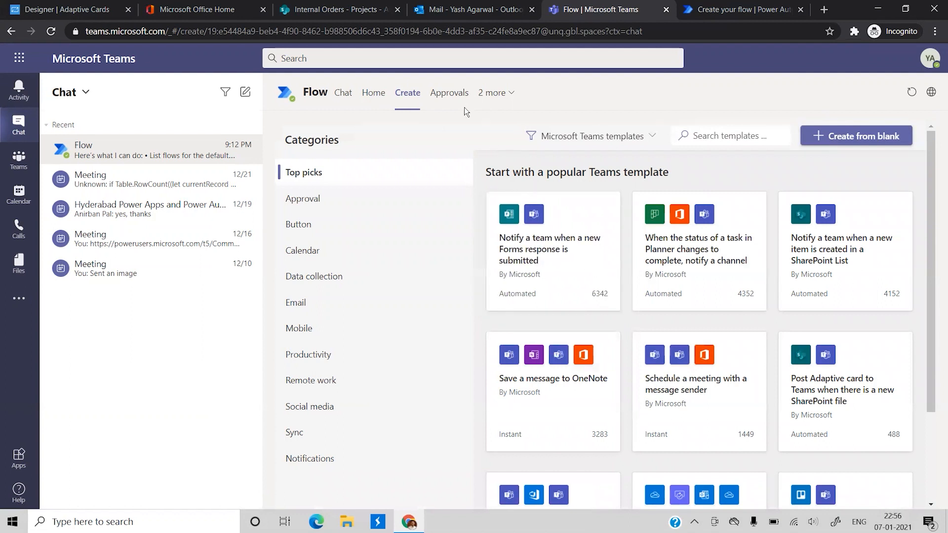
click(454, 101)
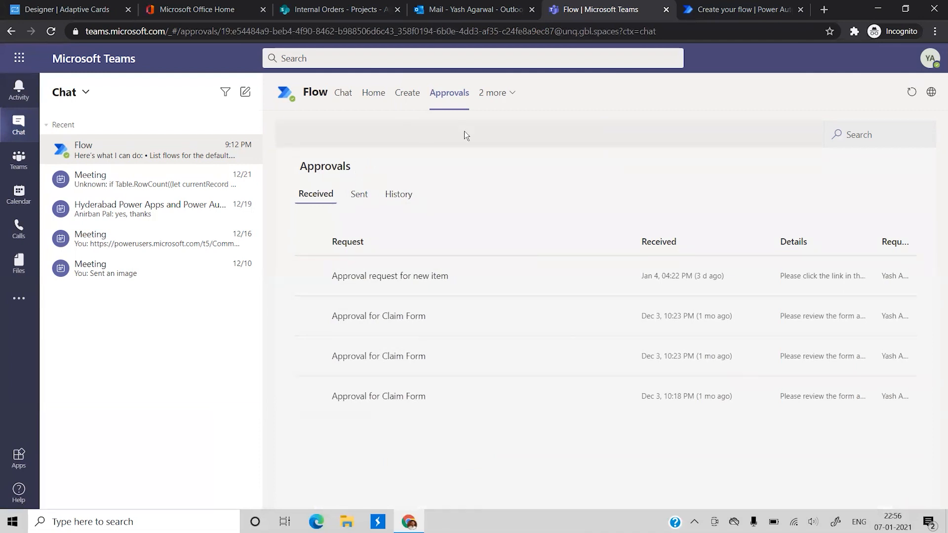
click(746, 9)
click(89, 140)
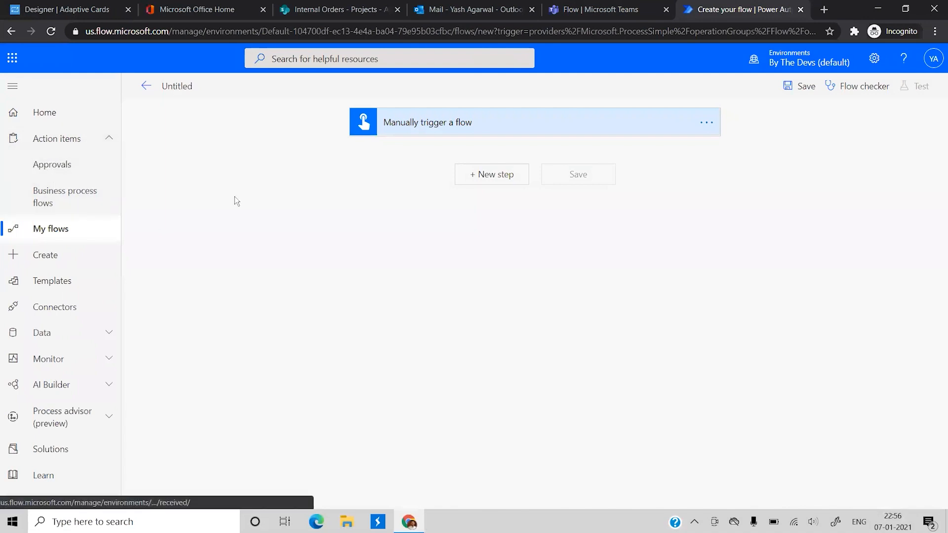
click(575, 8)
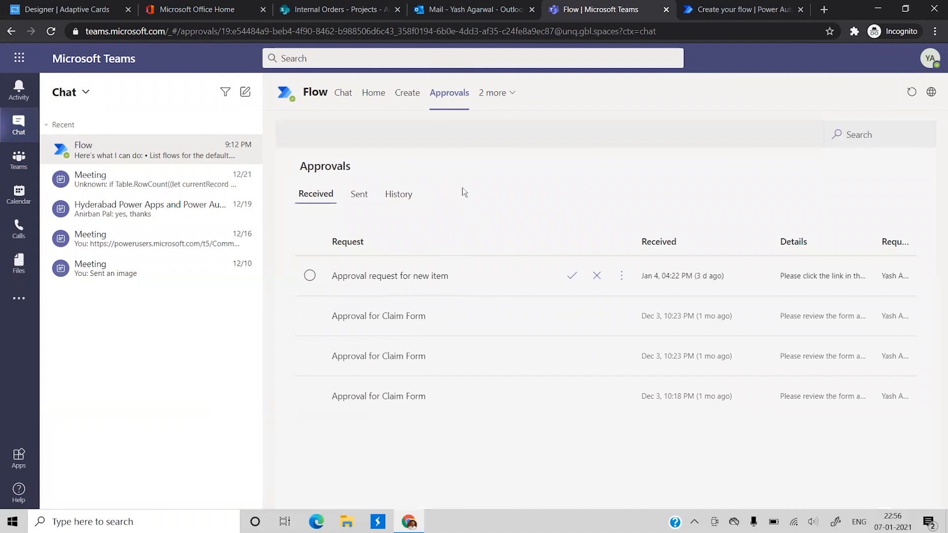
Examine the list of active business process flows in the Flow app and check which other pages it offers.
click(500, 95)
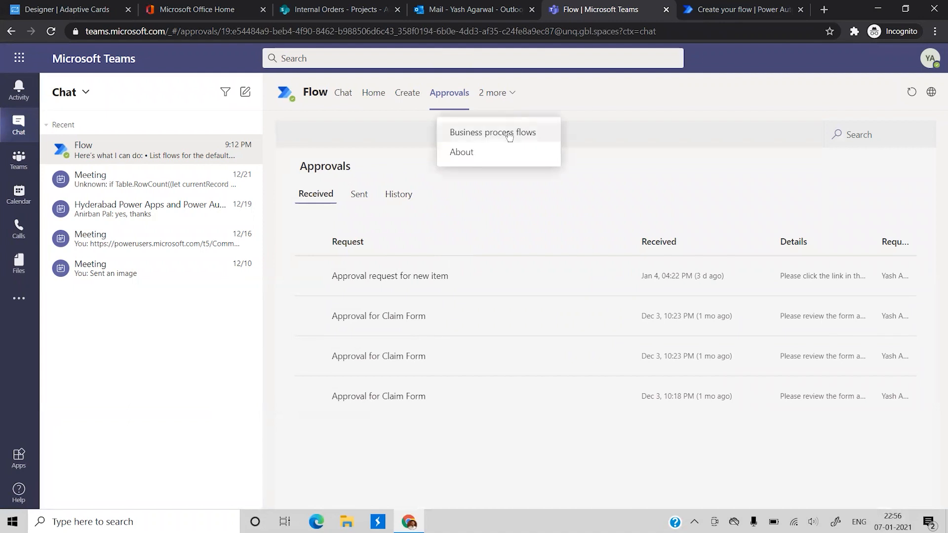
click(514, 134)
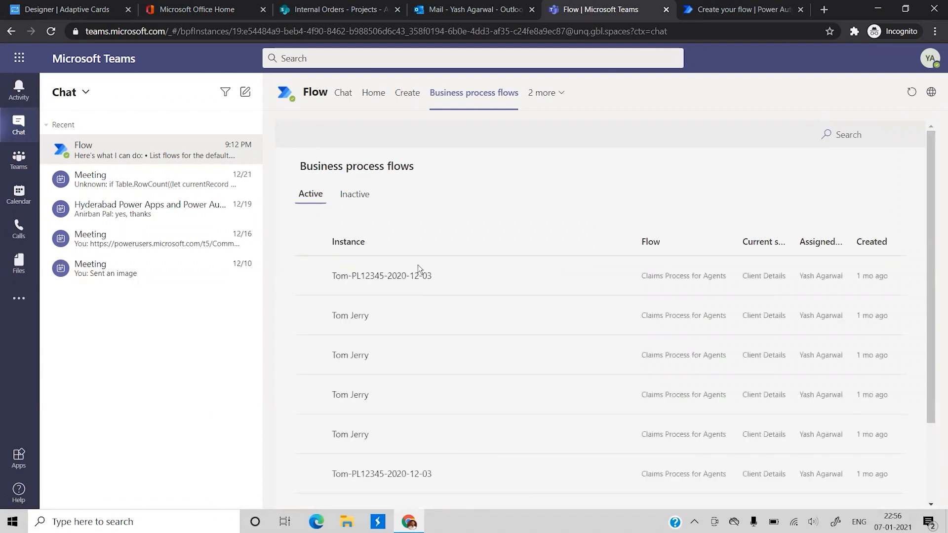
scroll(428, 344, down, 2)
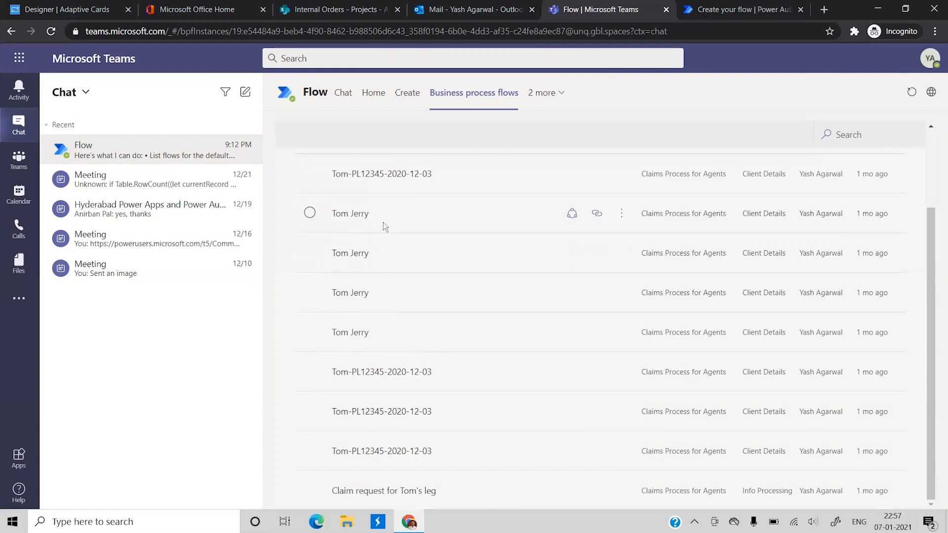
scroll(383, 222, up, 2)
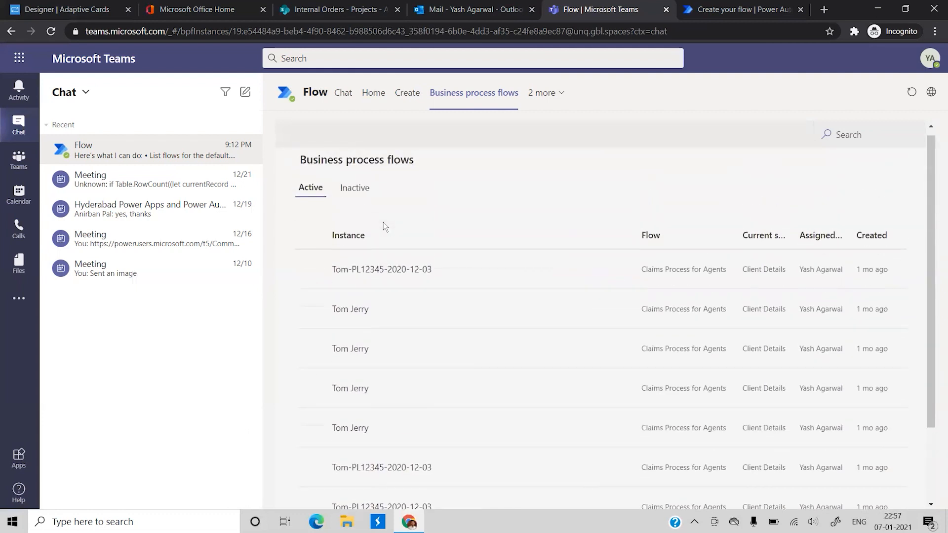
scroll(384, 222, up, 1)
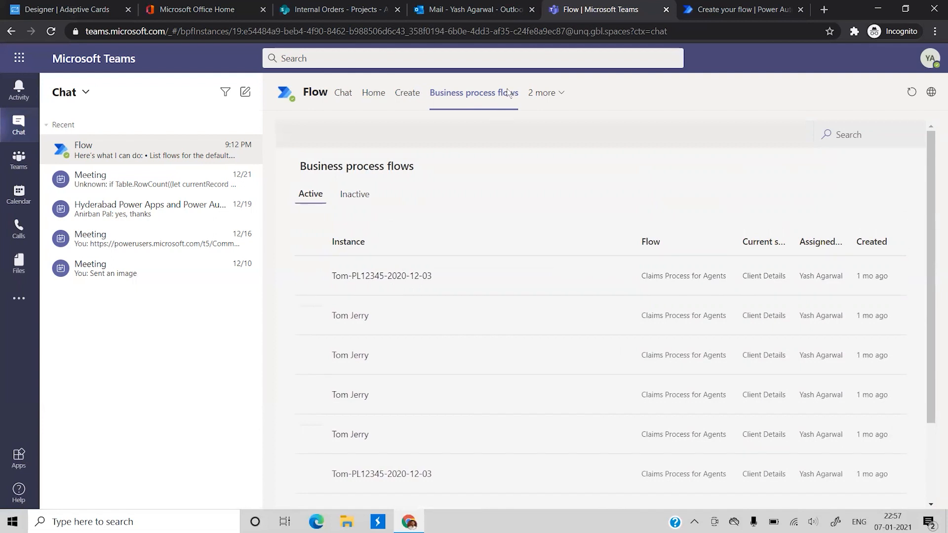
click(542, 96)
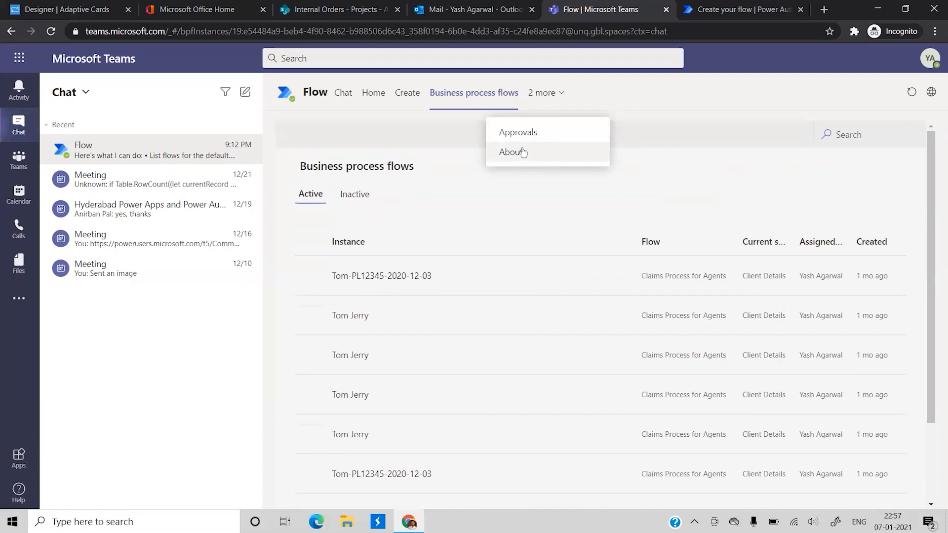
Send the suggested "List flows" command to the Flow bot in its chat.
click(339, 106)
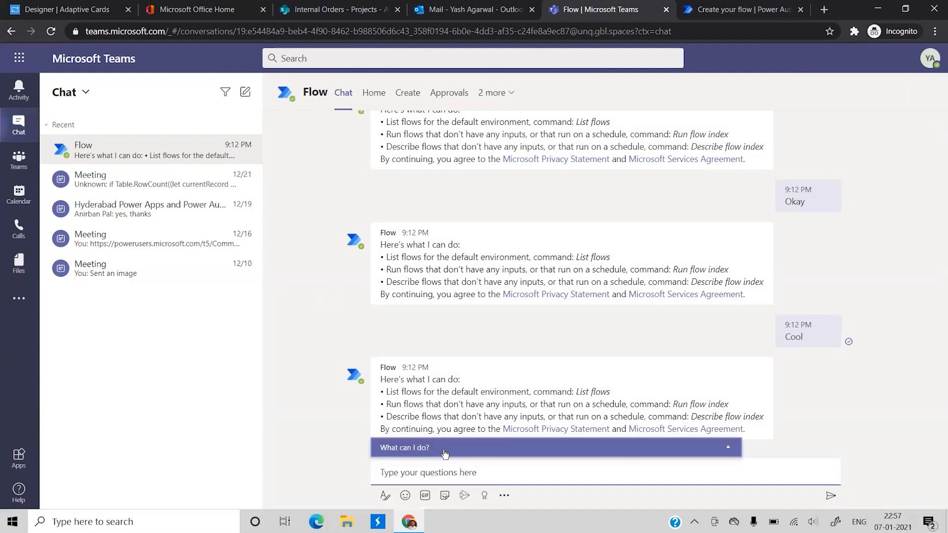
click(506, 462)
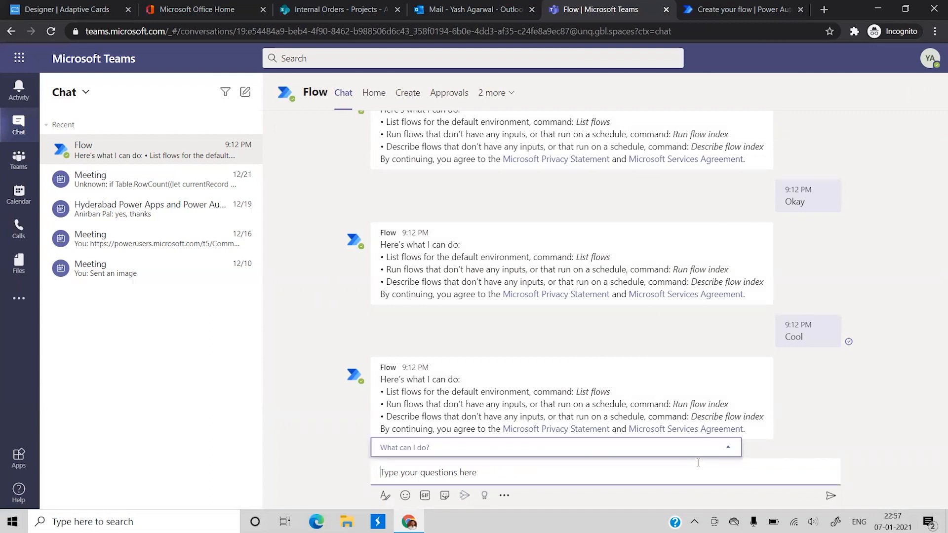
click(669, 454)
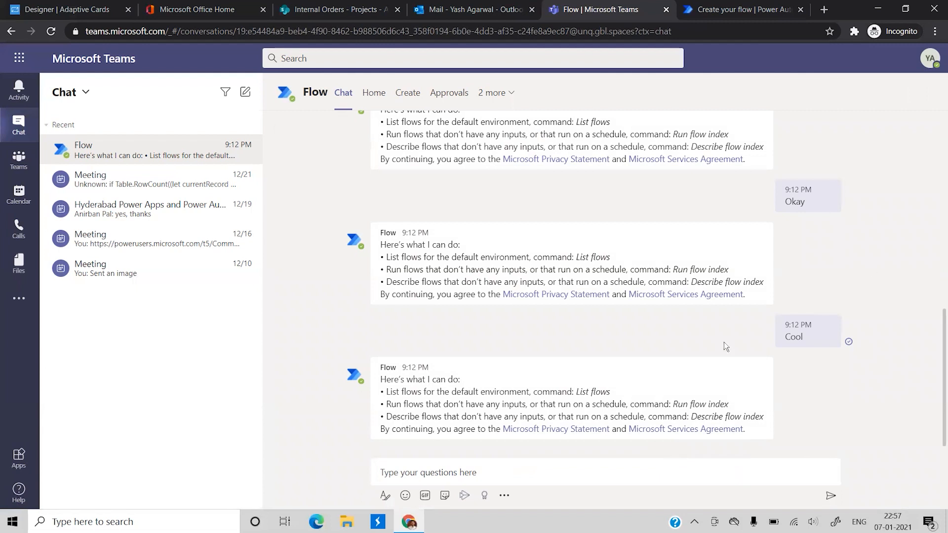
click(554, 470)
click(479, 444)
click(540, 468)
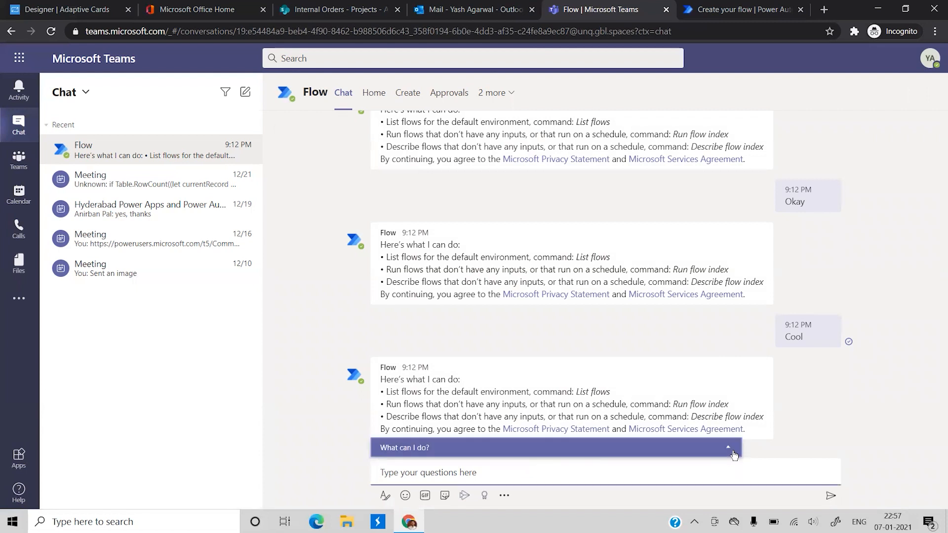
click(729, 451)
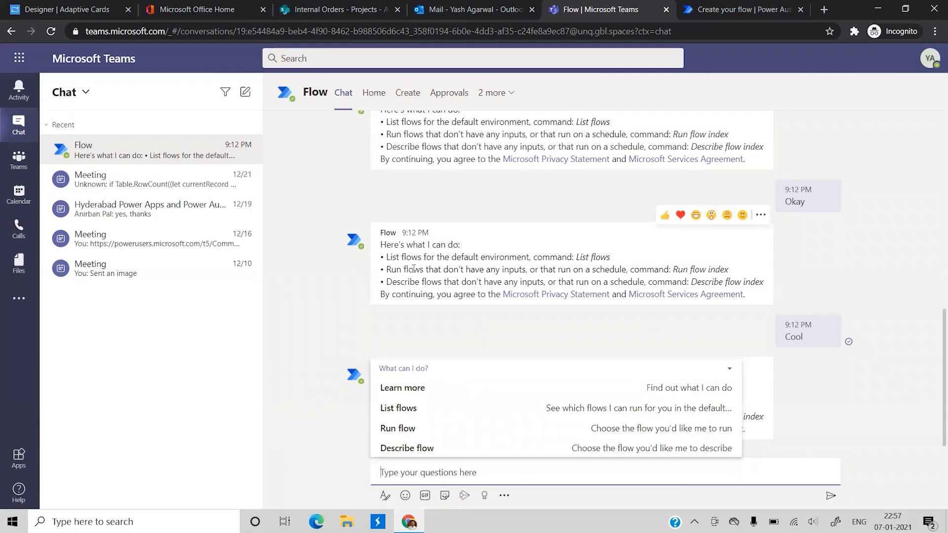
click(421, 413)
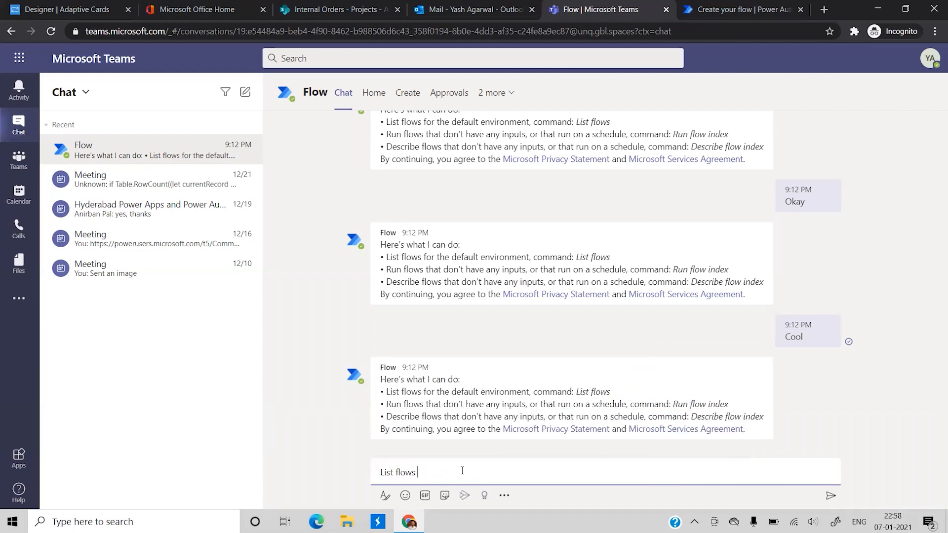
key(Return)
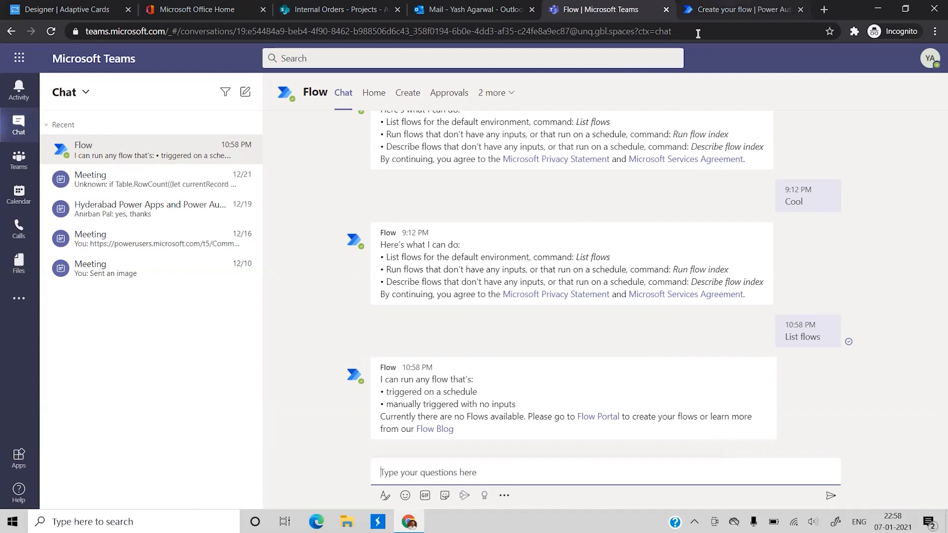
Switch to Power Automate and add the Mail action "Send an email notification (V3)" after the manual trigger.
click(701, 9)
click(479, 176)
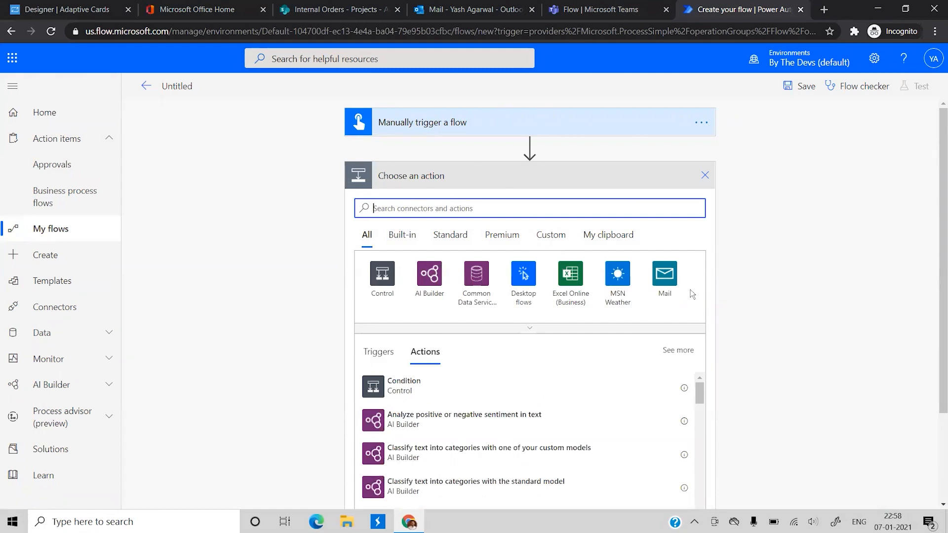
click(665, 275)
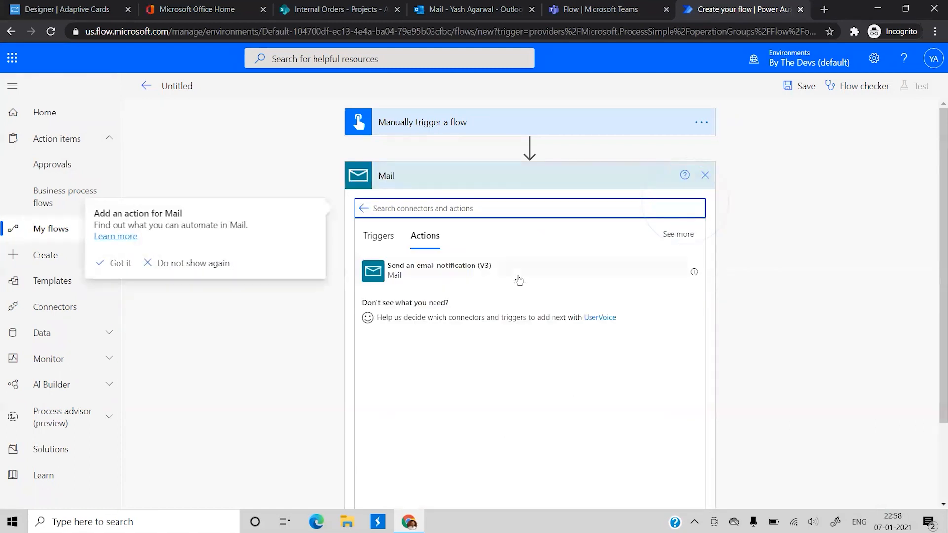
click(442, 275)
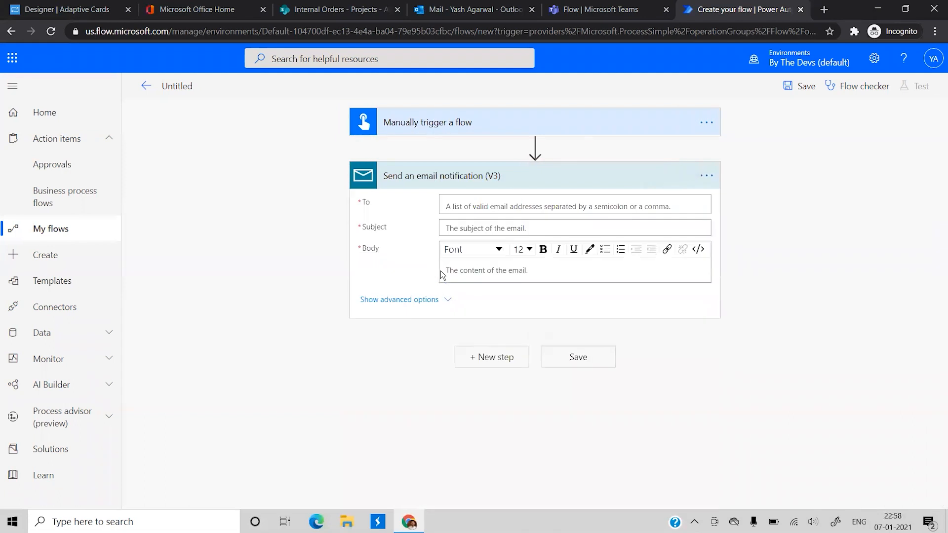
Choose the account owner as email recipient, set subject "Hello World" and body "This is an email from teams!", and save the flow.
click(477, 206)
text(yash)
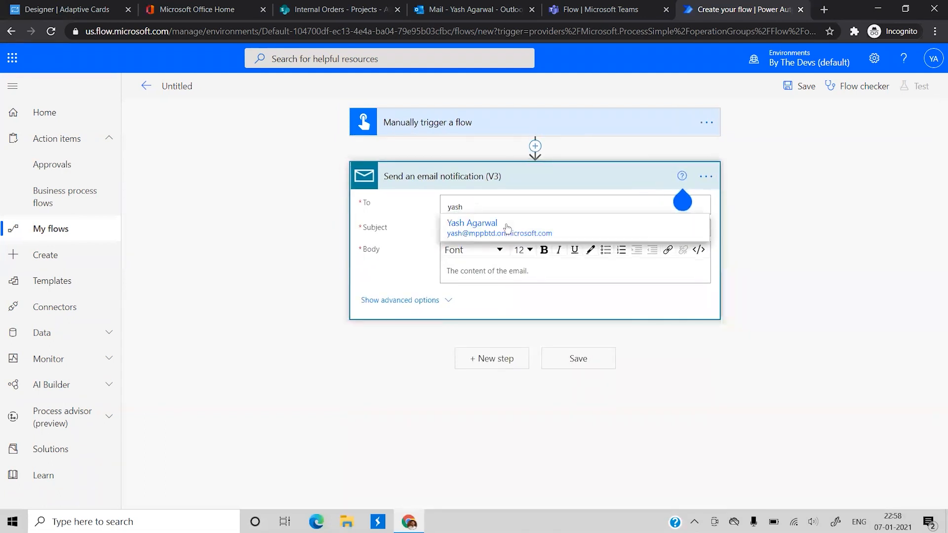
click(490, 227)
click(489, 227)
text(Hello World)
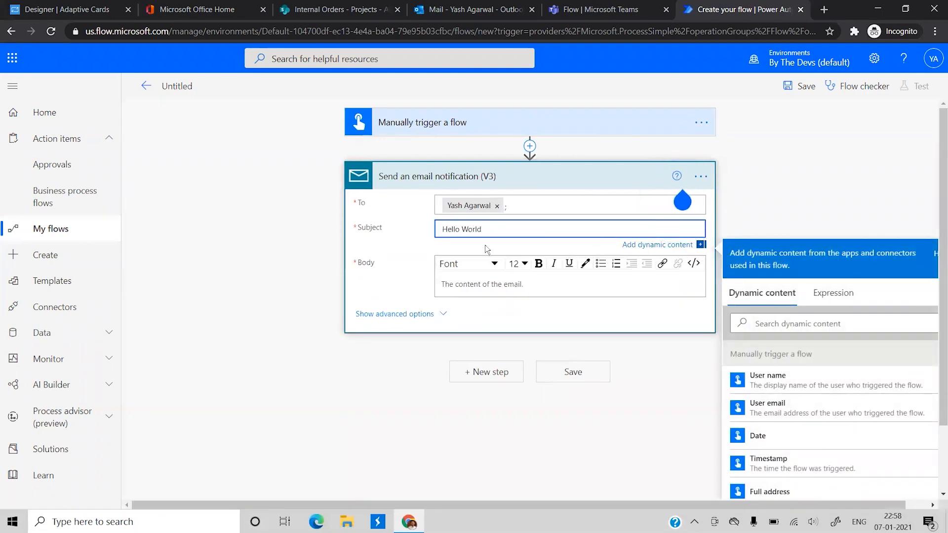
click(473, 284)
text(This is an)
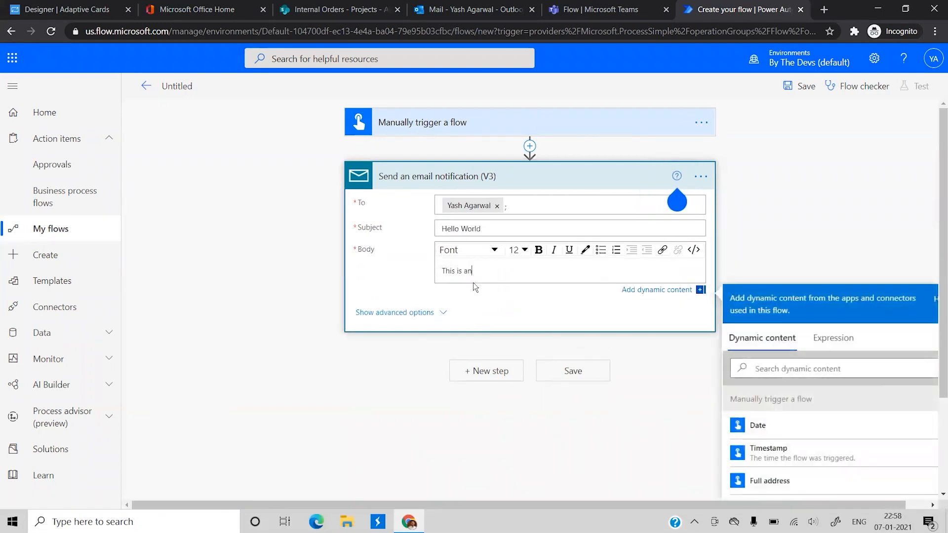
text( email from teams!)
click(592, 381)
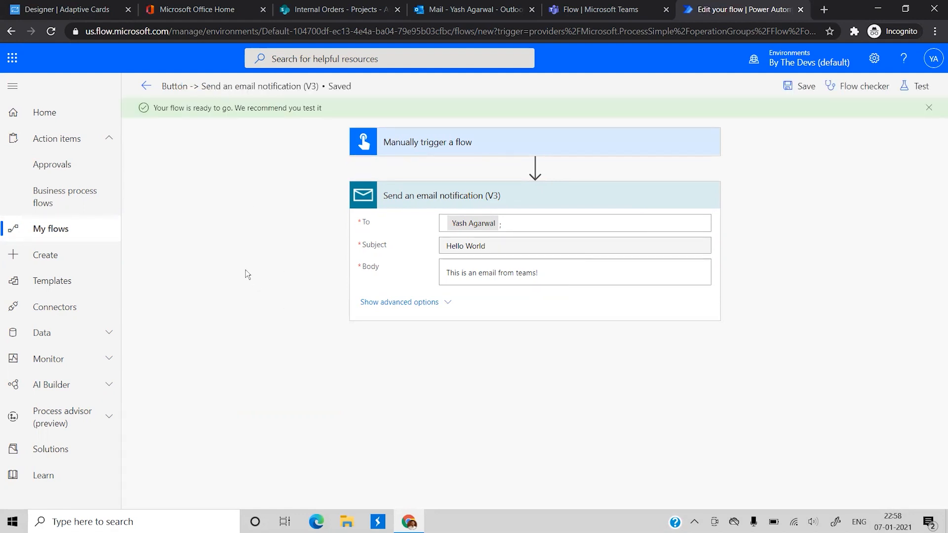
Rename the flow "Button to send an email", save it, and return to its details page.
click(227, 85)
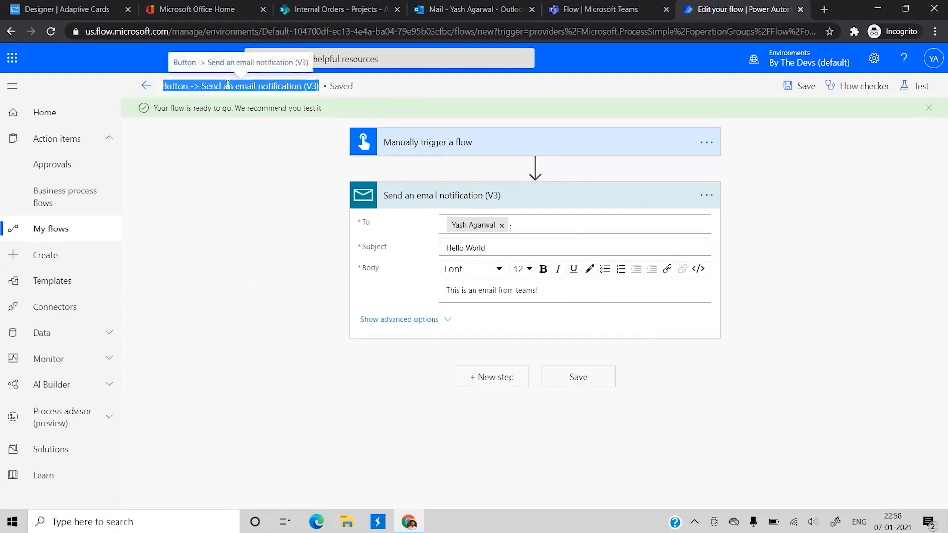
text(Button to se)
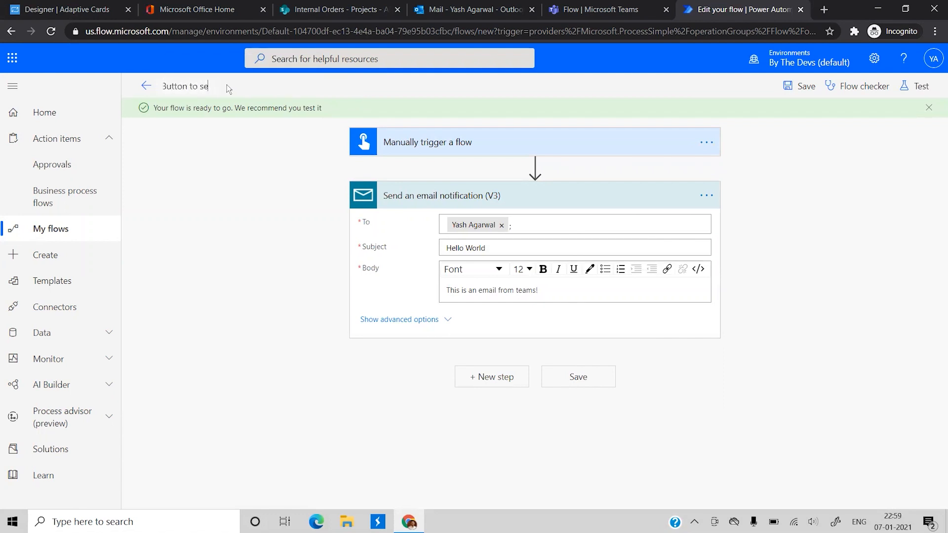
text(nd an email)
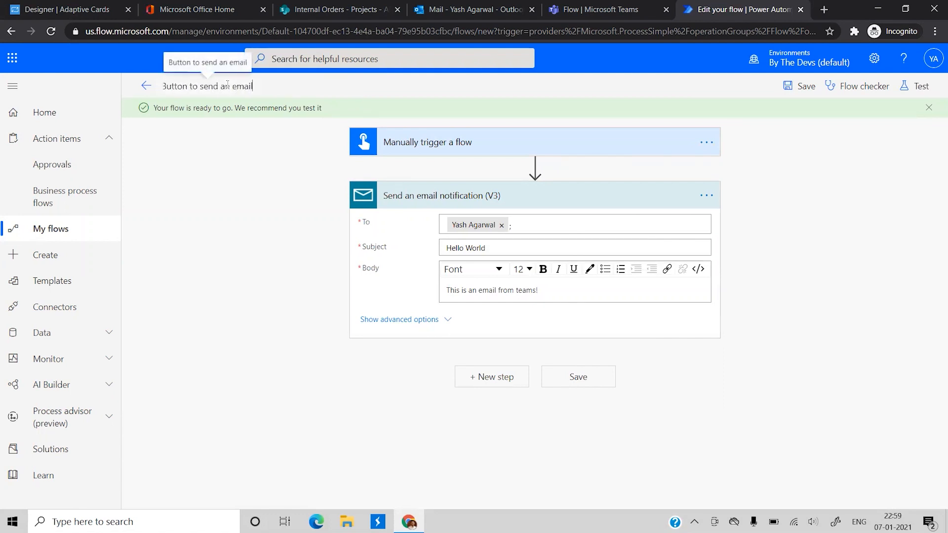
click(563, 378)
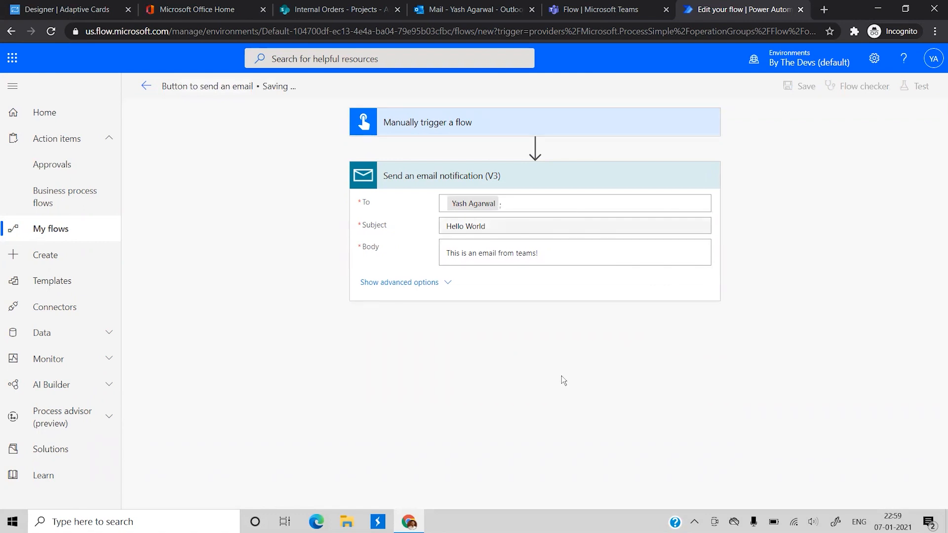
click(147, 86)
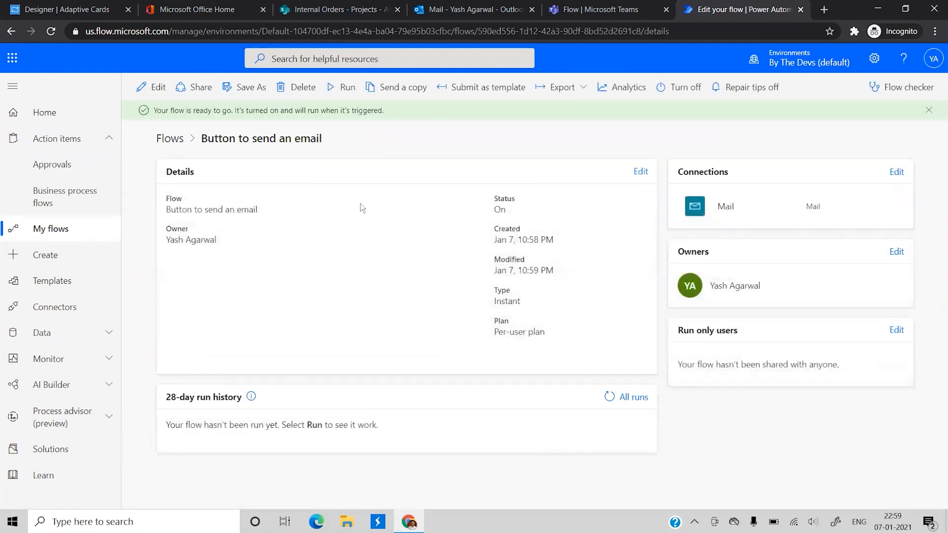
Switch to Microsoft Teams and send the suggested "List flows" command to the Flow bot.
click(609, 21)
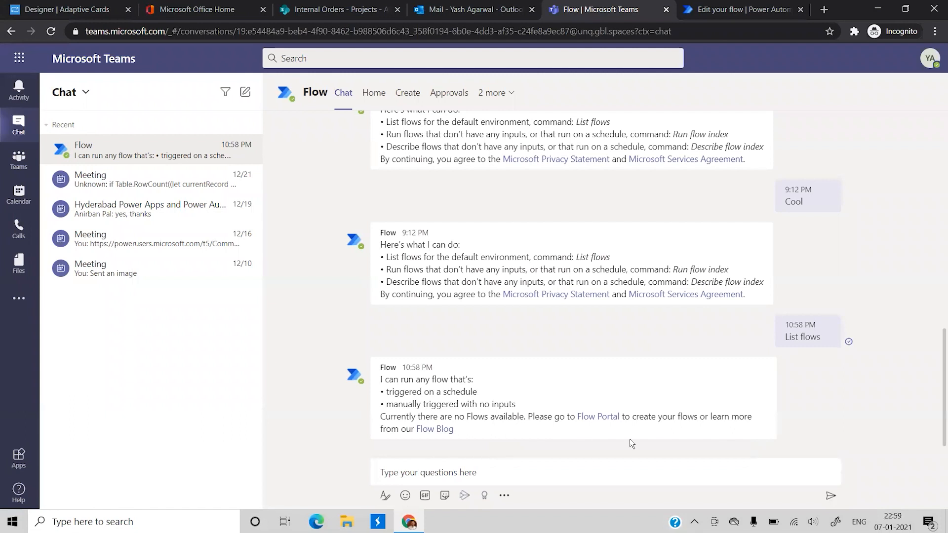
click(729, 450)
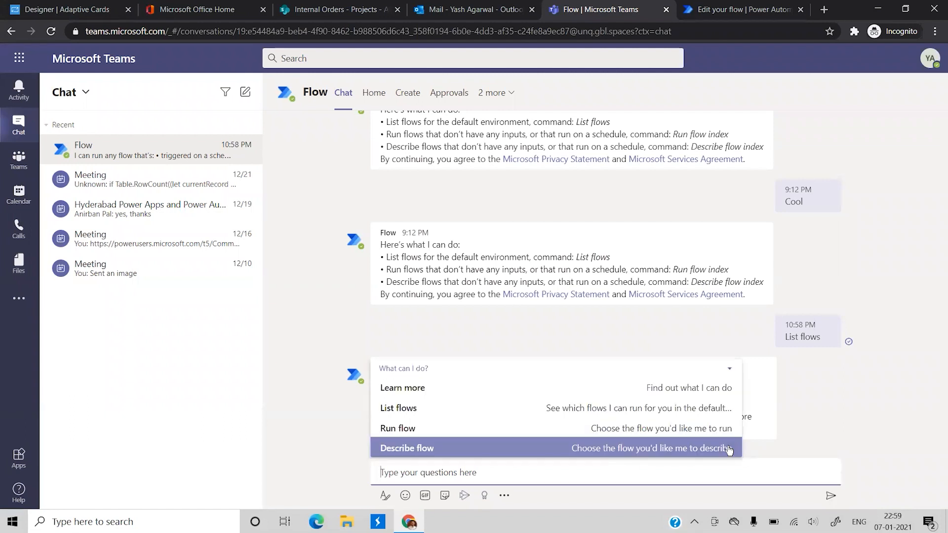
click(557, 467)
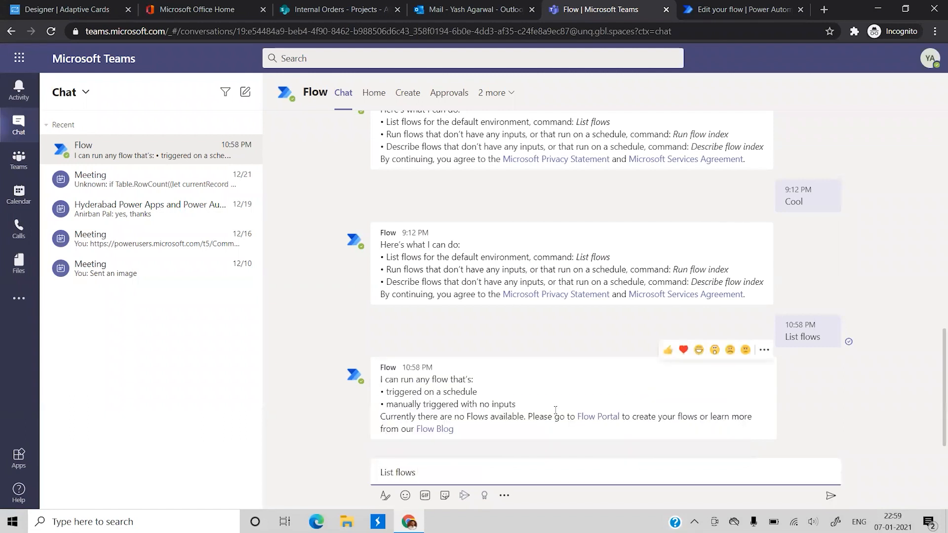
key(Return)
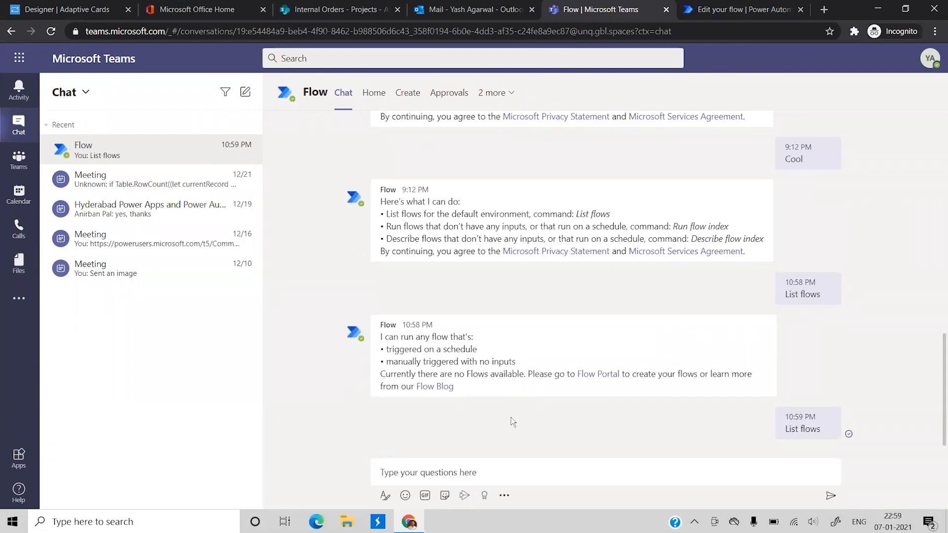
Ask the Flow bot for the available flows once more with the "List flows" command.
click(513, 462)
text(List )
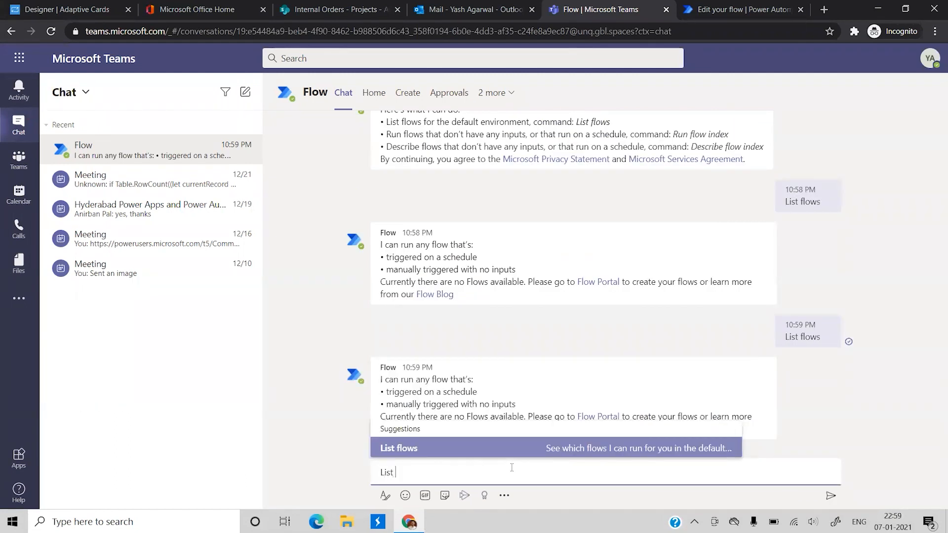
text(flows)
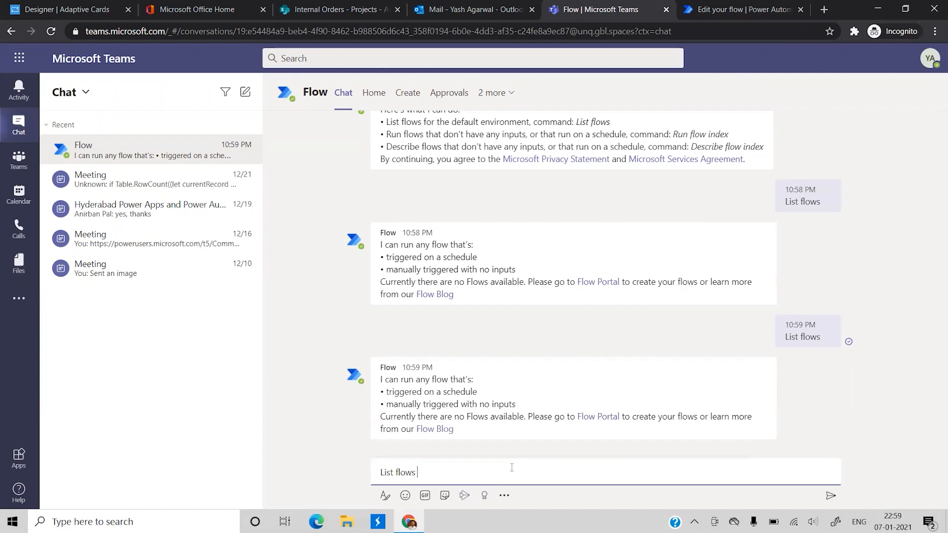
key(Return)
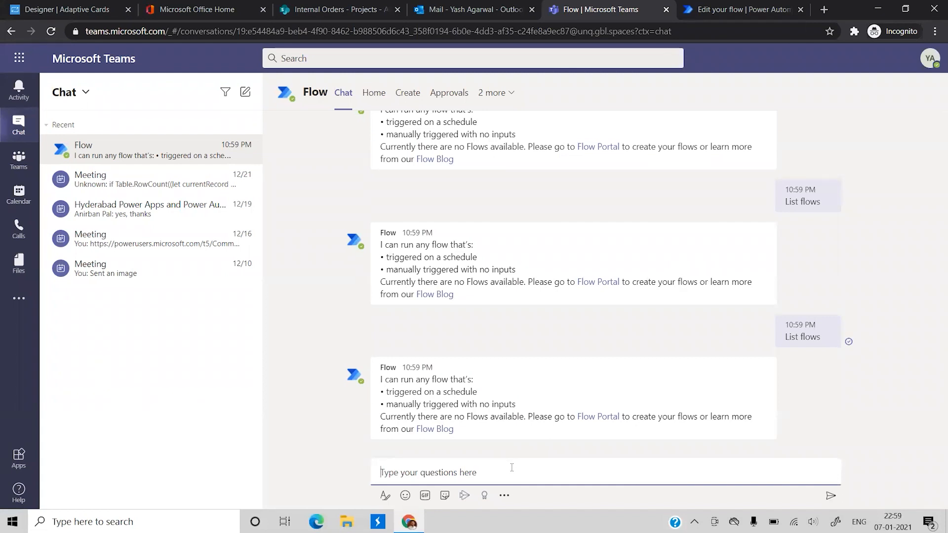
Try to start the first flow by sending "Run flow 1" to the Flow bot.
text(Rum)
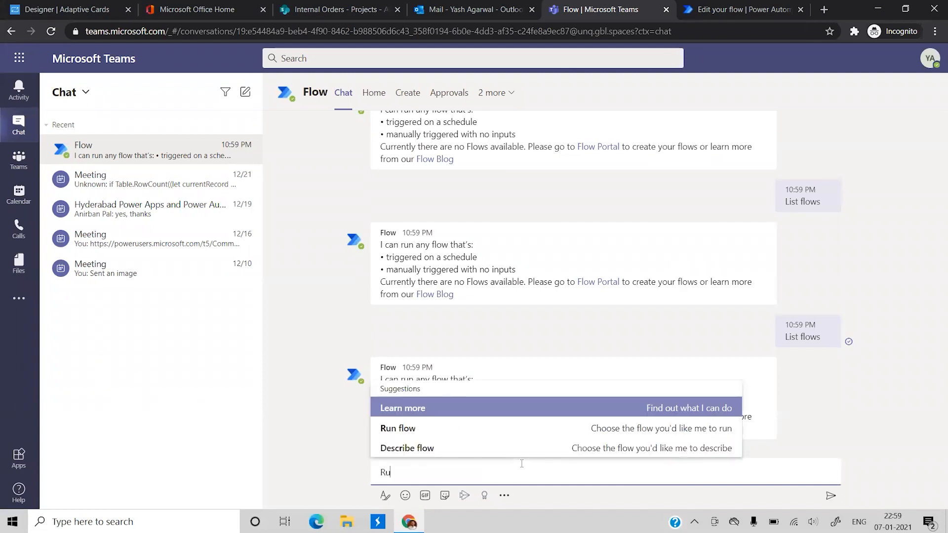
key(BackSpace)
text(n flow 1)
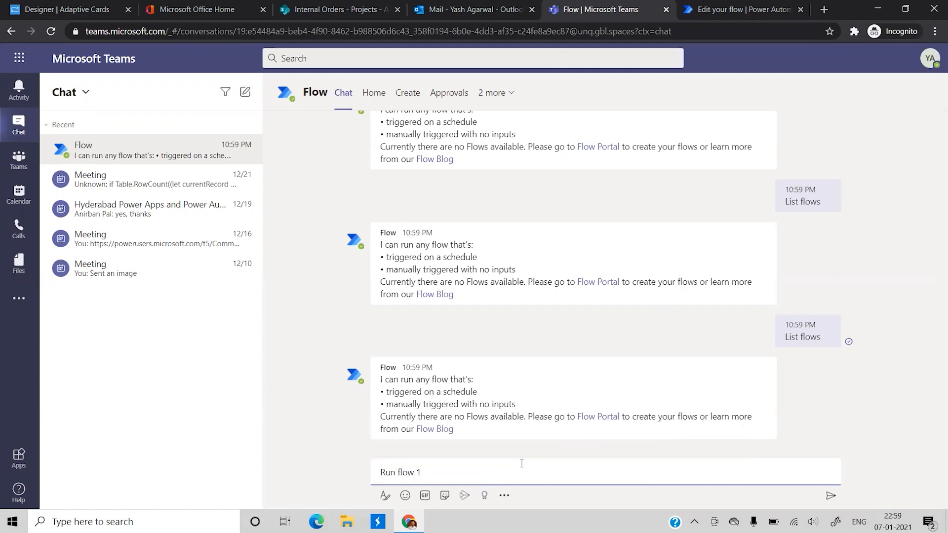
key(Return)
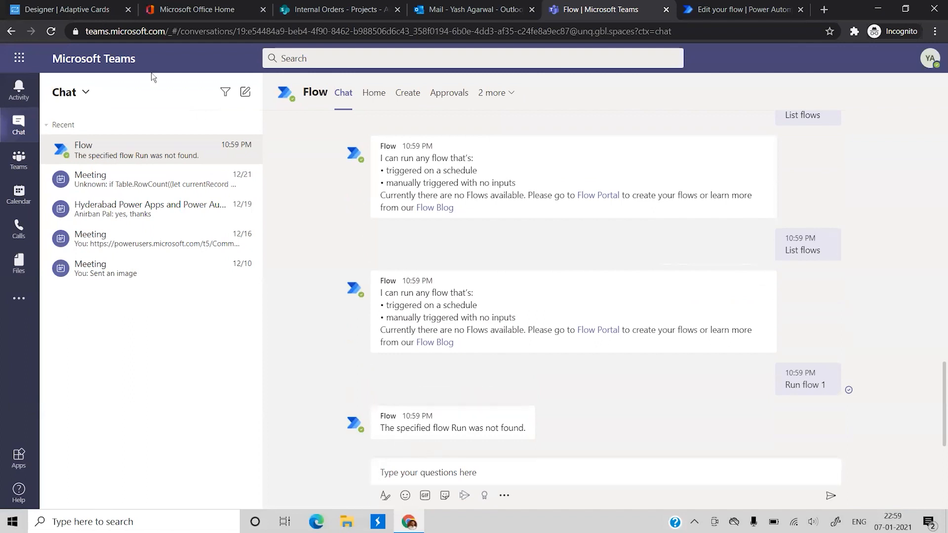
Reload the Teams page, then switch to Power Automate and go back to the list of flows.
click(60, 31)
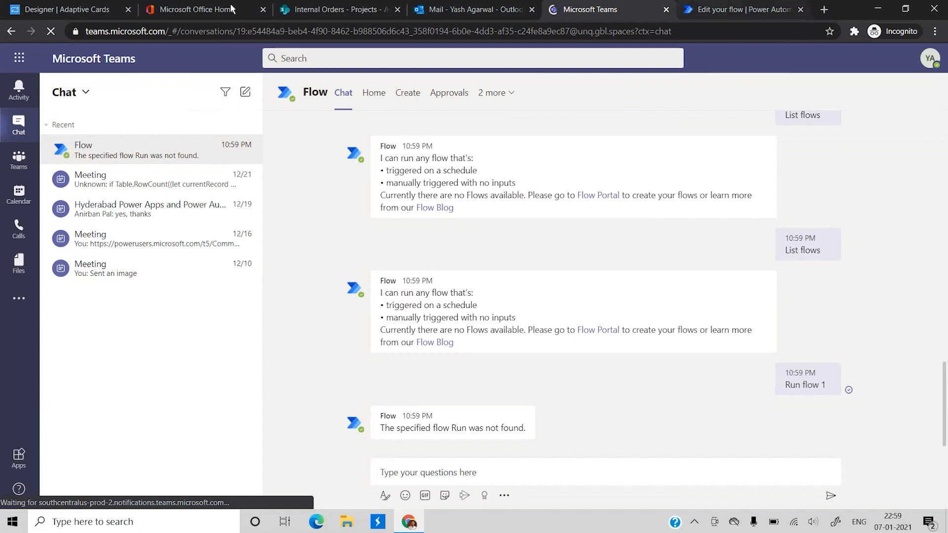
click(740, 10)
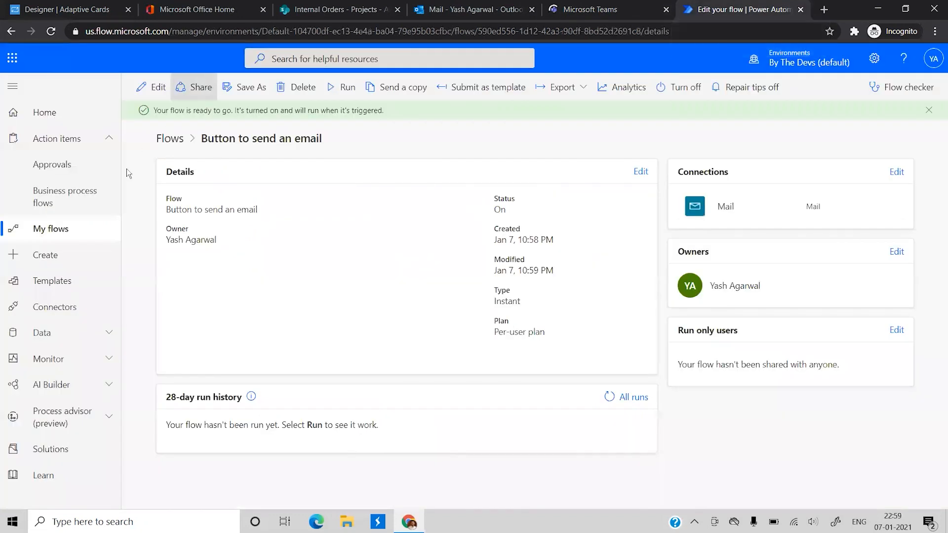
click(161, 140)
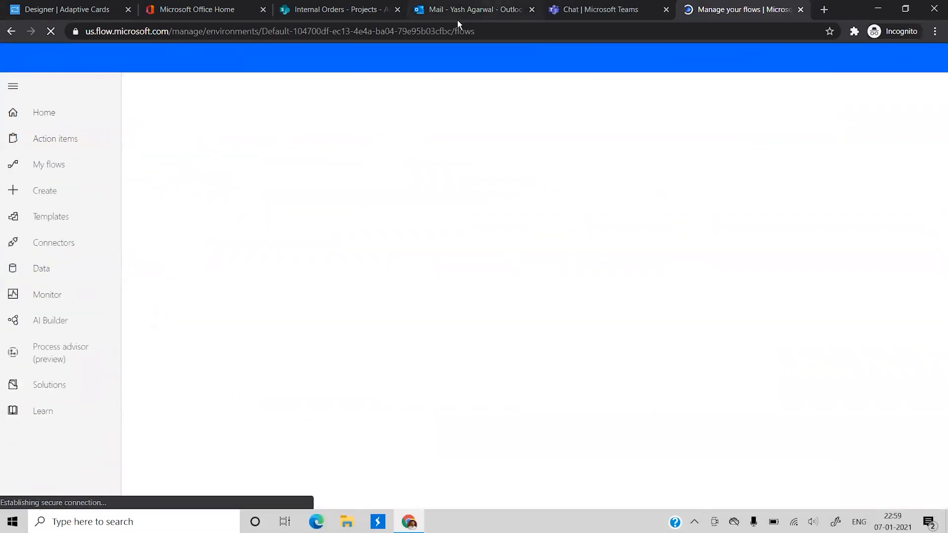
Return to the Flow bot chat in Teams and send the "List flows" command again.
click(600, 9)
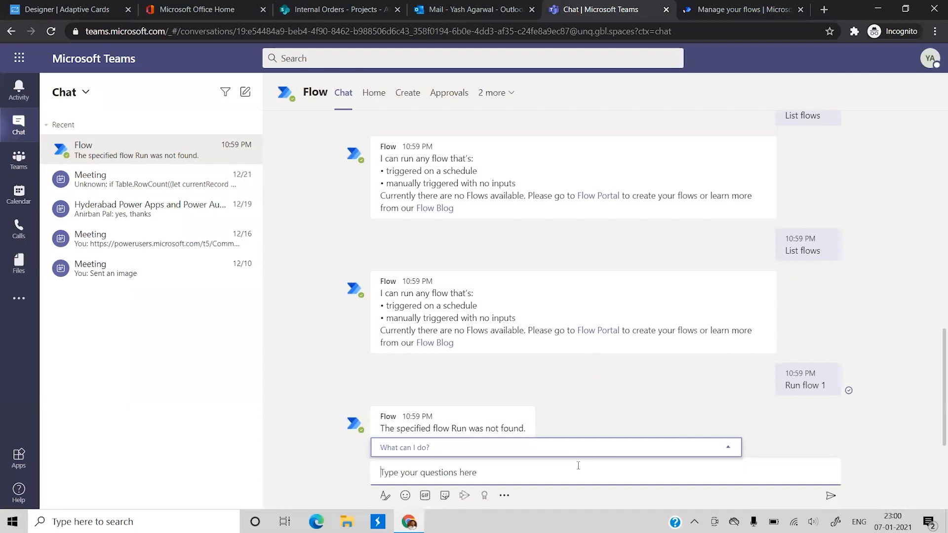
text(Liast)
key(BackSpace)
key(BackSpace)
key(BackSpace)
text(s)
key(Return)
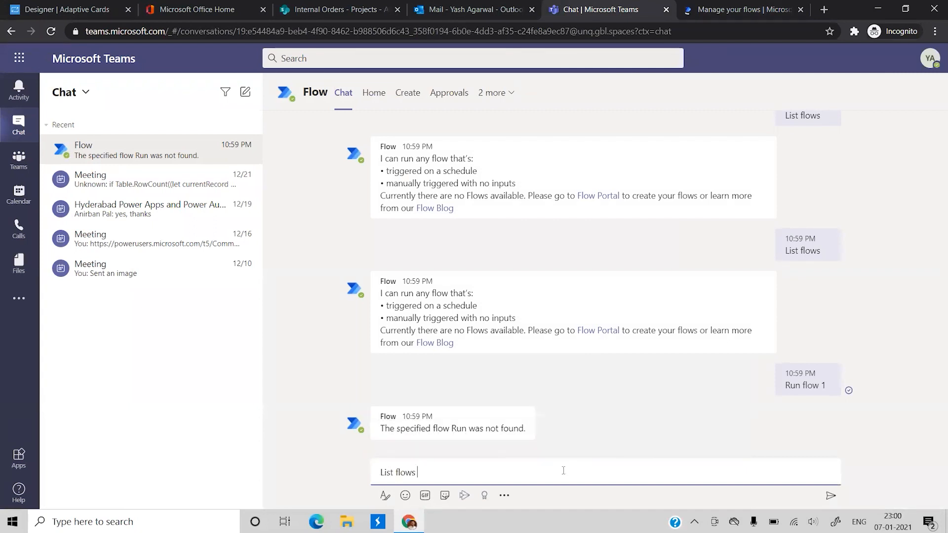
key(Return)
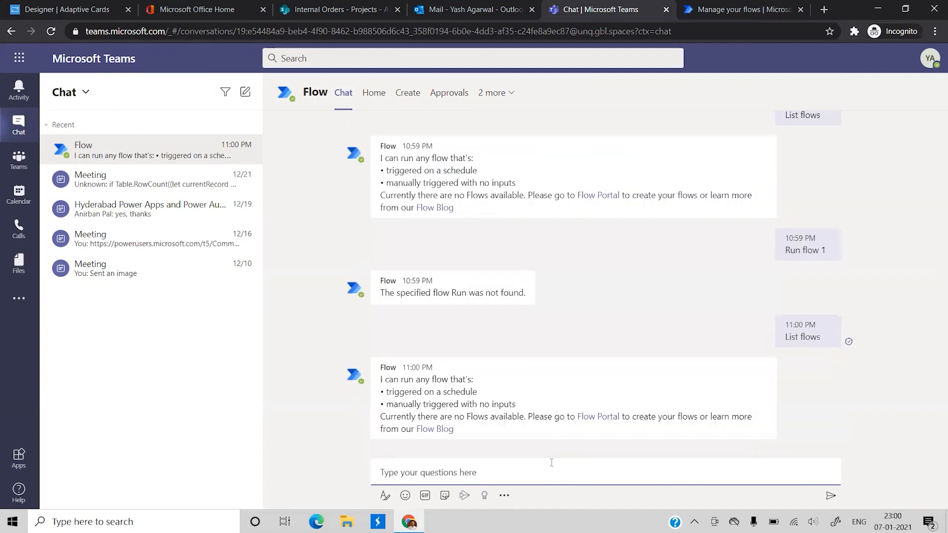
Open the Flow Portal from the bot's reply and run the "Button to send an email" flow from its details page.
click(604, 417)
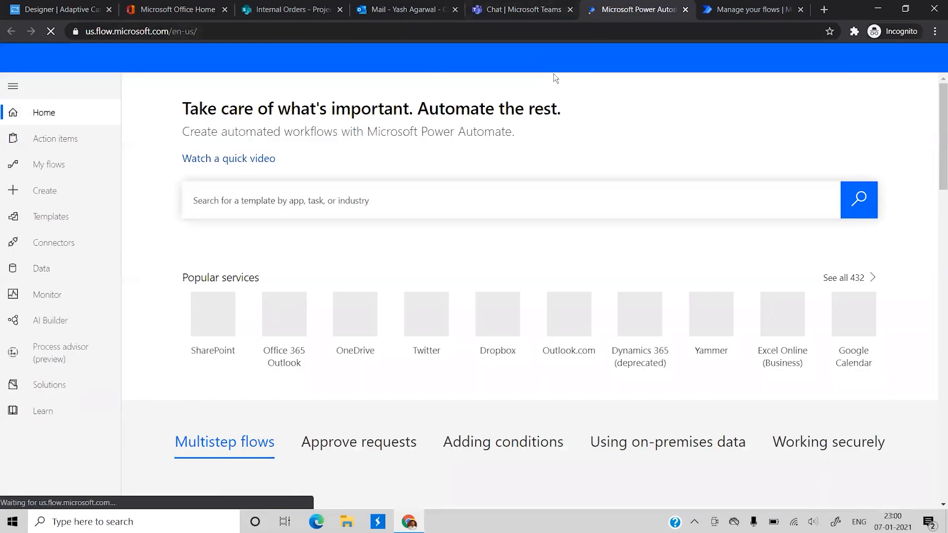
click(44, 157)
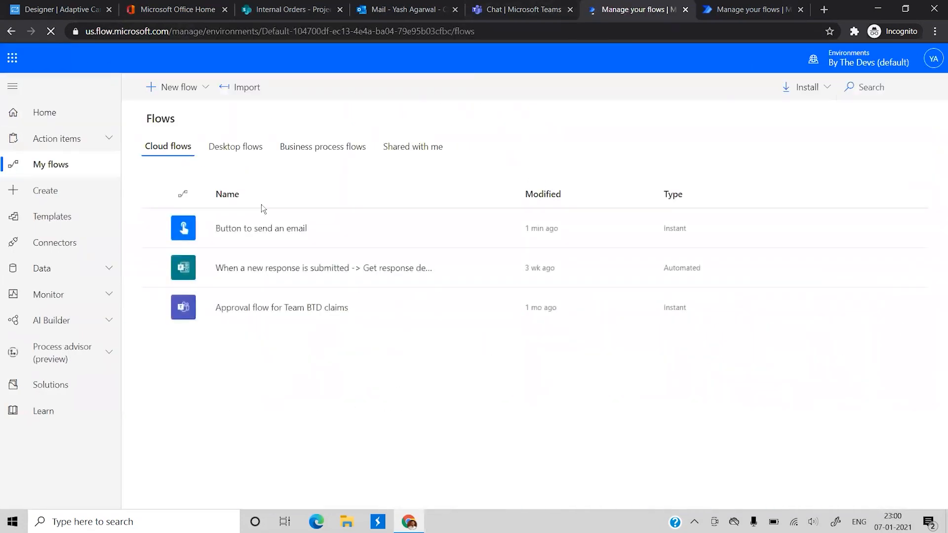
click(257, 231)
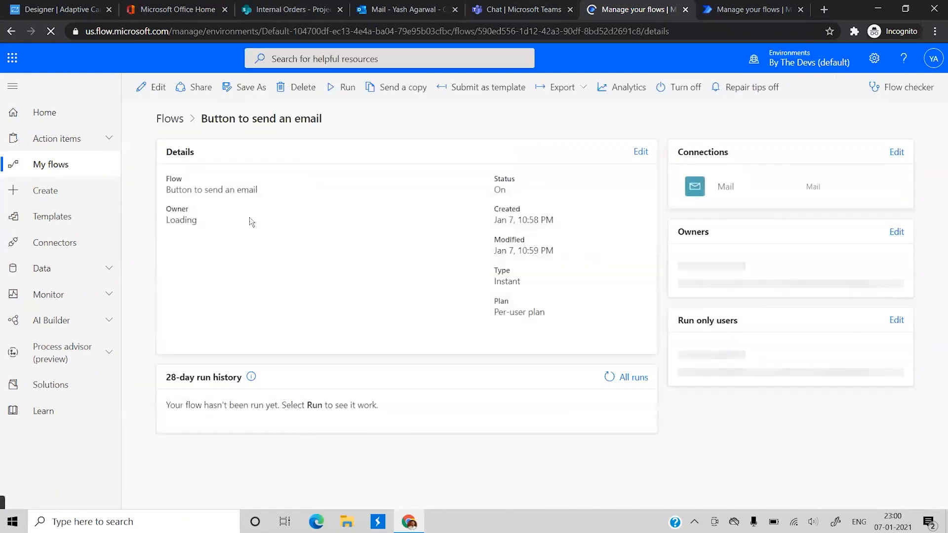
drag(441, 446, 345, 88)
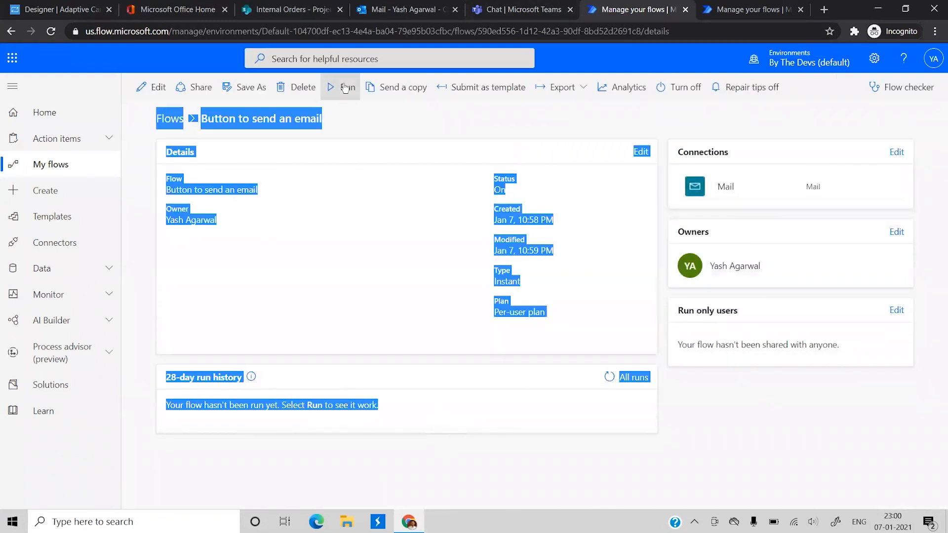
click(345, 88)
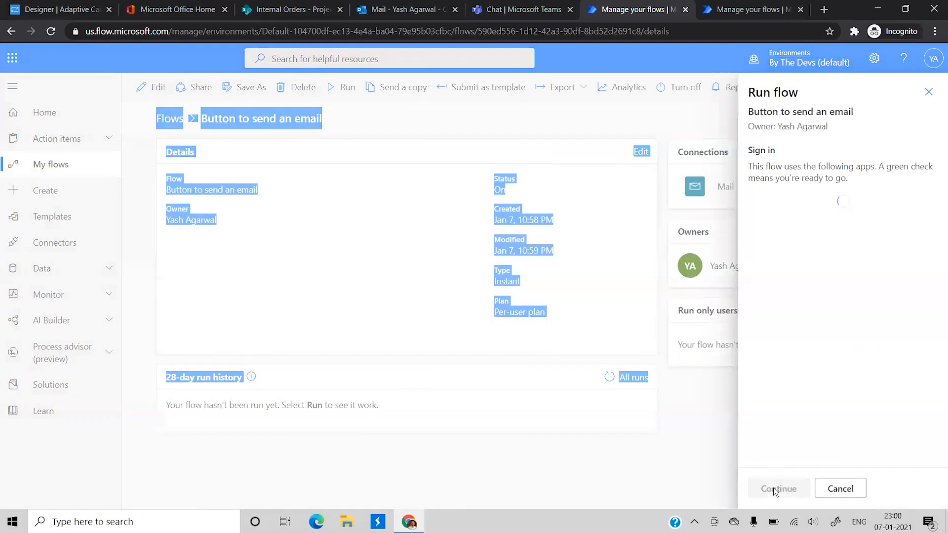
click(775, 490)
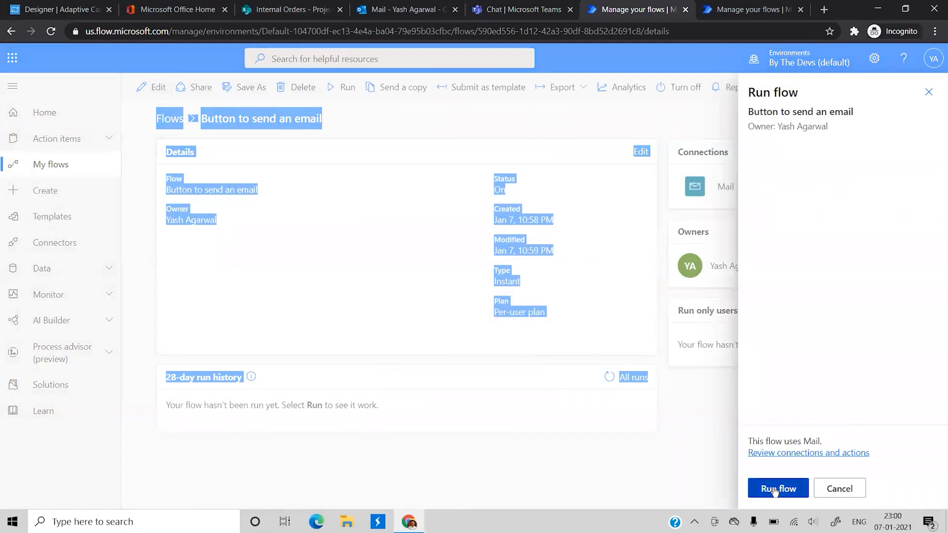
click(774, 490)
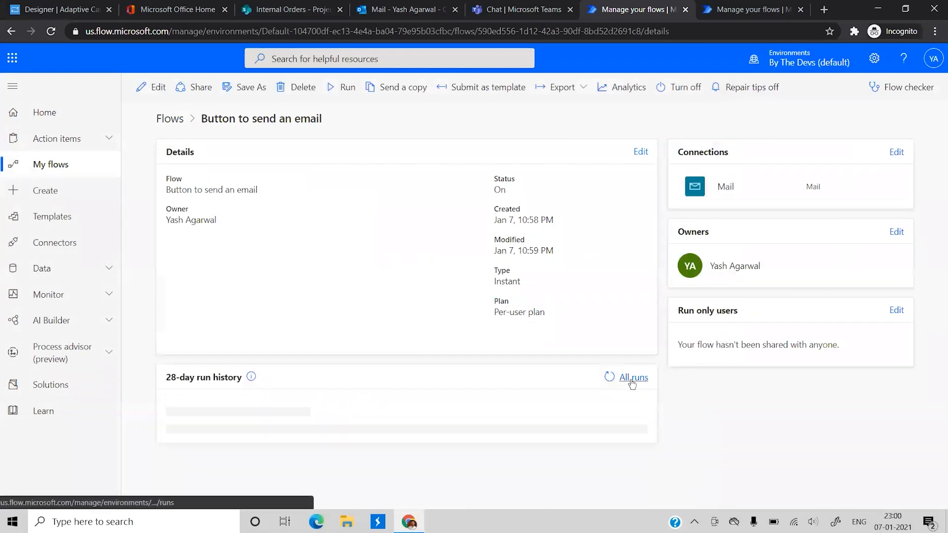
Open the flow's run history, then switch to Outlook and open the "Hello World" email in the inbox.
click(632, 377)
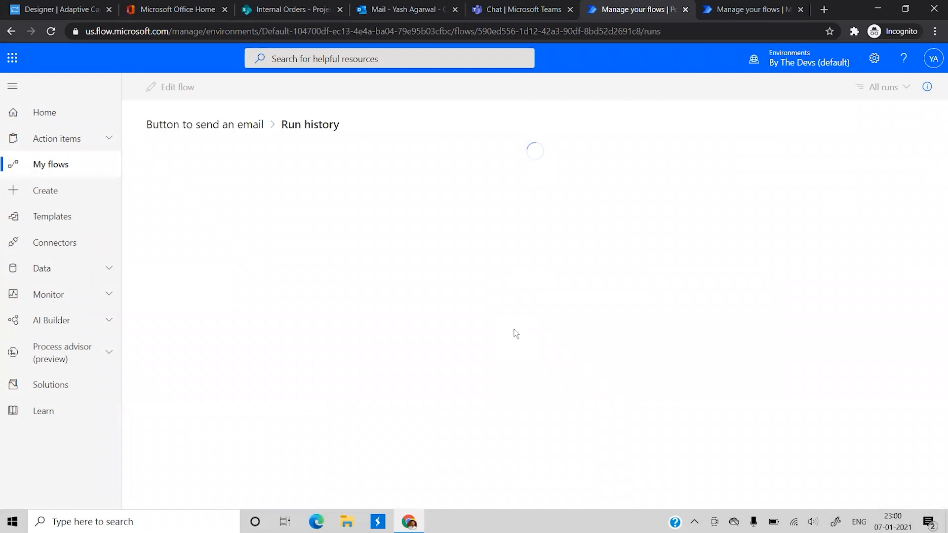
click(413, 18)
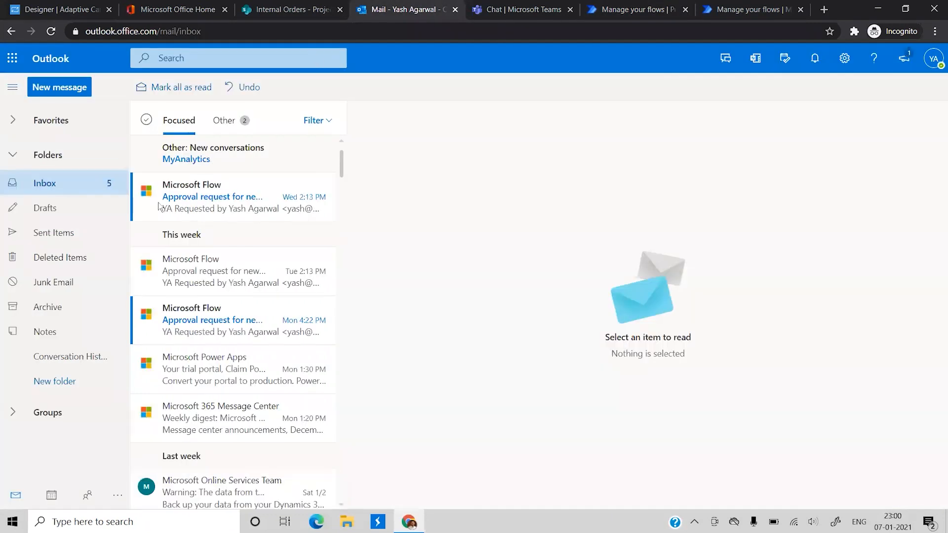
click(200, 200)
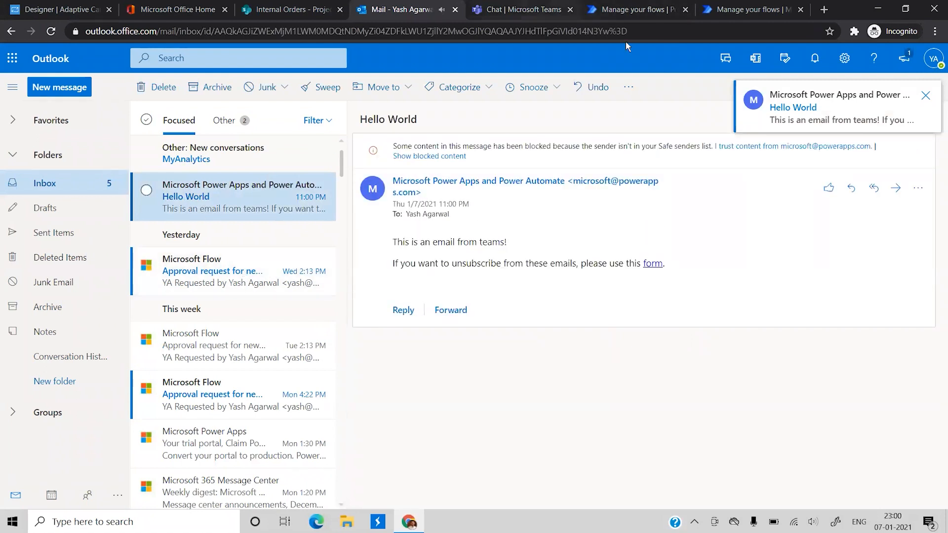
Switch back to Teams and send the "List flows" command to the Flow bot.
key(ctrl+Tab)
click(545, 471)
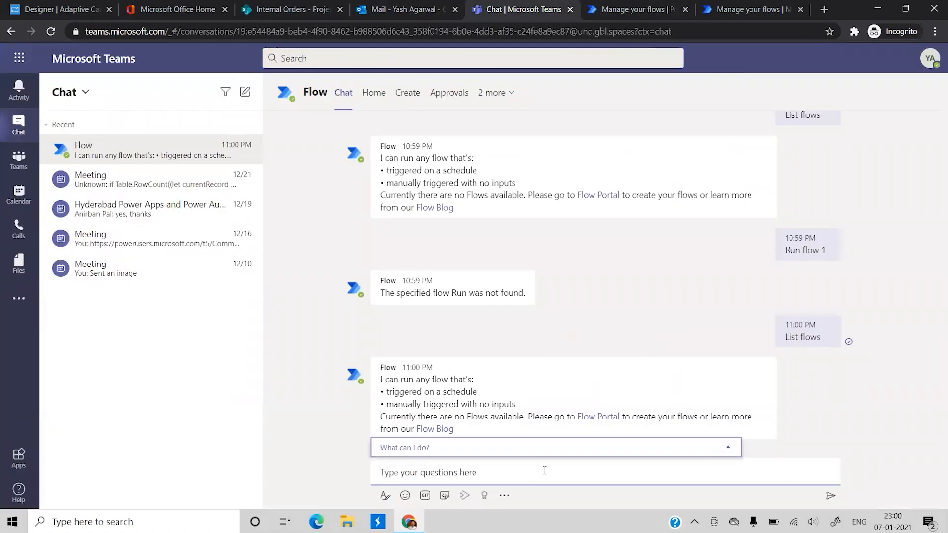
text(List)
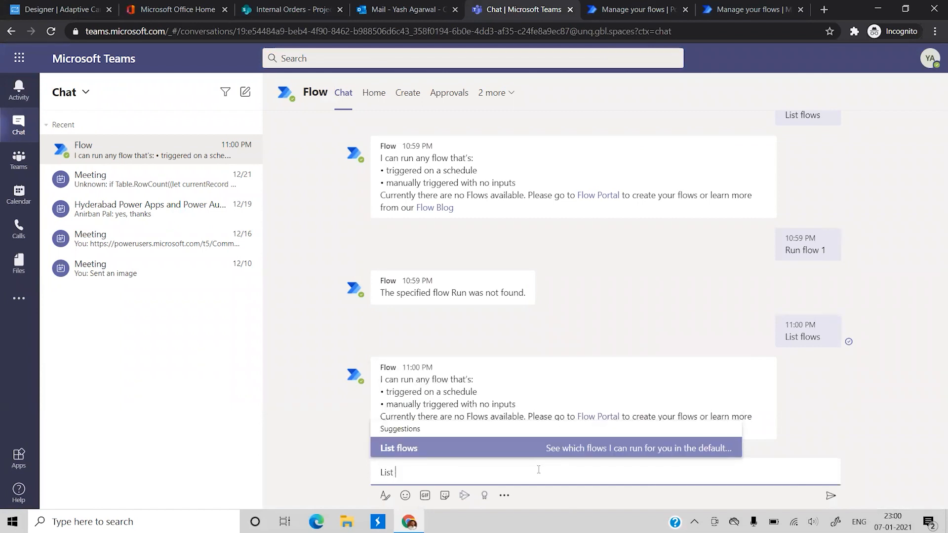
key(Return)
key(Return)
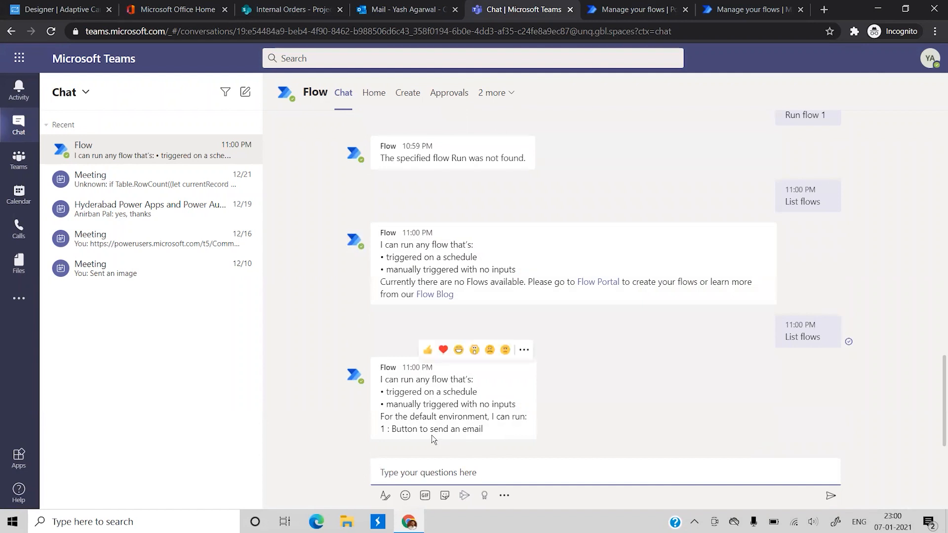
click(429, 433)
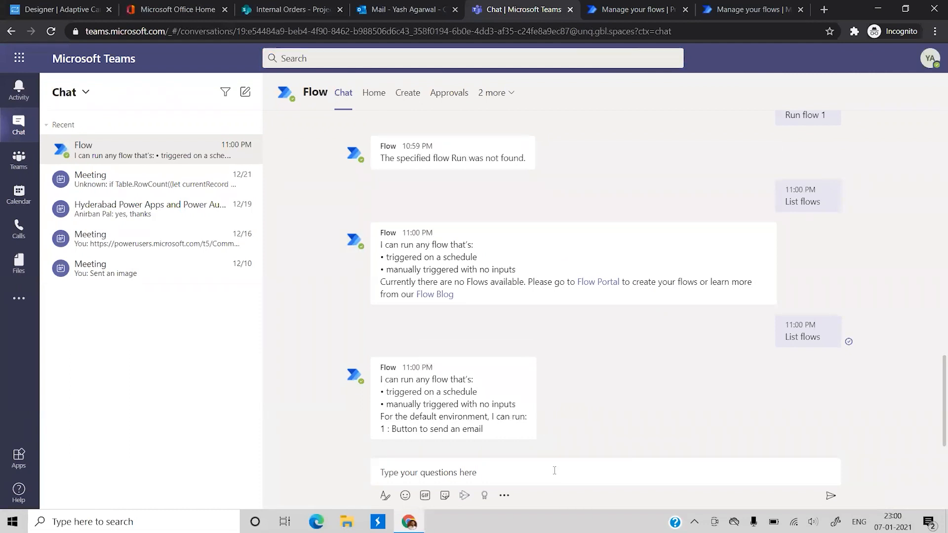
click(554, 471)
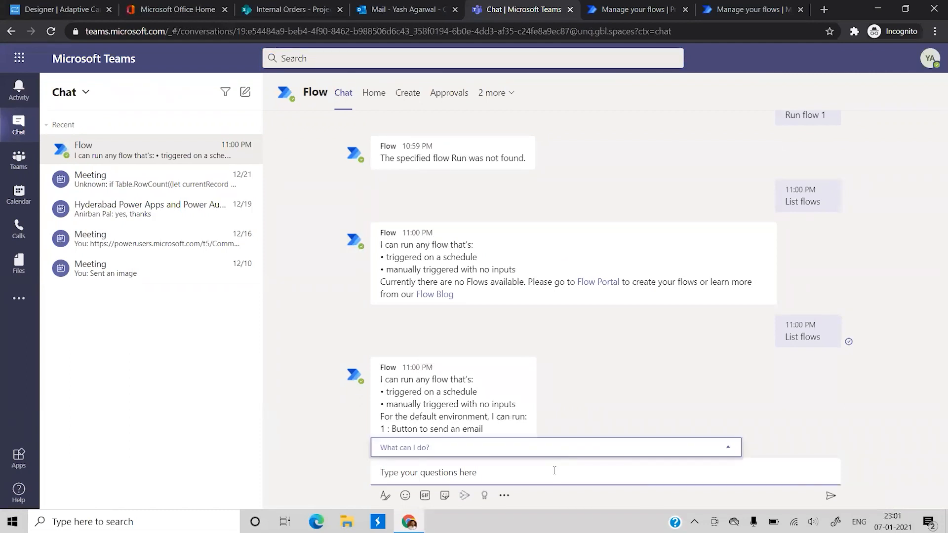
click(591, 401)
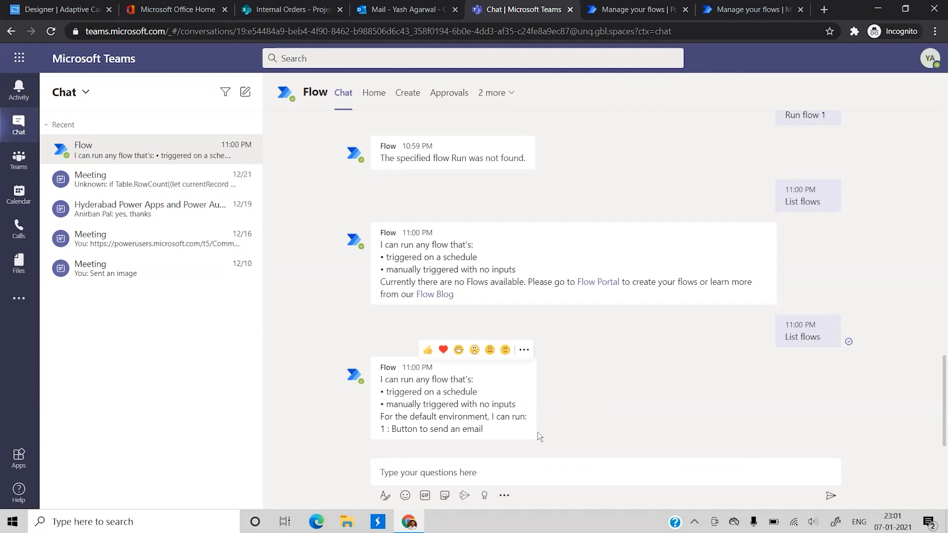
drag(385, 431, 367, 437)
click(387, 430)
Run the "Button to send an email" flow by sending "Run flow 1" to the Flow bot.
click(438, 470)
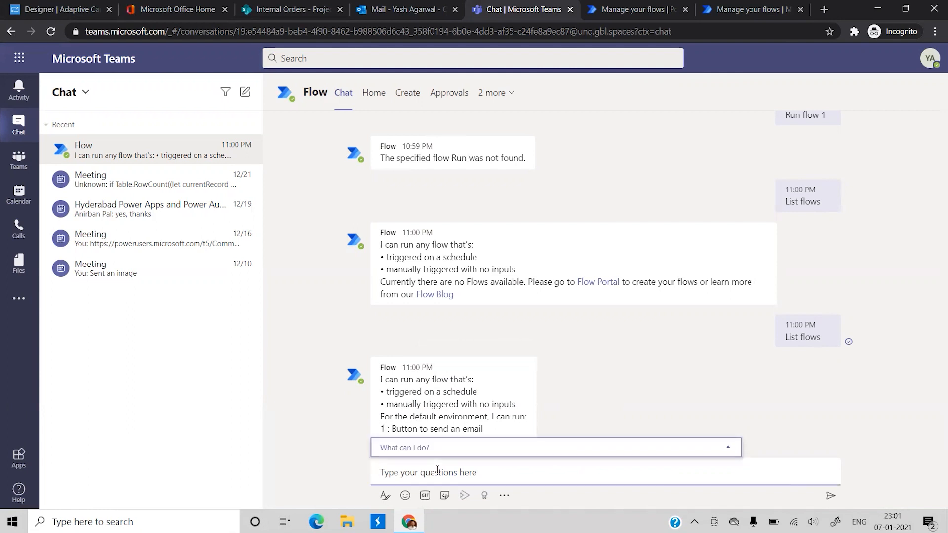
text(Run)
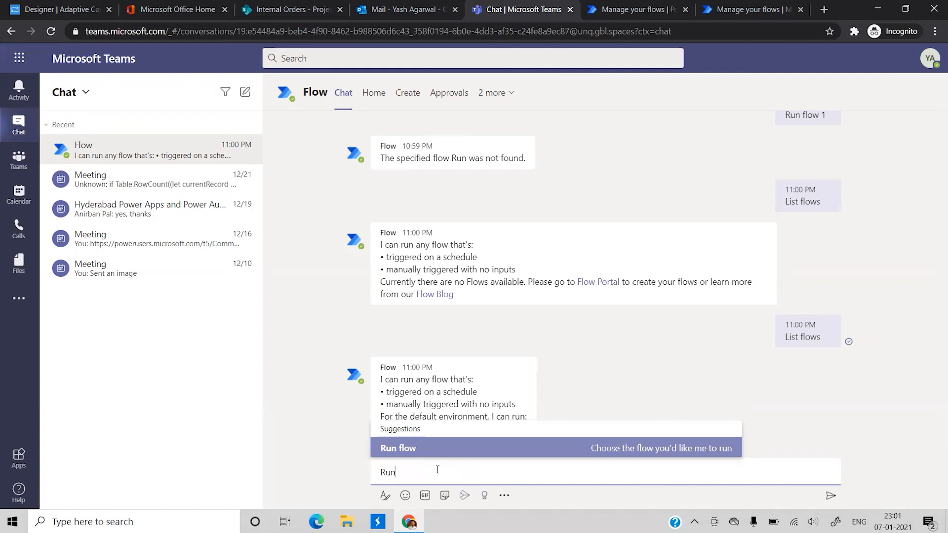
key(Return)
key(Return)
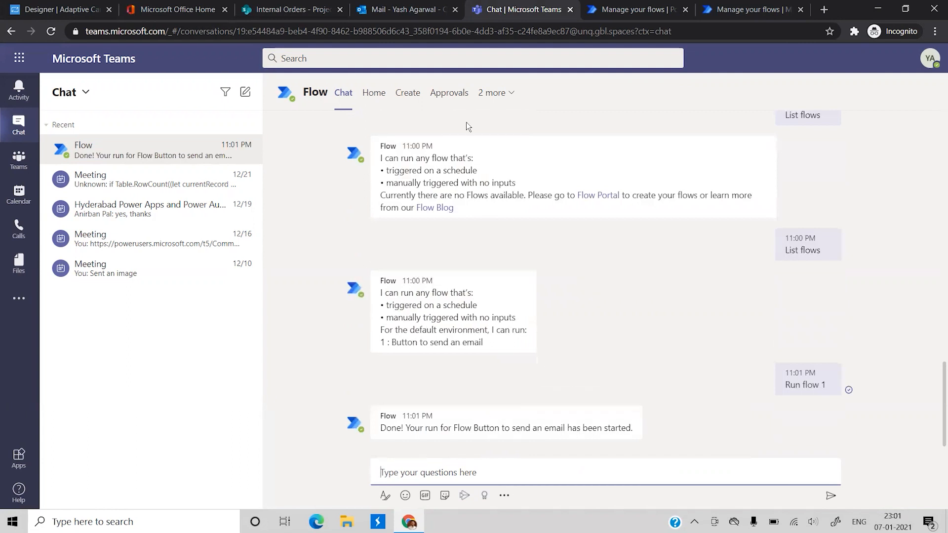
Switch to Outlook, open the newest "Hello World" email, and switch to the flow's run history.
click(414, 17)
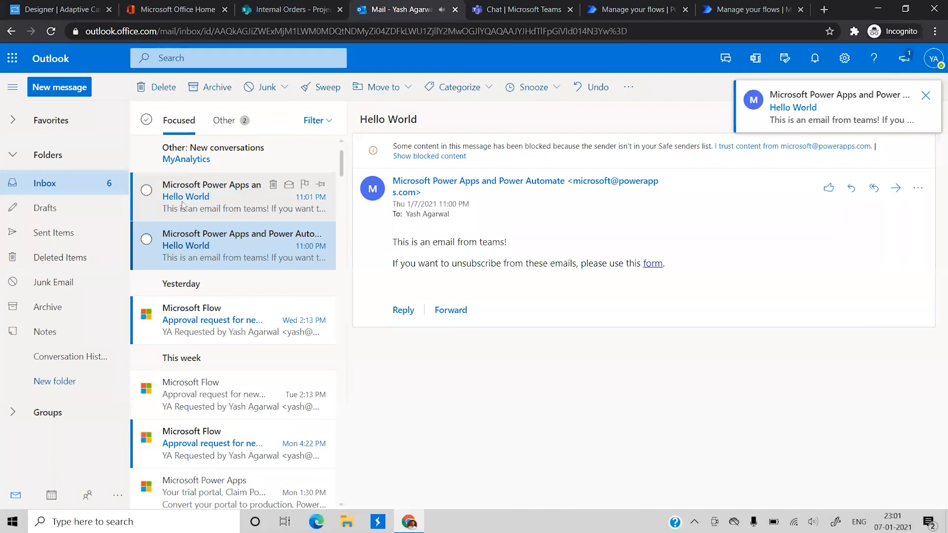
click(183, 206)
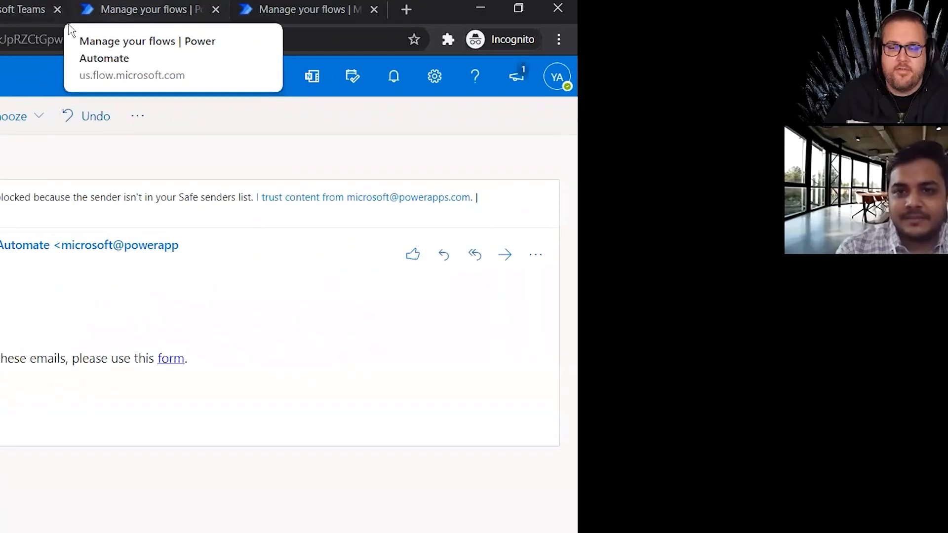
click(599, 17)
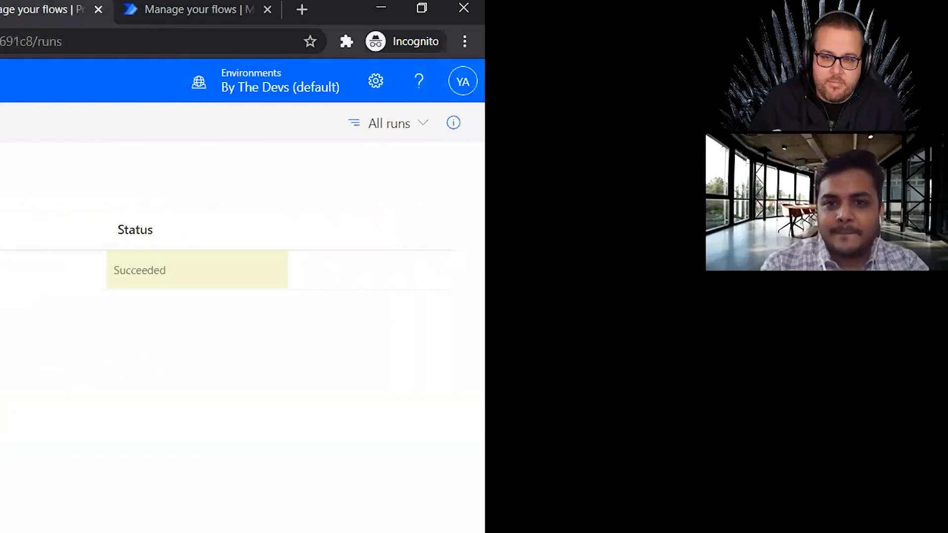
Switch back to Teams and browse the popular Teams templates on the Flow app's Create page.
click(543, 14)
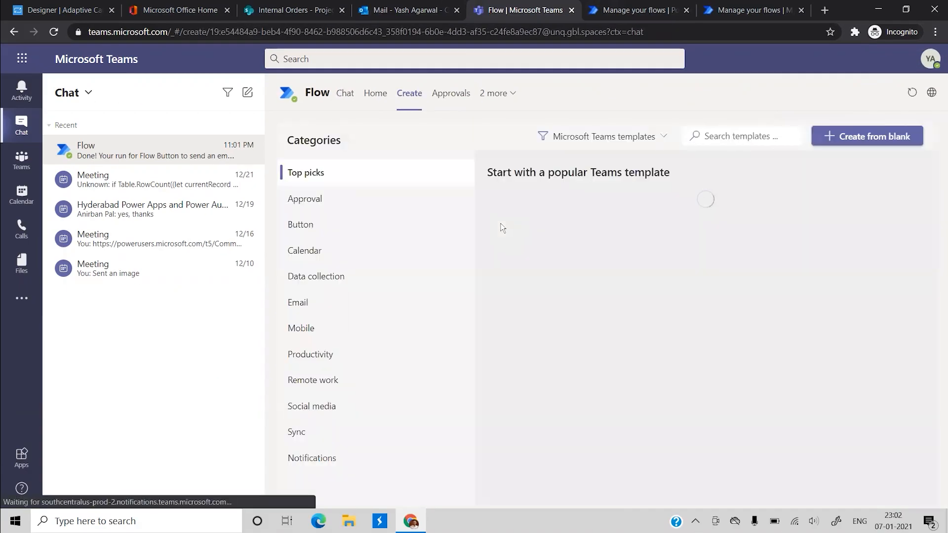
scroll(642, 360, down, 3)
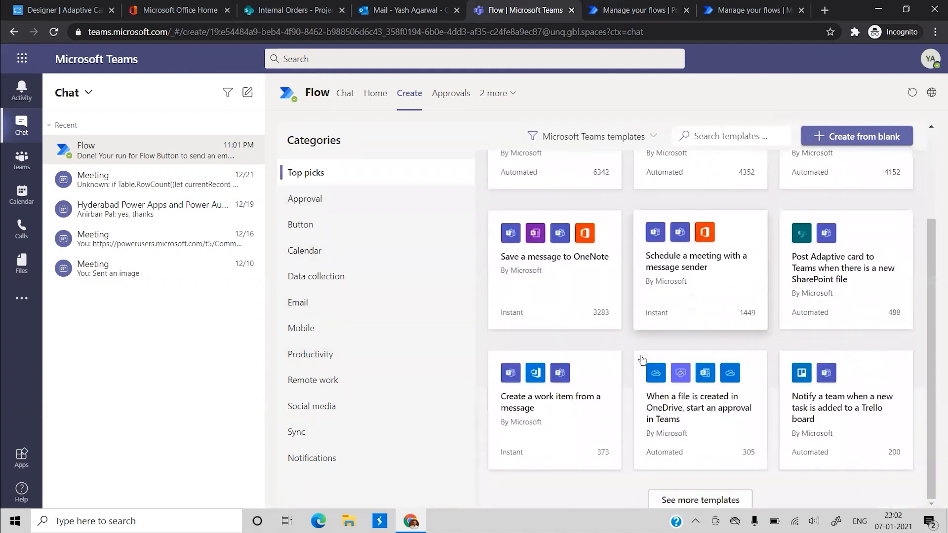
scroll(642, 359, up, 1)
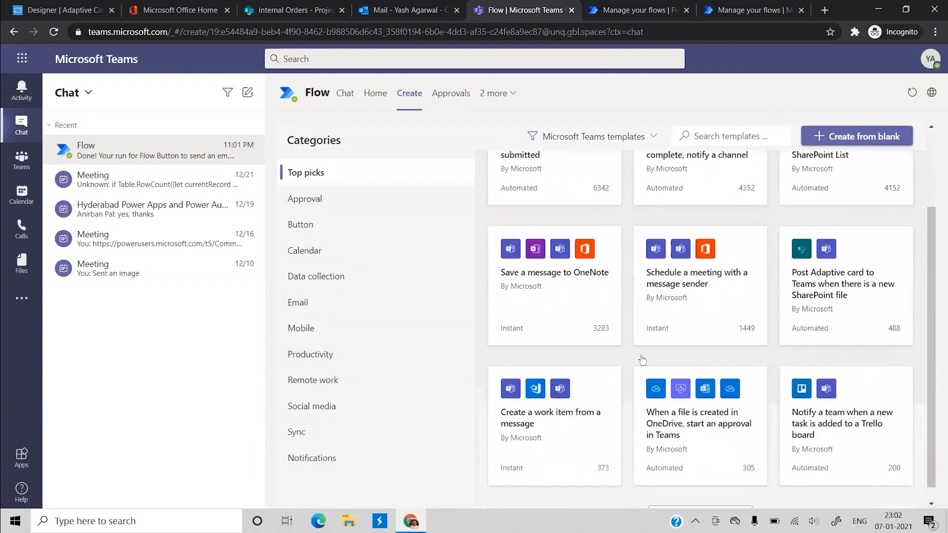
scroll(642, 360, up, 2)
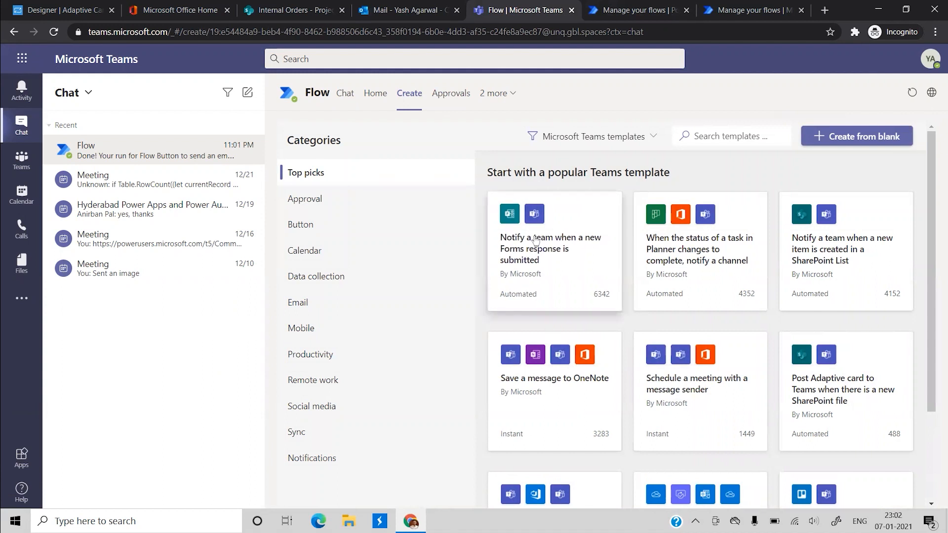
scroll(479, 366, down, 2)
scroll(480, 366, up, 2)
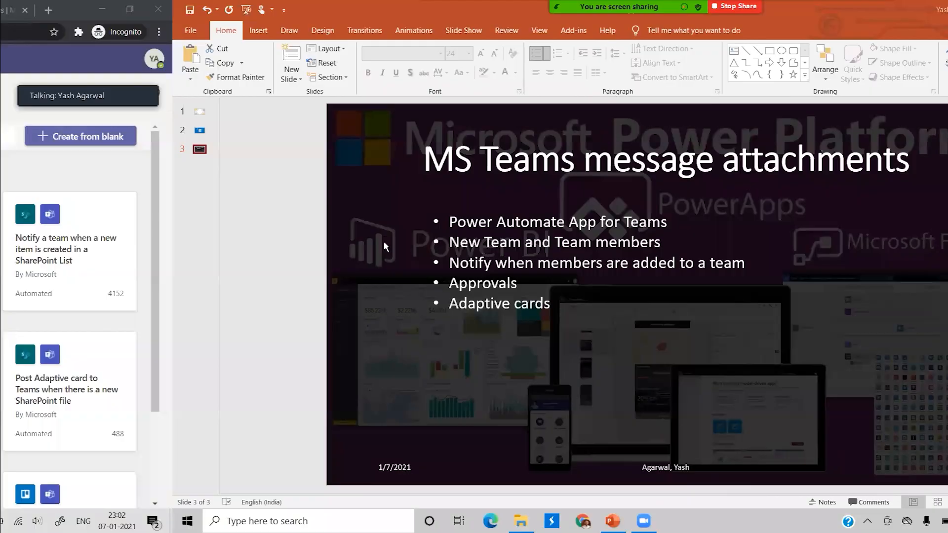
Review the topic list on the "MS Teams message attachments" slide in PowerPoint and return to the browser.
double_click(384, 242)
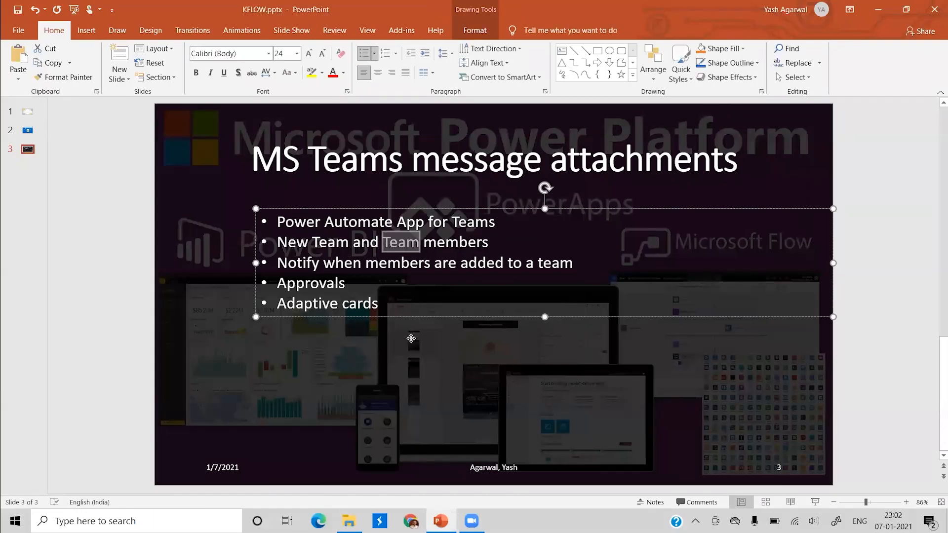
click(410, 339)
key(ctrl+super+Left)
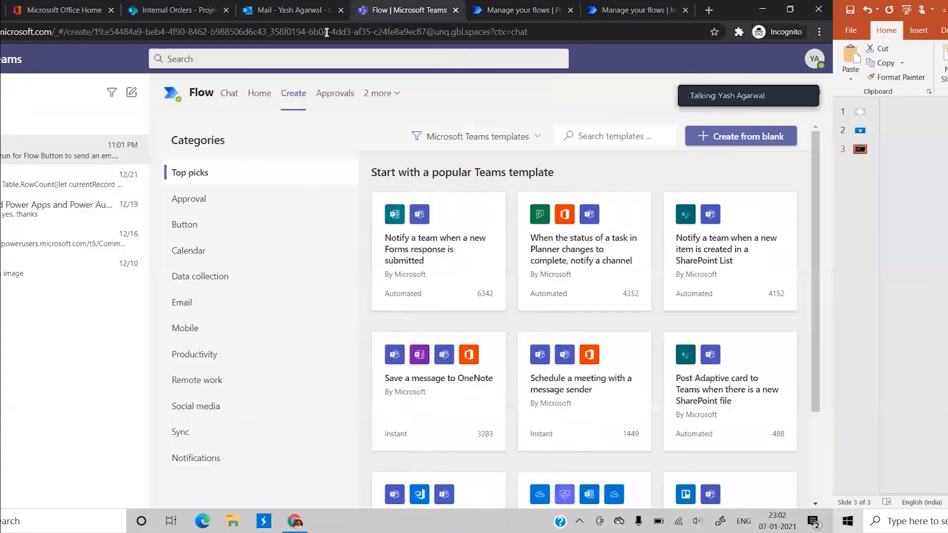
Switch to the SharePoint Projects list and start a new item titled "MPP Project 2020".
click(295, 10)
click(371, 373)
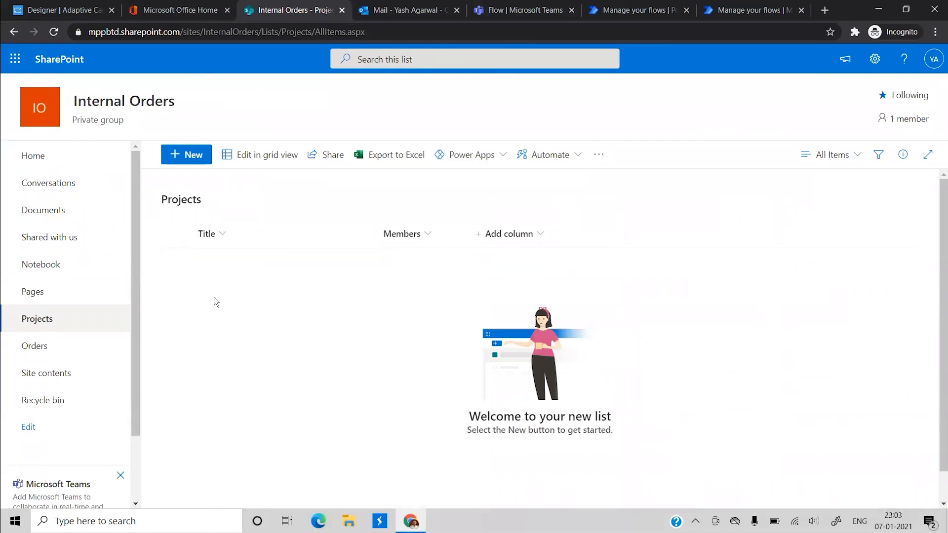
click(199, 162)
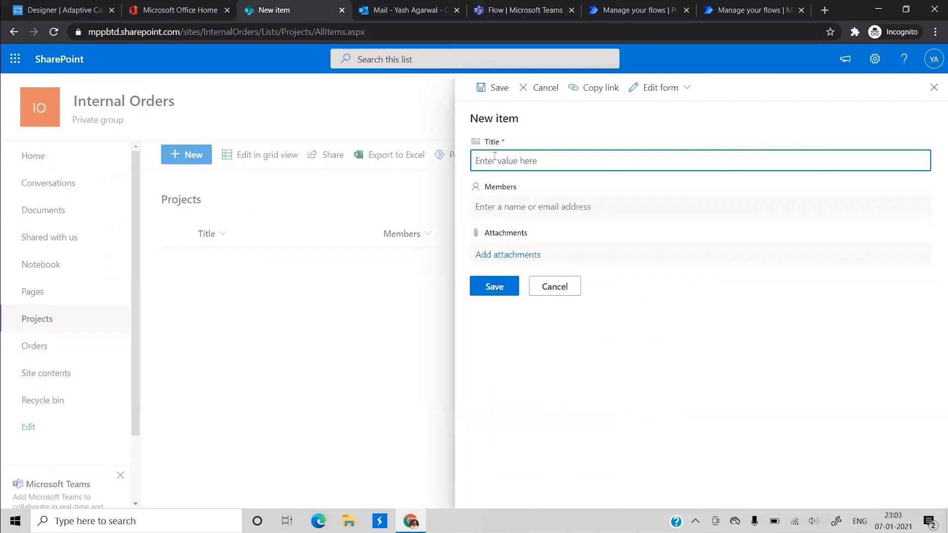
text(MPP-Project 2020)
click(622, 383)
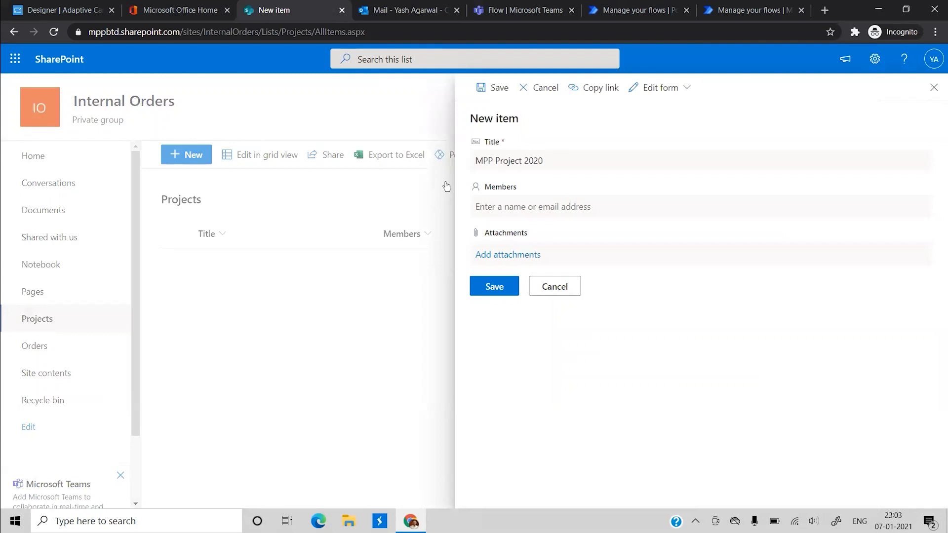
Add the account owner as the first member of the new project item.
click(522, 209)
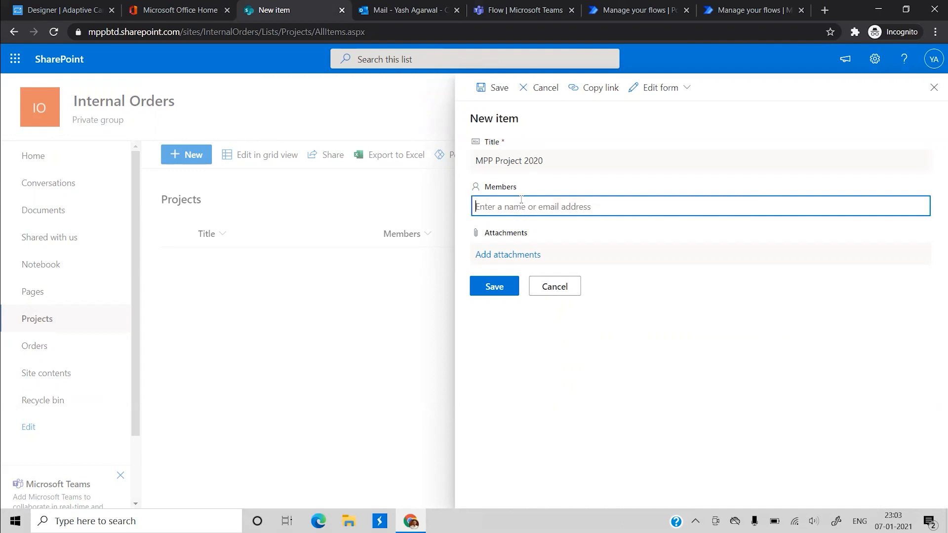
text(yash)
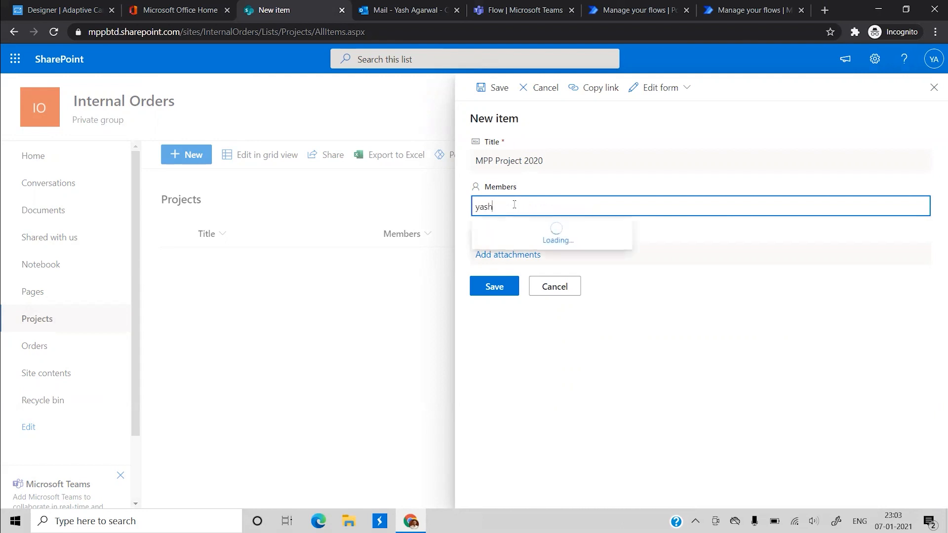
click(533, 237)
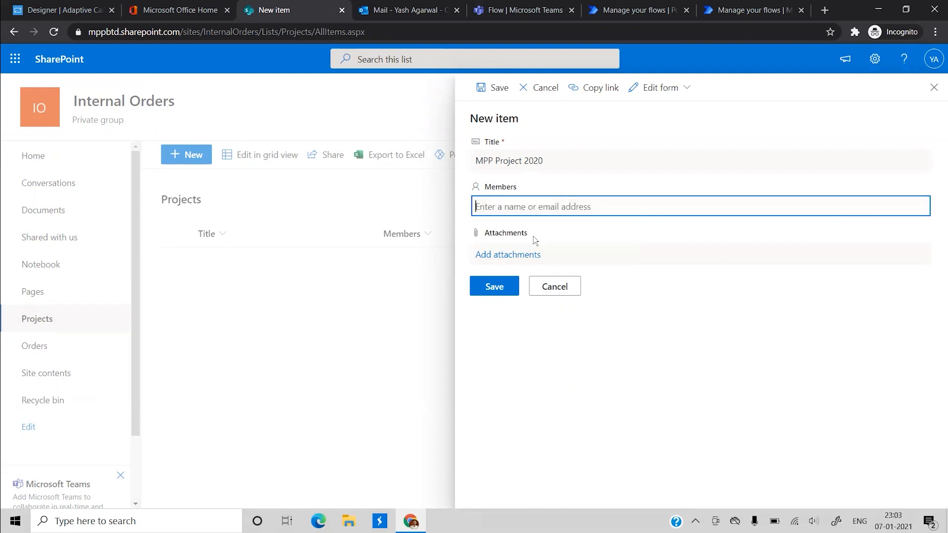
text(test)
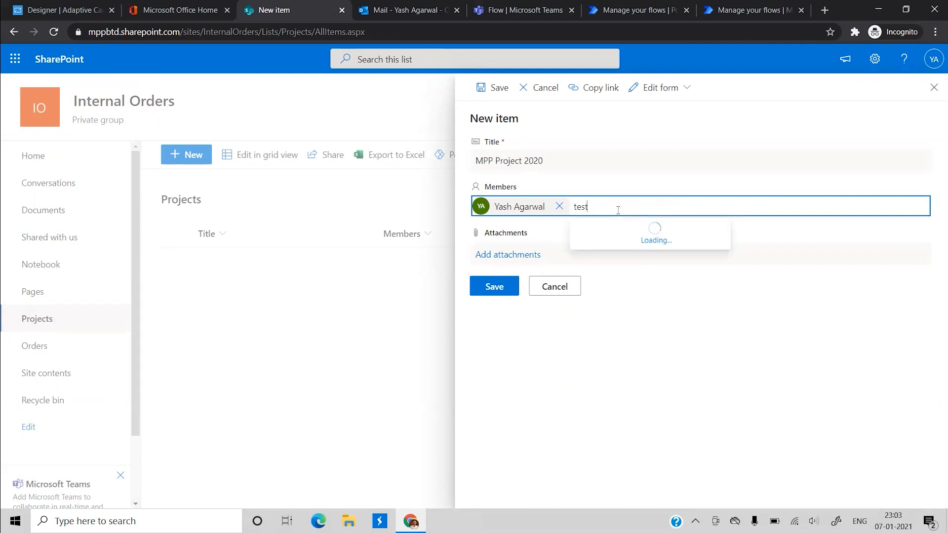
key(BackSpace)
key(BackSpace)
key(BackSpace)
key(BackSpace)
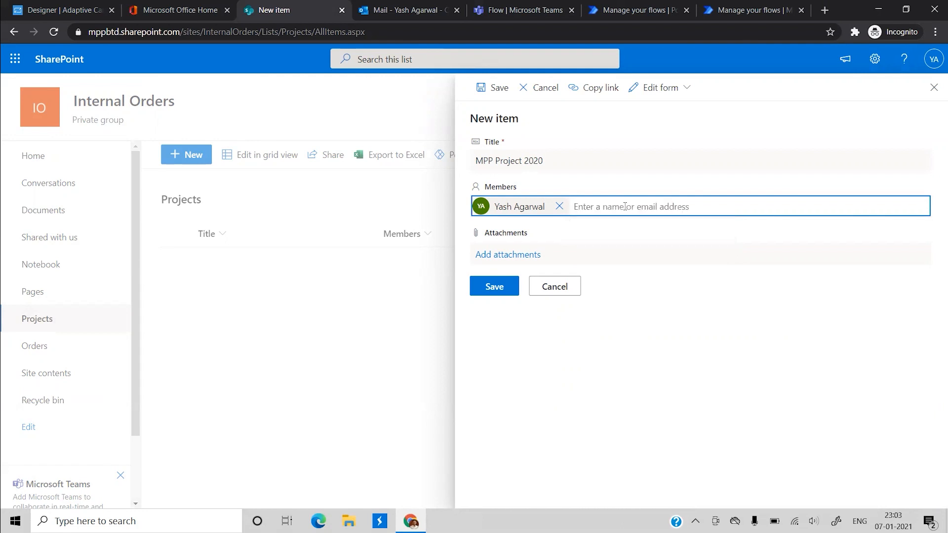
Find the second person by name, add them to the project's members, and save the item.
text(ri)
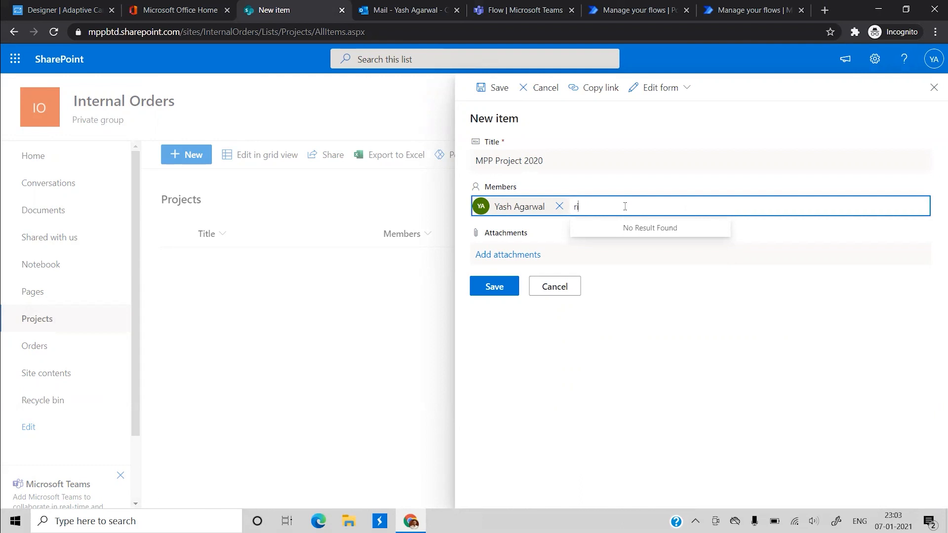
text(ti)
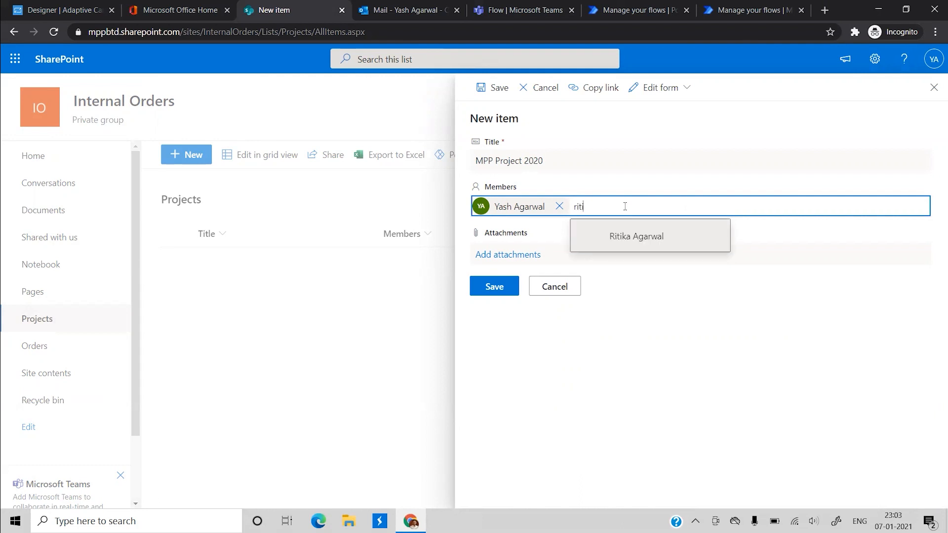
click(620, 238)
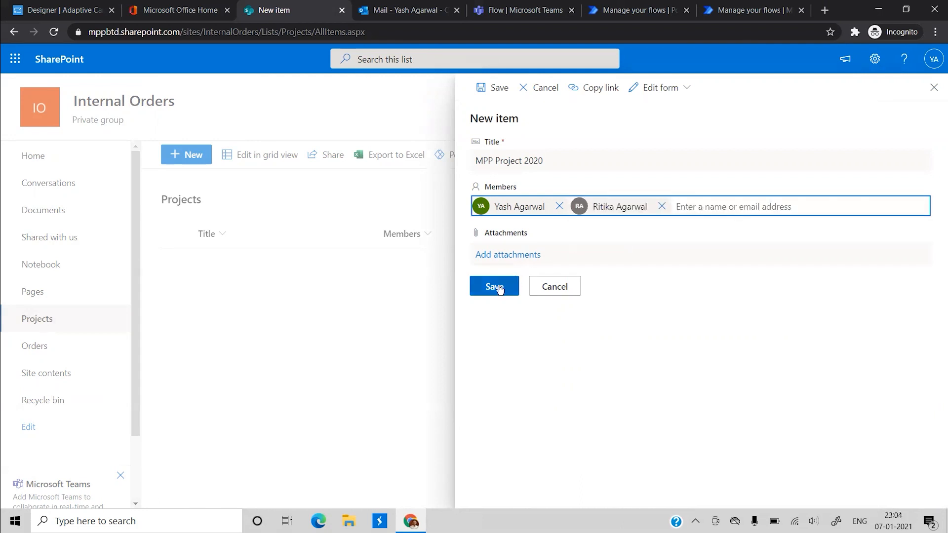
click(495, 287)
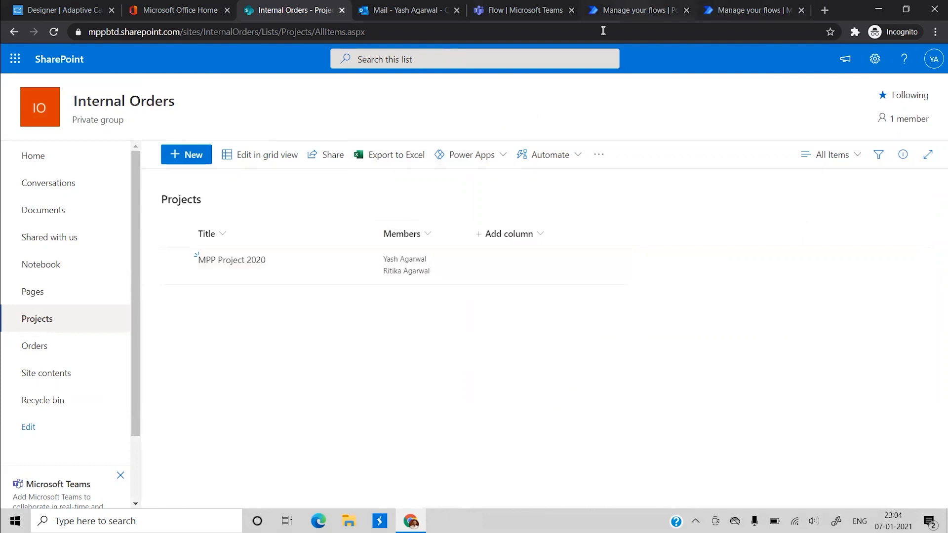
Switch to Power Automate and create an instant cloud flow with the "Manually trigger a flow" trigger.
click(603, 10)
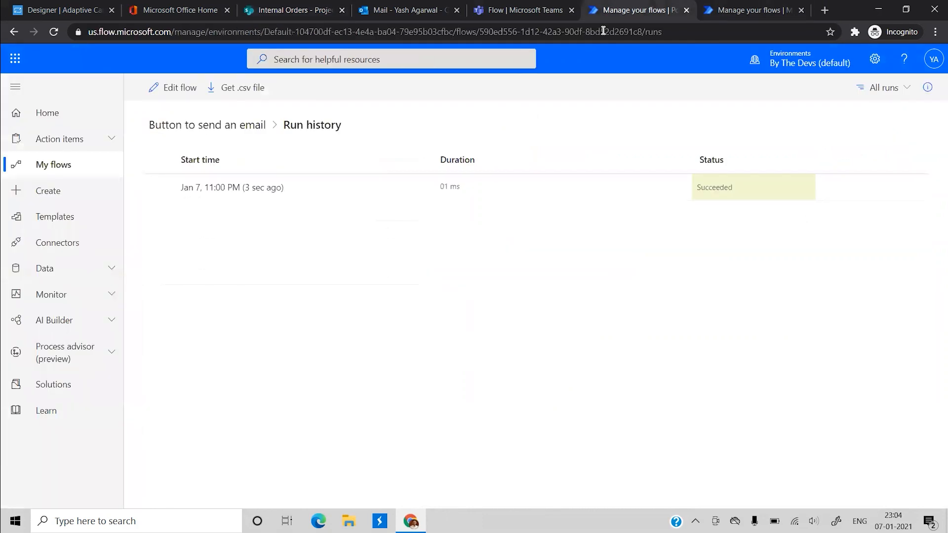
click(53, 166)
click(171, 92)
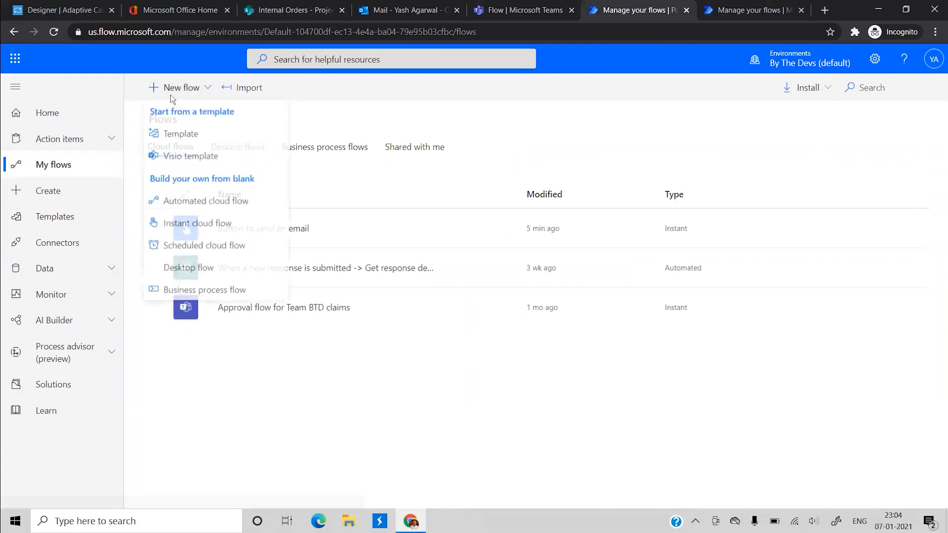
click(196, 223)
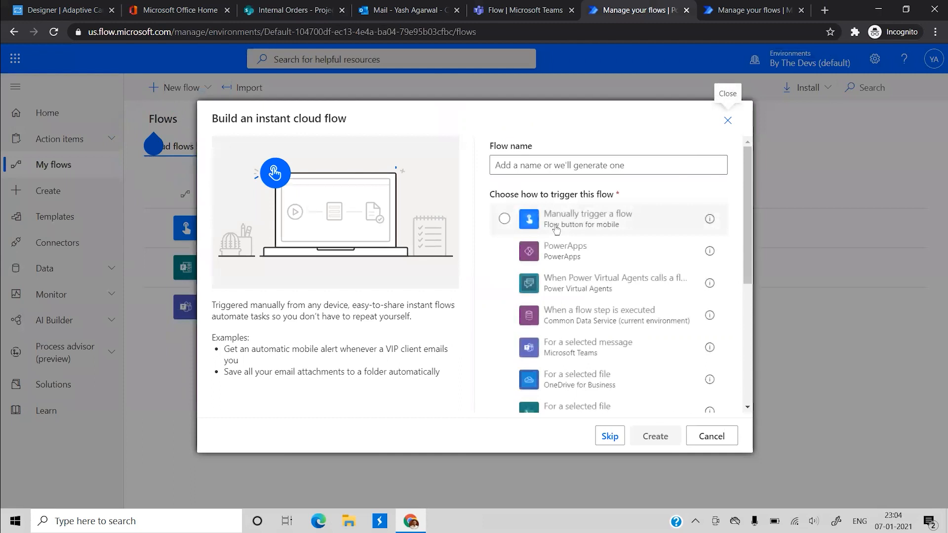
click(557, 230)
click(657, 437)
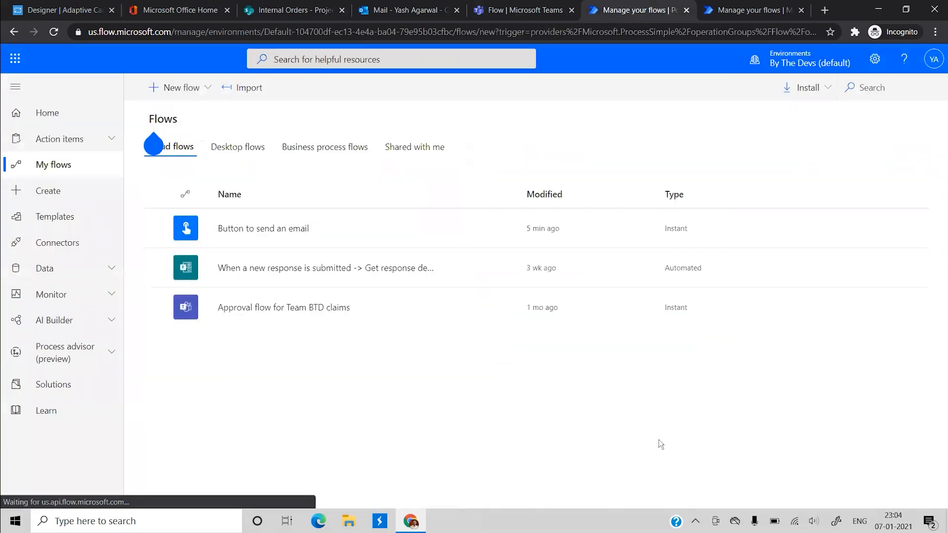
Check the Projects list in SharePoint, then return to the new flow in Power Automate.
click(250, 19)
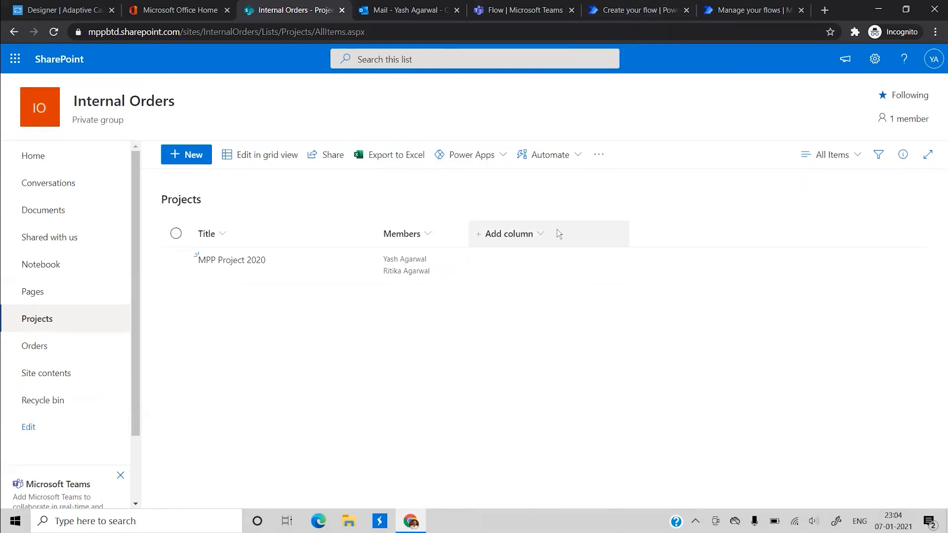
click(742, 10)
key(ctrl+shift+Tab)
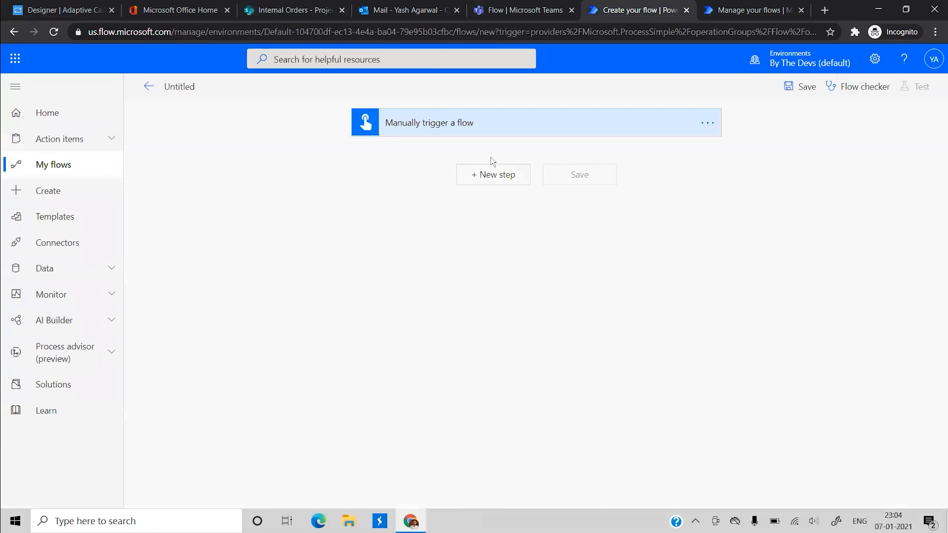
Add the SharePoint "Get items" action after the manual trigger.
click(494, 172)
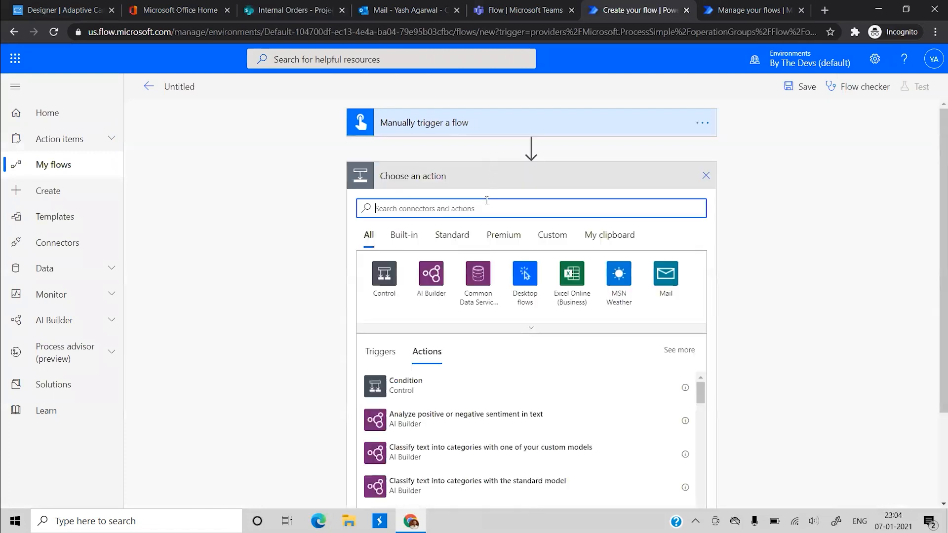
text(get item)
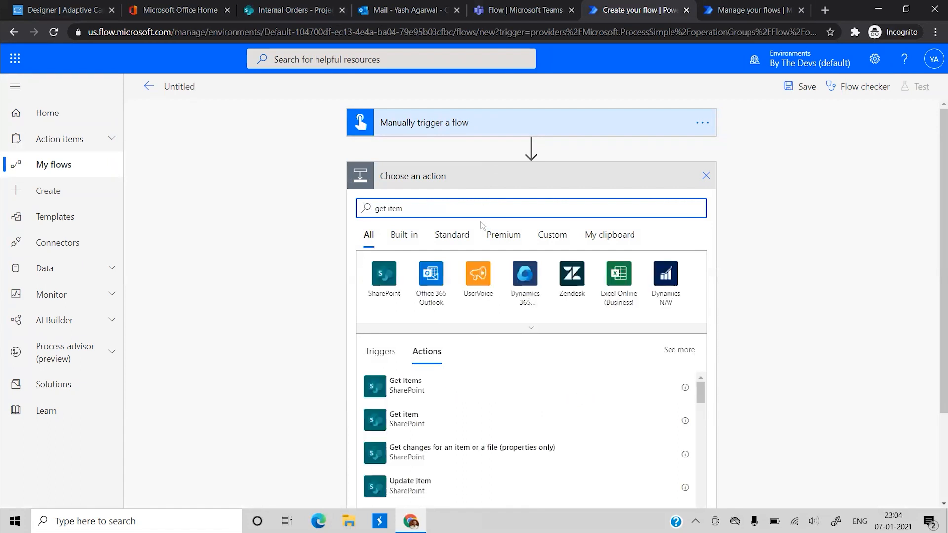
click(451, 388)
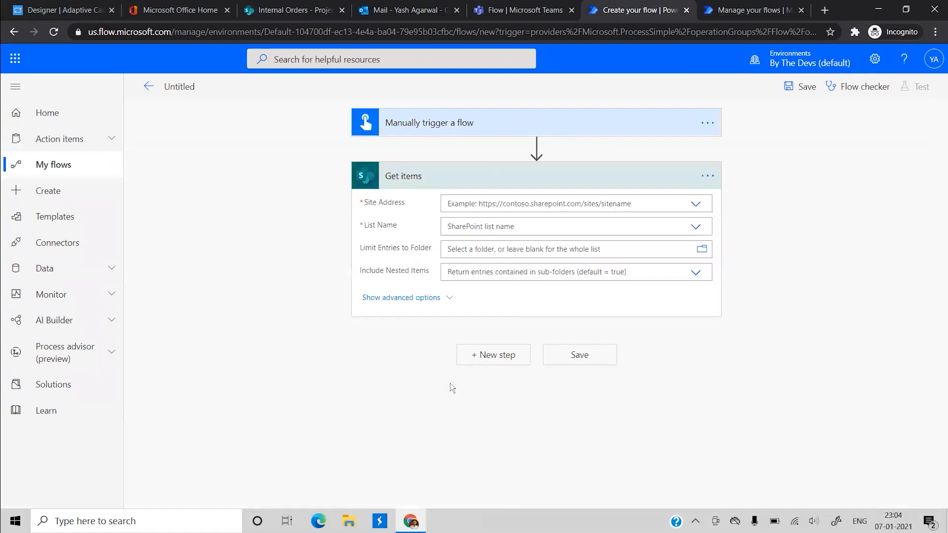
Set the Get items action's site address to the Internal Orders site and its list name to Projects.
click(507, 204)
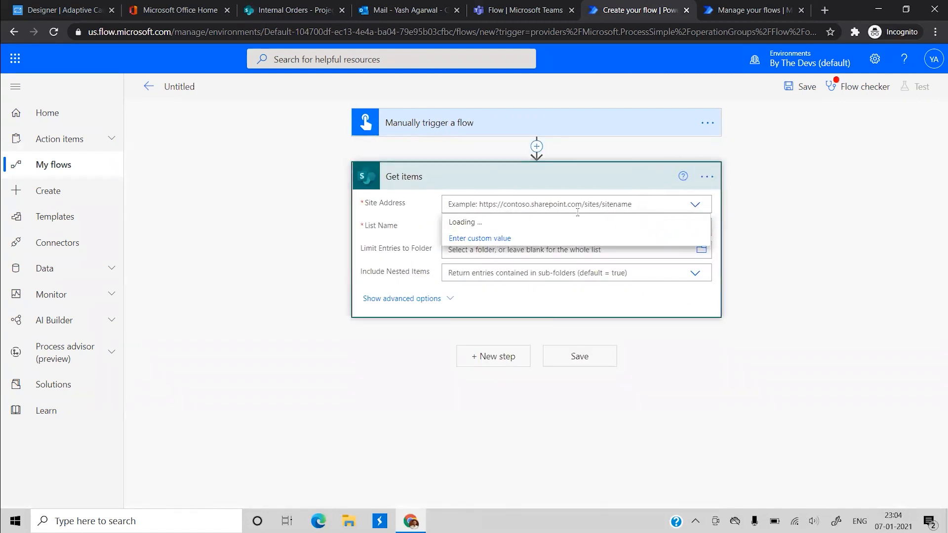
click(694, 204)
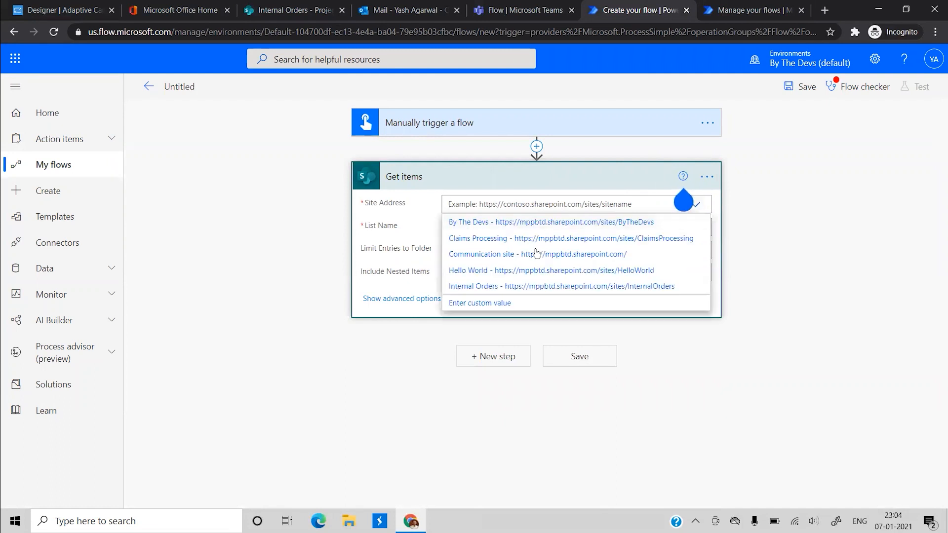
click(525, 286)
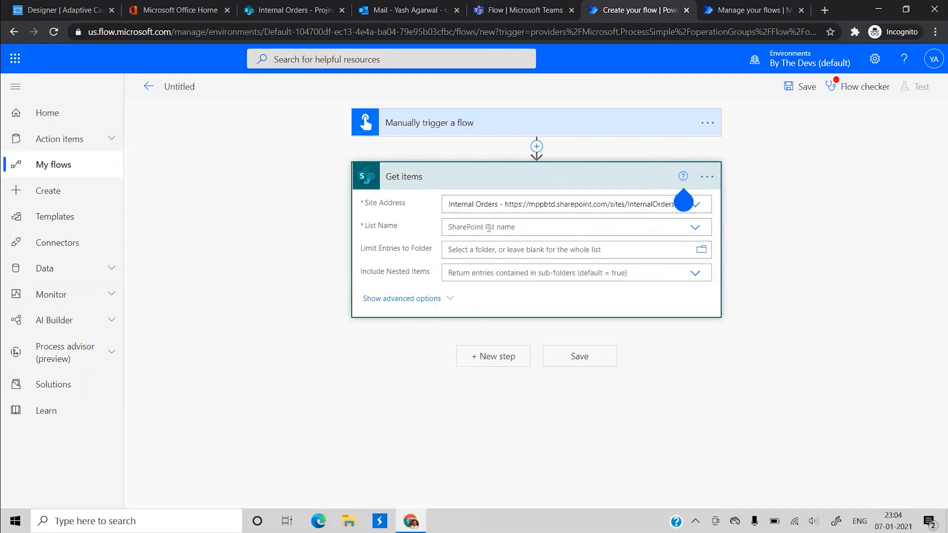
click(488, 228)
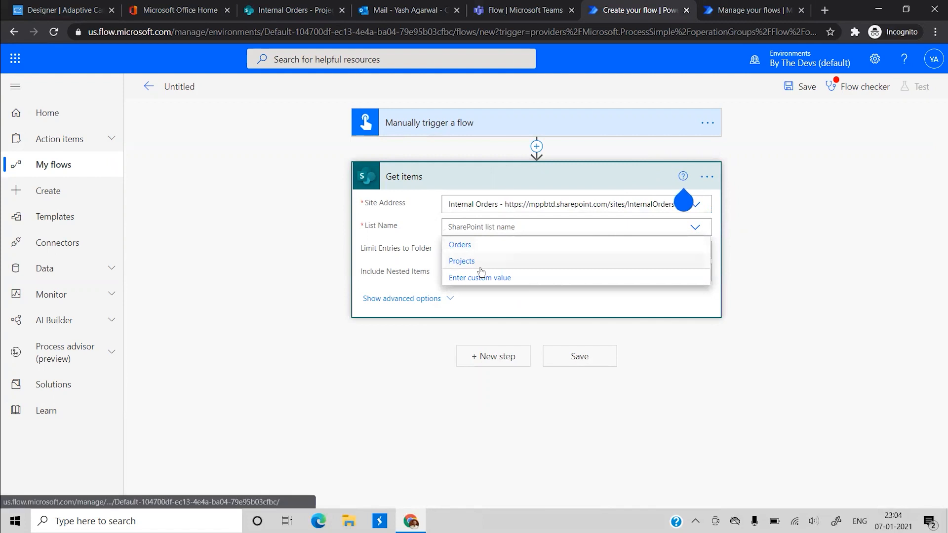
click(464, 262)
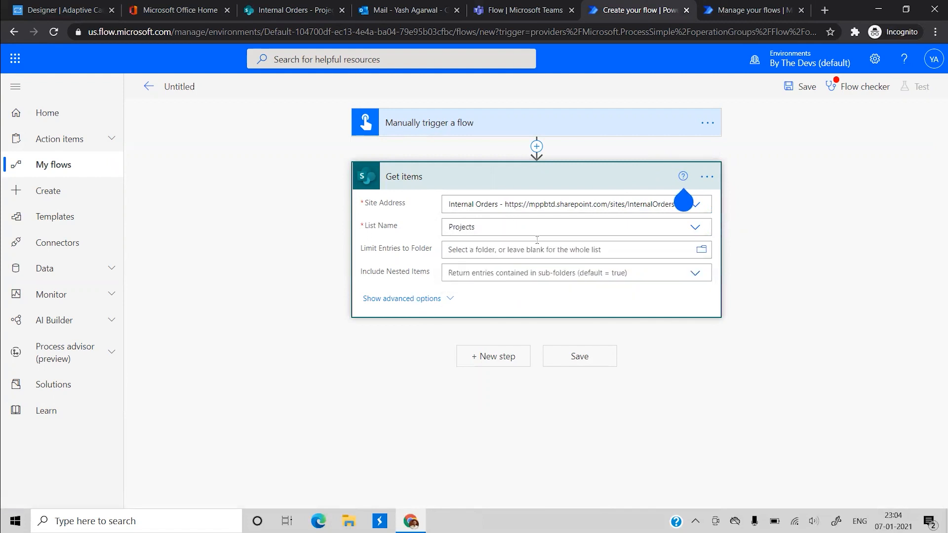
Add an "Apply to each" control after Get items and loop over the value output of Get items.
click(474, 364)
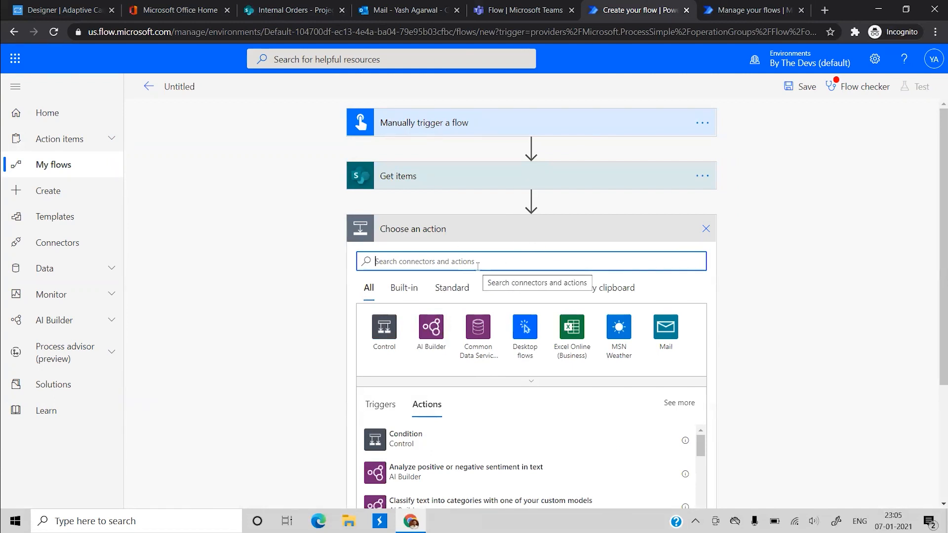
text(apply)
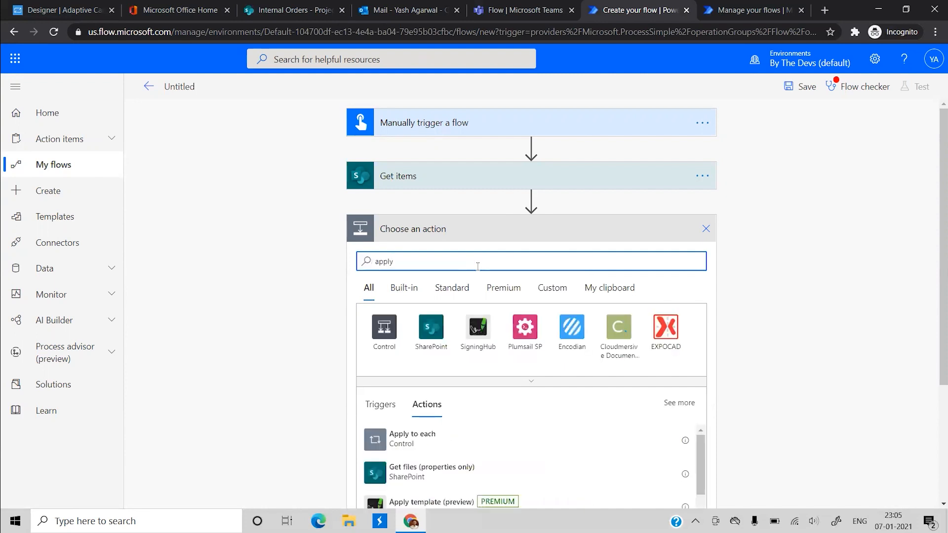
scroll(451, 398, down, 2)
click(433, 371)
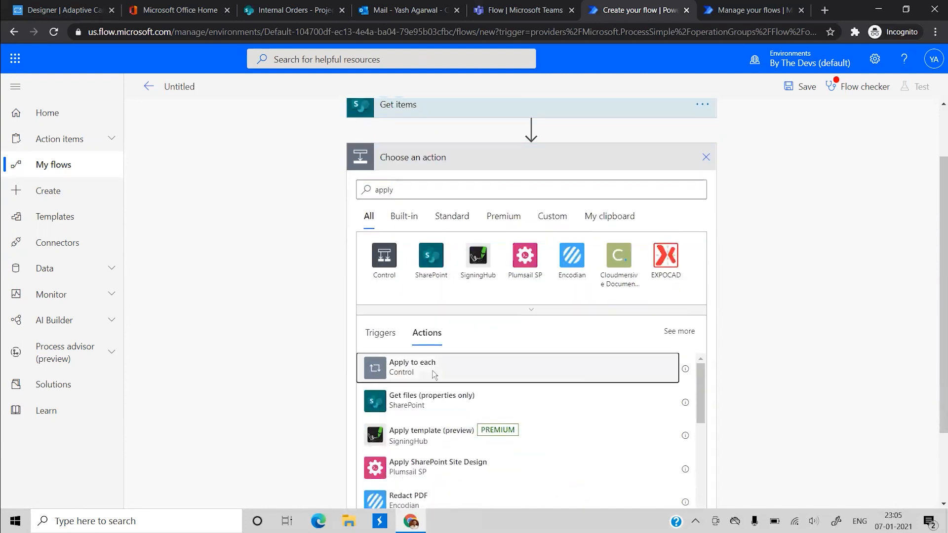
click(418, 270)
scroll(780, 425, down, 2)
scroll(780, 408, up, 2)
click(780, 409)
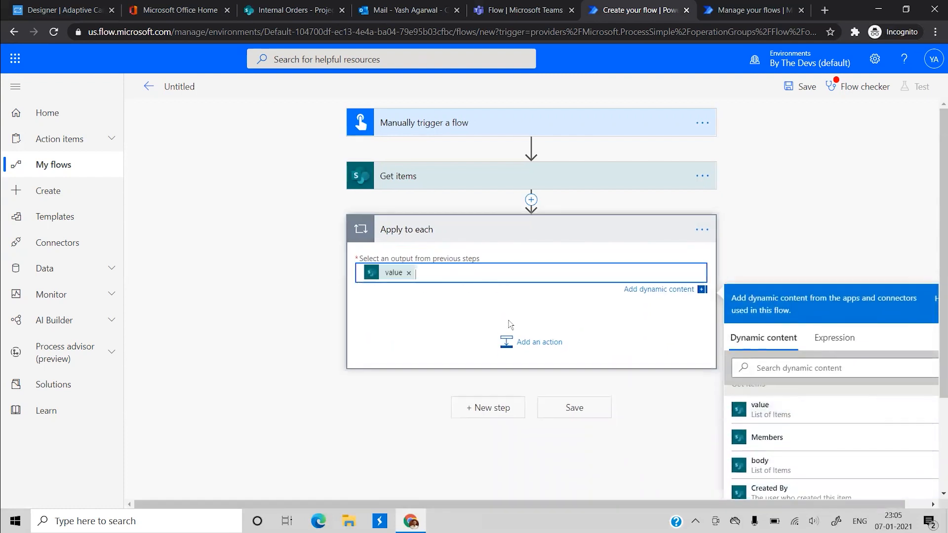
scroll(532, 338, down, 1)
click(532, 337)
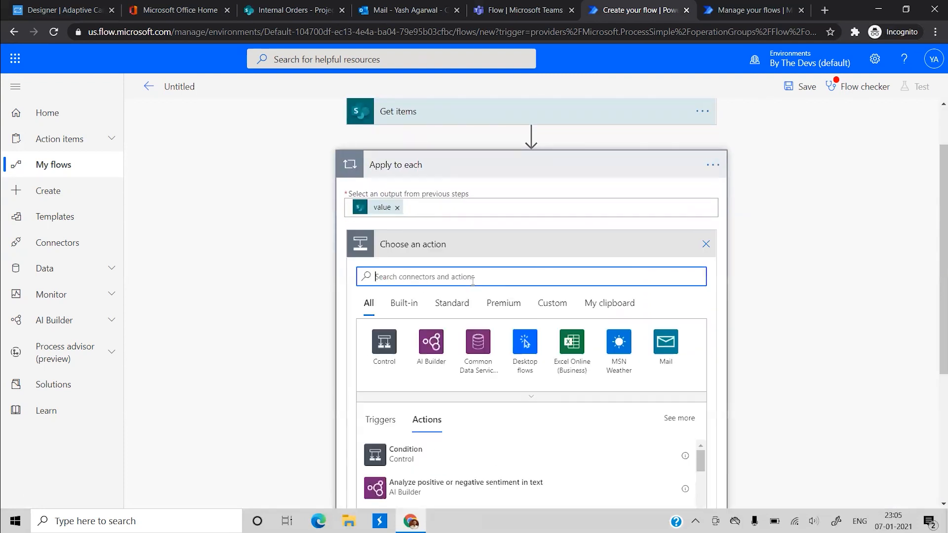
scroll(472, 281, up, 2)
click(537, 155)
drag(536, 155, 686, 311)
click(705, 310)
Insert an "Initialize variable" action right after the manual trigger, with the name members and the type Array.
click(538, 148)
click(538, 149)
click(509, 163)
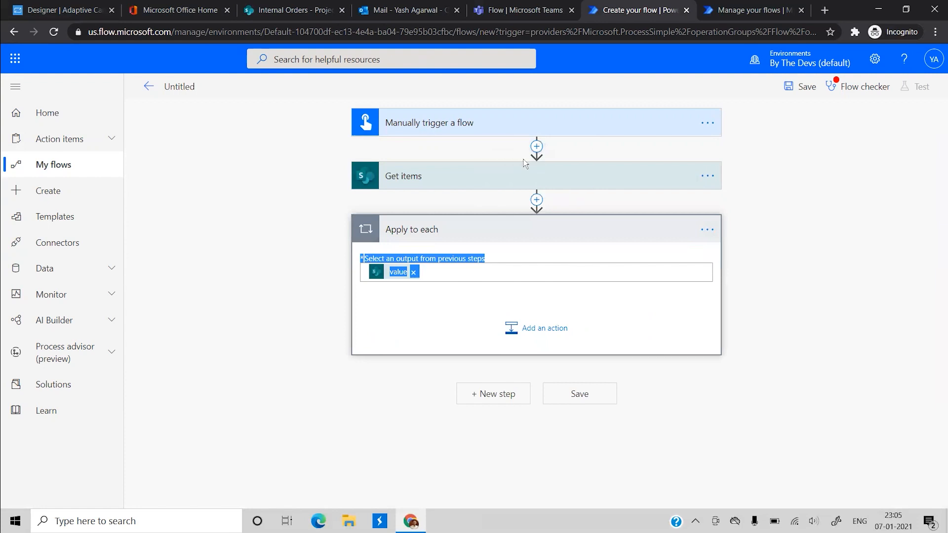
text(init)
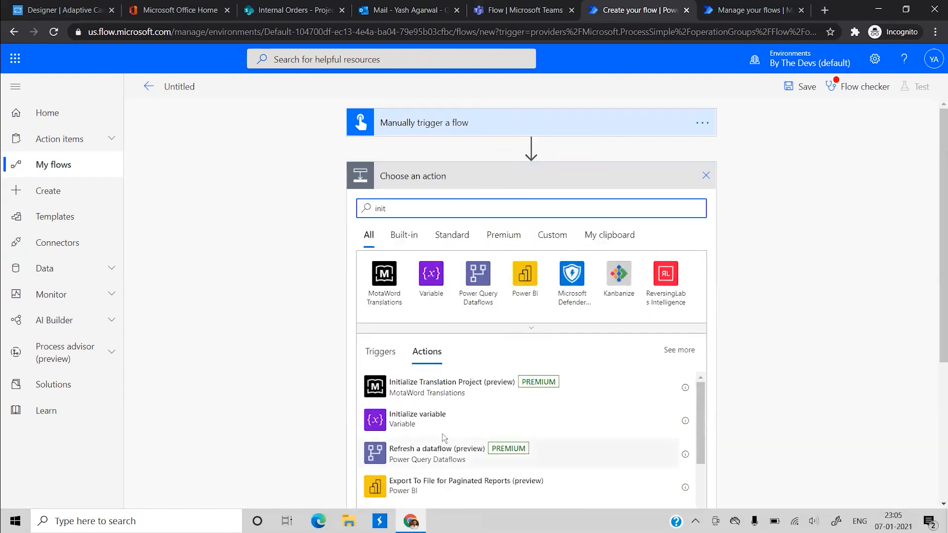
click(437, 426)
click(490, 205)
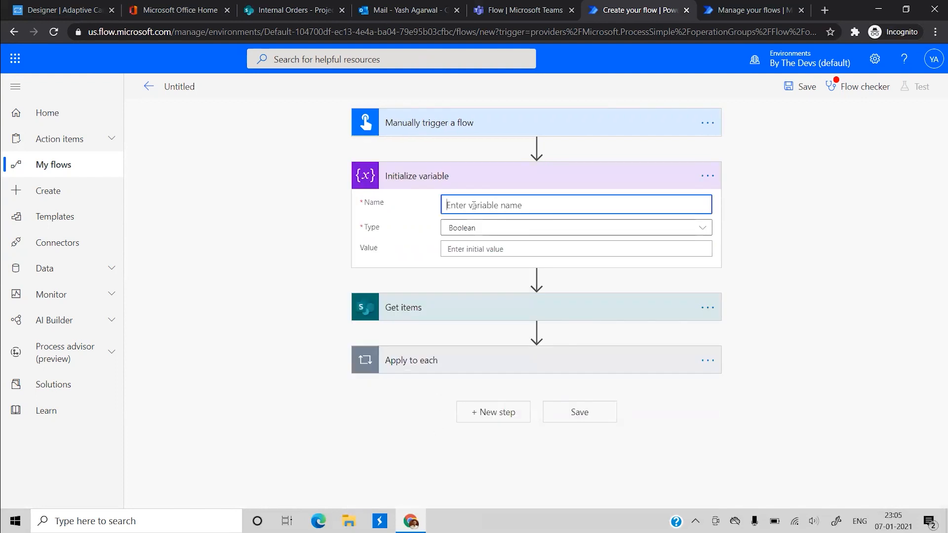
text(members)
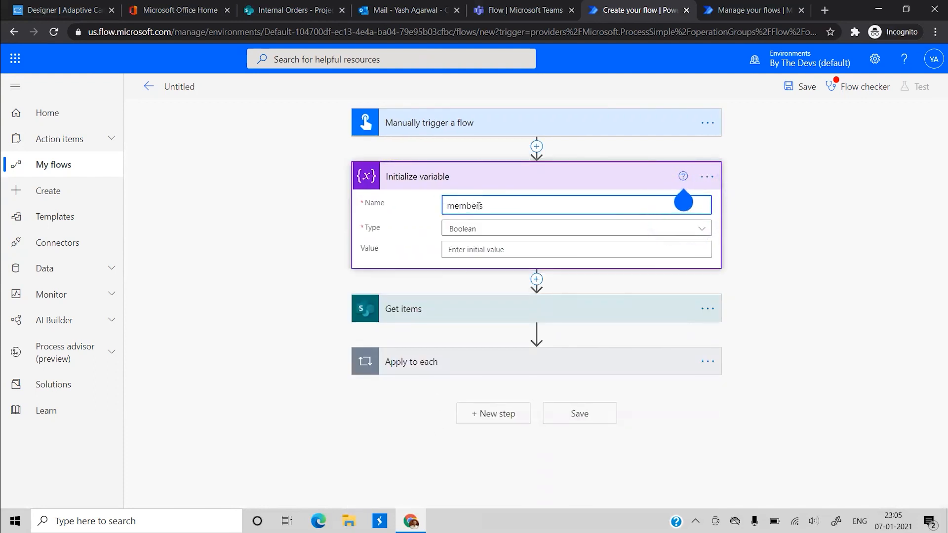
click(474, 228)
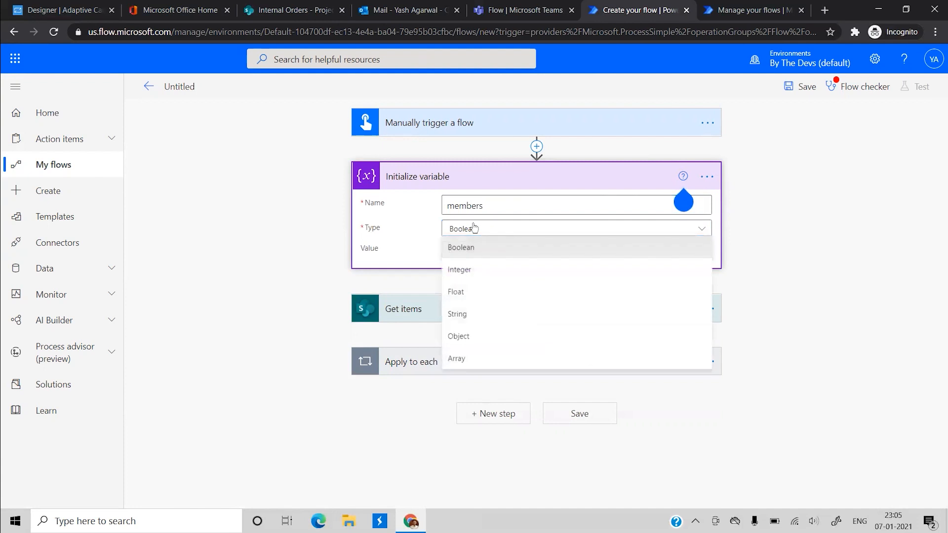
click(474, 358)
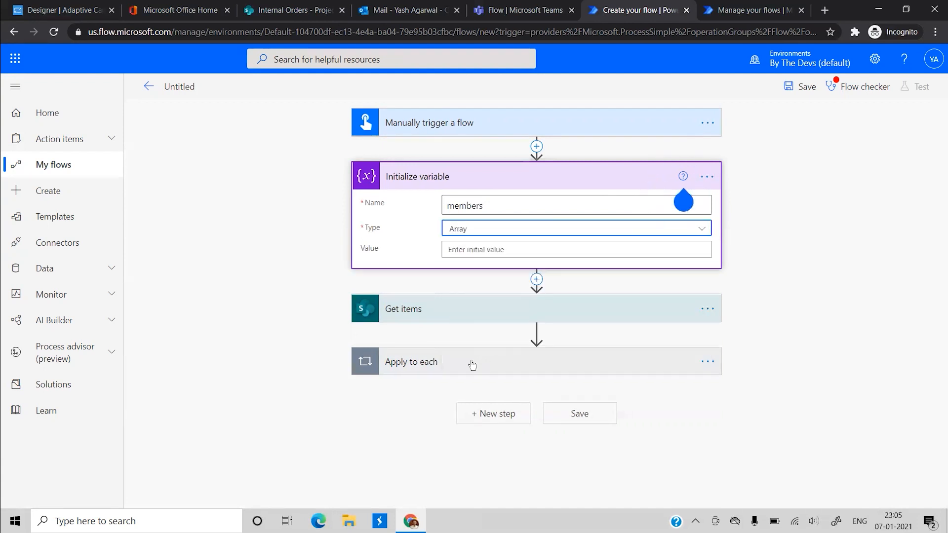
Inside the Apply to each loop, add an "Append to array variable" action that appends Members Item to the members variable.
click(473, 365)
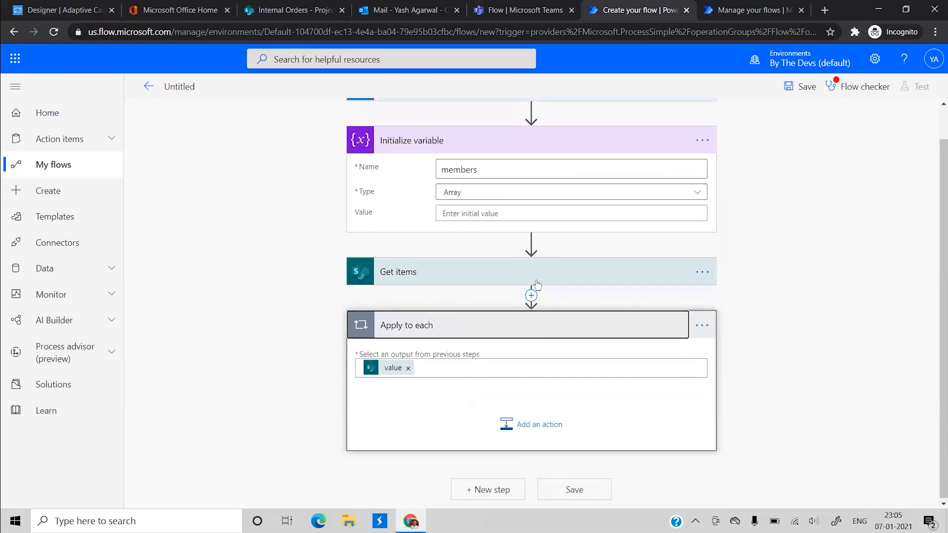
click(522, 425)
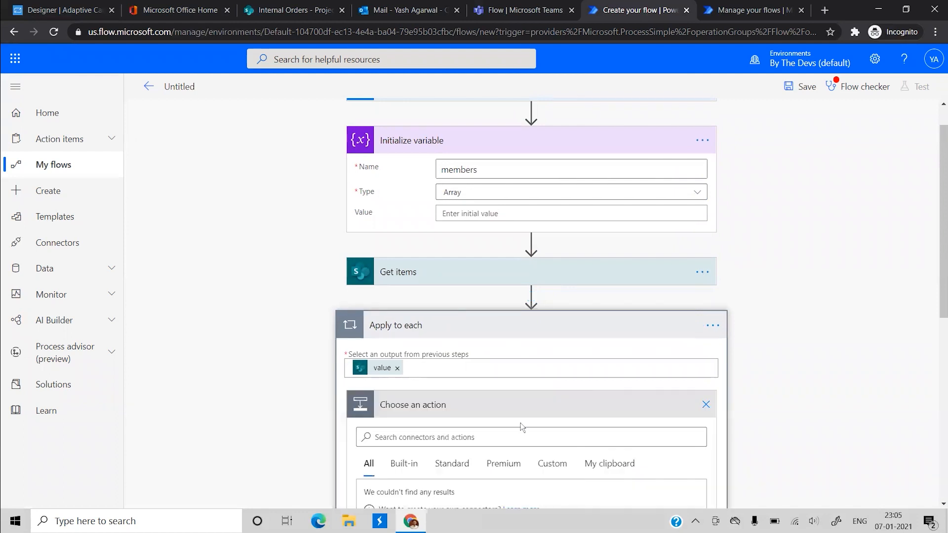
text(append)
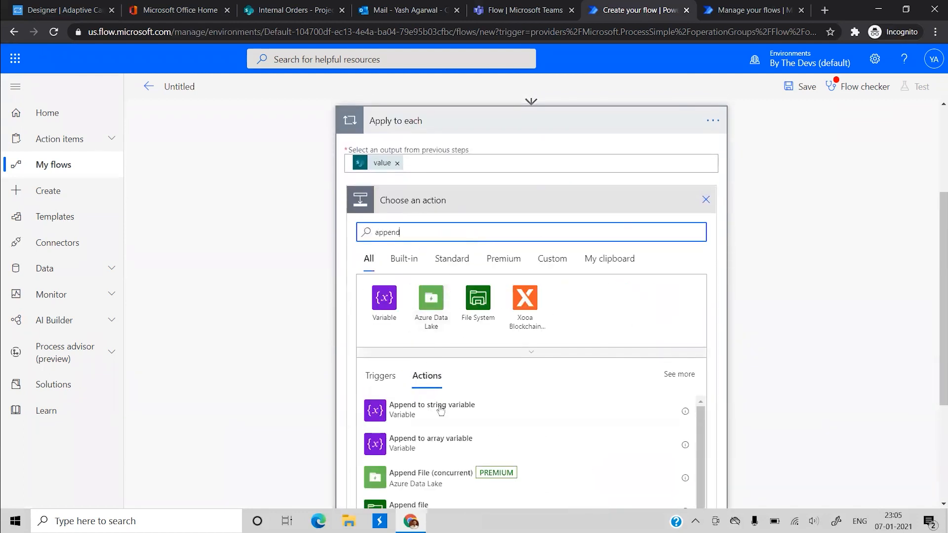
click(434, 441)
click(464, 344)
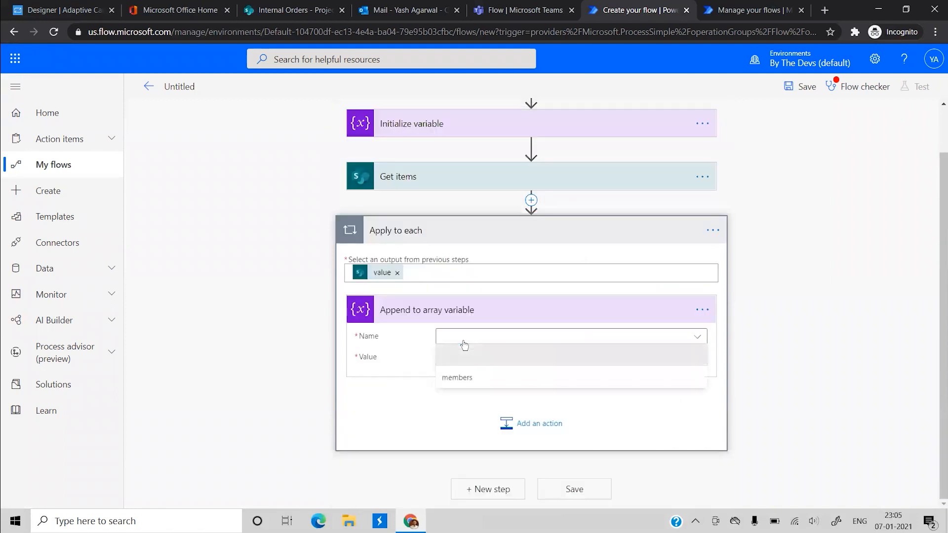
click(482, 374)
click(481, 362)
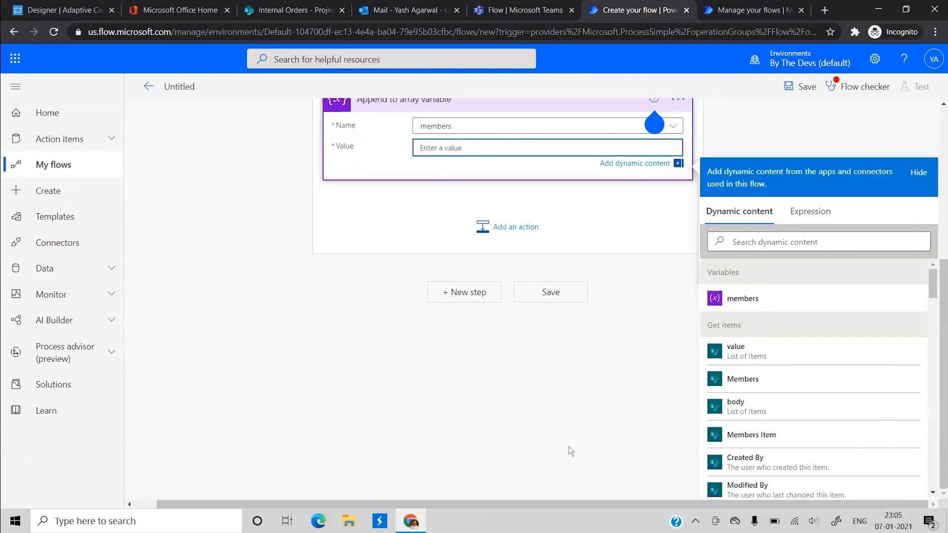
click(752, 434)
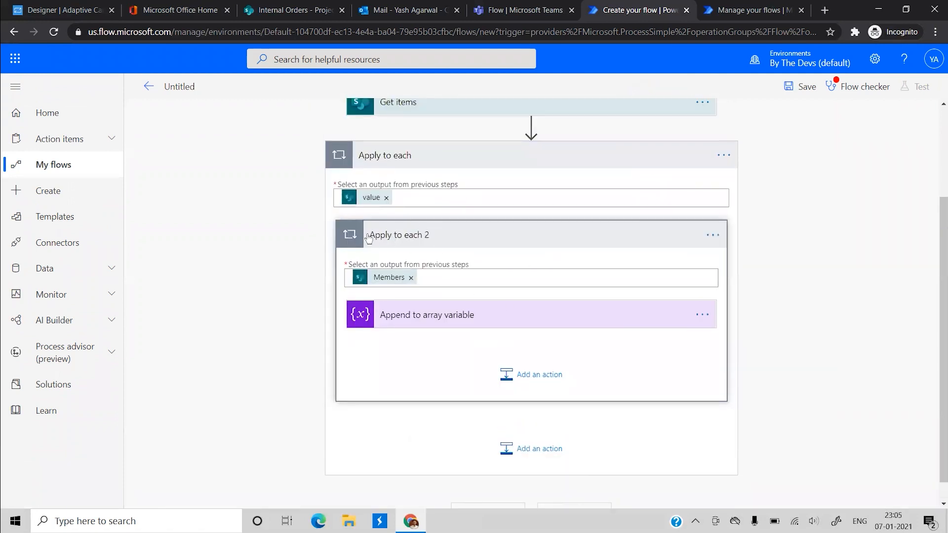
Check the Members column of the Projects list in SharePoint and return to the flow in Power Automate.
click(289, 19)
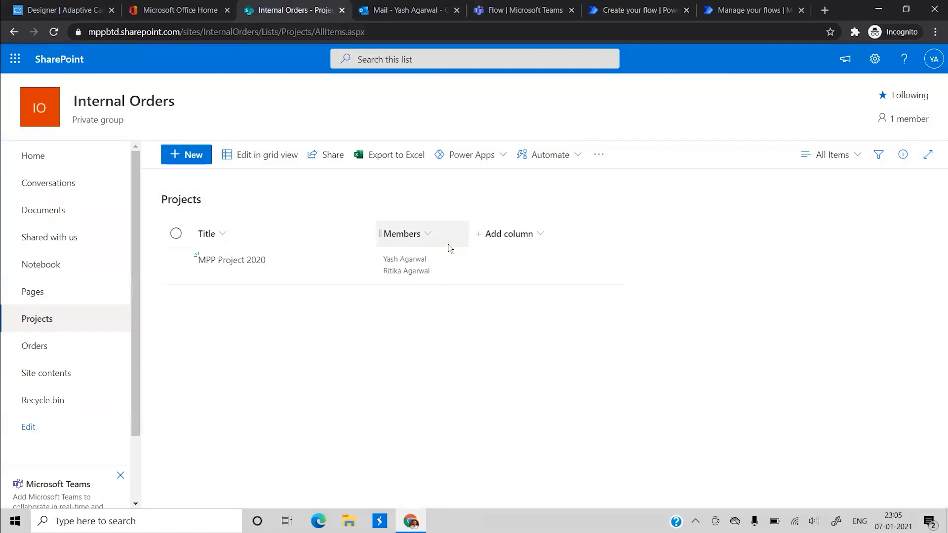
click(741, 9)
key(ctrl+shift+Tab)
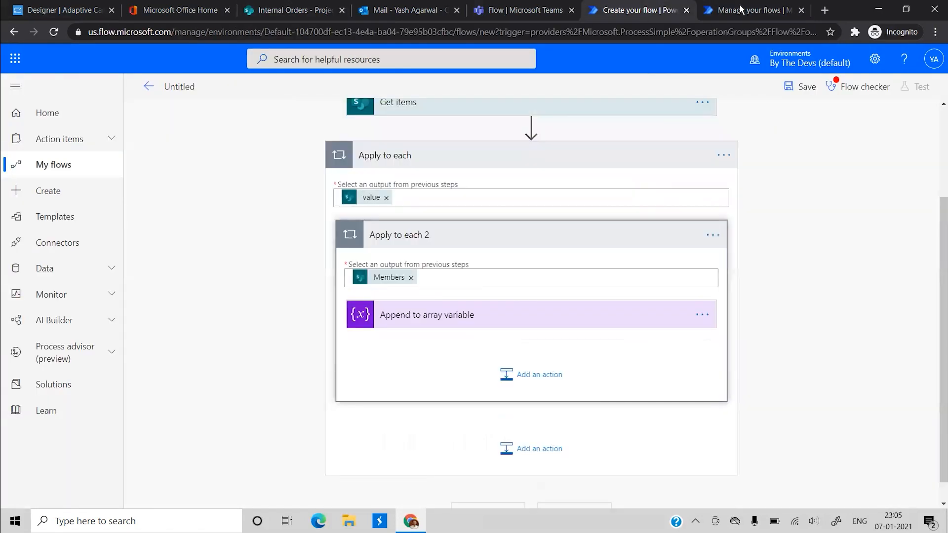
Review the flow's nested loops and look through the dynamic content offered by Get items for the outer loop.
scroll(653, 261, up, 2)
click(591, 248)
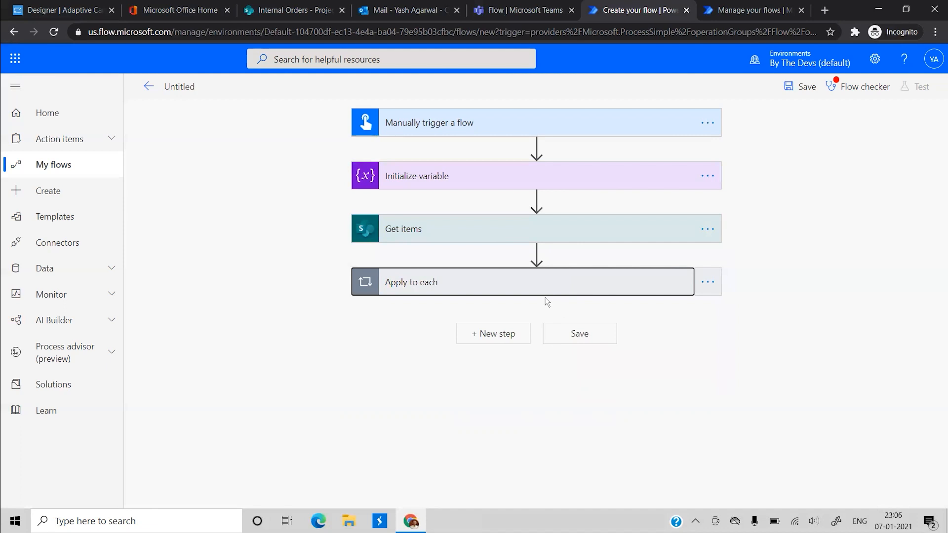
click(514, 289)
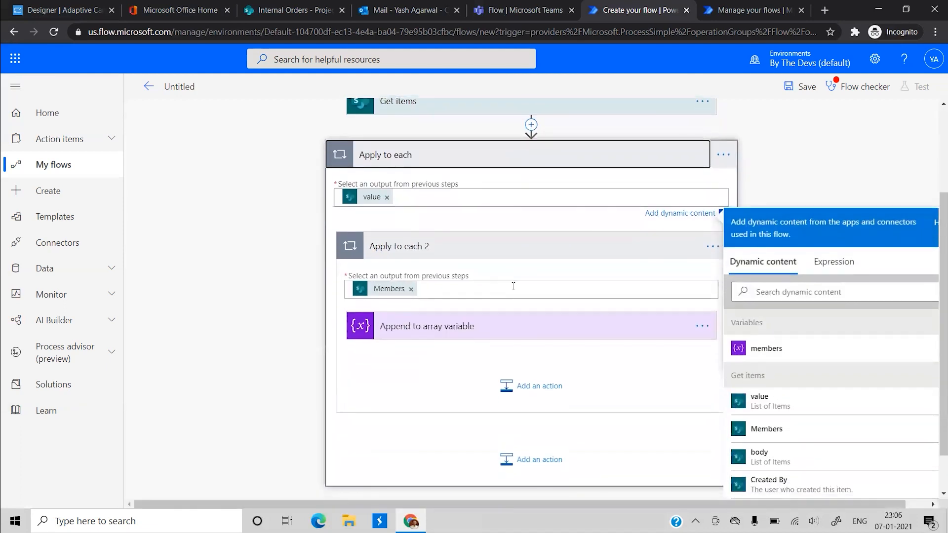
scroll(376, 296, down, 1)
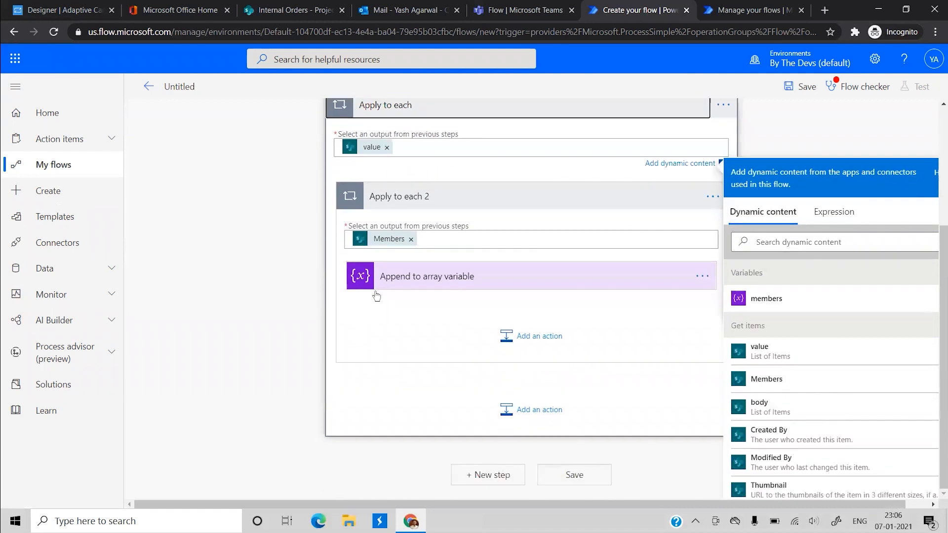
scroll(734, 414, down, 5)
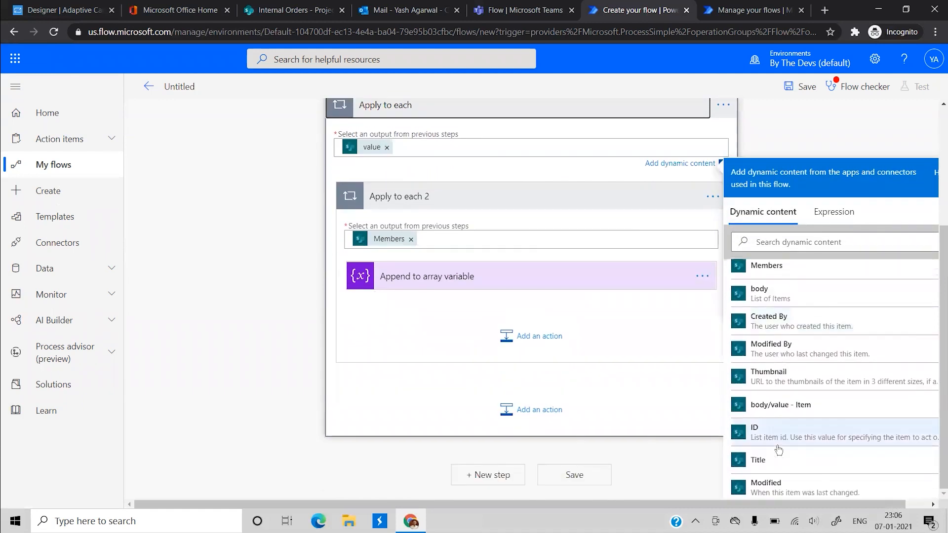
scroll(790, 395, down, 3)
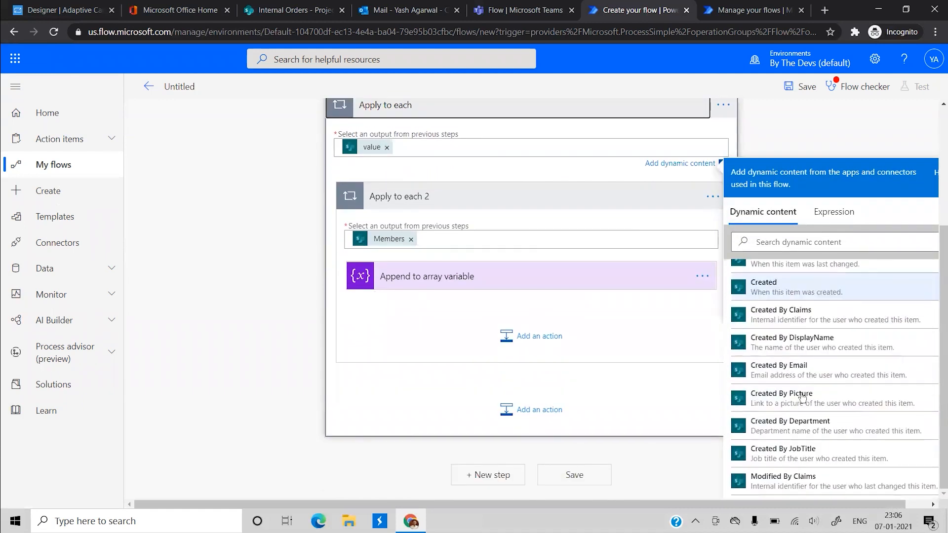
scroll(802, 398, up, 6)
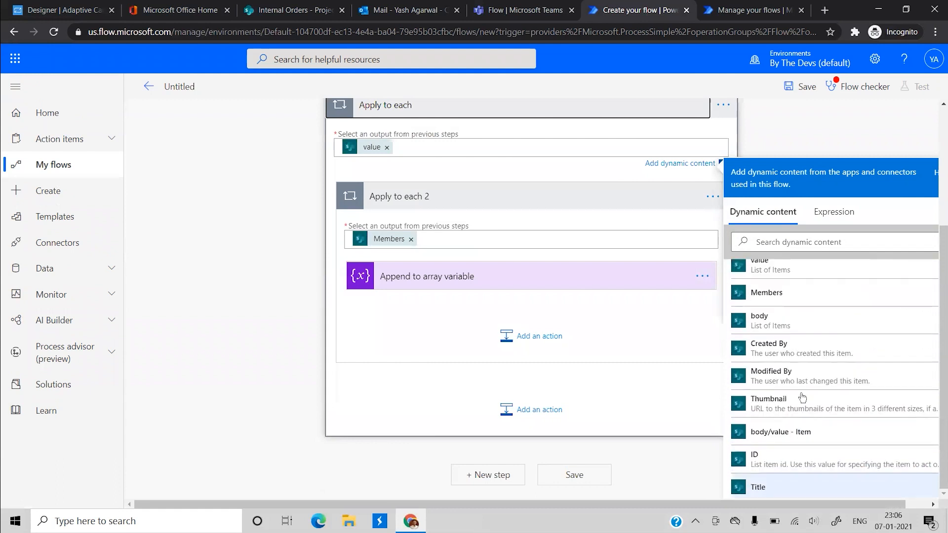
scroll(798, 328, up, 1)
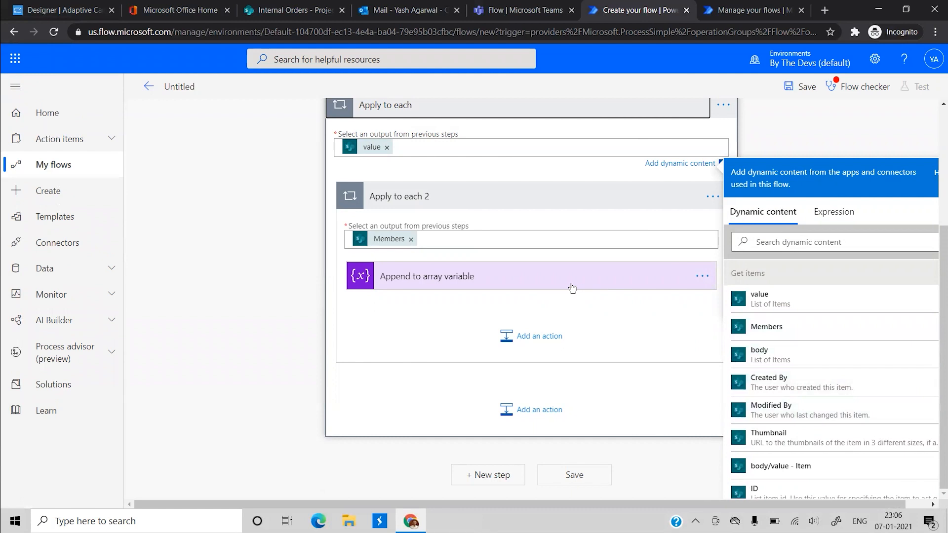
Replace Members Item with the Members Email dynamic content as the value of the Append to array variable action.
click(461, 274)
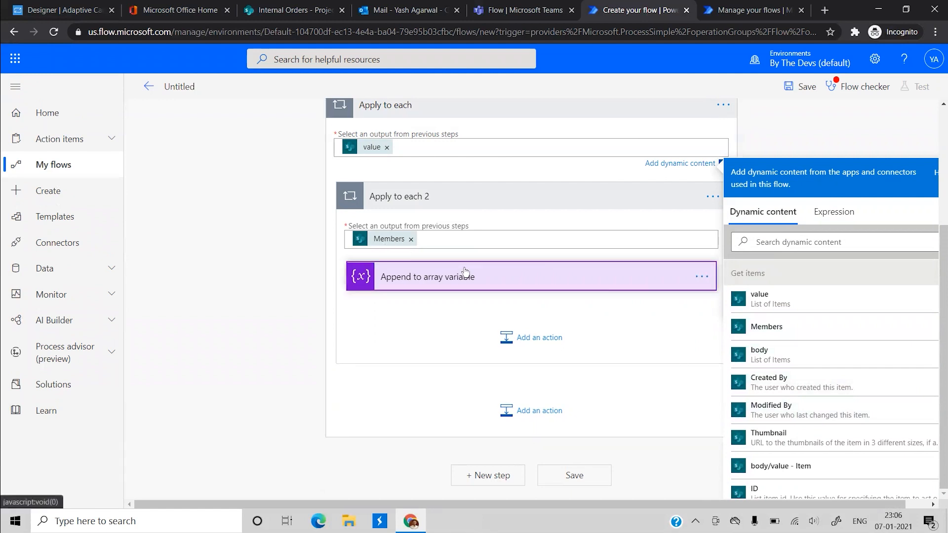
click(547, 311)
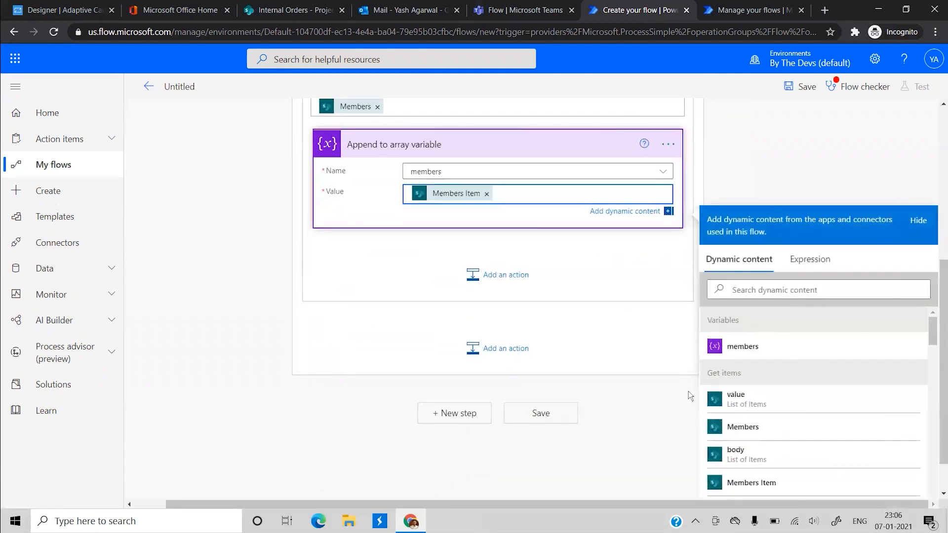
click(755, 292)
text(mem)
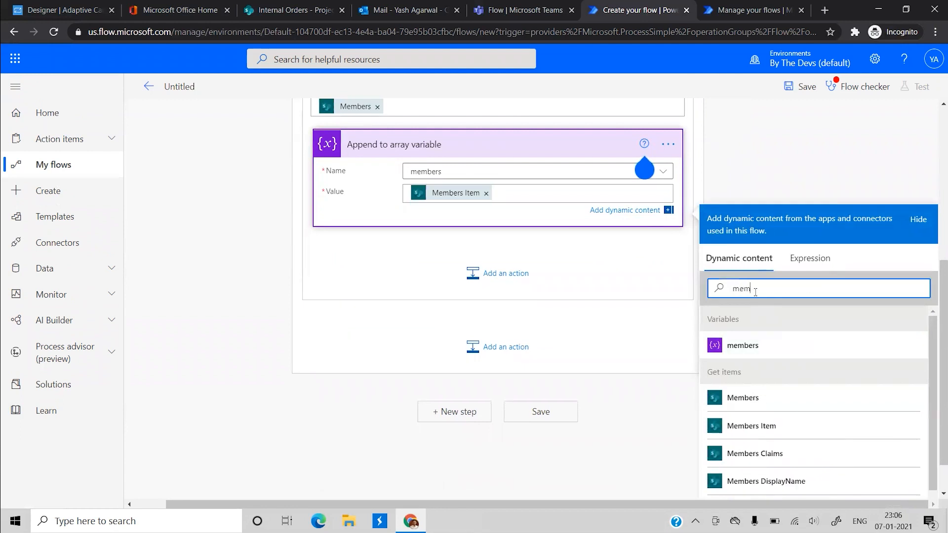
scroll(830, 432, down, 2)
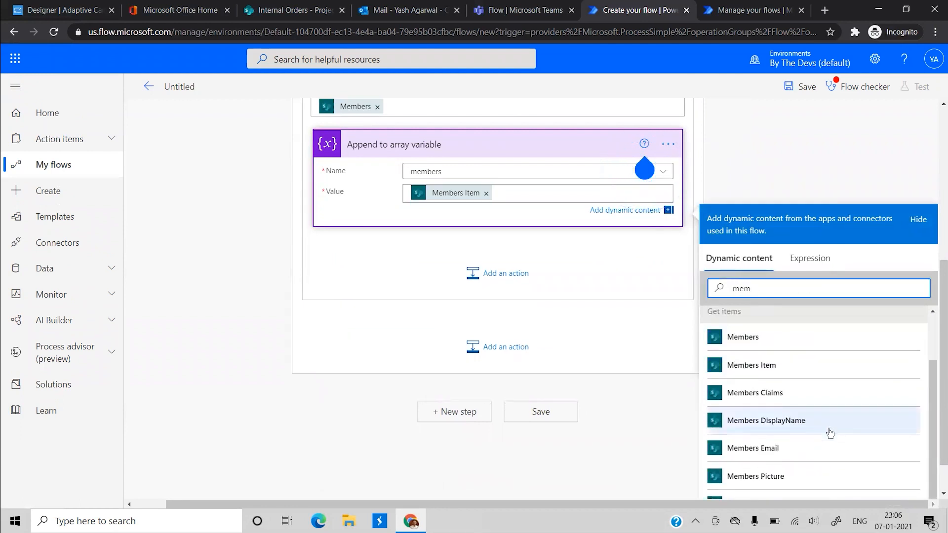
click(801, 447)
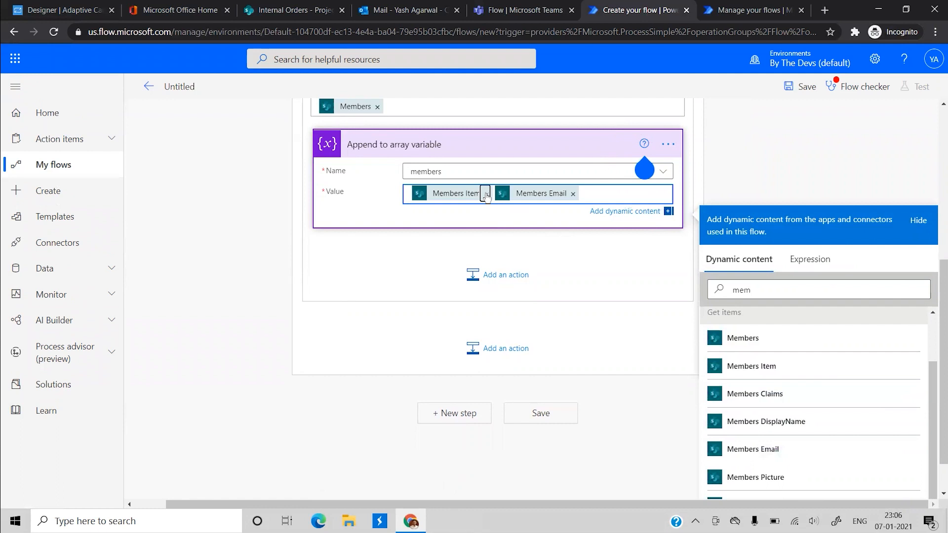
click(485, 195)
click(777, 180)
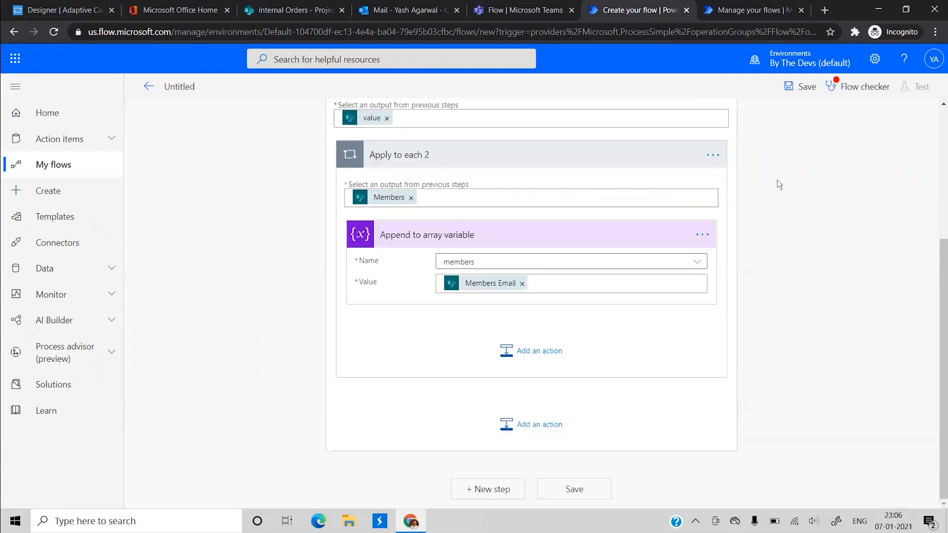
Collapse the Apply to each loop and add a Microsoft Teams "Create a team" action after it.
scroll(614, 232, up, 1)
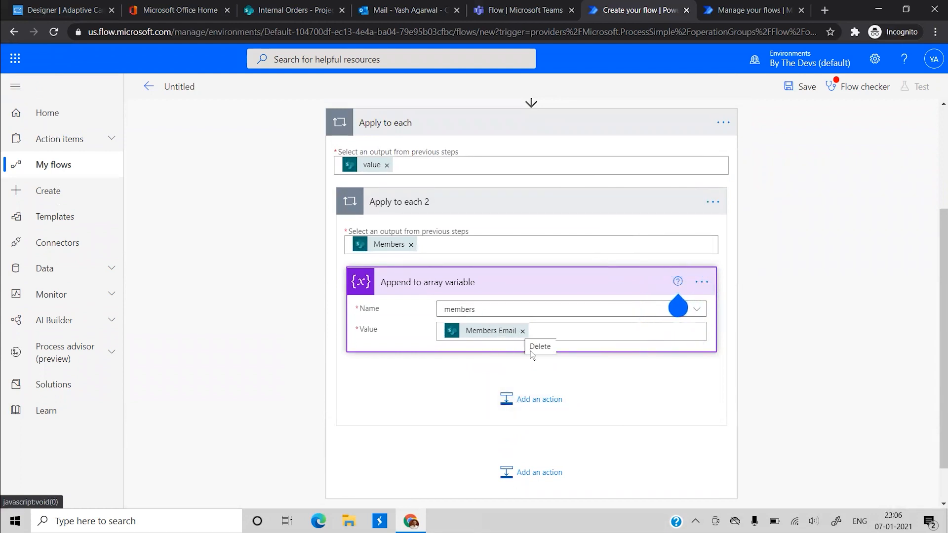
scroll(532, 355, up, 3)
click(514, 227)
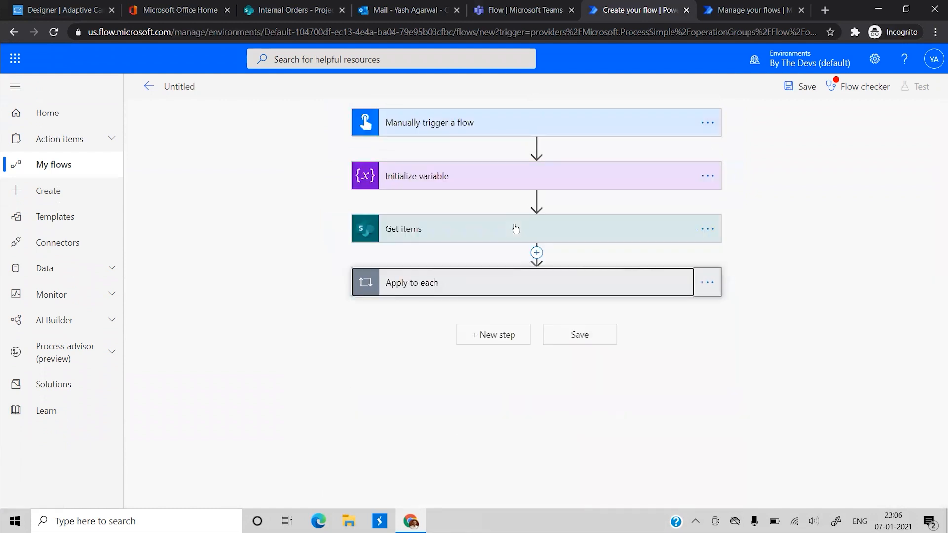
click(495, 328)
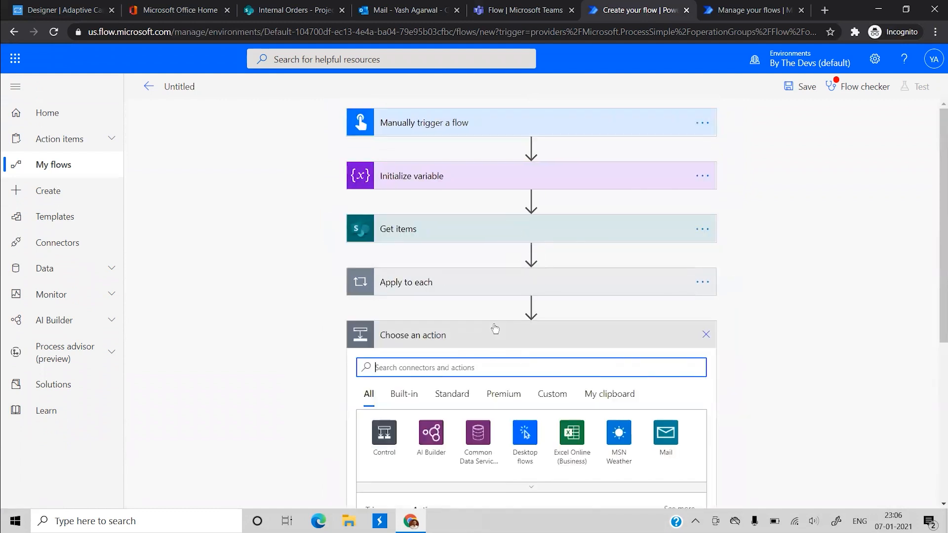
scroll(767, 416, down, 3)
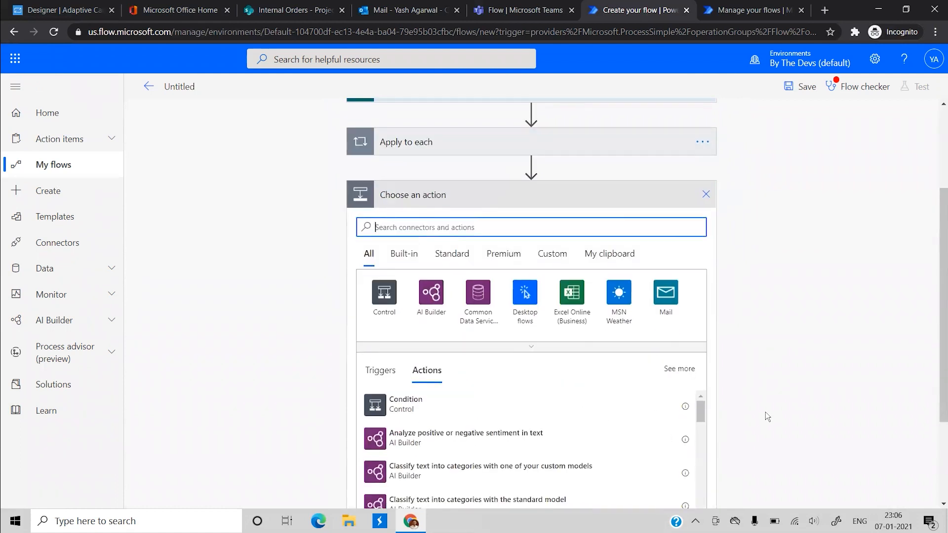
text(teams)
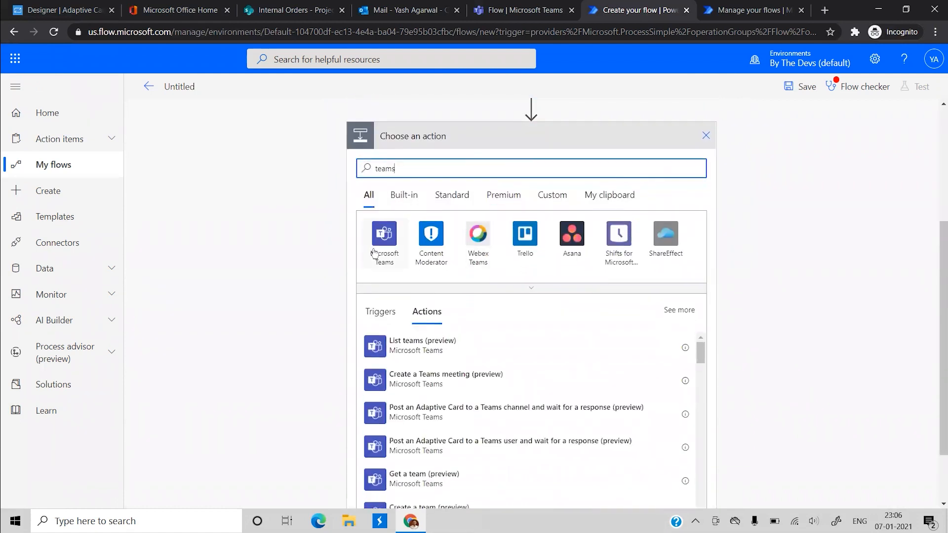
click(374, 252)
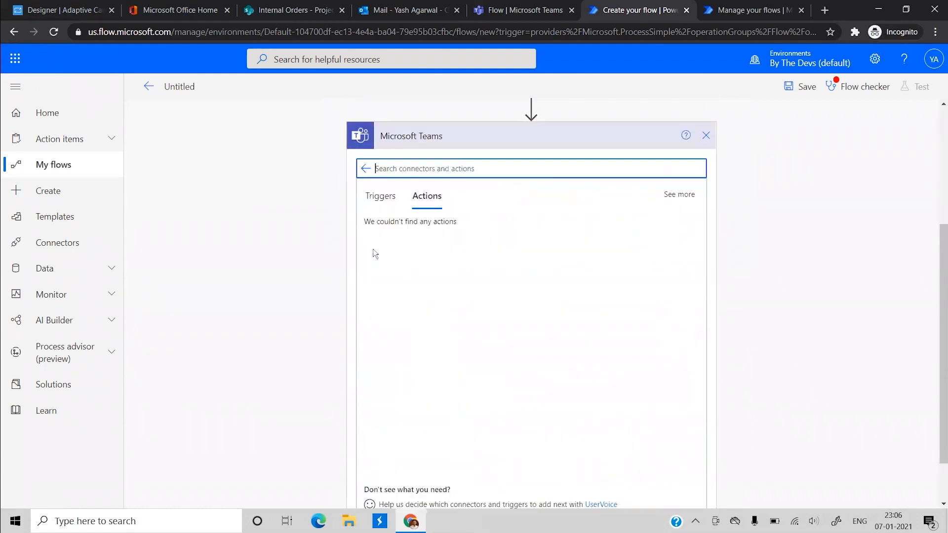
text(create)
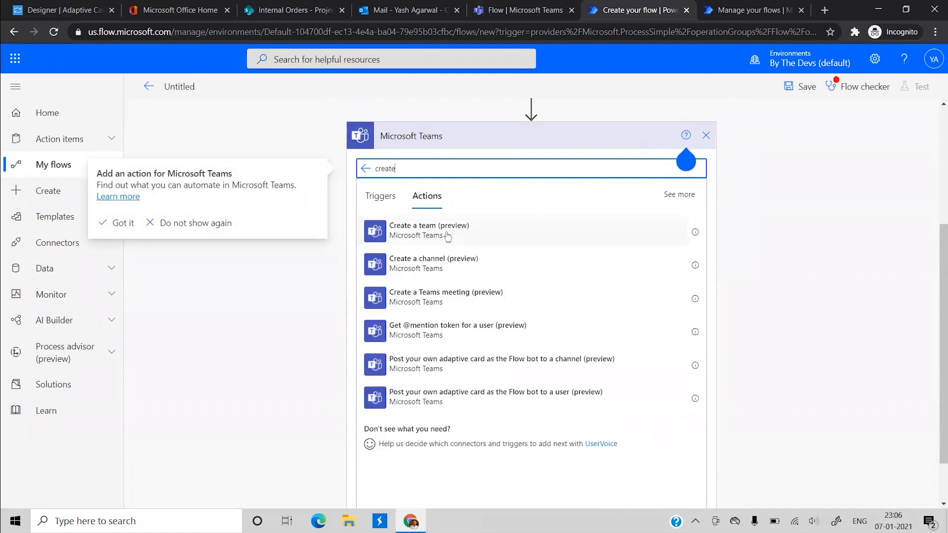
click(447, 236)
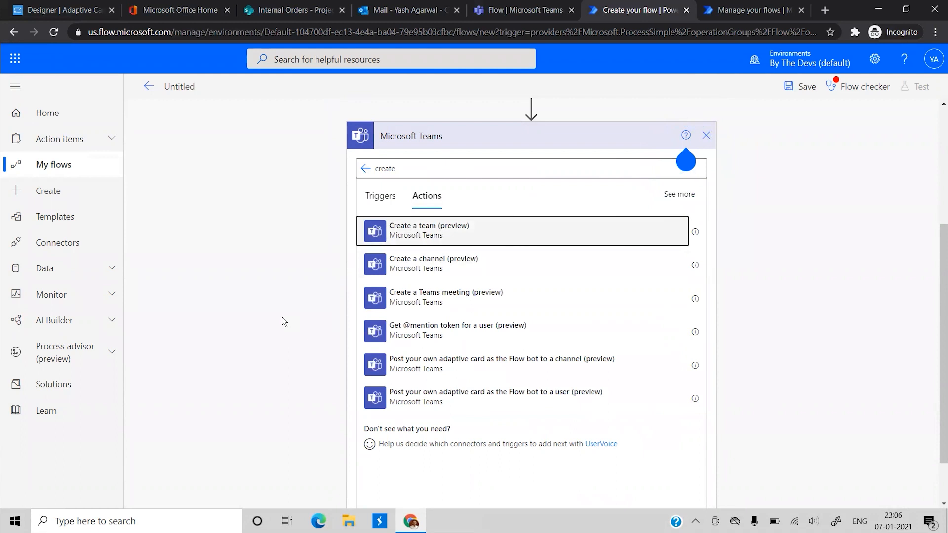
click(477, 359)
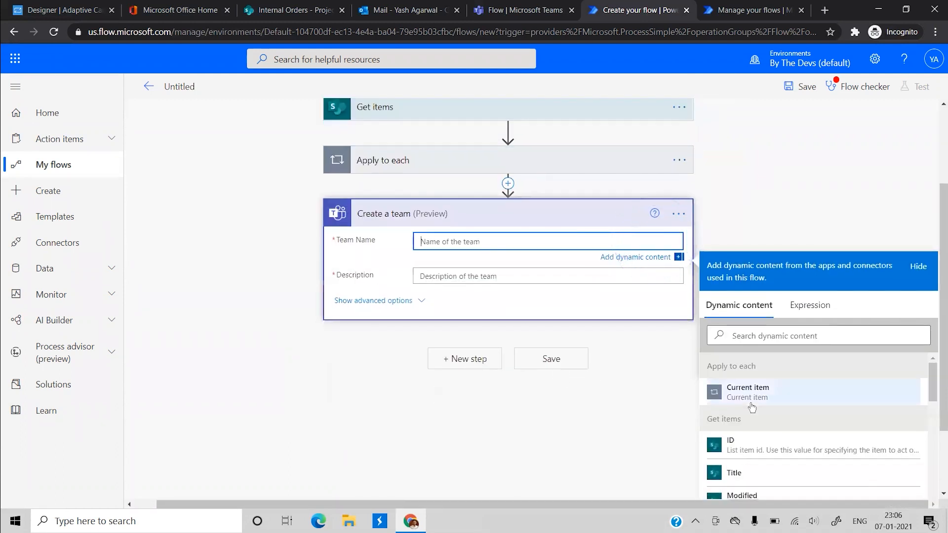
Set the Create a team action's team name to Title from Get items and its description to "New teams team".
scroll(752, 407, down, 3)
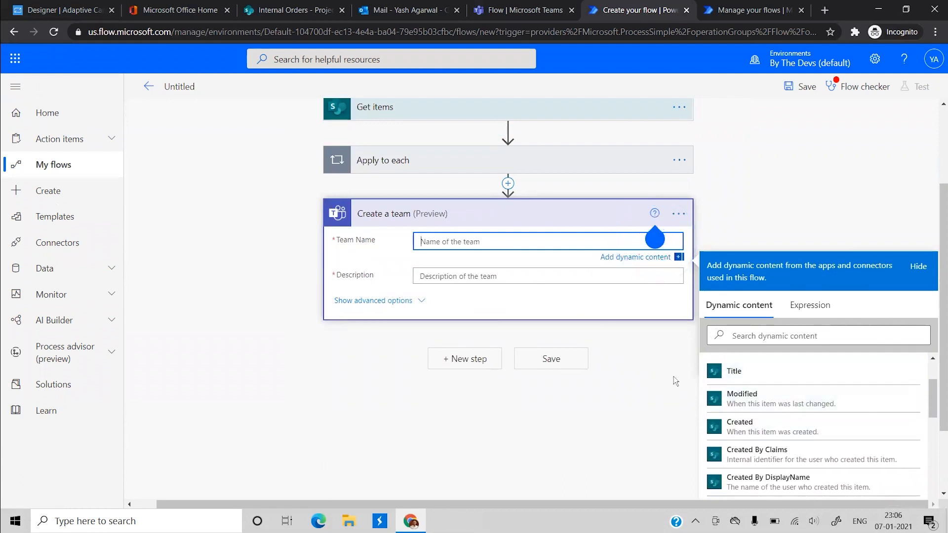
click(733, 382)
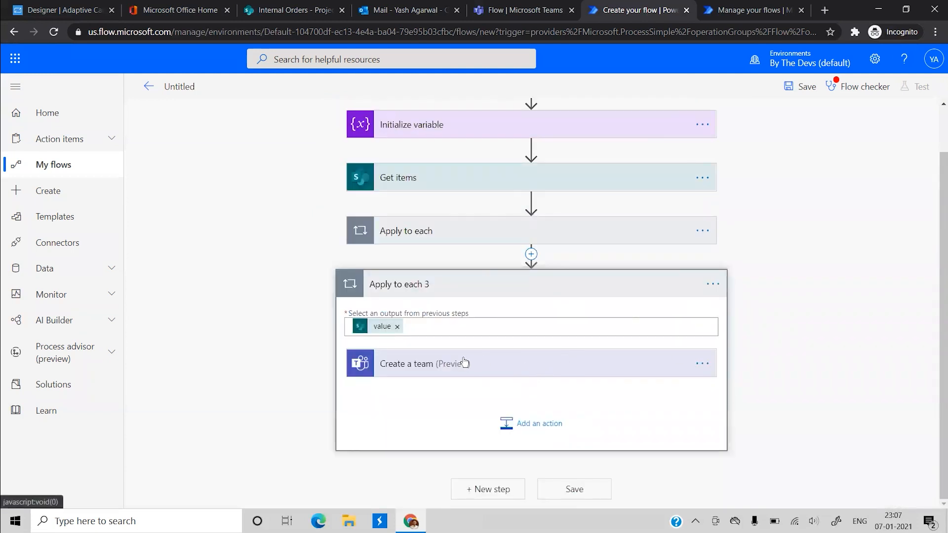
click(483, 362)
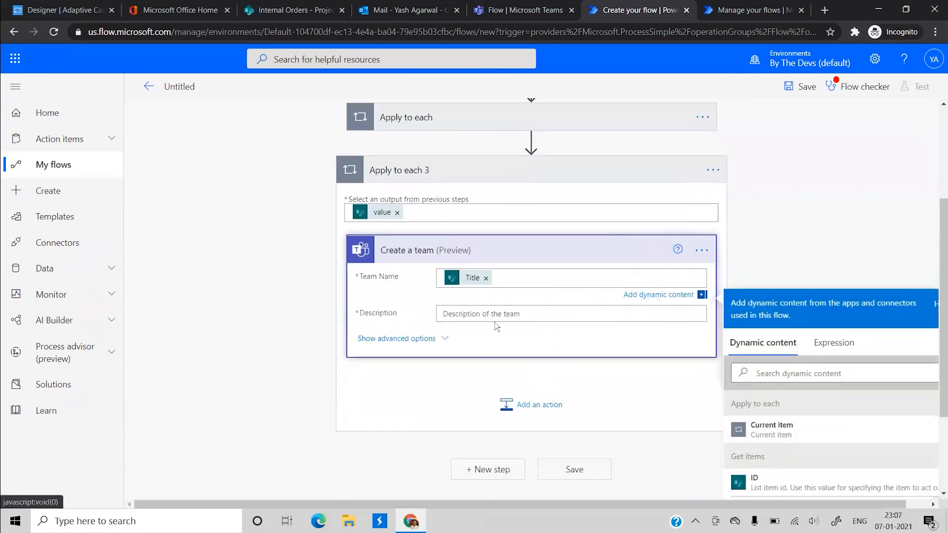
click(471, 315)
click(478, 351)
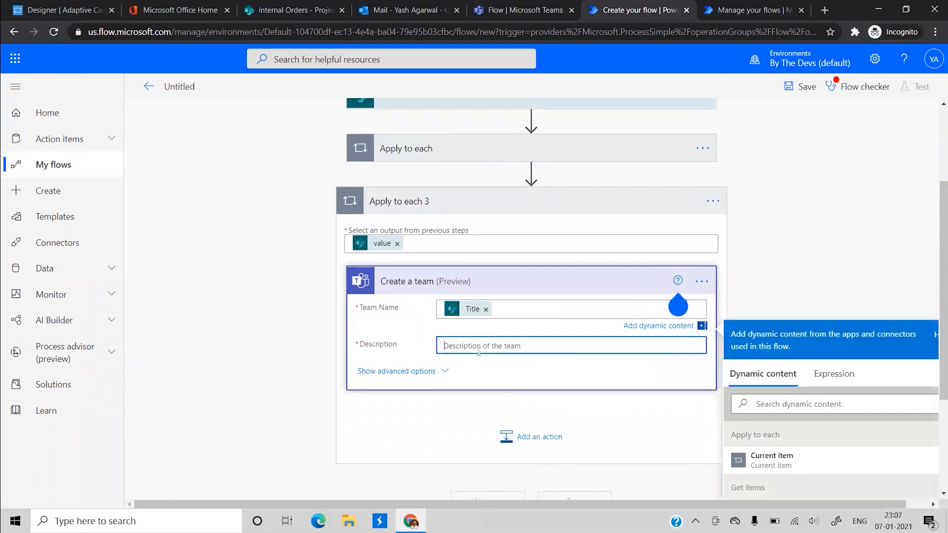
text(New teams team)
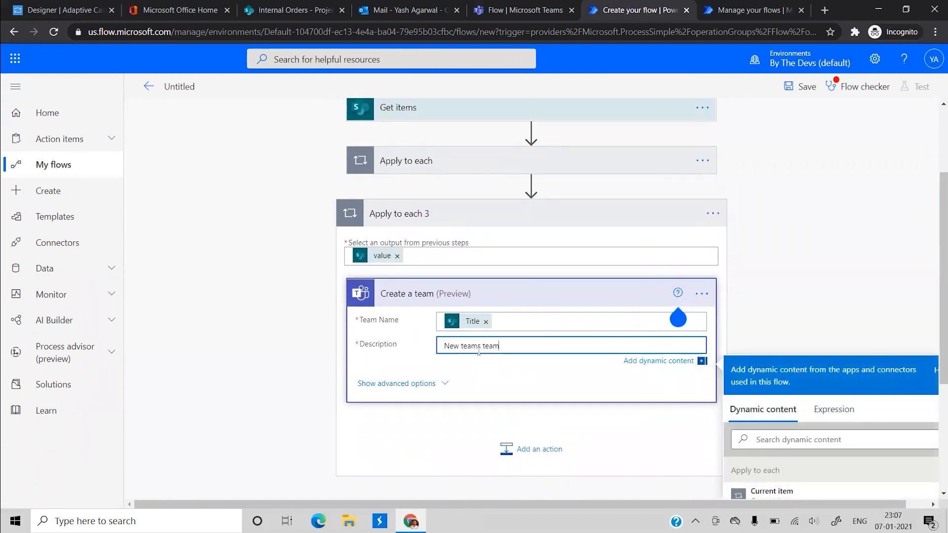
click(770, 291)
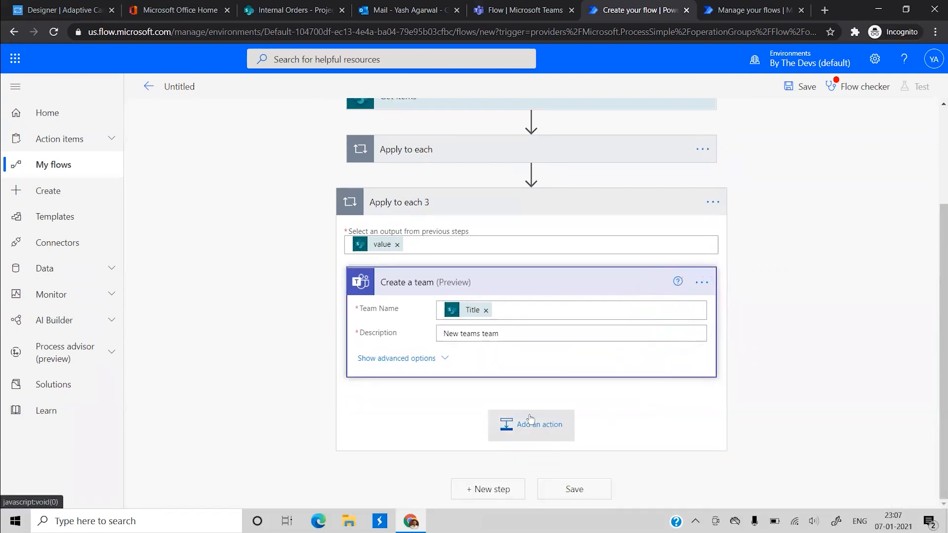
Add the Microsoft Teams "Add a member to a team" action after Create a team, inside the same loop.
click(529, 422)
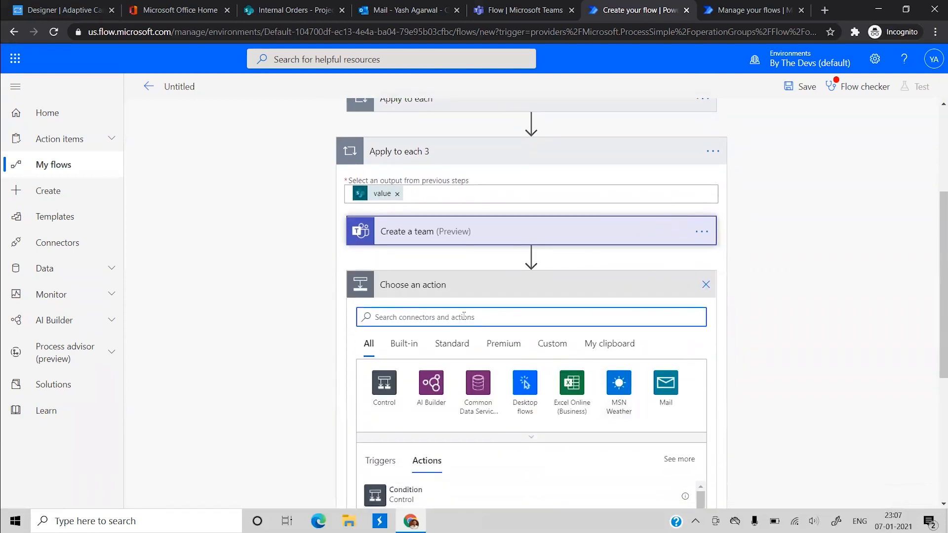
text(teams)
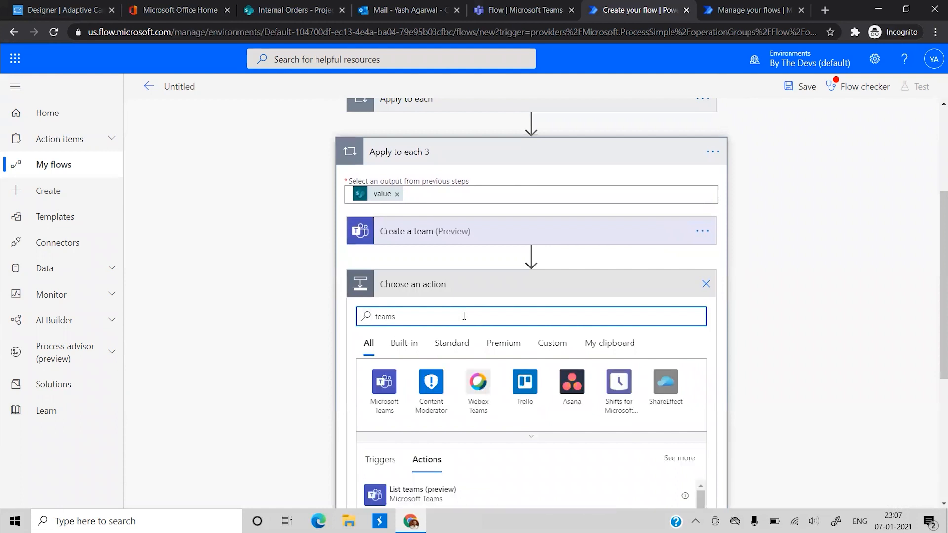
click(377, 321)
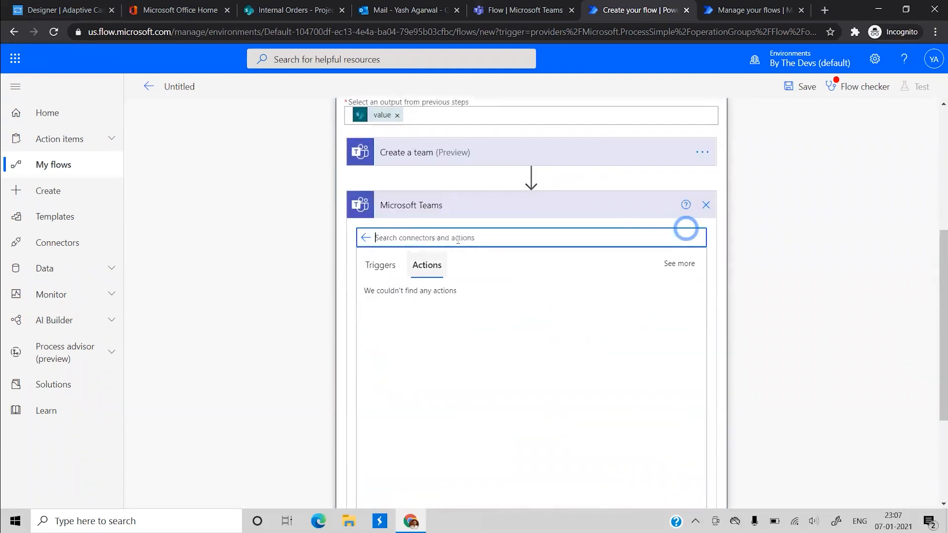
text(meme)
key(BackSpace)
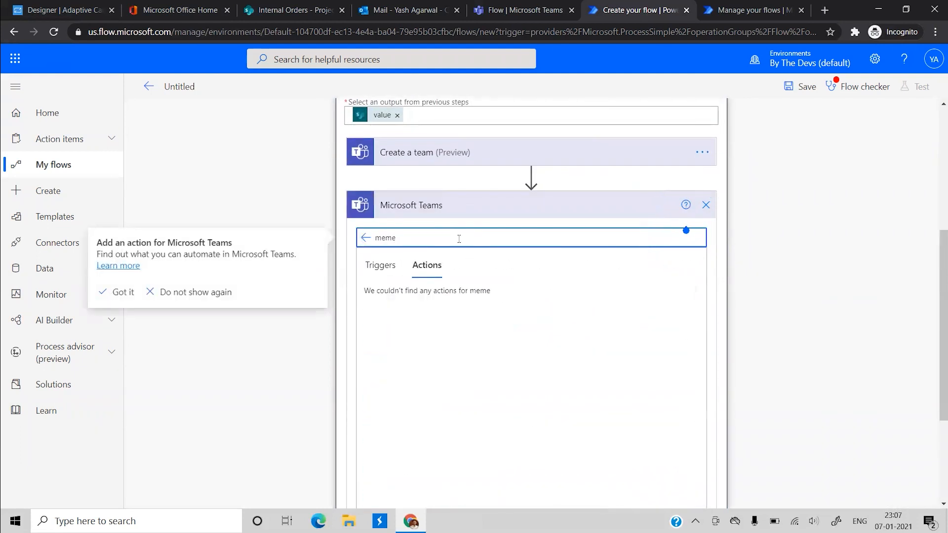
scroll(461, 242, up, 1)
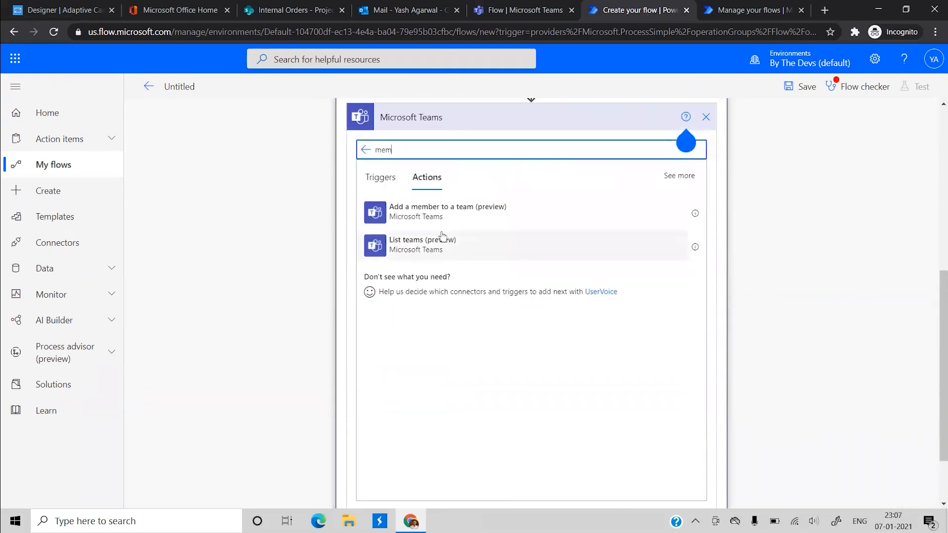
click(438, 222)
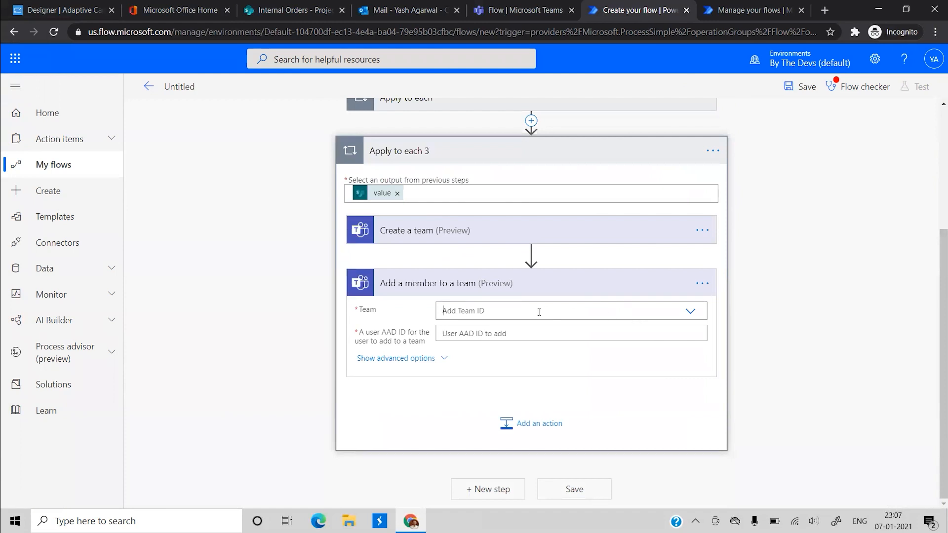
Set the member action's Team to a custom value, using New Team ID from Create a team.
click(540, 312)
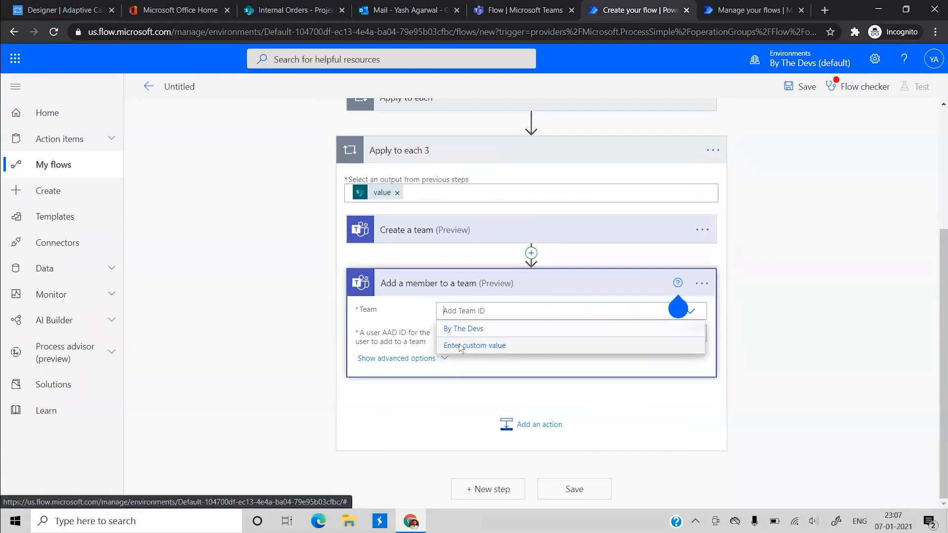
click(460, 347)
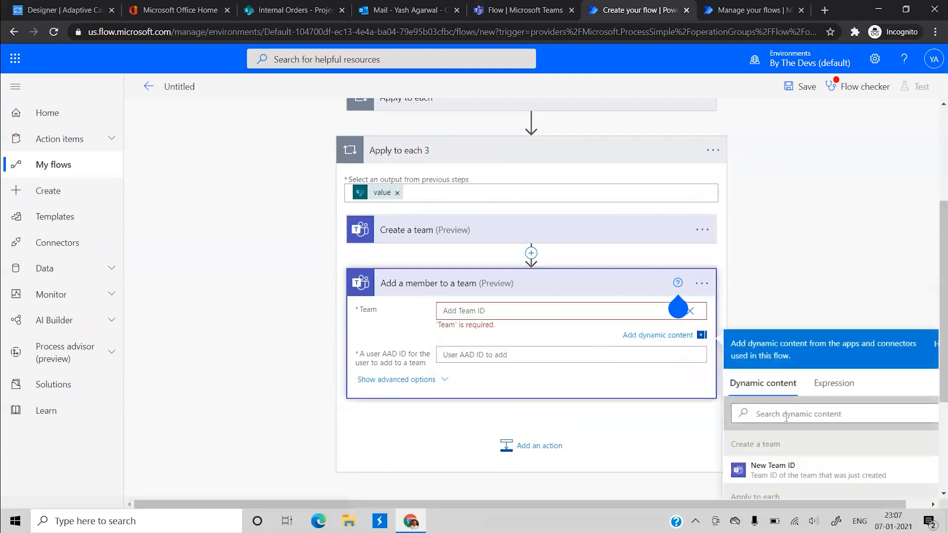
click(783, 477)
click(767, 323)
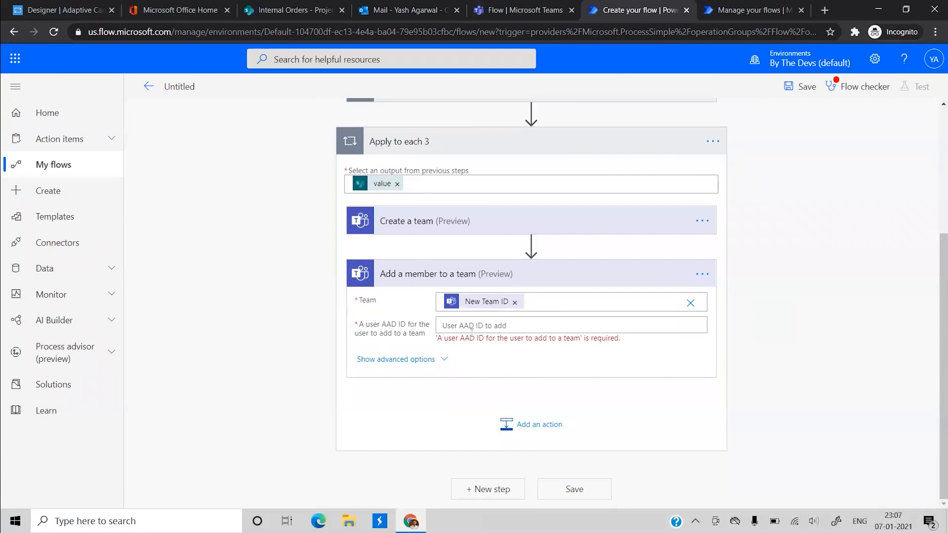
Expand the first Apply to each loop and its nested loop to check the Append to array variable settings.
scroll(491, 353, up, 2)
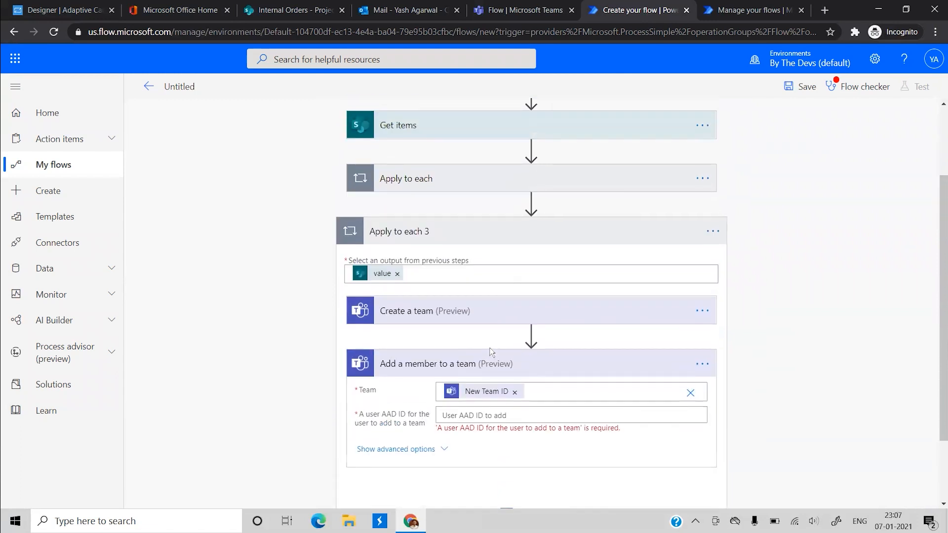
click(435, 192)
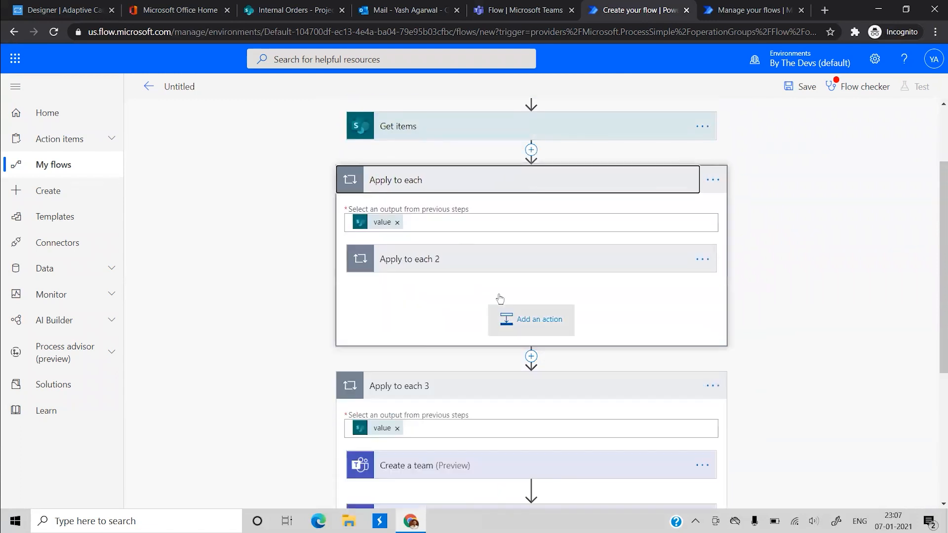
click(439, 247)
scroll(509, 325, down, 2)
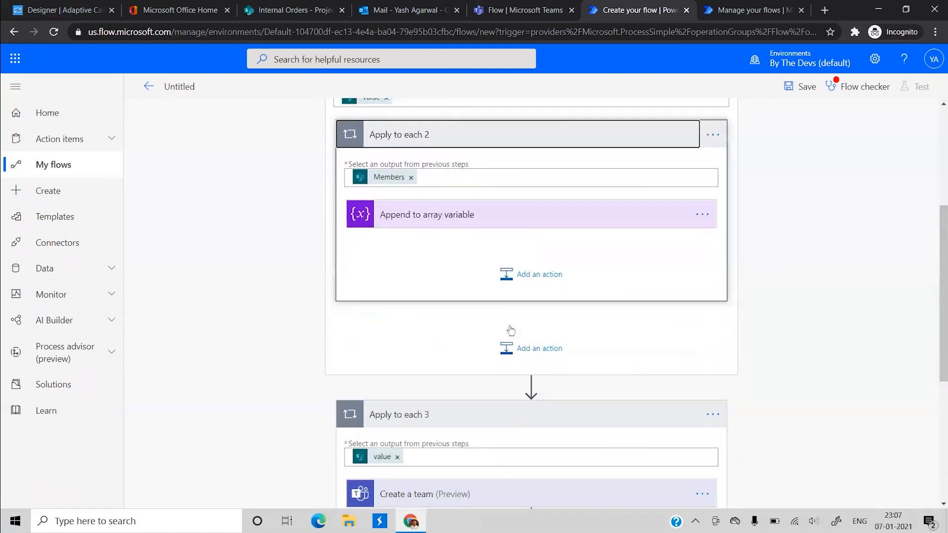
click(485, 224)
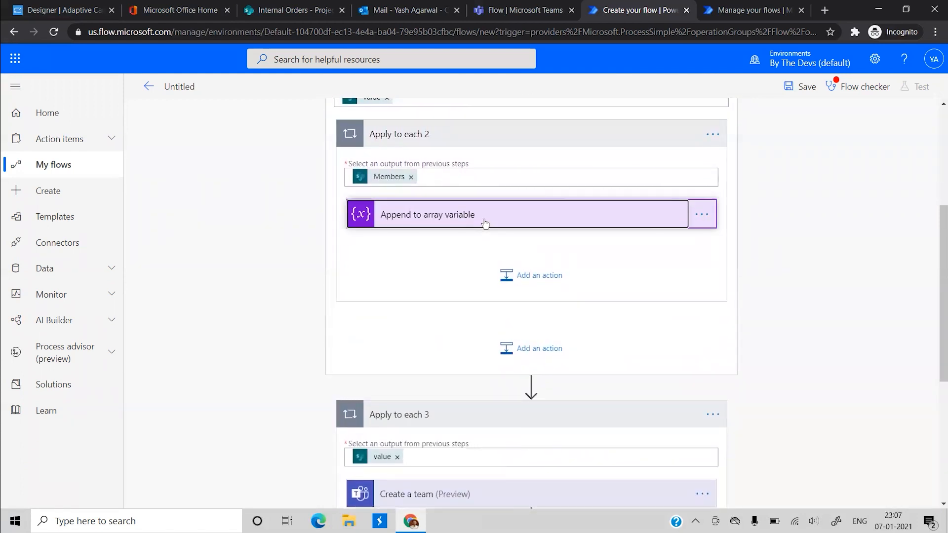
scroll(535, 299, up, 2)
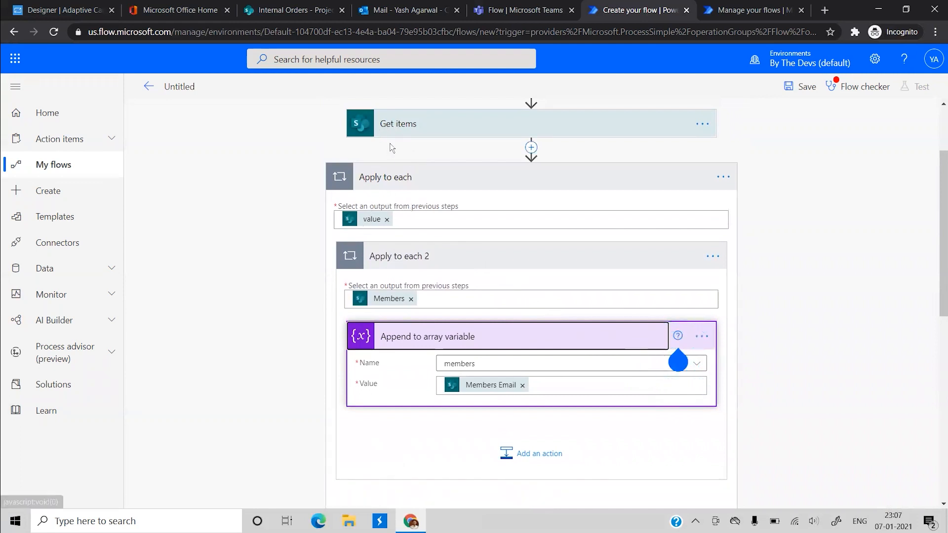
Collapse the first Apply to each loop and move the Apply to each 3 loop directly after Get items.
scroll(434, 237, down, 4)
scroll(490, 392, down, 1)
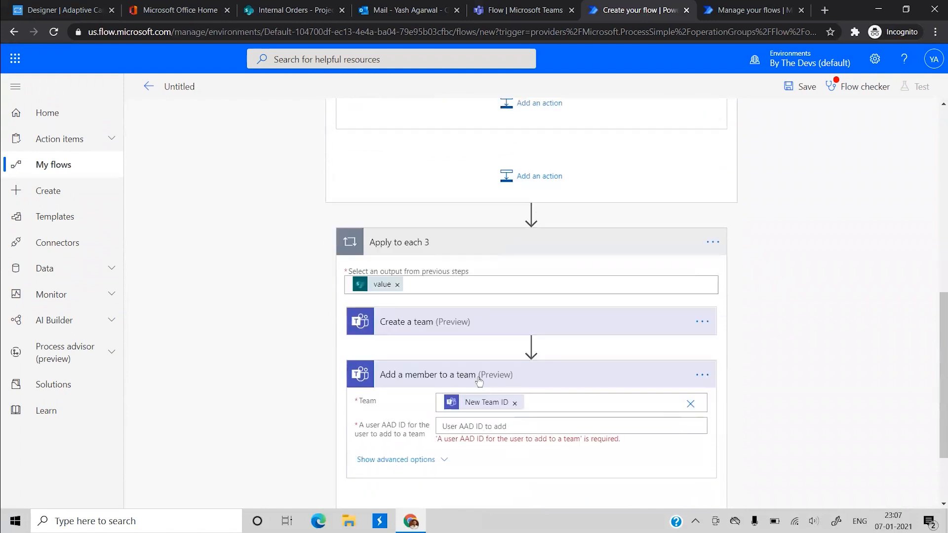
click(439, 323)
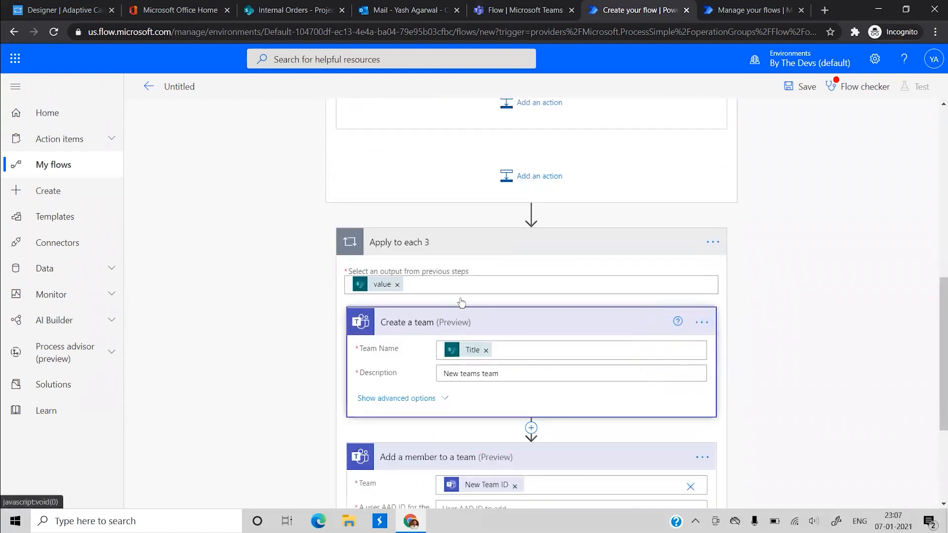
scroll(428, 182, up, 5)
click(427, 183)
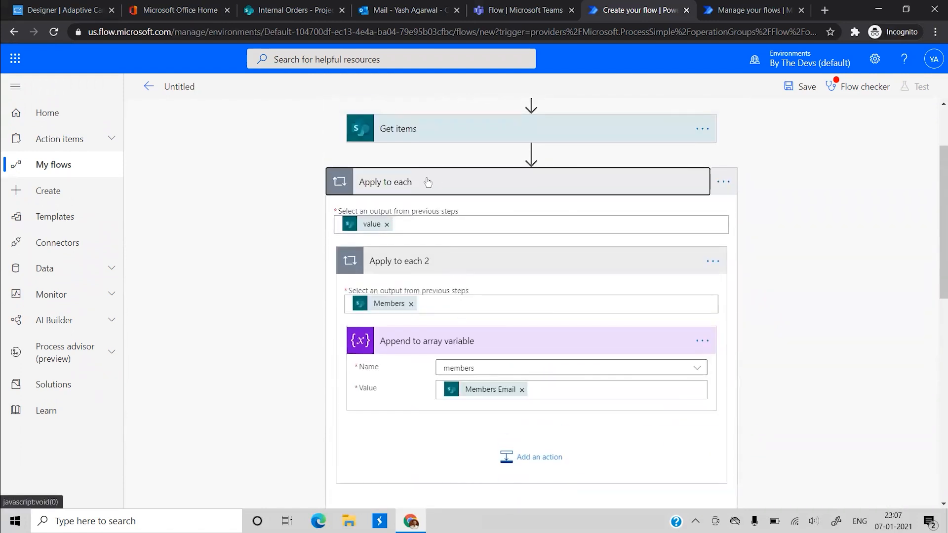
drag(485, 238, 469, 161)
scroll(532, 182, up, 1)
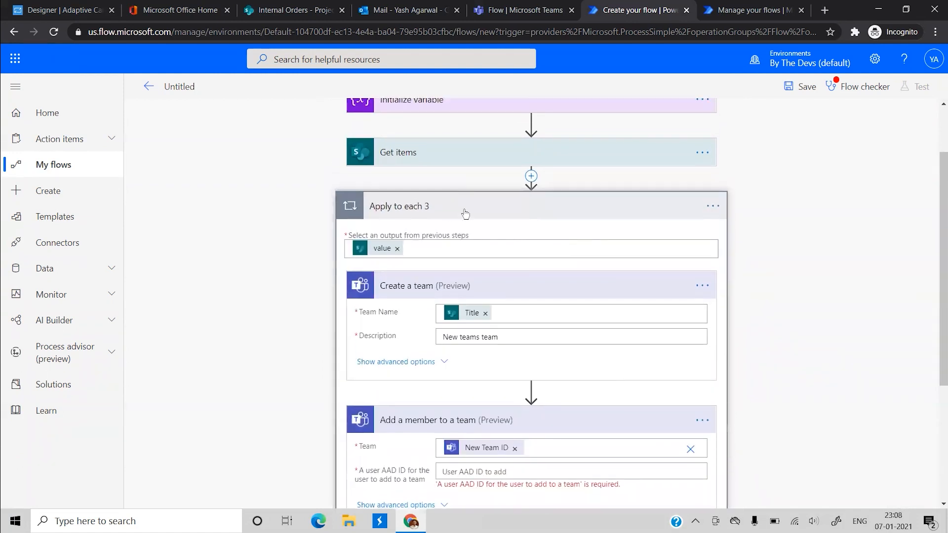
scroll(446, 360, down, 3)
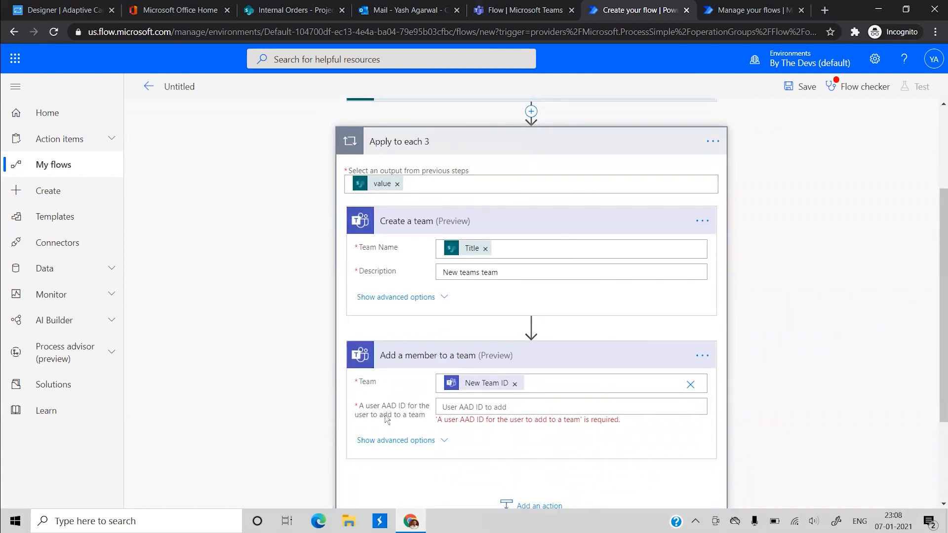
scroll(410, 422, up, 1)
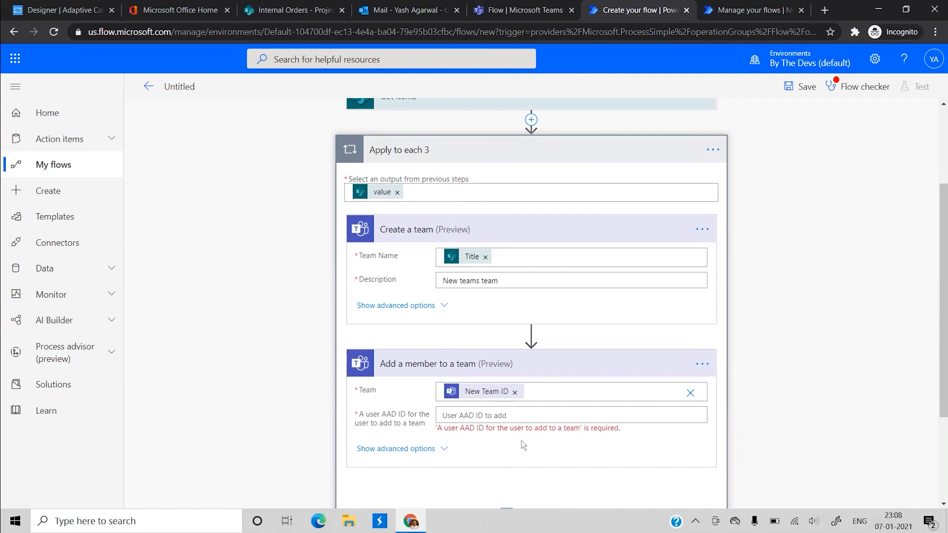
scroll(524, 445, down, 3)
scroll(500, 429, up, 5)
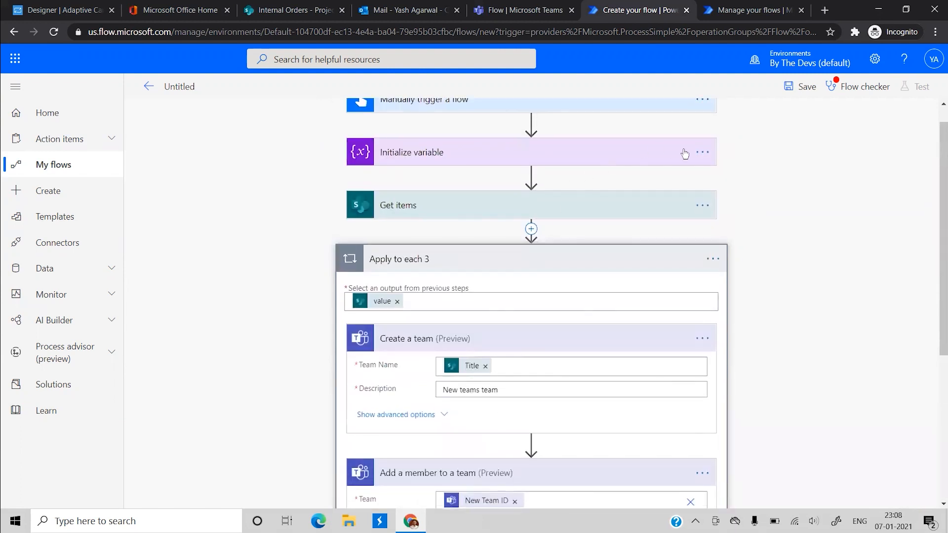
click(710, 151)
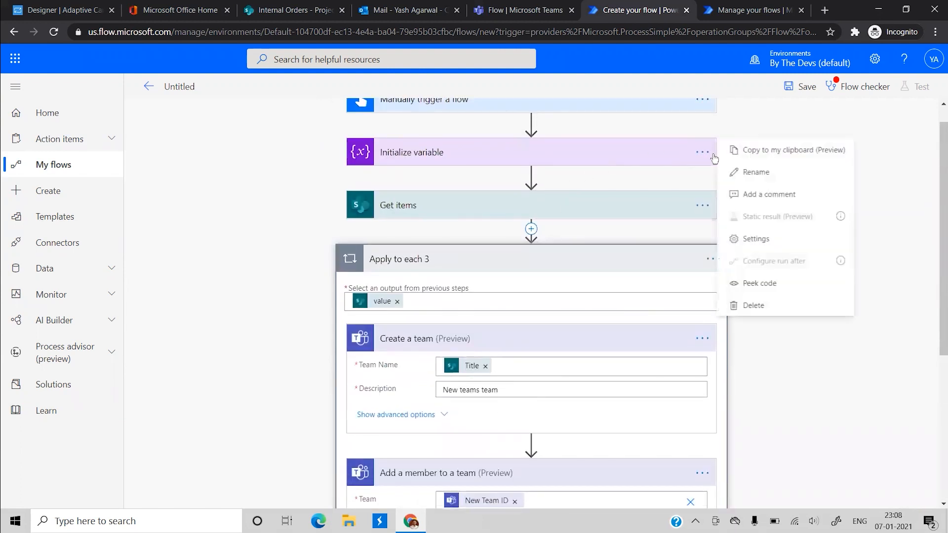
click(657, 182)
Insert the Office 365 Users "Get user profile (V2)" action between Create a team and Add a member to a team.
scroll(661, 262, down, 3)
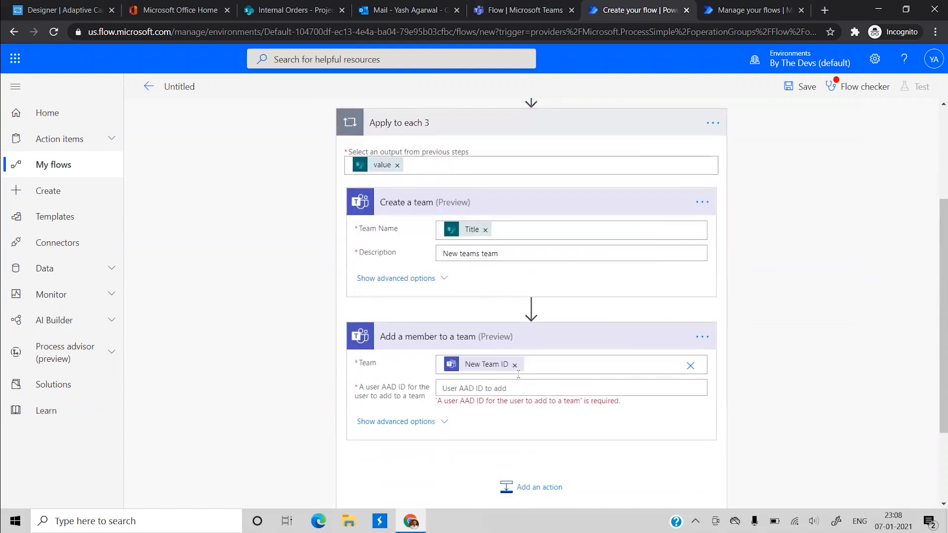
click(531, 307)
click(528, 324)
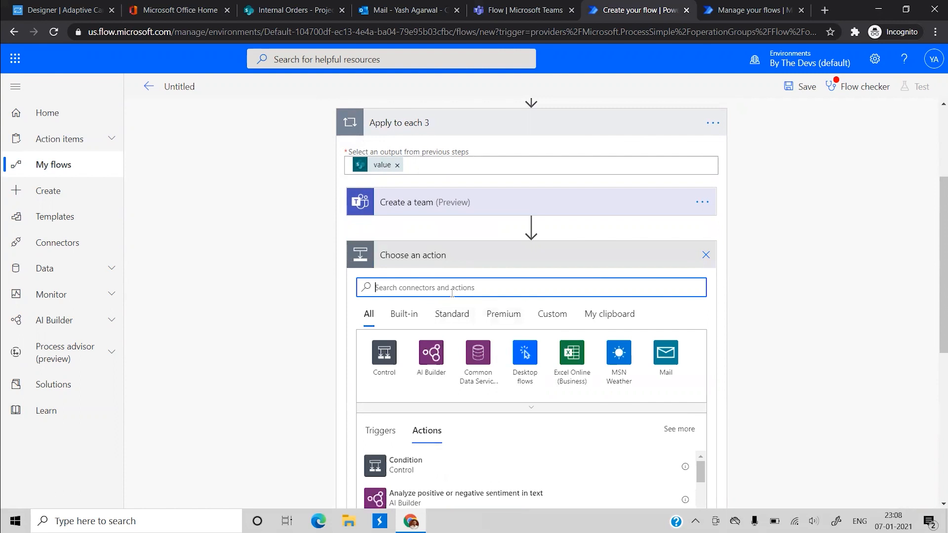
text(office)
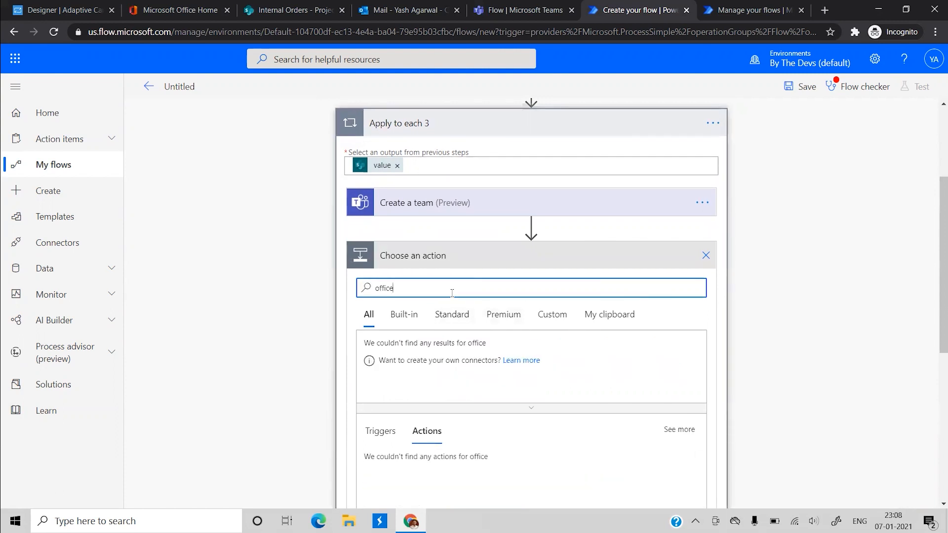
click(435, 296)
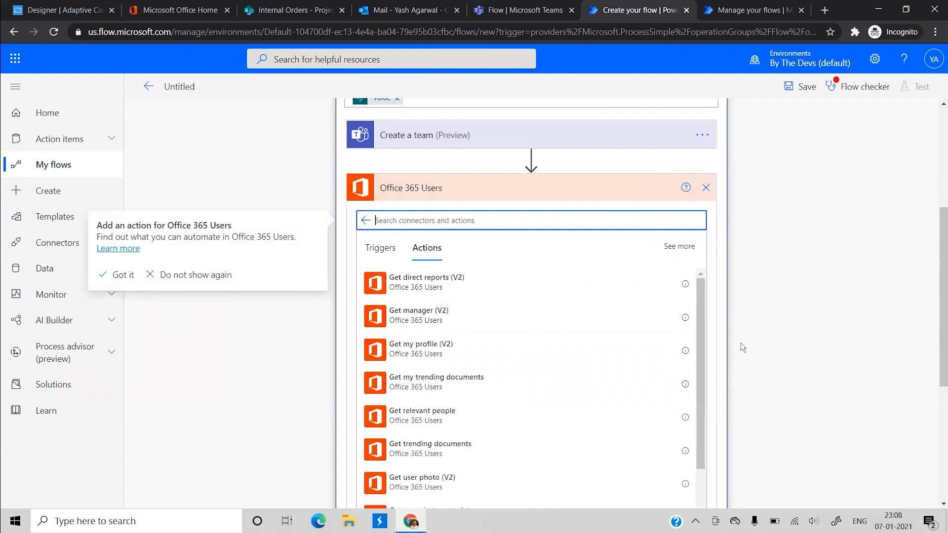
scroll(743, 347, down, 2)
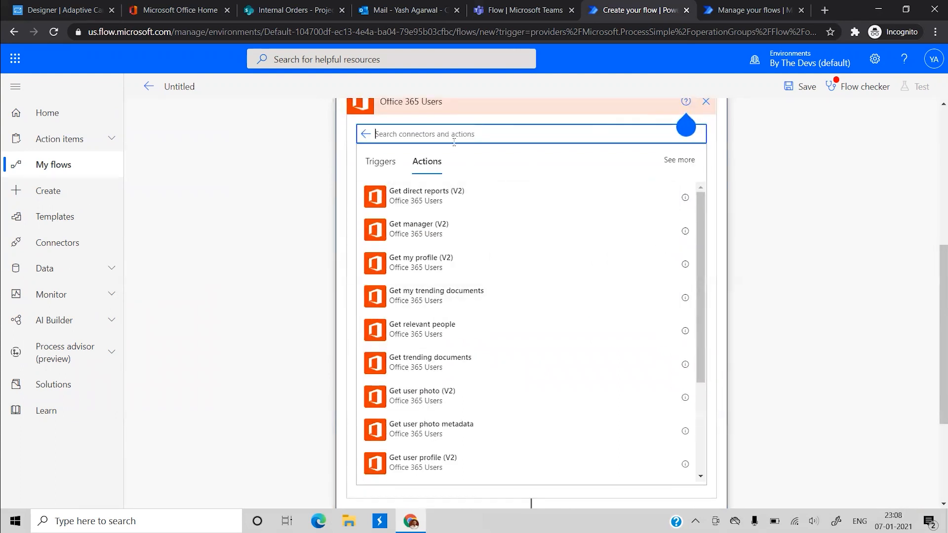
text(user)
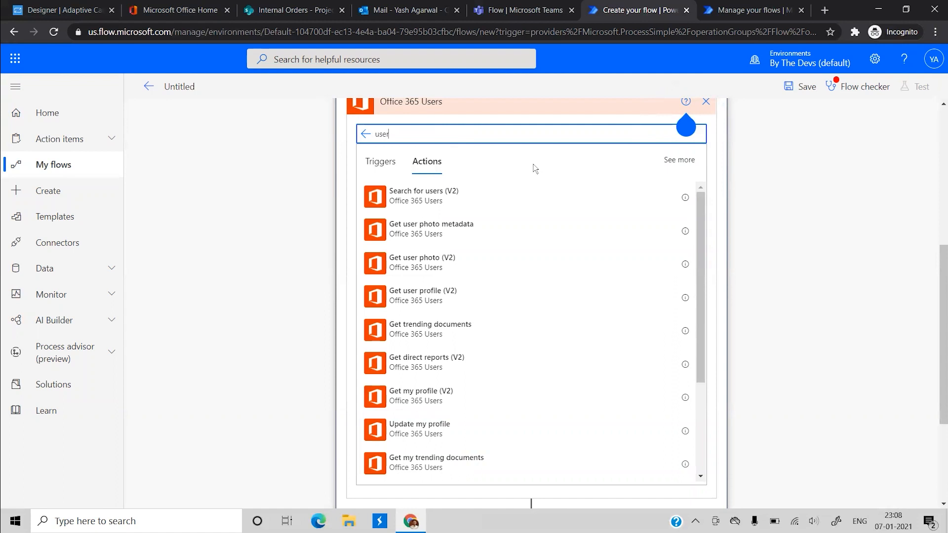
click(570, 307)
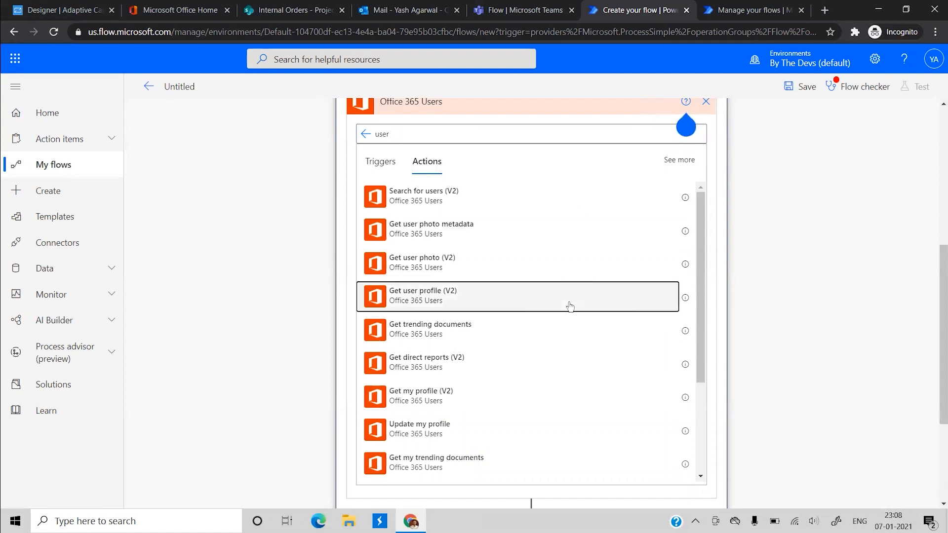
scroll(749, 290, up, 1)
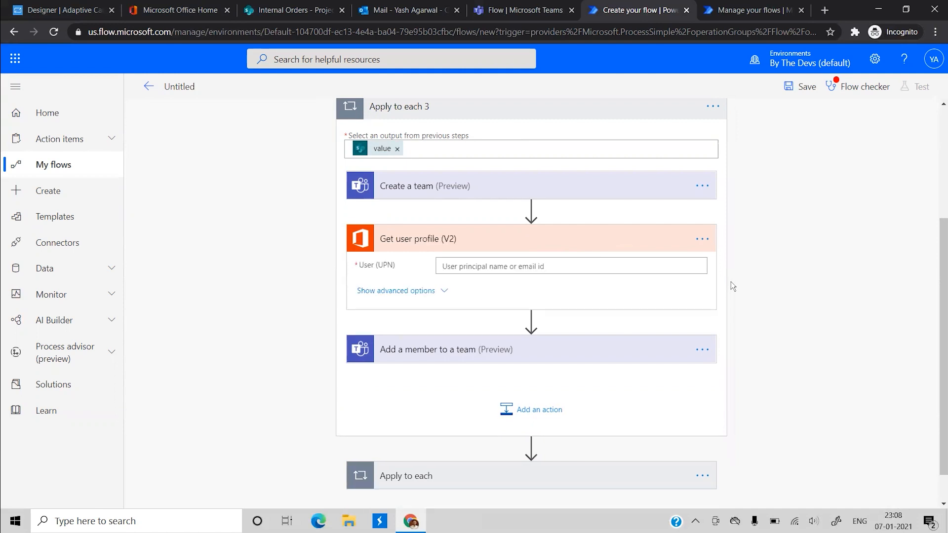
Set the User (UPN) of Get user profile (V2) to Members Email from Get items.
click(498, 269)
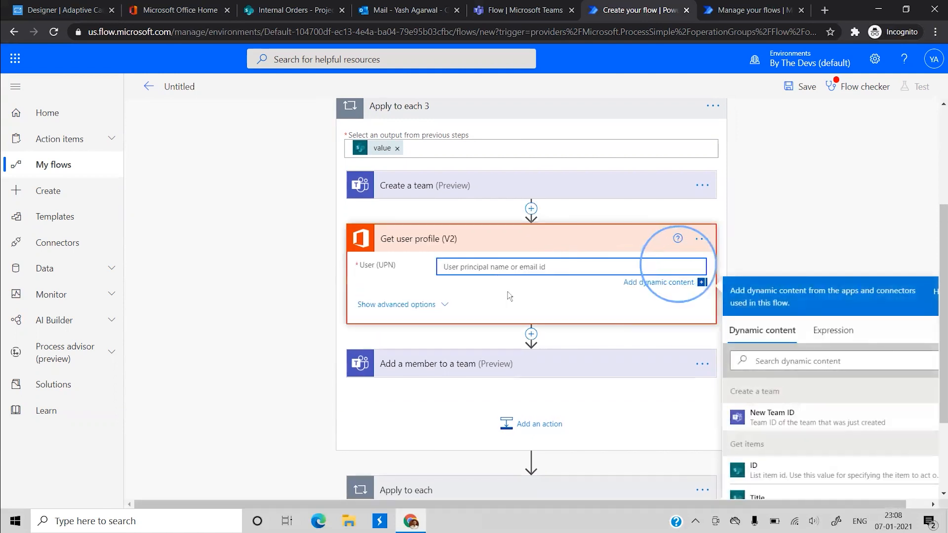
scroll(571, 292, down, 2)
scroll(698, 342, right, 1)
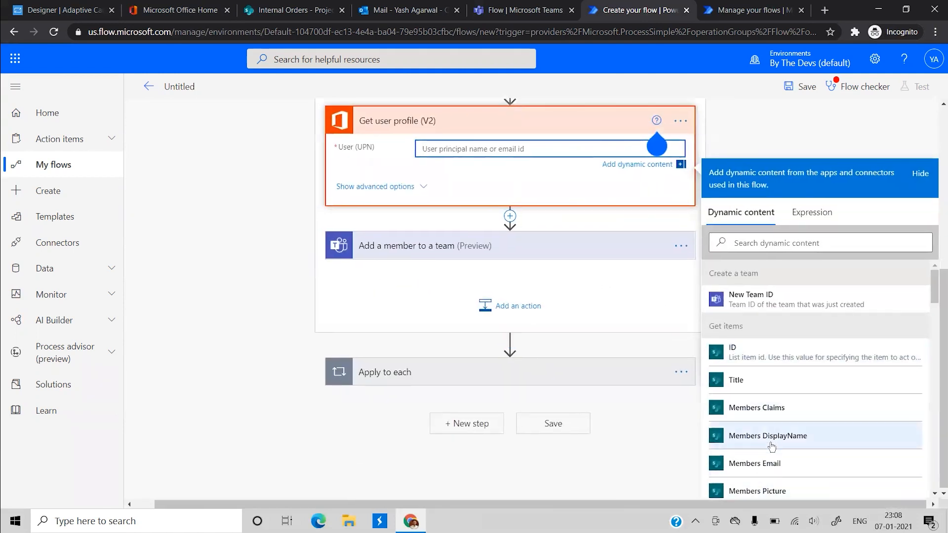
click(776, 465)
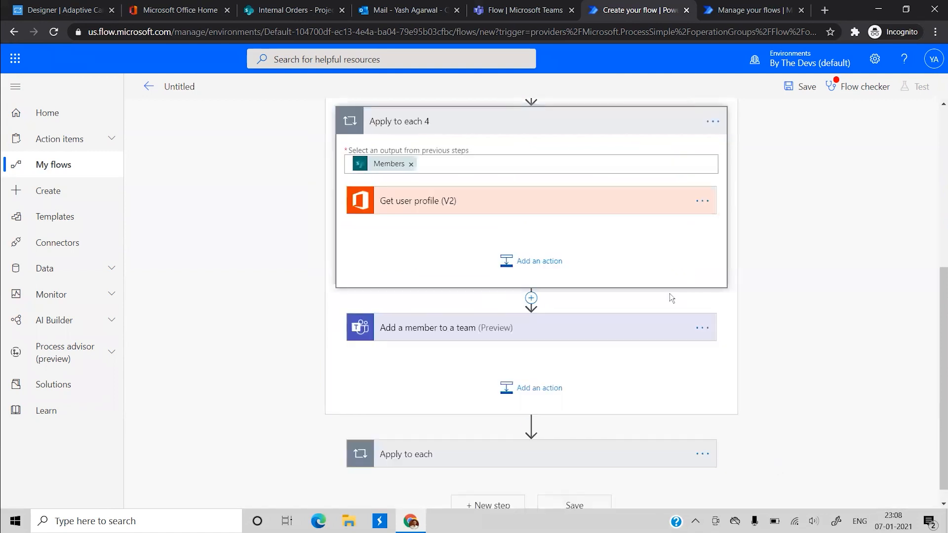
Expand Get user profile (V2) and move Add a member to a team into the Apply to each 4 loop after it.
scroll(524, 200, up, 2)
scroll(520, 202, up, 1)
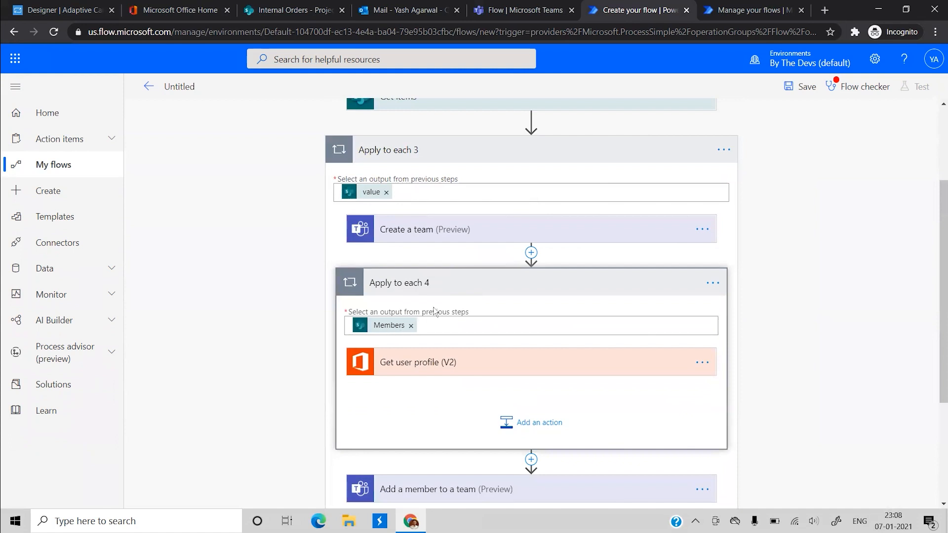
click(462, 362)
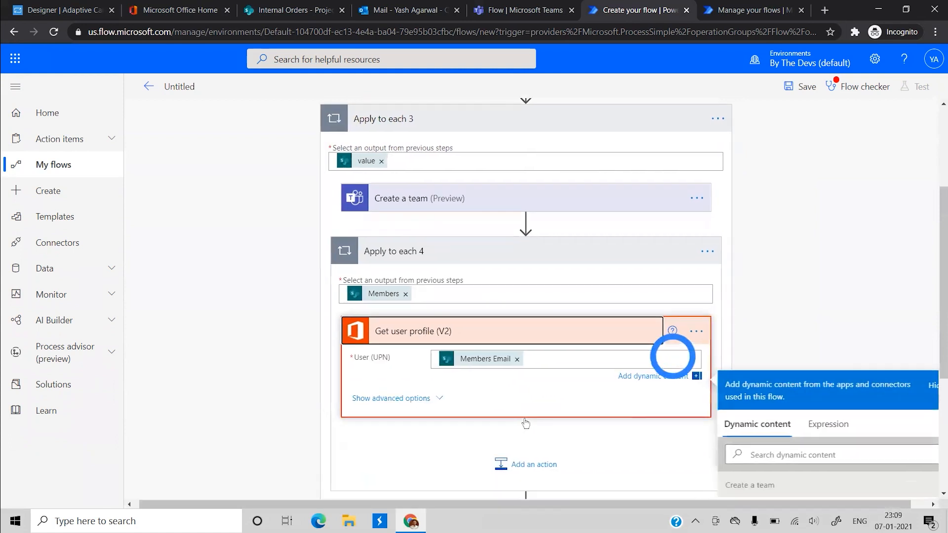
scroll(526, 424, down, 2)
drag(501, 440, 522, 348)
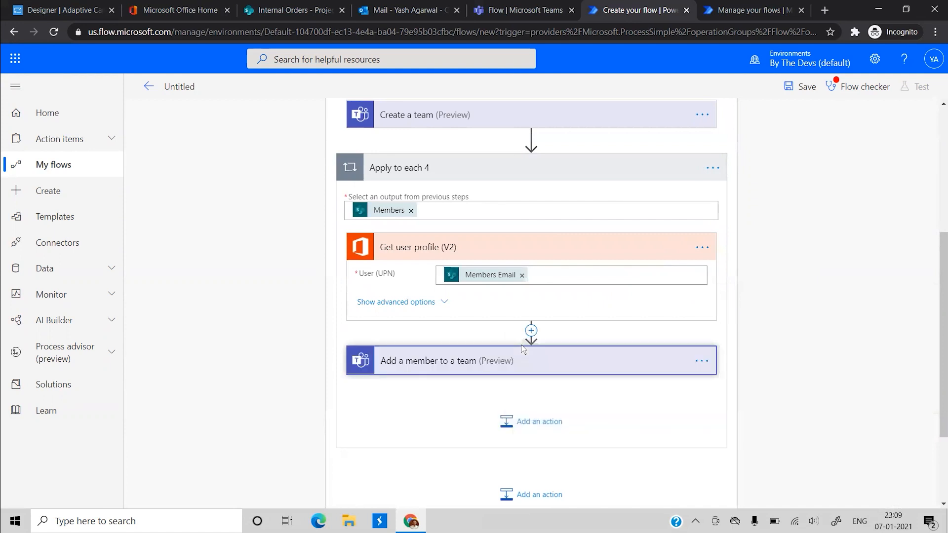
Set the member action's user AAD ID to Id from Get user profile (V2).
click(488, 366)
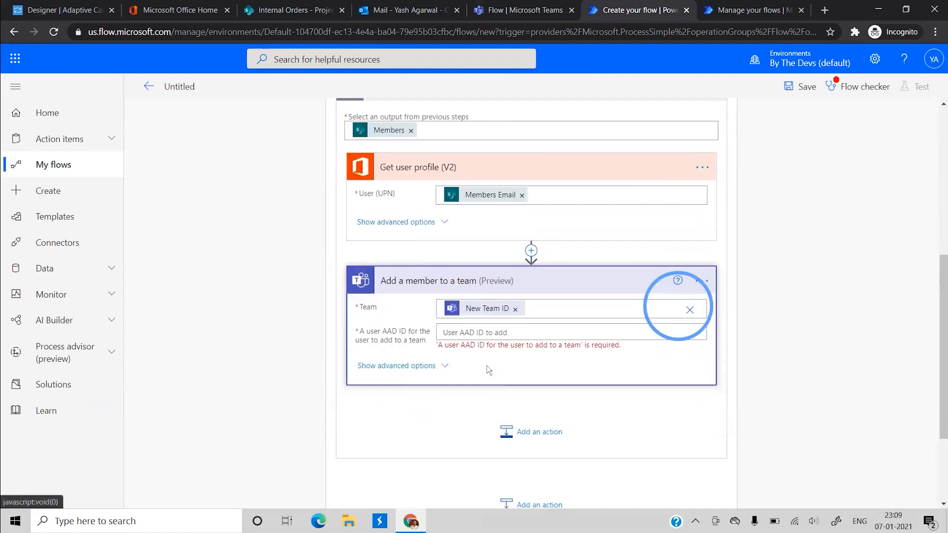
click(479, 332)
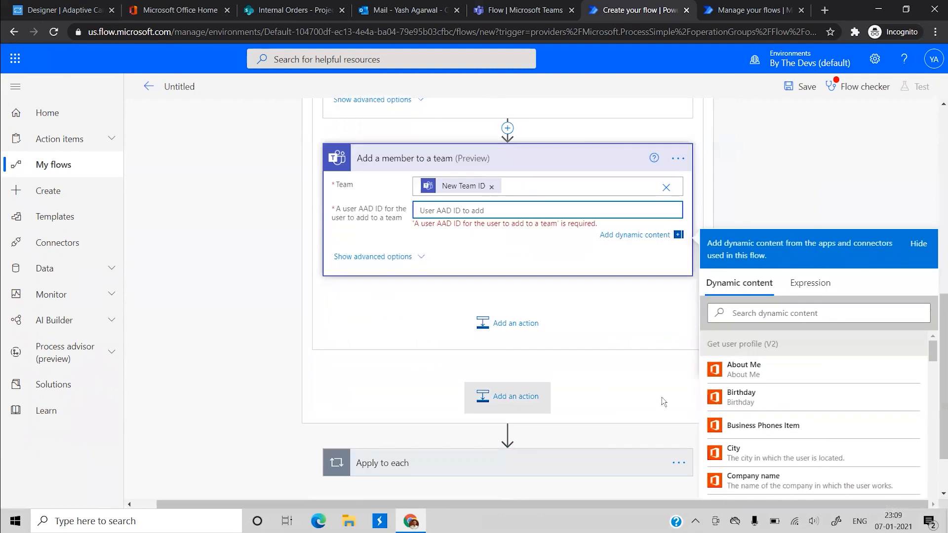
click(773, 303)
text(id)
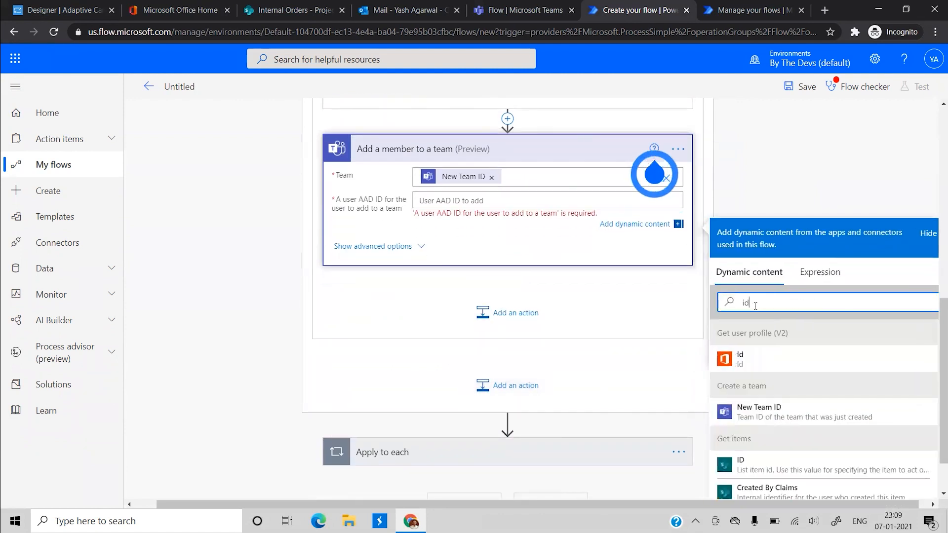
click(760, 356)
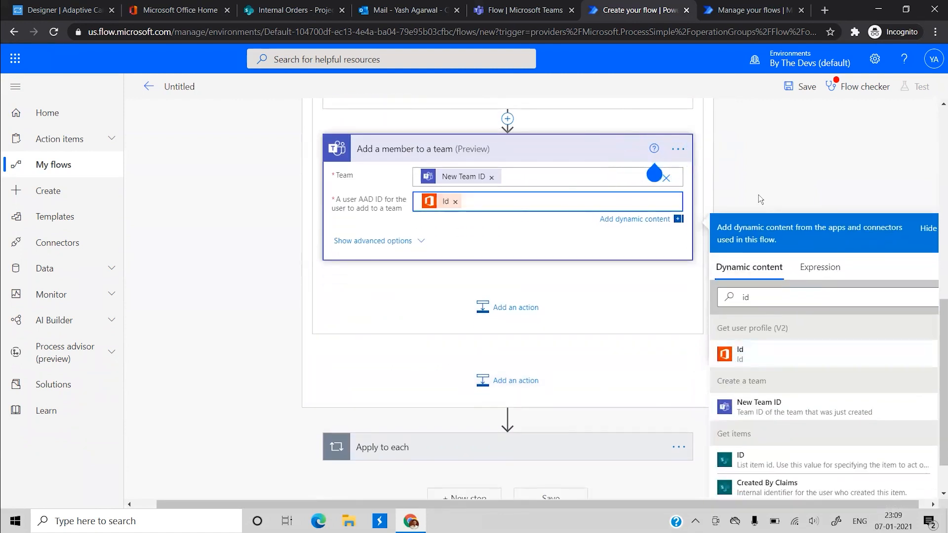
click(759, 199)
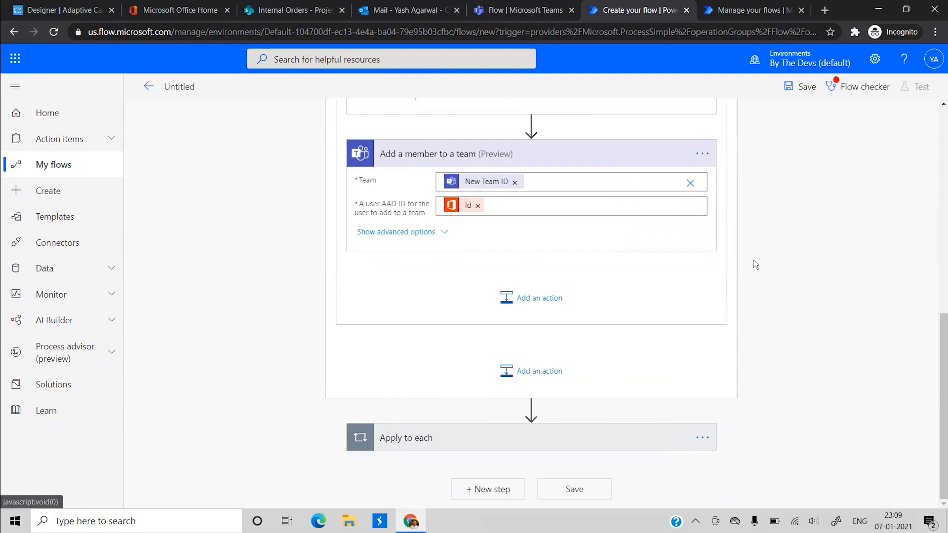
Delete the leftover Apply to each loop at the end of the flow.
click(700, 436)
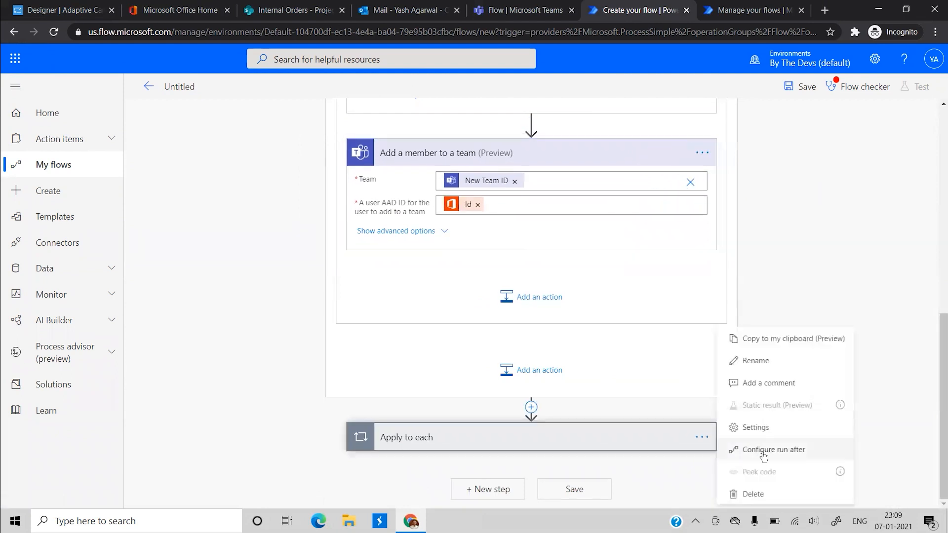
click(753, 493)
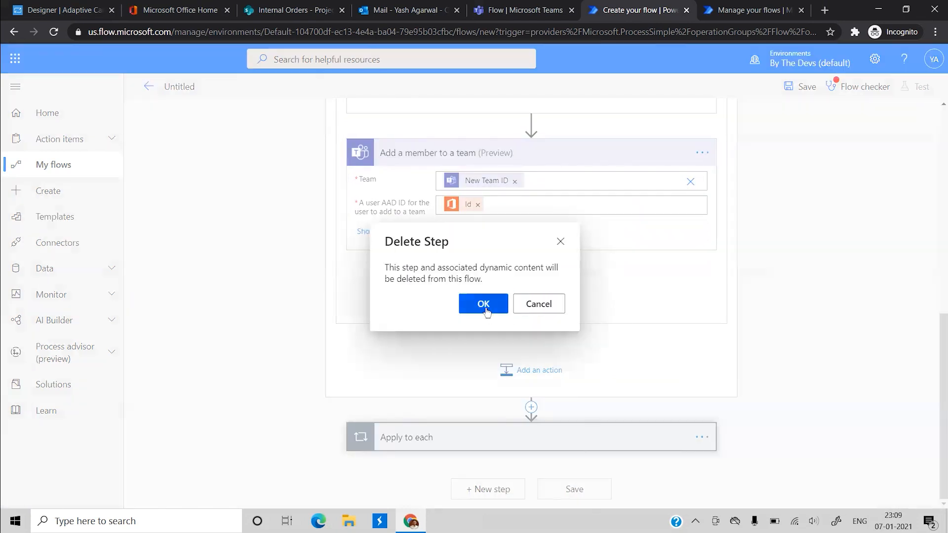
click(486, 307)
Delete the Initialize variable action after the manual trigger.
scroll(855, 324, up, 10)
click(702, 178)
click(748, 327)
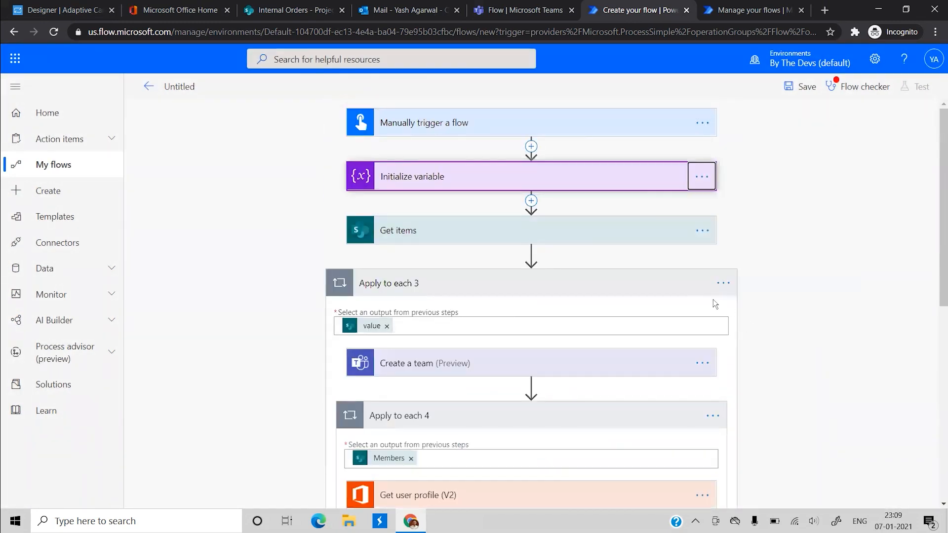
click(484, 303)
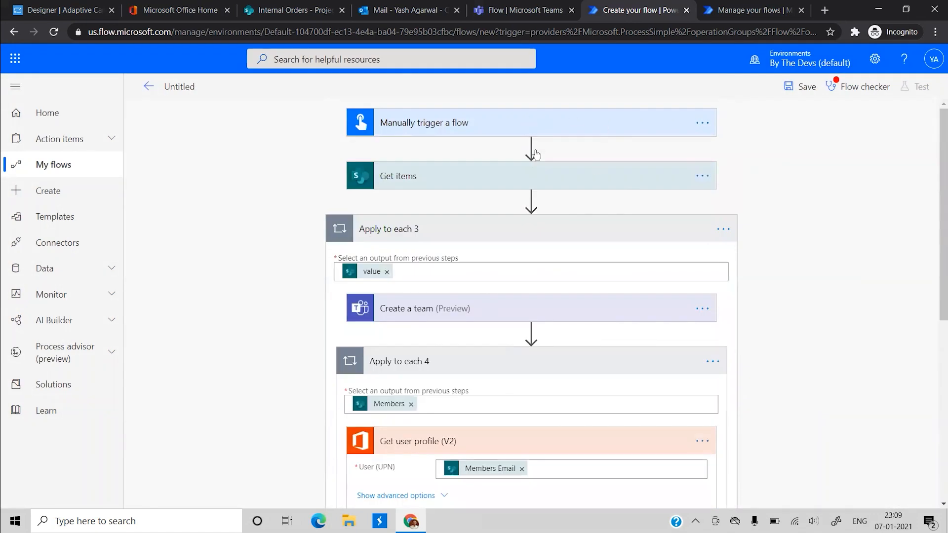
Expand Get items and Create a team to review their settings and the nested loops of the flow.
click(497, 184)
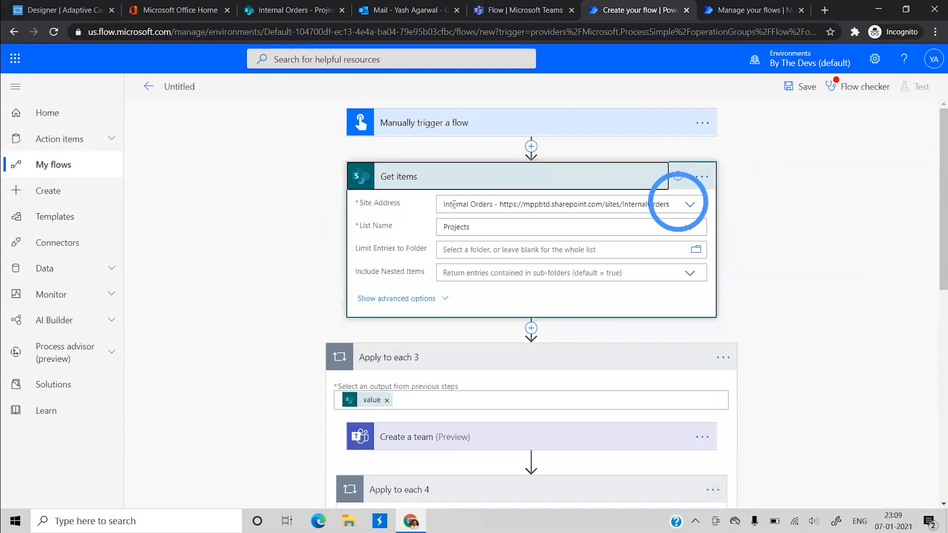
scroll(481, 275, down, 2)
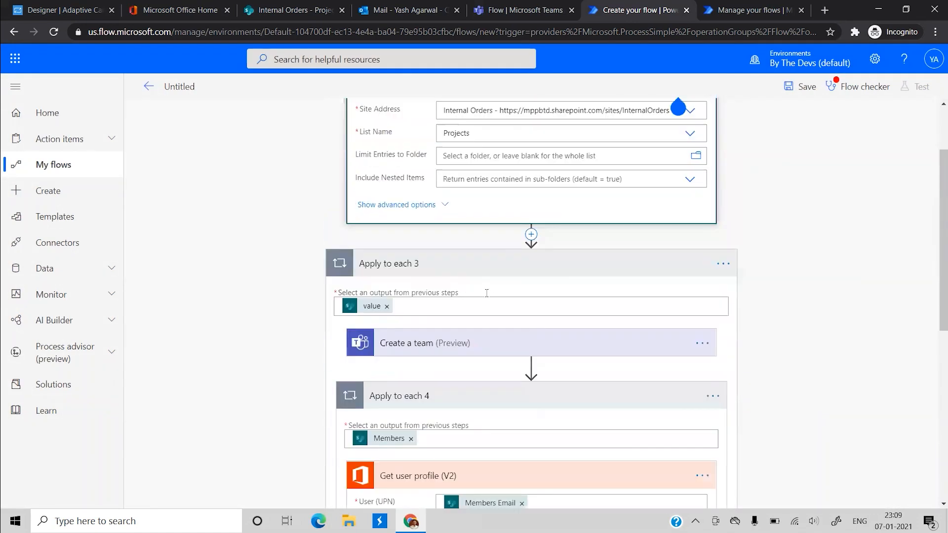
scroll(451, 305, down, 2)
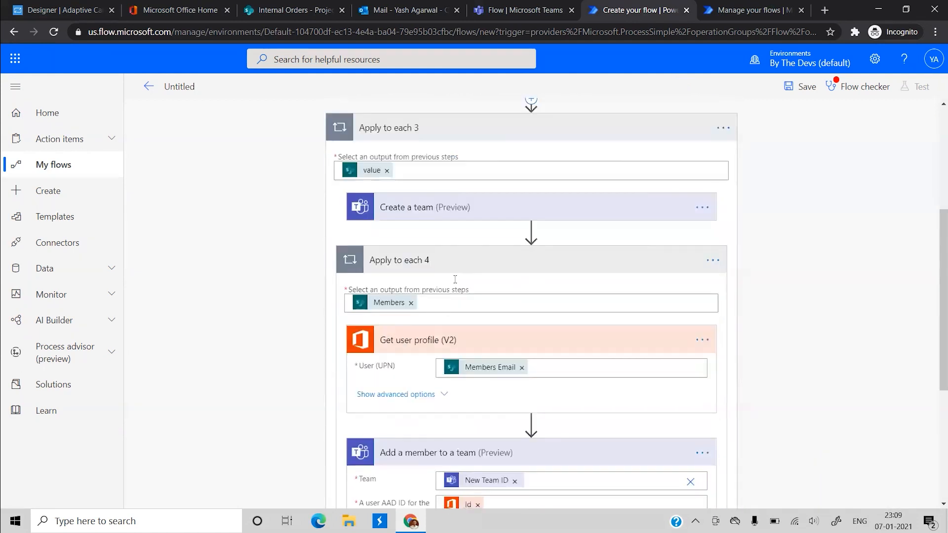
click(440, 212)
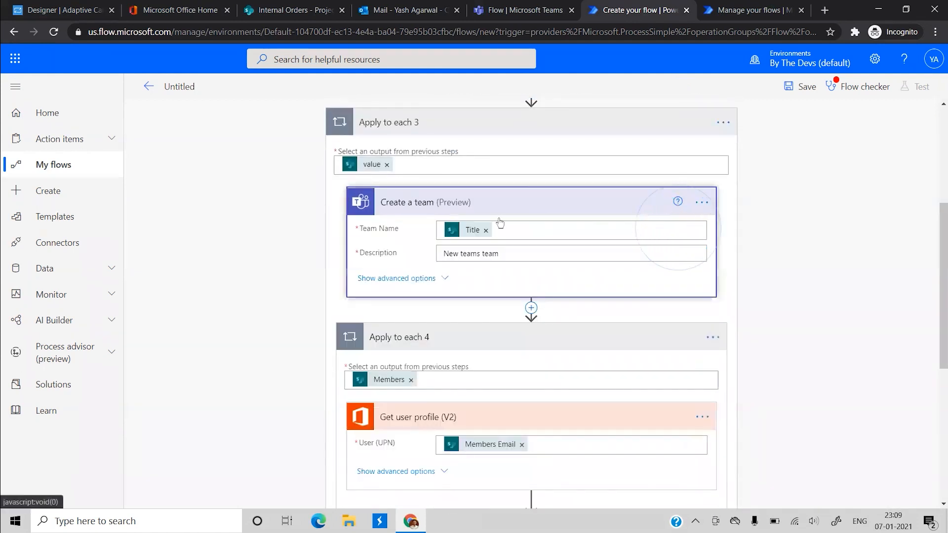
In Add a member to a team, set the option making the newly added user an owner to No.
scroll(449, 257, up, 3)
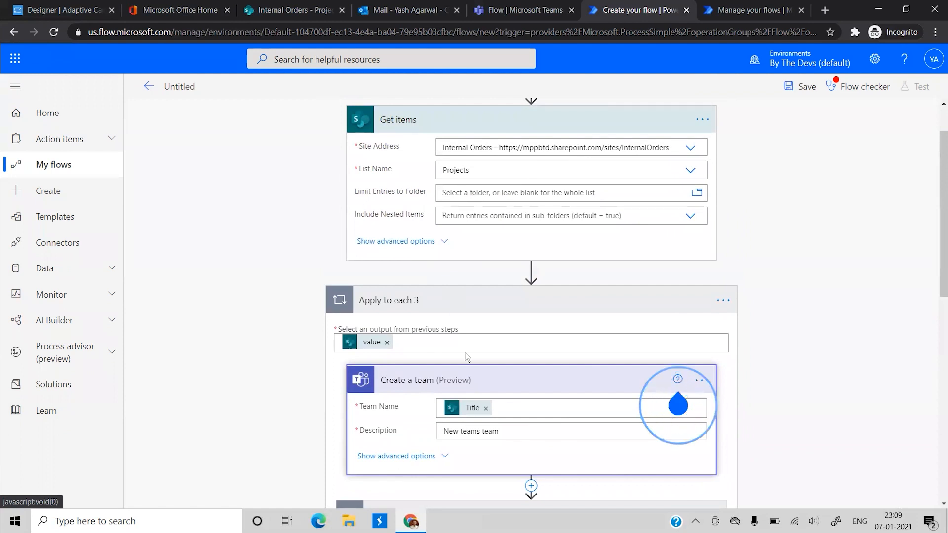
scroll(467, 357, down, 2)
scroll(487, 387, down, 3)
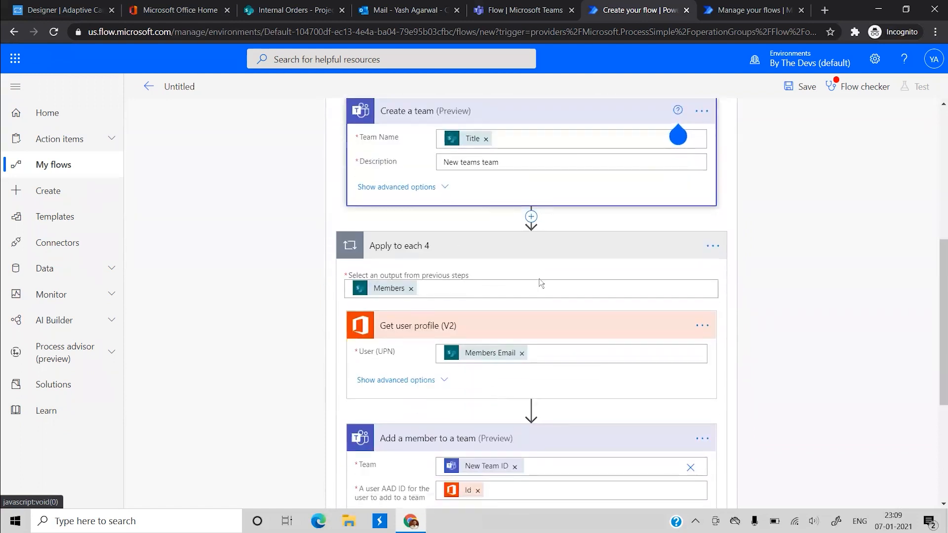
scroll(411, 295, down, 2)
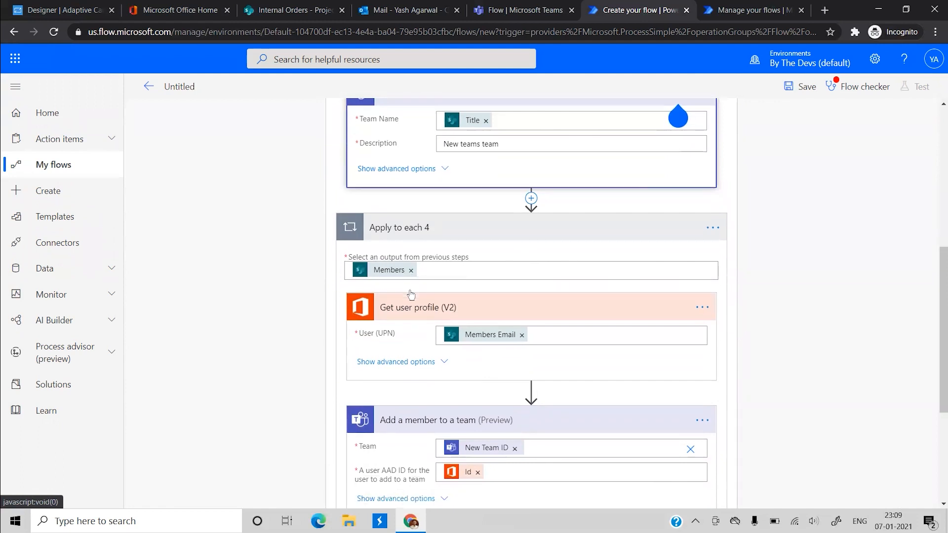
scroll(440, 273, down, 2)
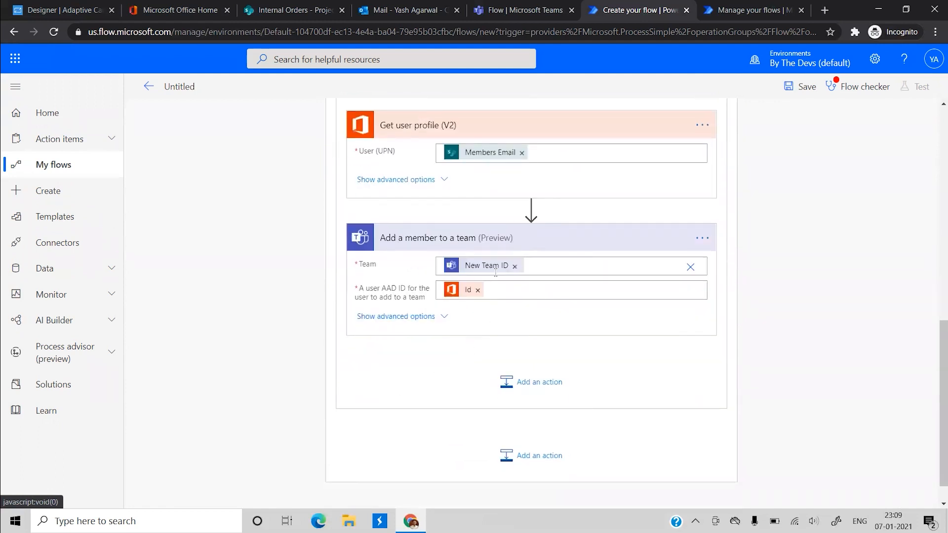
click(441, 318)
click(493, 312)
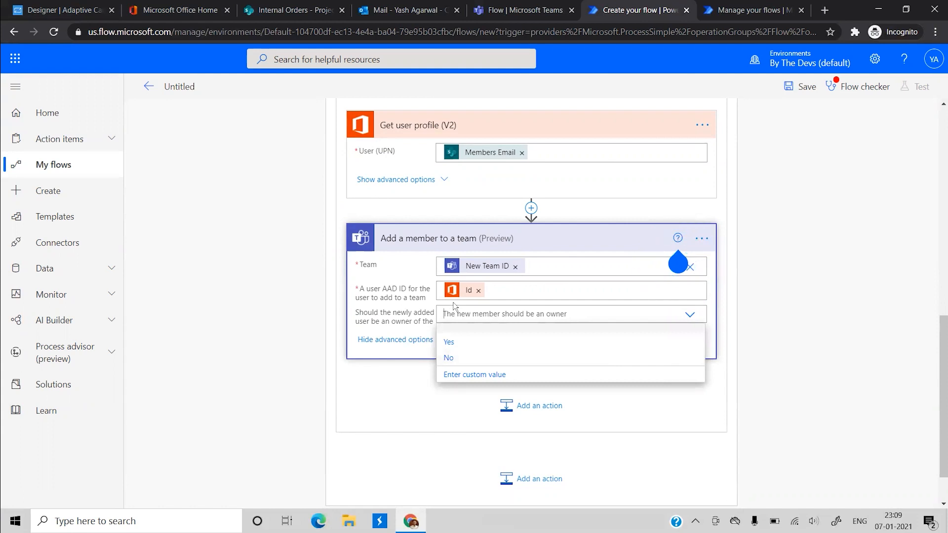
click(462, 358)
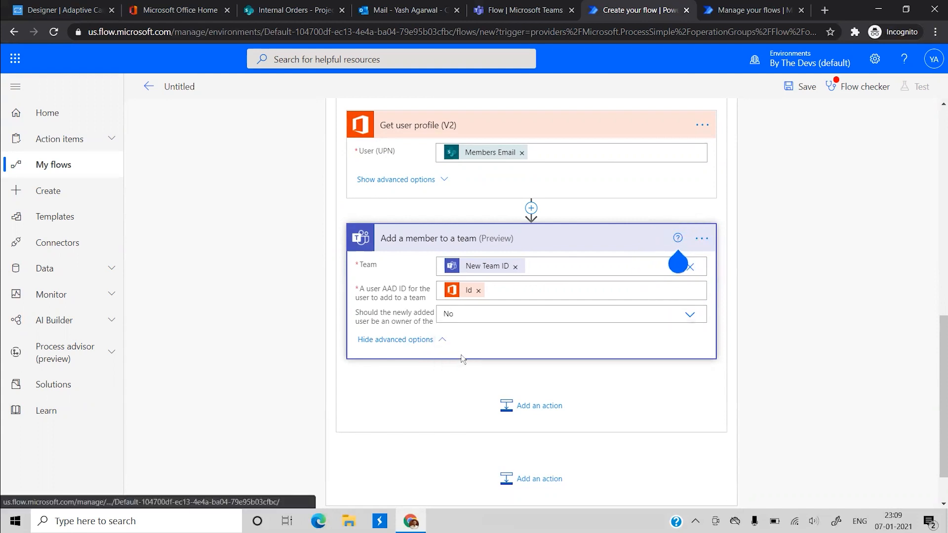
click(725, 362)
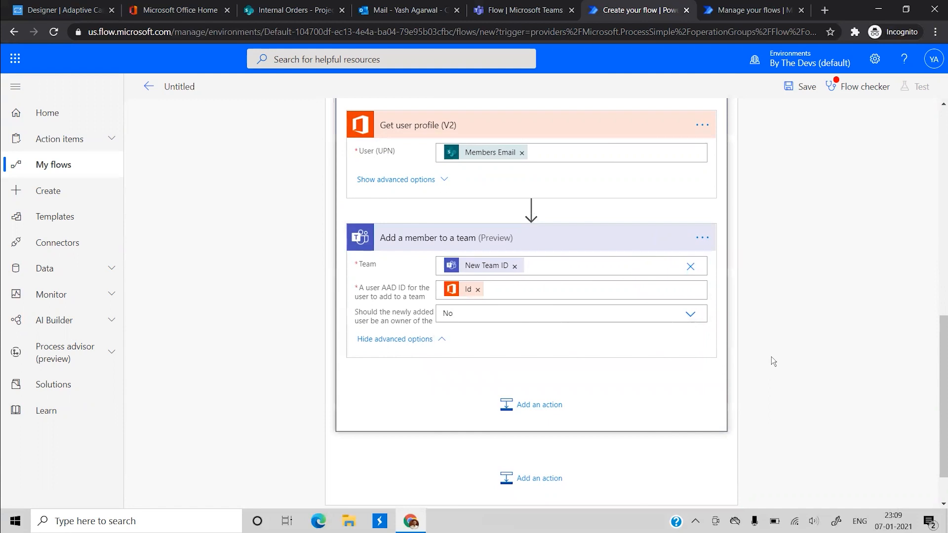
Save the completed flow and dismiss the flow checker.
scroll(771, 356, down, 2)
scroll(771, 356, up, 2)
scroll(771, 356, down, 2)
click(567, 481)
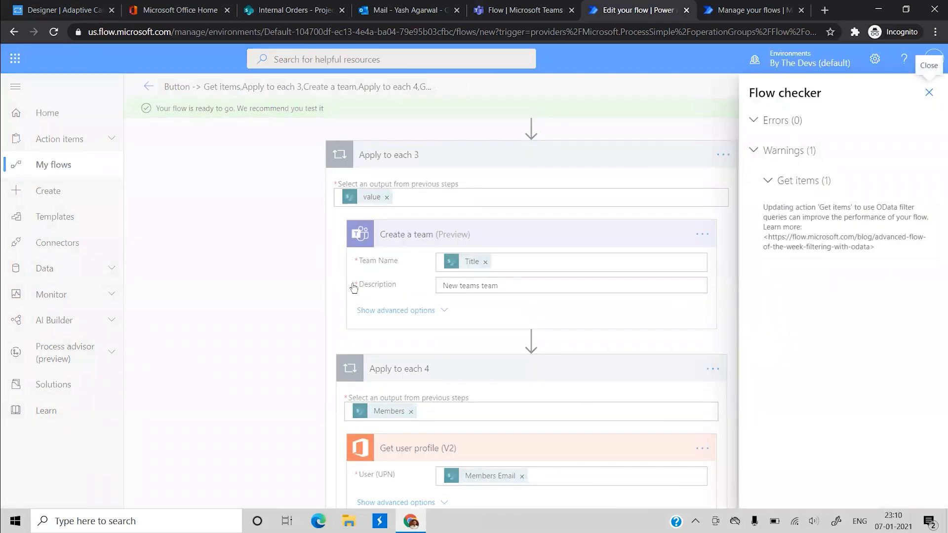
click(274, 262)
Collapse the Apply to each 3 loop and the Get items action.
scroll(568, 257, up, 3)
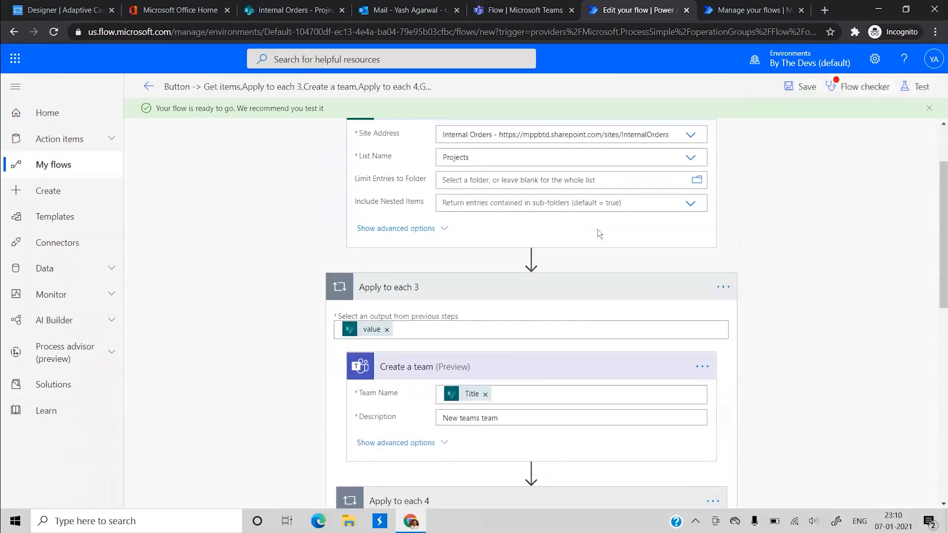
click(543, 280)
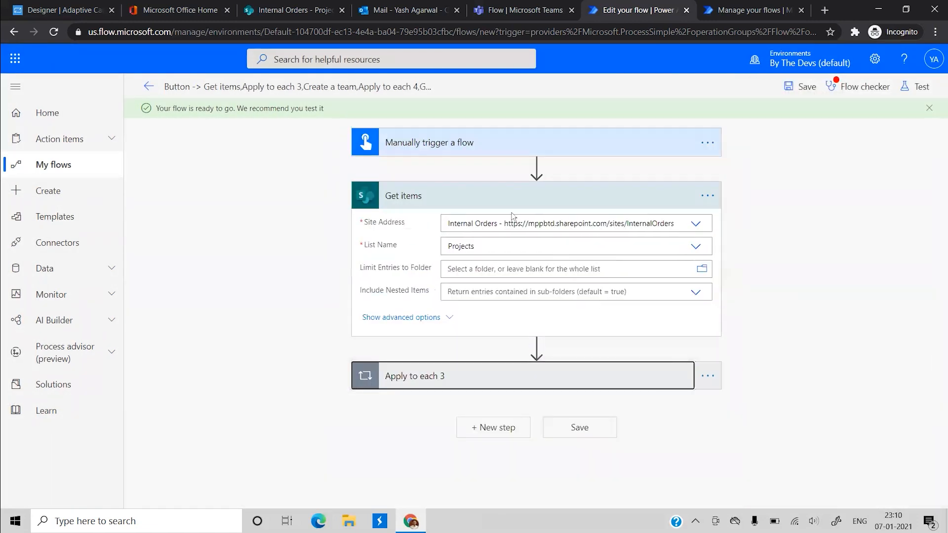
click(484, 191)
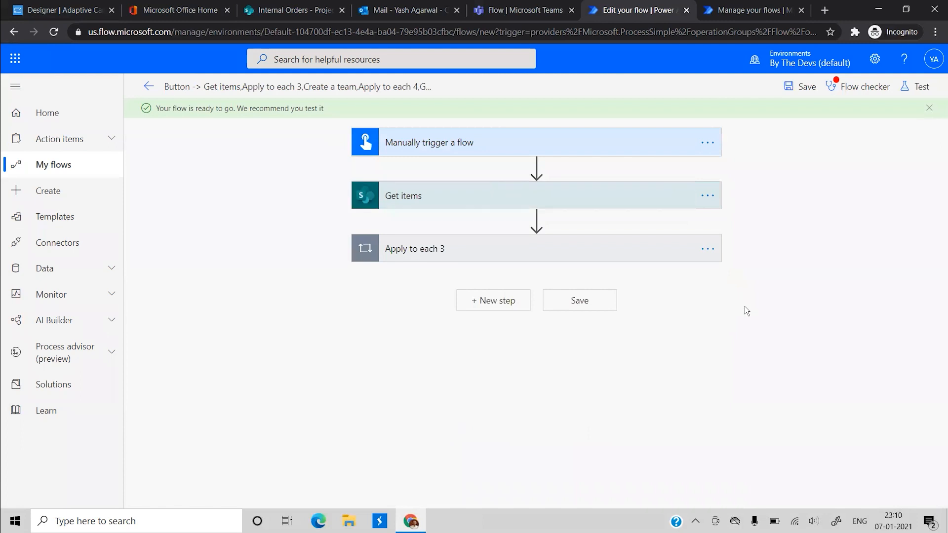
Rename the flow as "Create team and add members", save it and dismiss the flow checker.
click(255, 85)
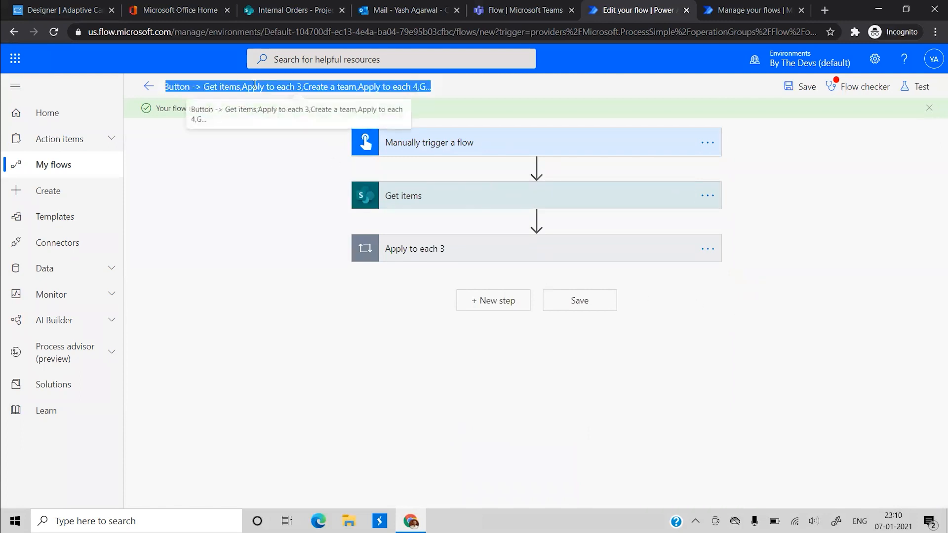
text(C)
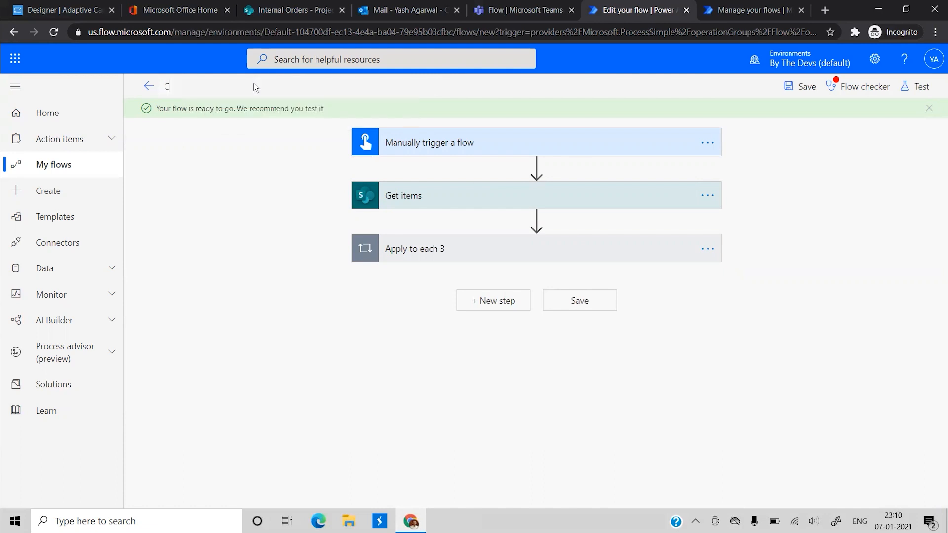
text(reate team and add members)
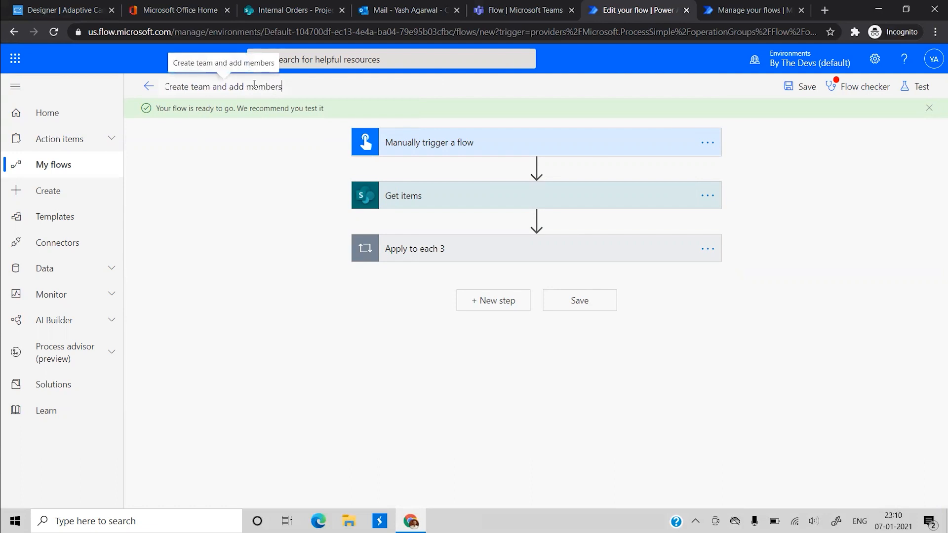
click(579, 301)
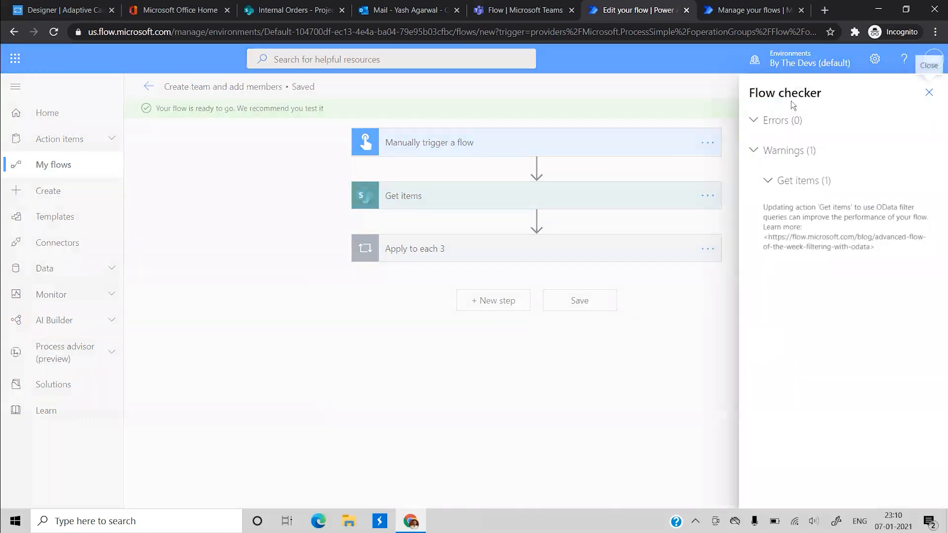
click(688, 407)
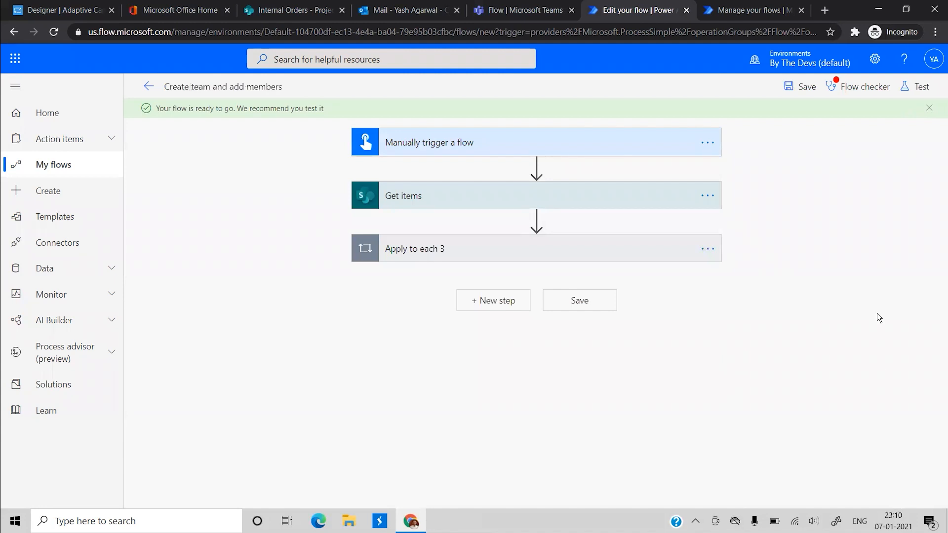
Run a manual test of the flow with its connections and expand Apply to each 3 in the run details.
click(930, 87)
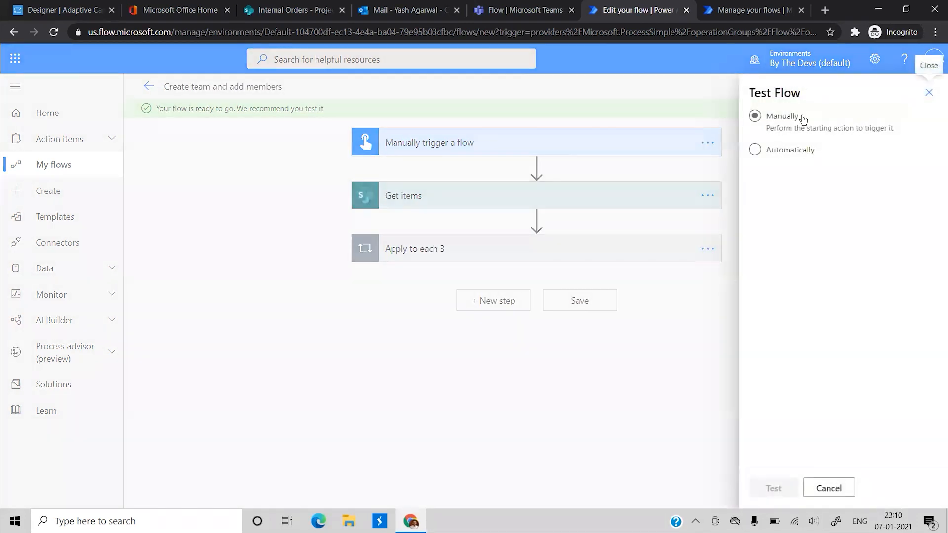
click(760, 489)
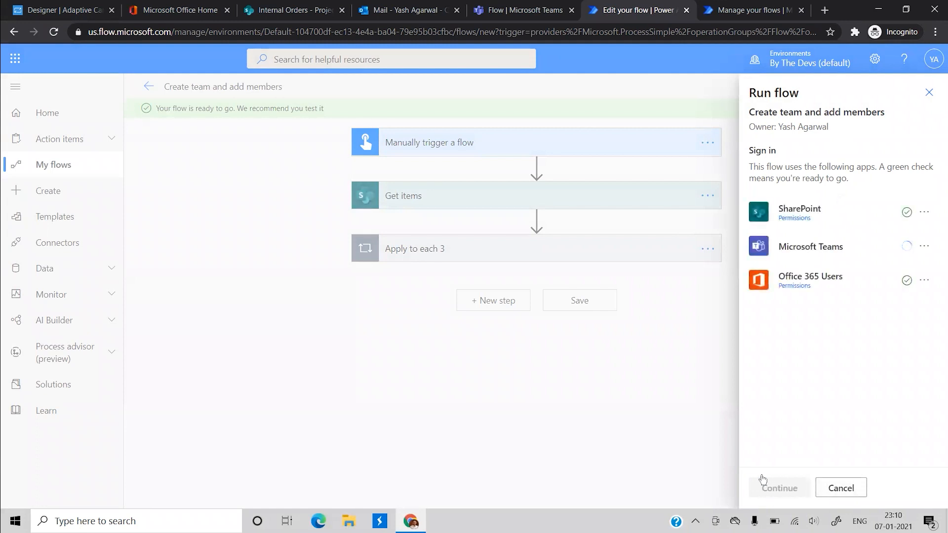
click(769, 489)
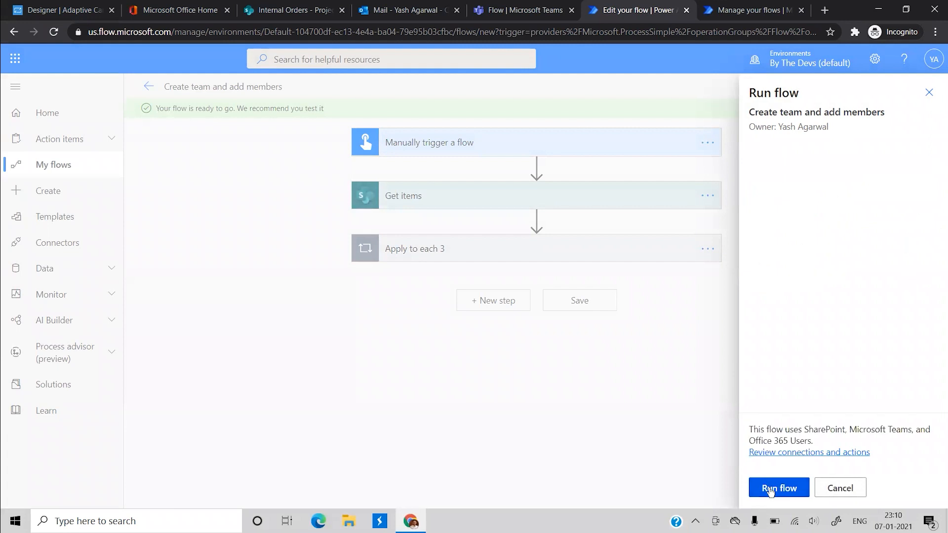
click(769, 489)
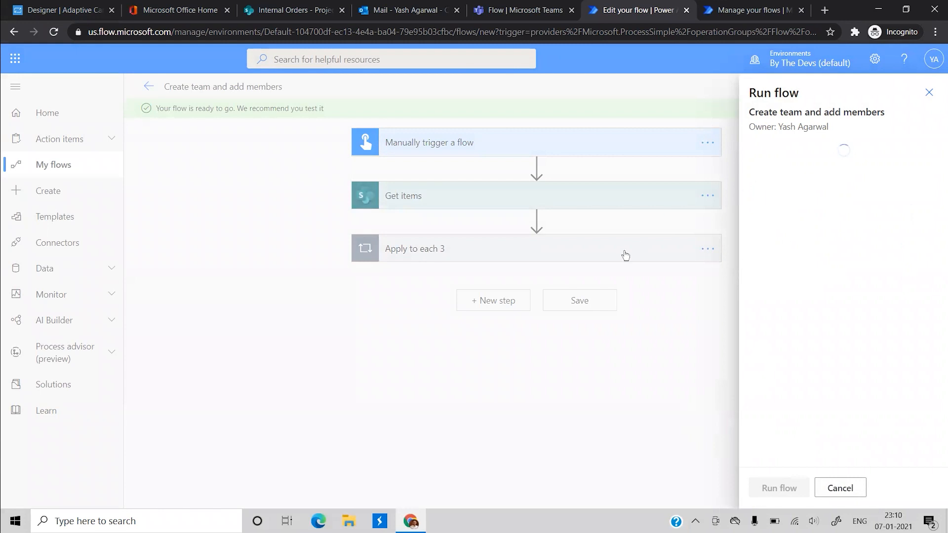
click(773, 487)
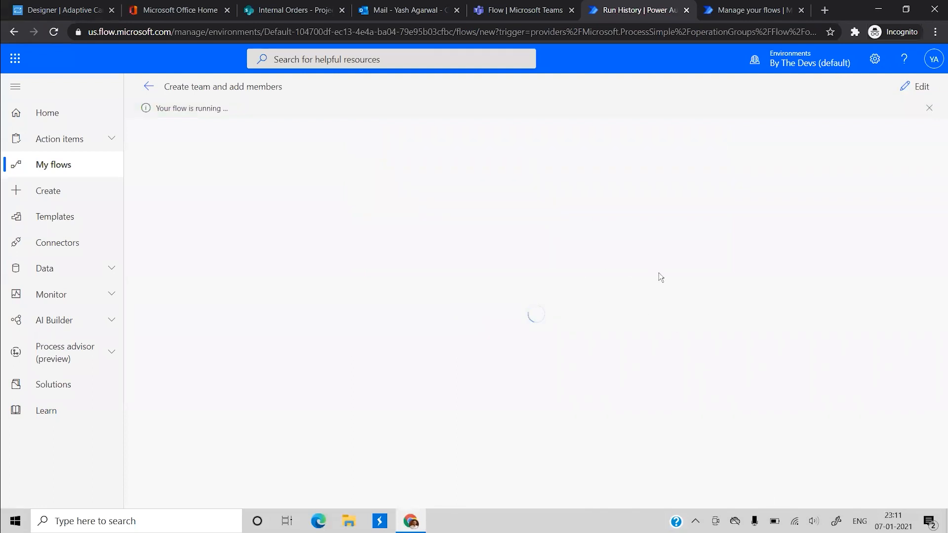
click(536, 251)
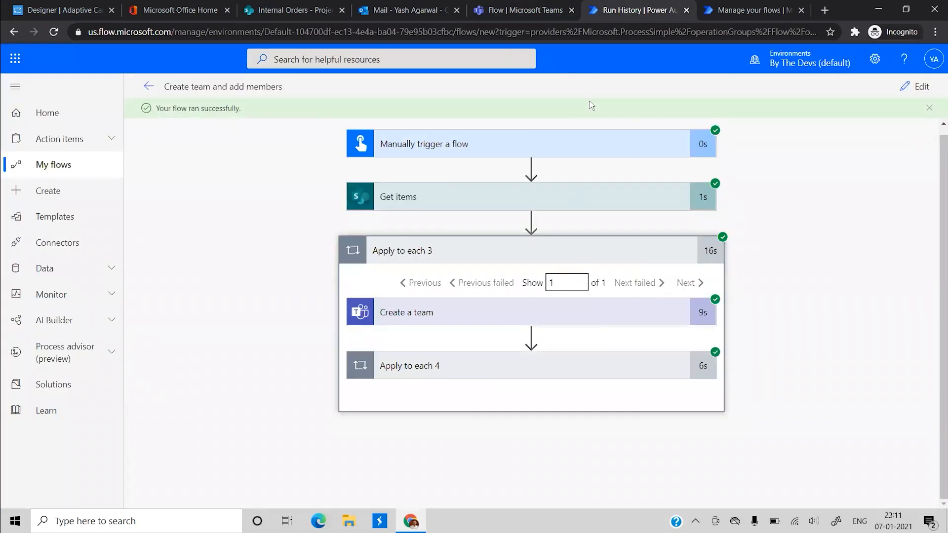
Switch to Microsoft Teams, open the MPP Project 2020 team and compare it with the SharePoint Projects list entry.
click(524, 10)
click(23, 161)
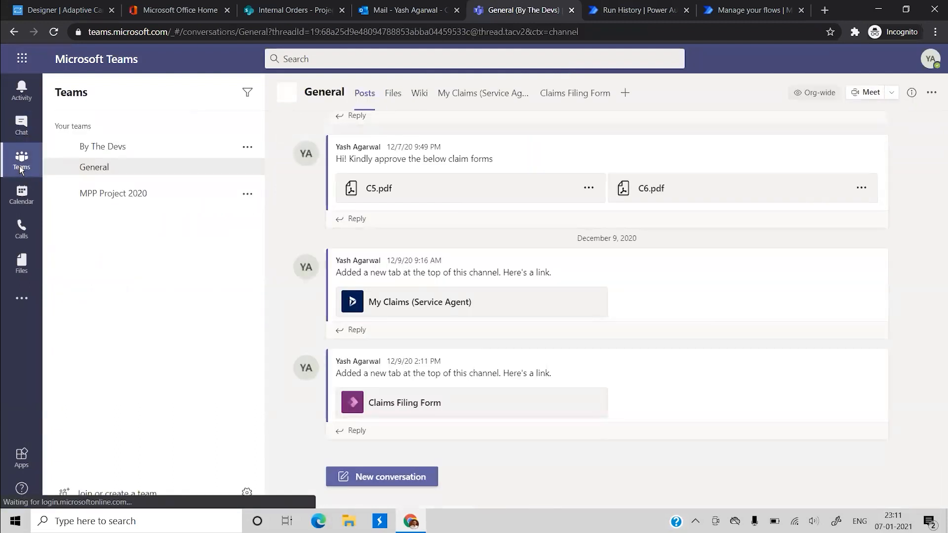
click(114, 197)
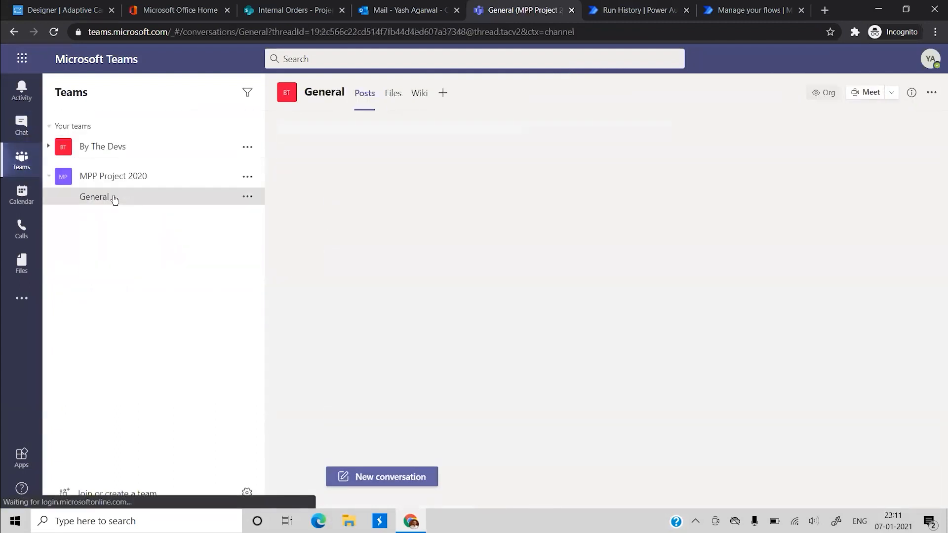
click(137, 177)
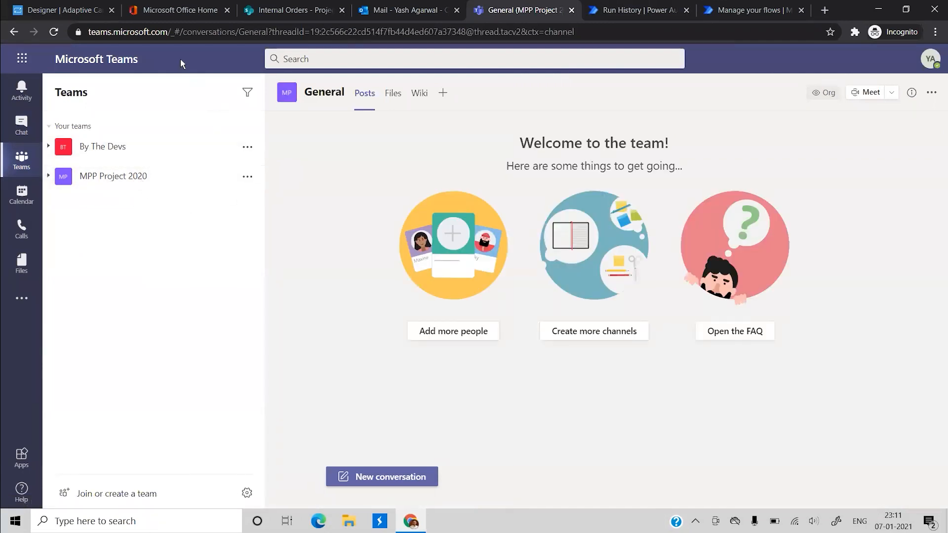
click(296, 10)
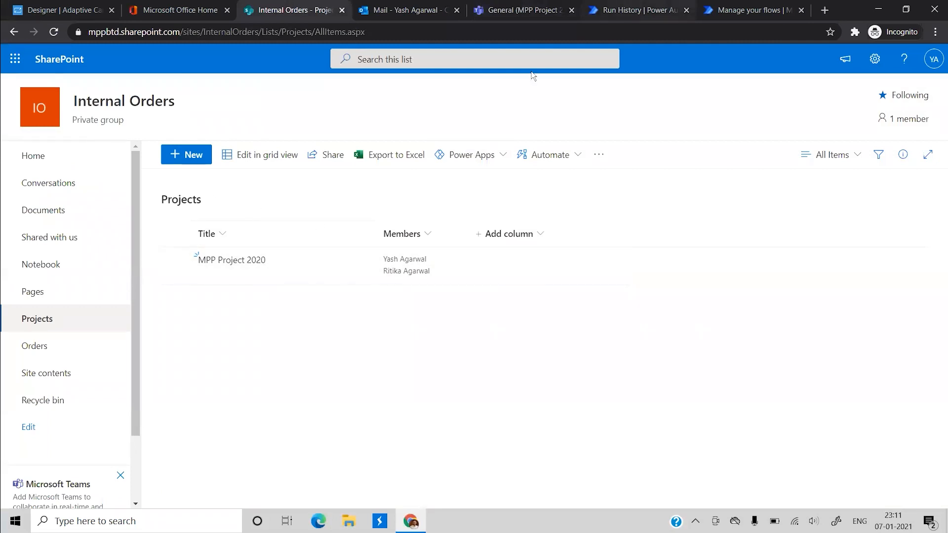
click(535, 11)
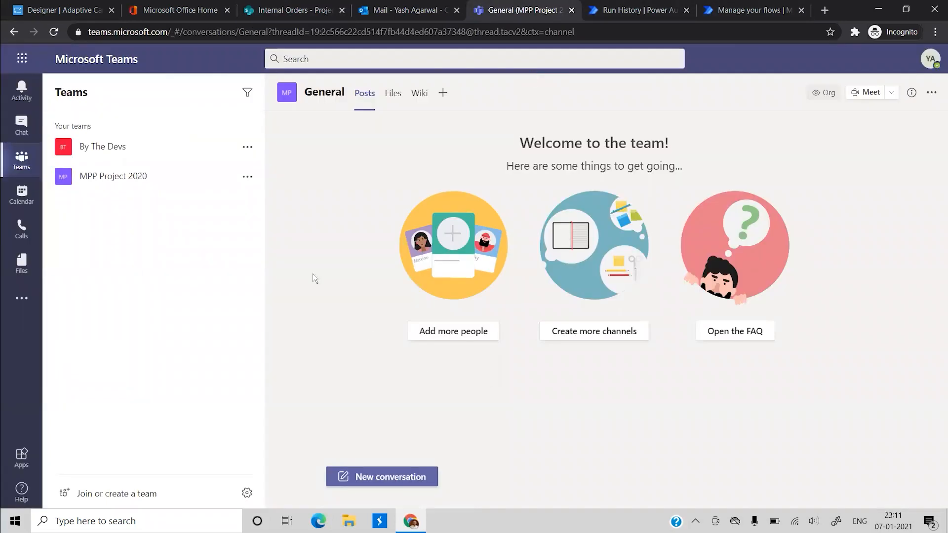
Open the management page of the MPP Project 2020 team and check its owners and its members and guests.
click(120, 183)
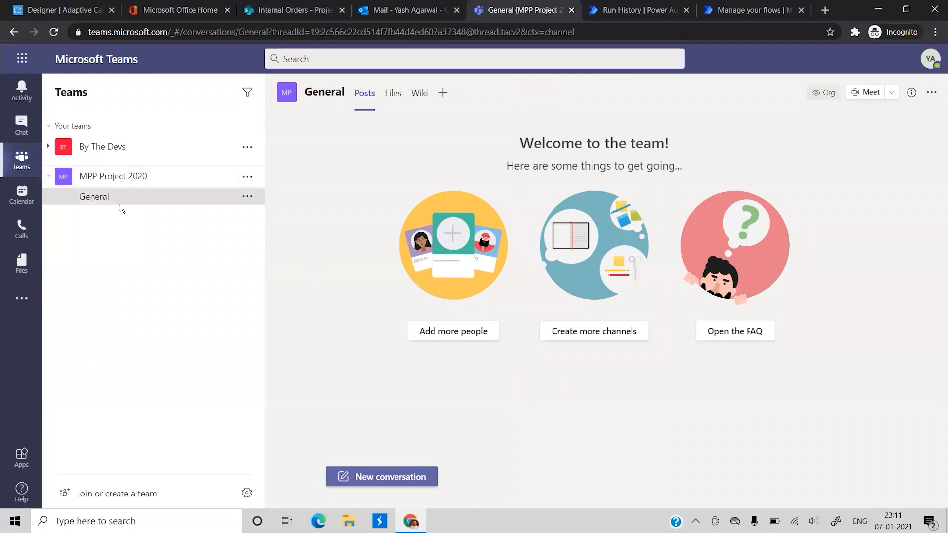
click(248, 177)
click(298, 233)
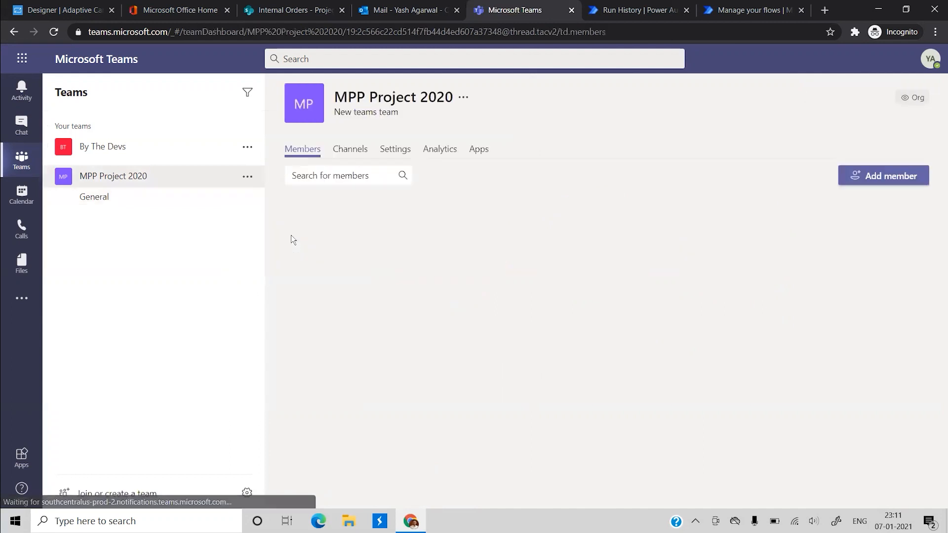
click(302, 289)
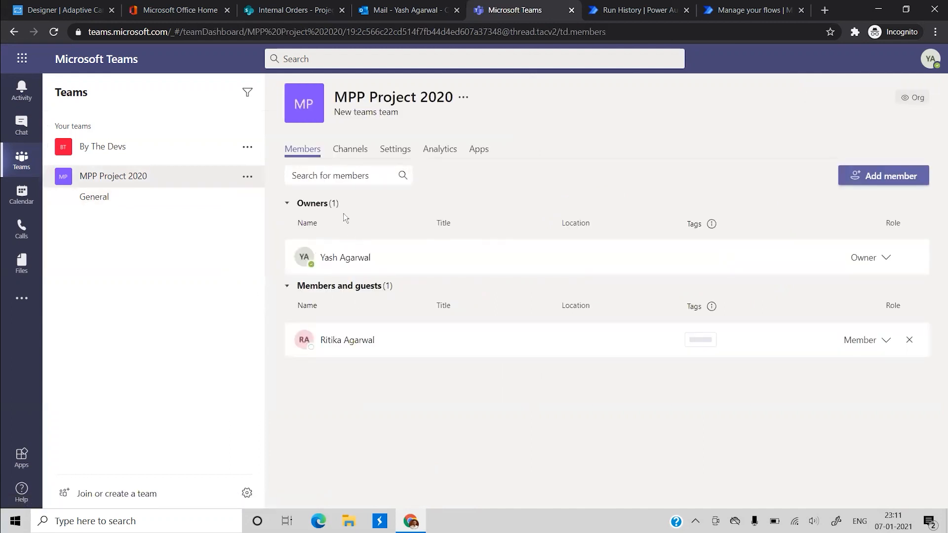
click(288, 287)
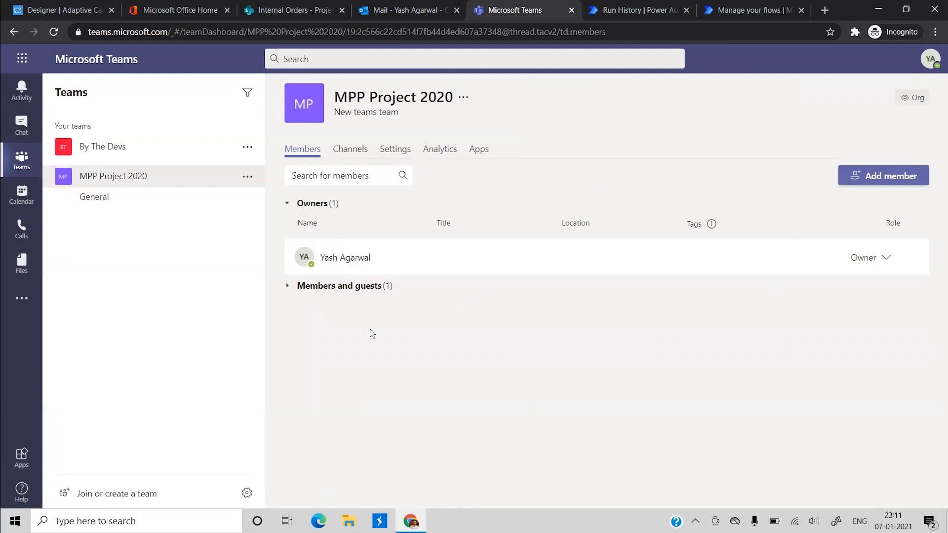
click(21, 126)
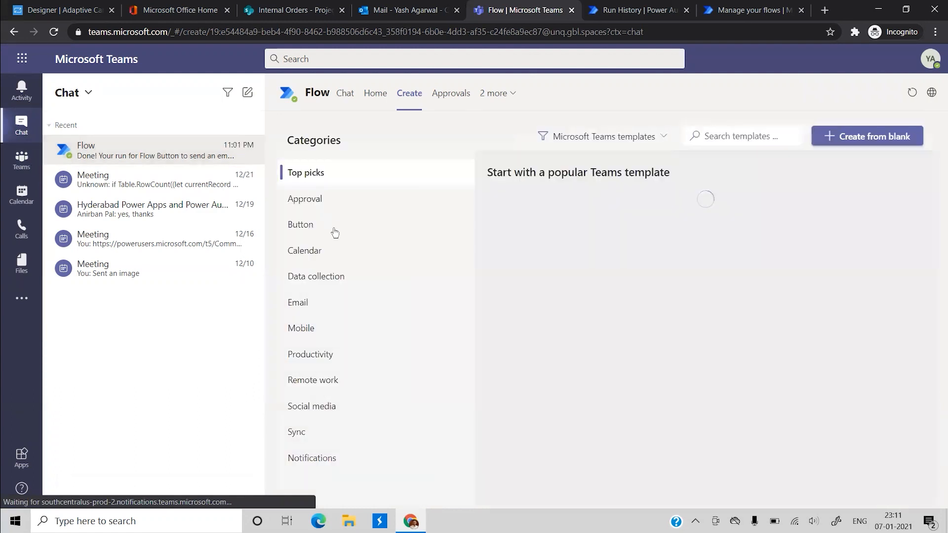
click(22, 158)
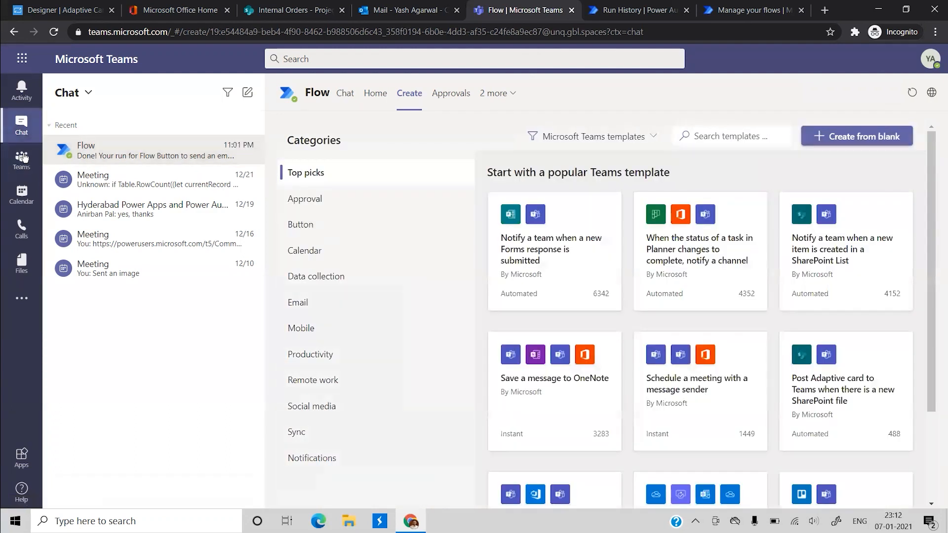
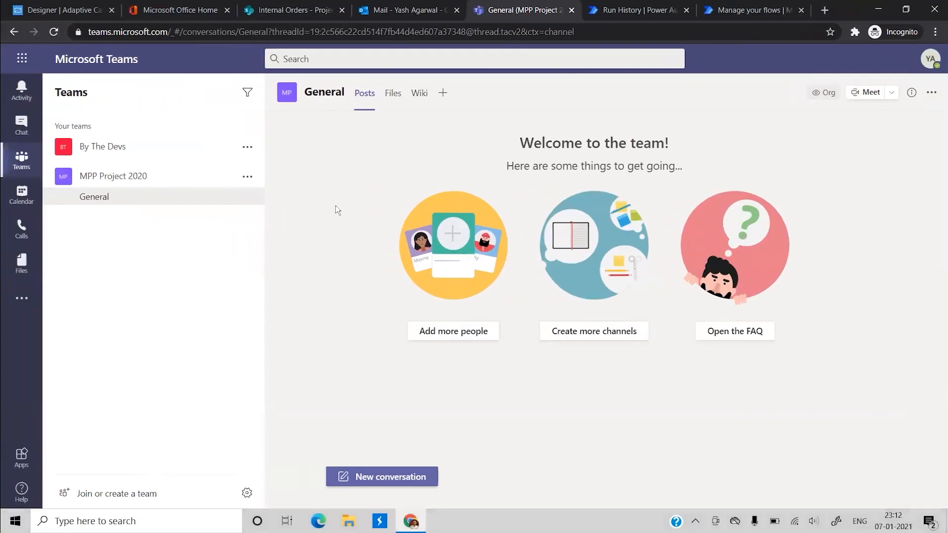
Switch to the Microsoft 365 admin center from the Office home page and view the active users.
click(181, 9)
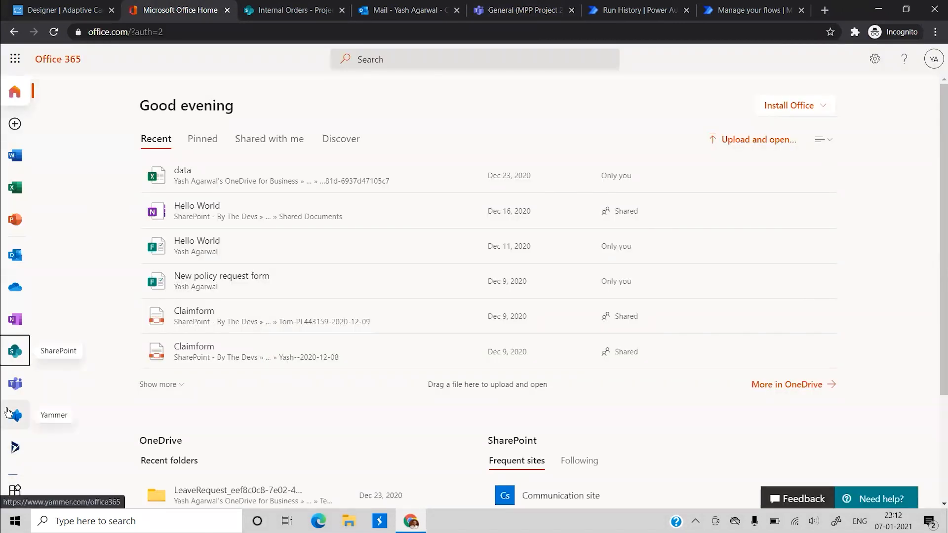
scroll(15, 419, down, 2)
click(14, 425)
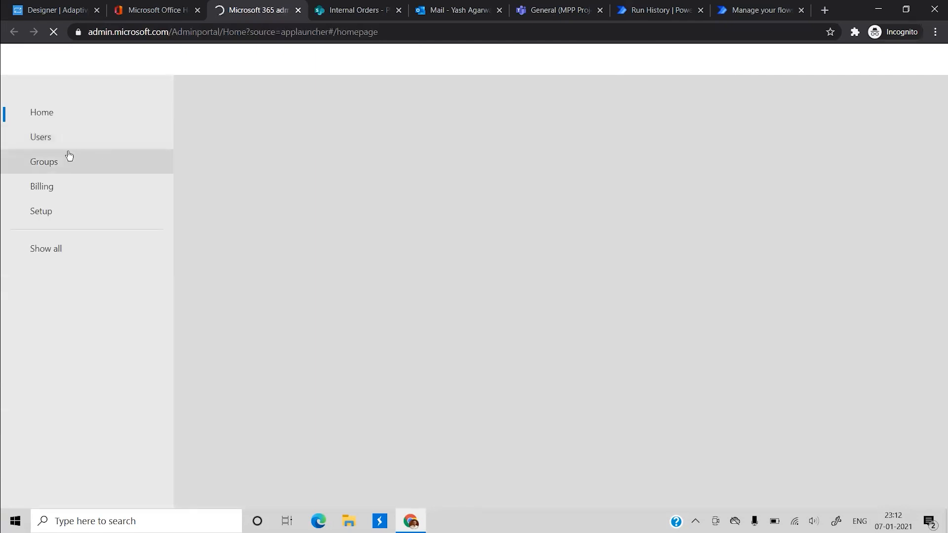
click(37, 143)
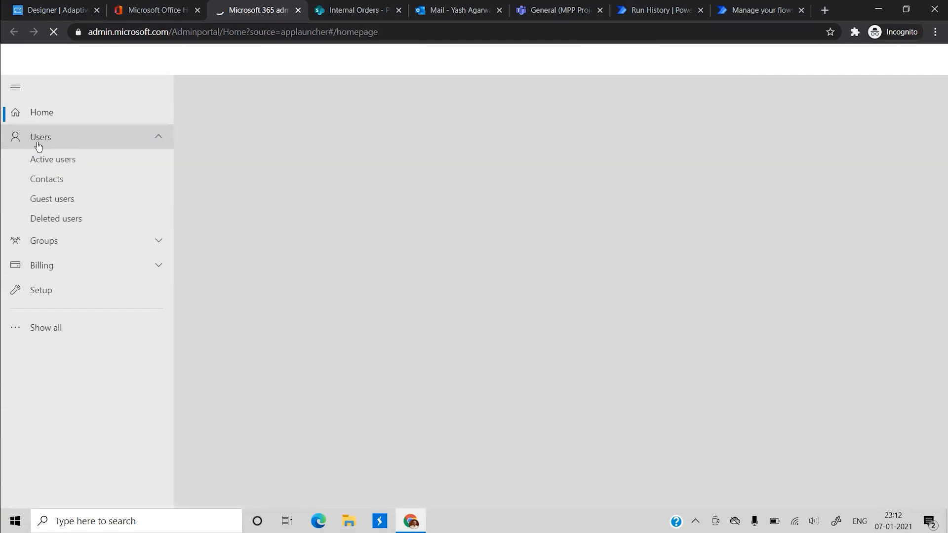
click(68, 166)
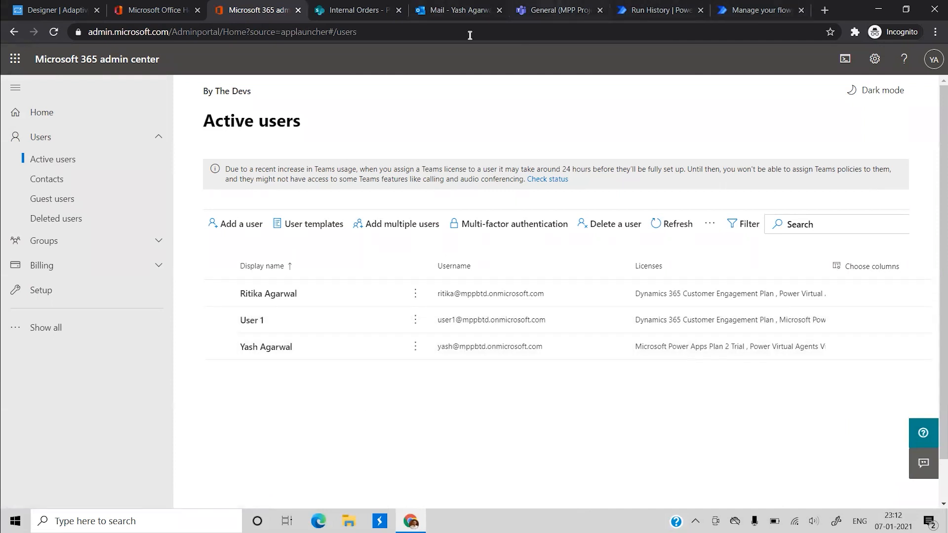
Switch back to Power Automate and create a new instant cloud flow, skipping the name and trigger choice.
key(ctrl+6)
key(ctrl+7)
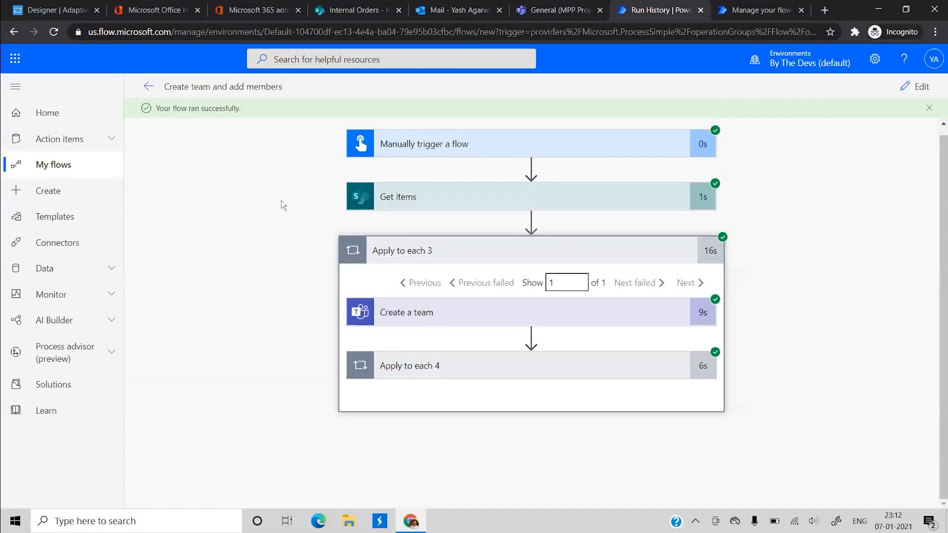
click(78, 174)
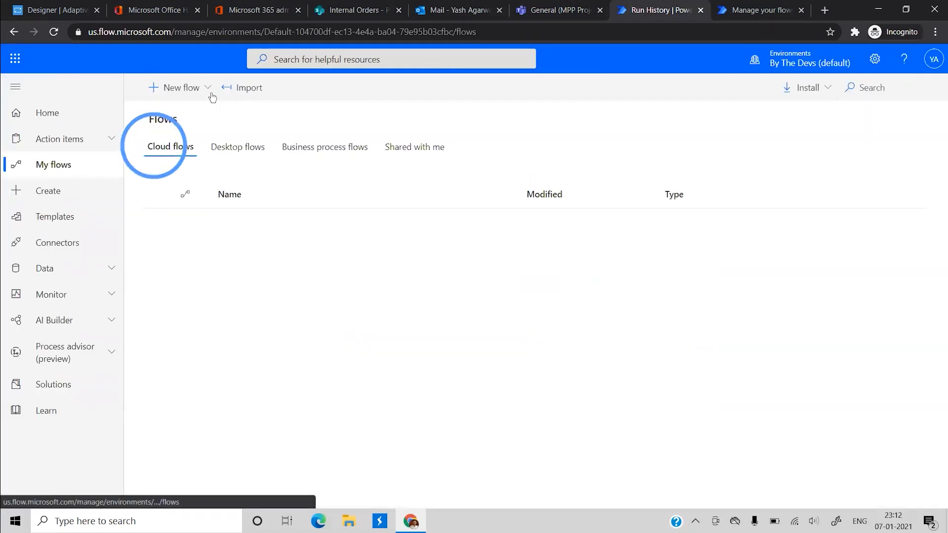
click(190, 87)
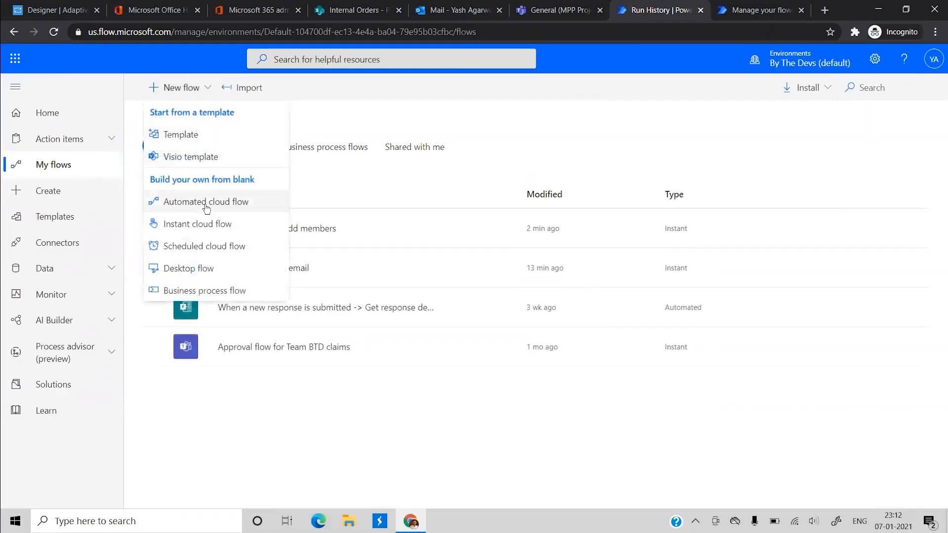
click(200, 224)
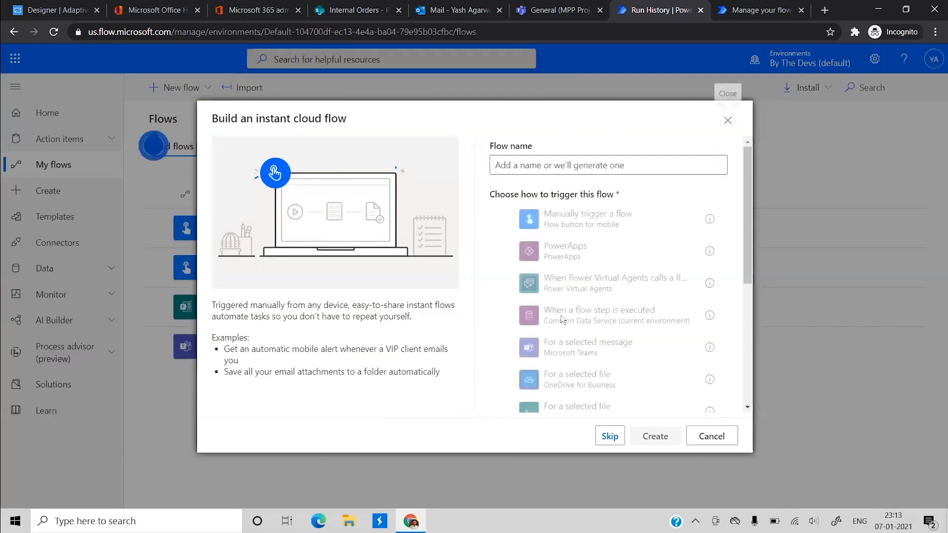
click(616, 437)
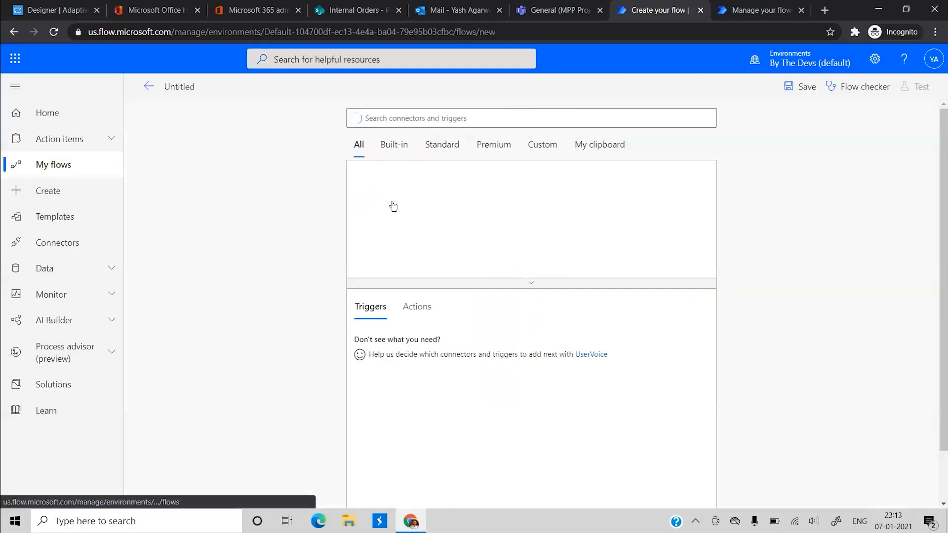
Add the Microsoft Teams trigger "When a new team member is added" and set its team to MPP Project 2020.
text(teams)
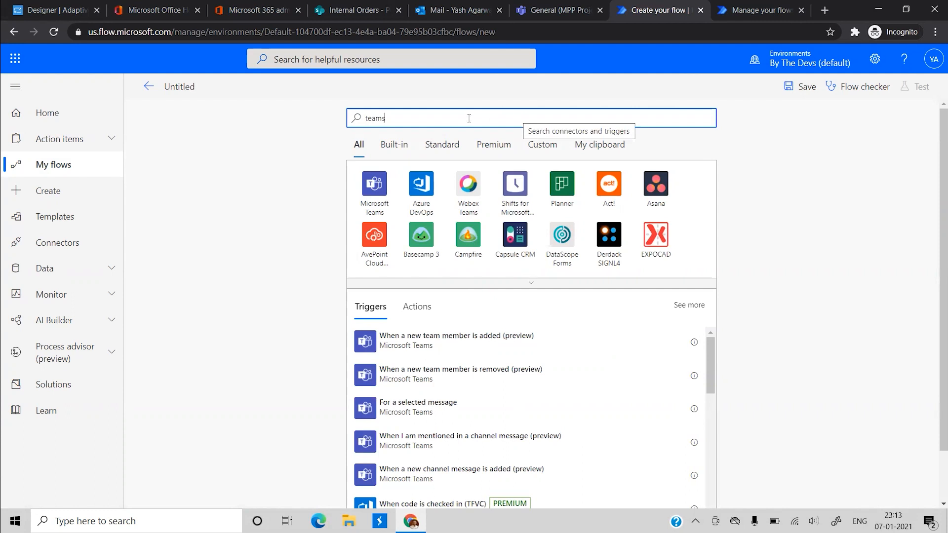
scroll(334, 197, down, 2)
scroll(334, 197, up, 2)
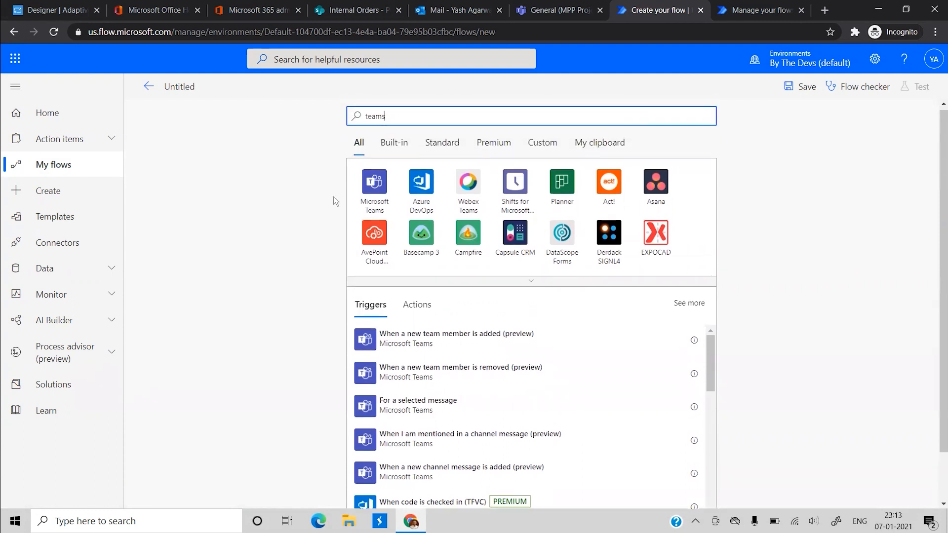
click(385, 193)
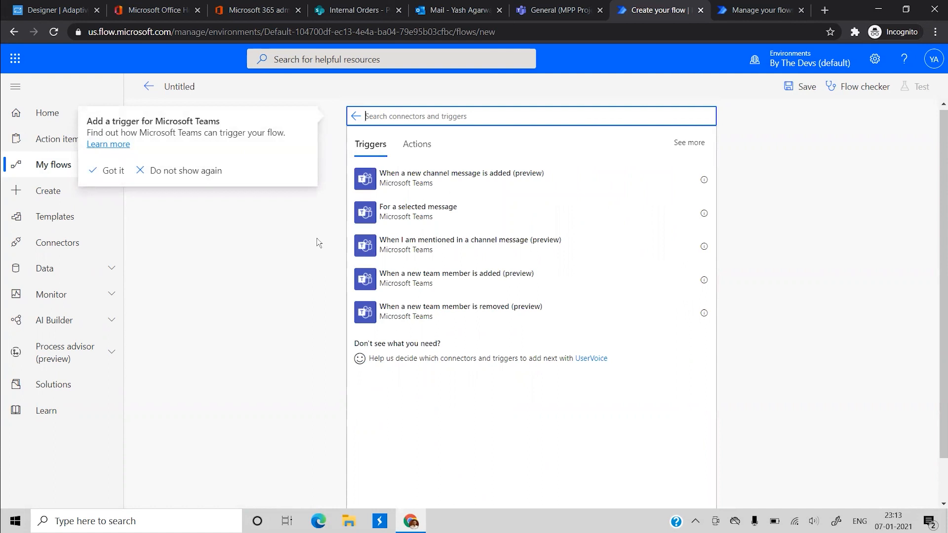
click(462, 287)
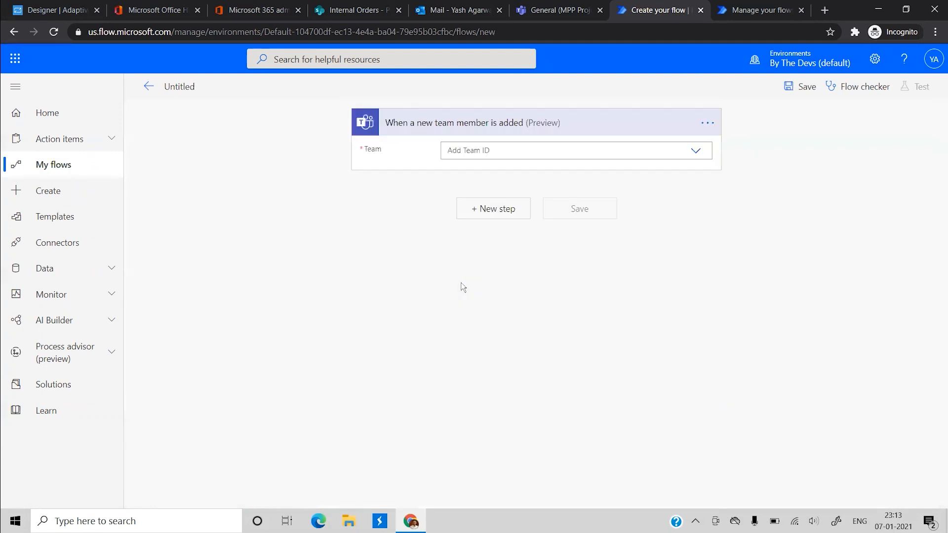
click(540, 151)
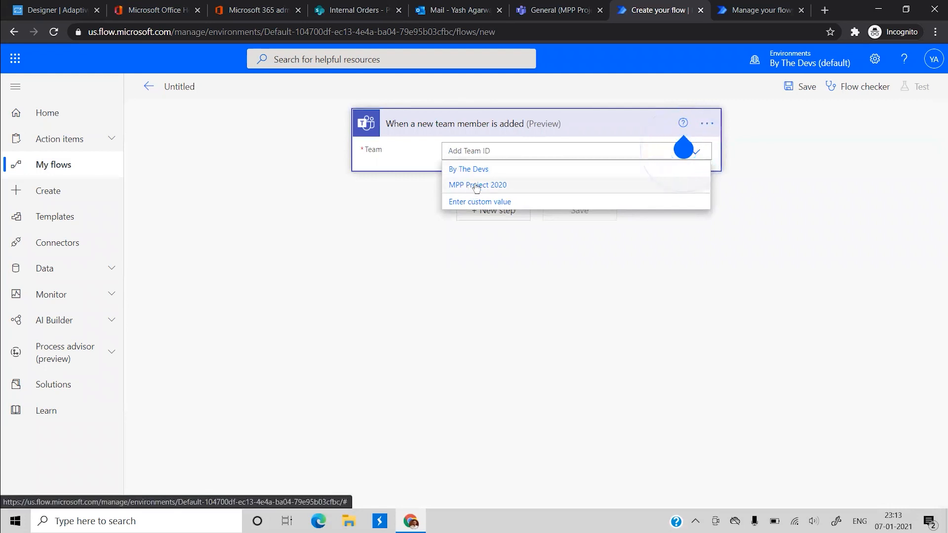
click(475, 187)
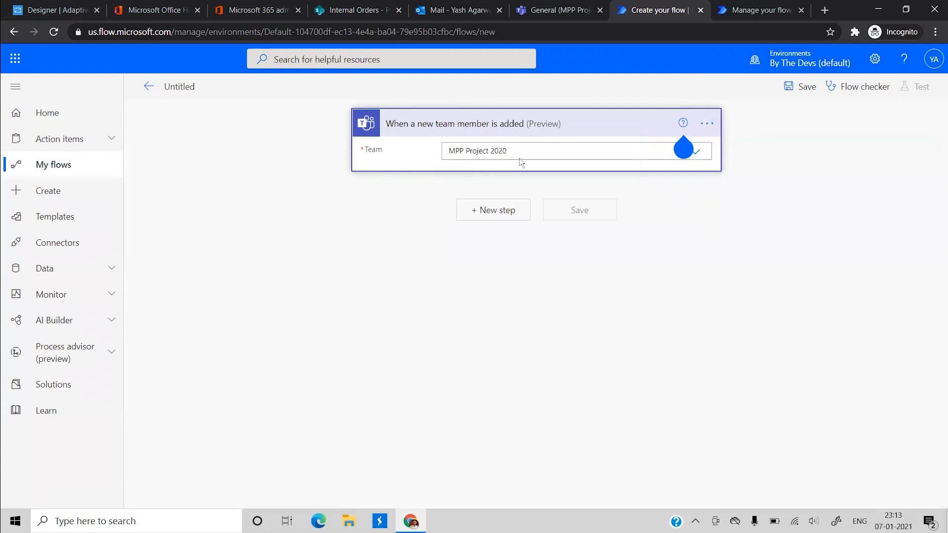
Begin a new action below the trigger, review the trigger's team setting and dismiss its help callout.
click(498, 211)
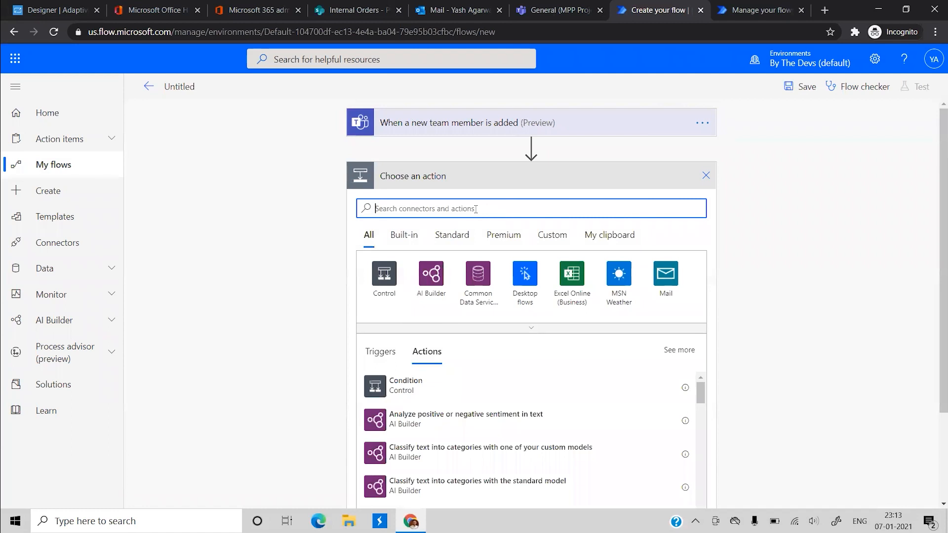
click(481, 122)
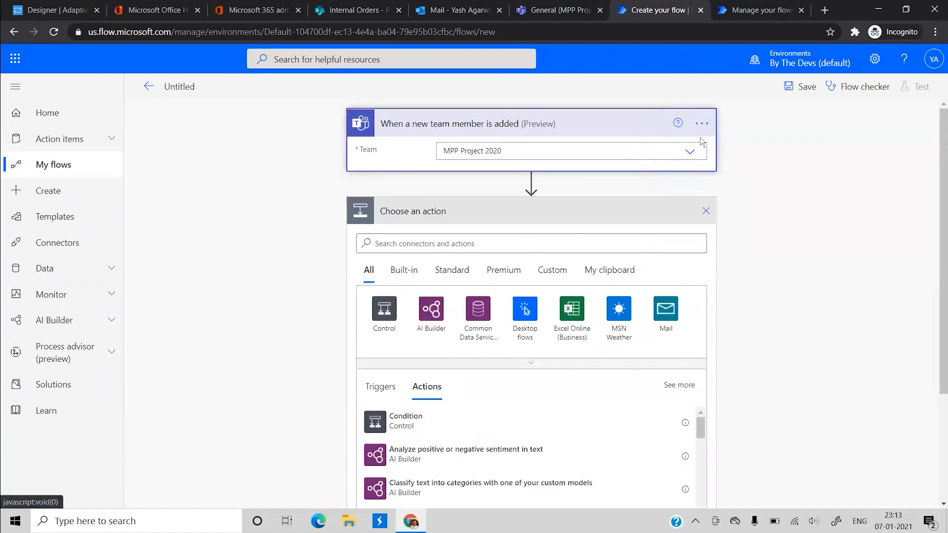
click(682, 152)
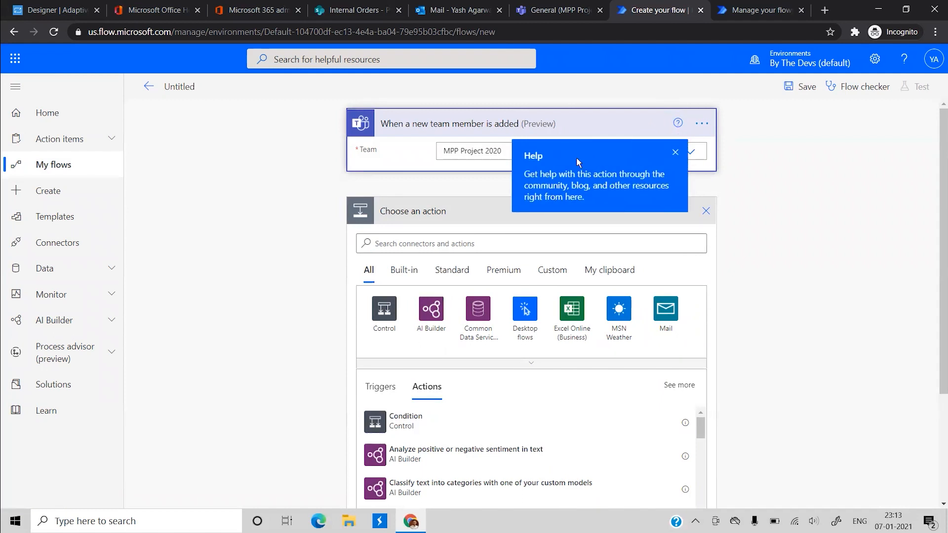
click(675, 152)
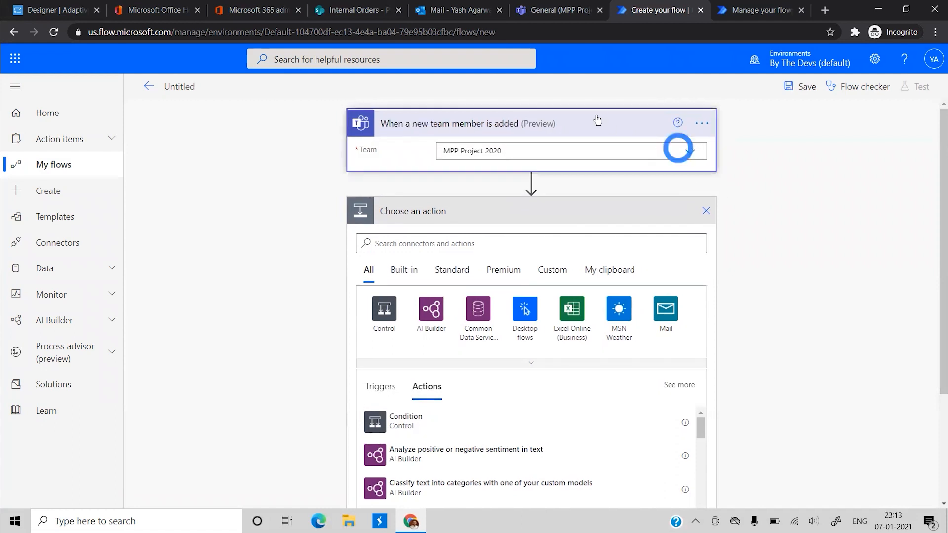
click(596, 121)
click(510, 200)
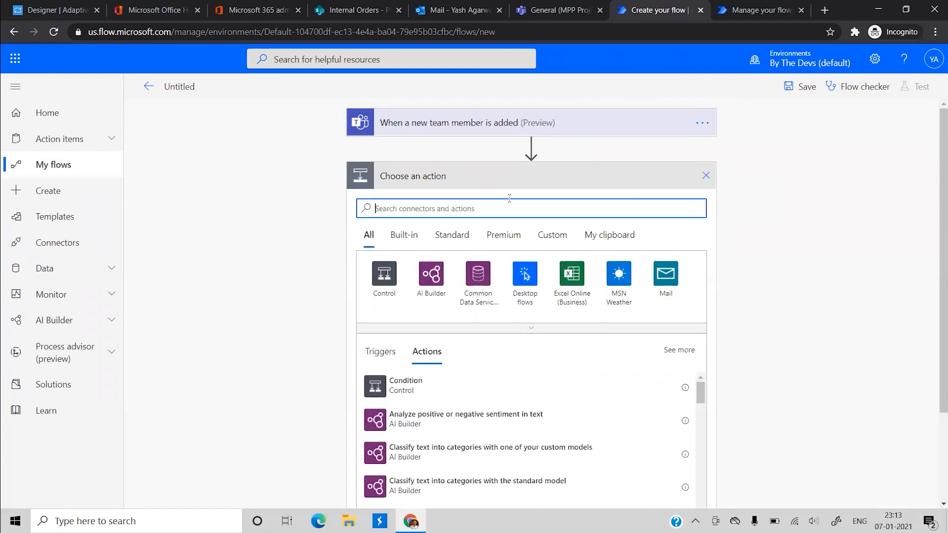
Find the Microsoft Teams actions for "message" and add Post a message (V3) as the flow's first action.
text(s)
key(BackSpace)
text(teams)
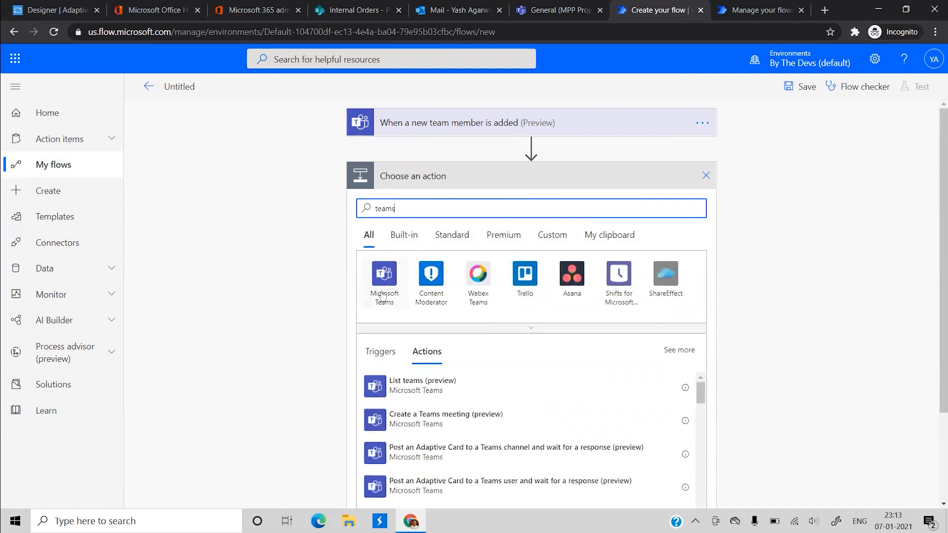
click(382, 295)
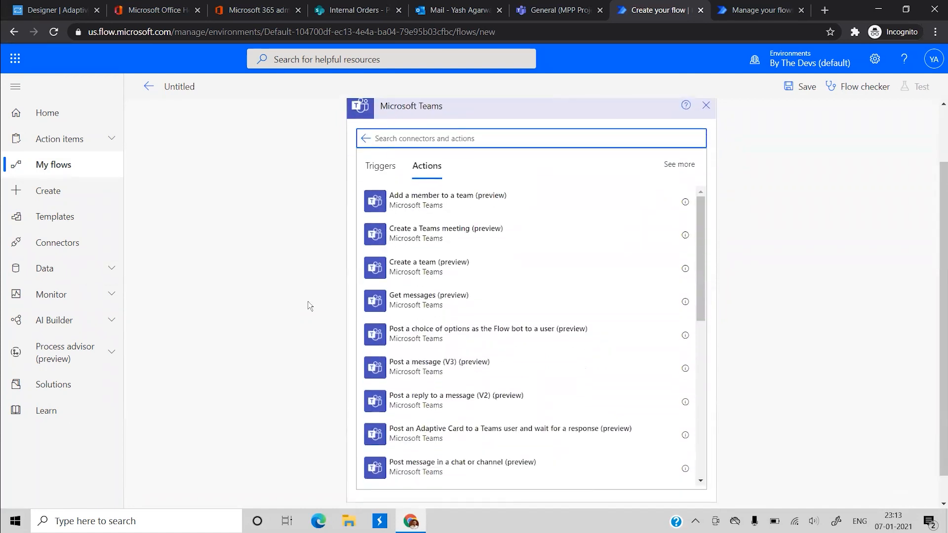
text(message)
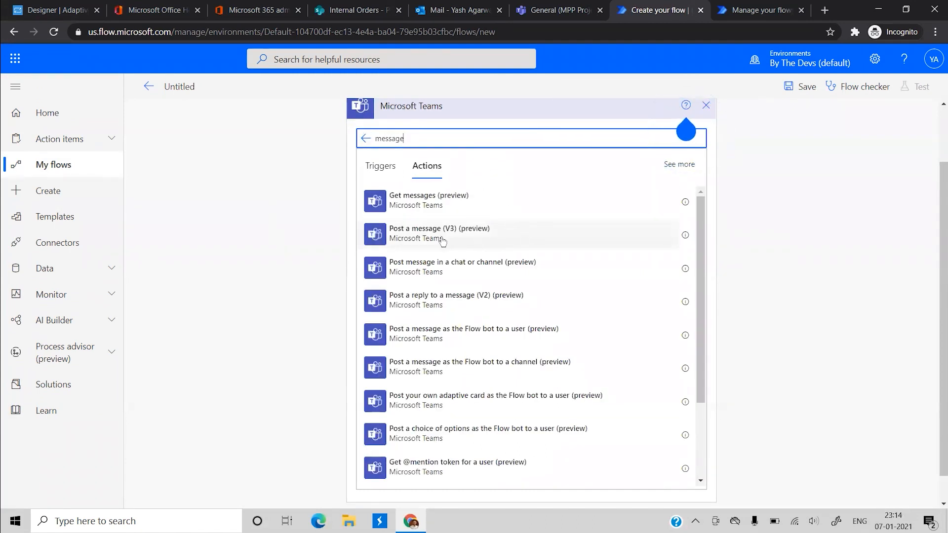
click(506, 239)
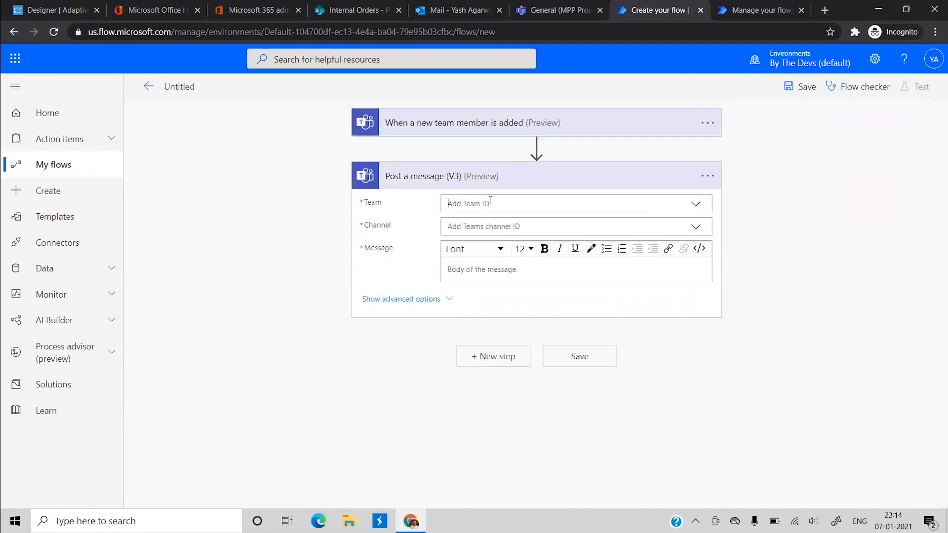
Set the Post a message action to the MPP Project 2020 team and its General channel.
click(490, 202)
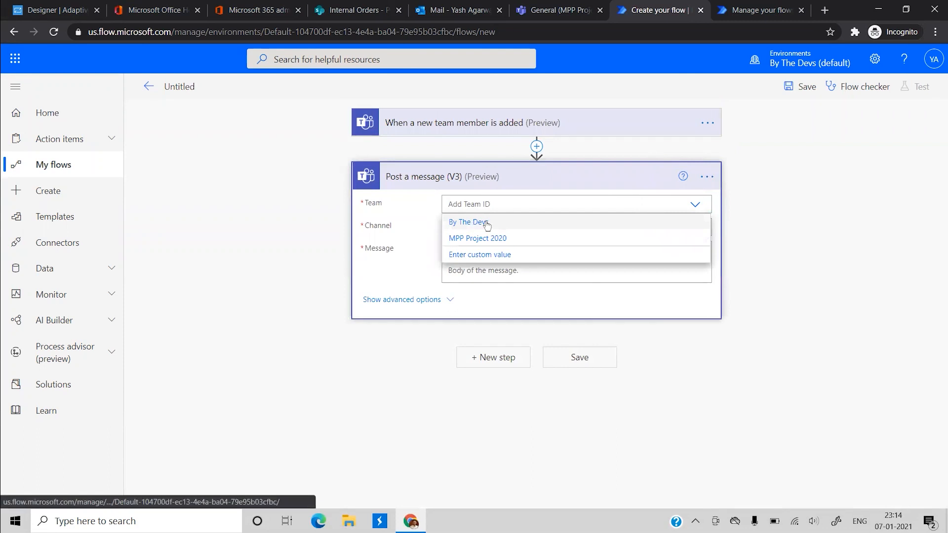
click(487, 238)
click(511, 223)
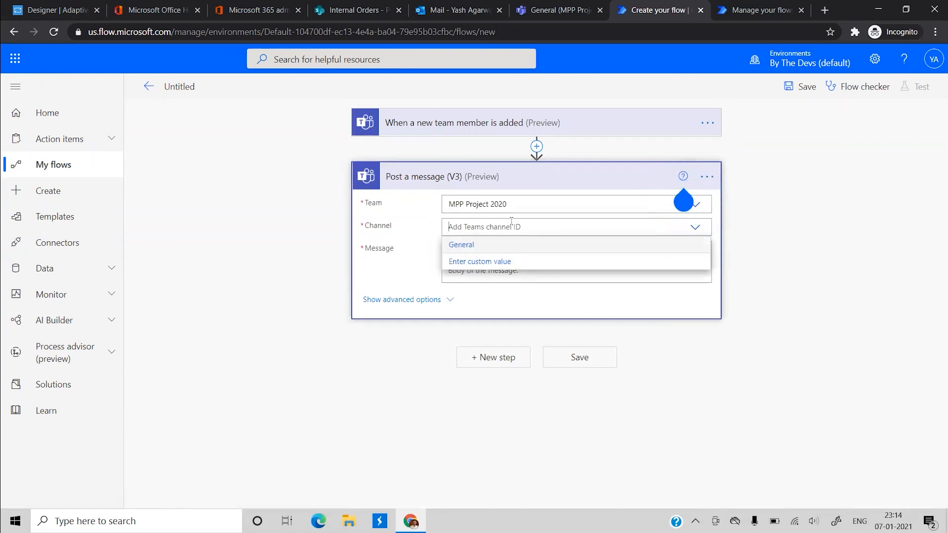
click(487, 245)
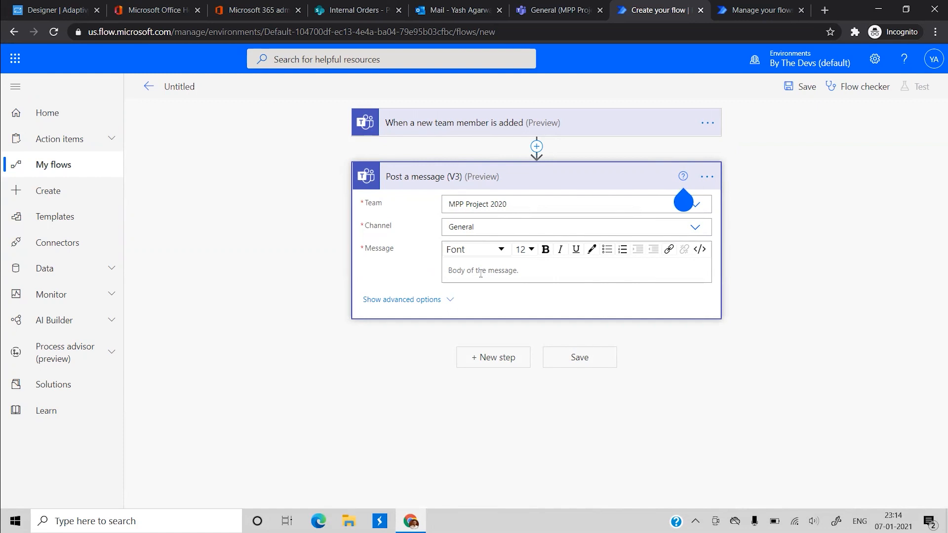
Write the message body "Hi! A new team member has been added to the project. Please welcome".
text(Hi! A new team mem)
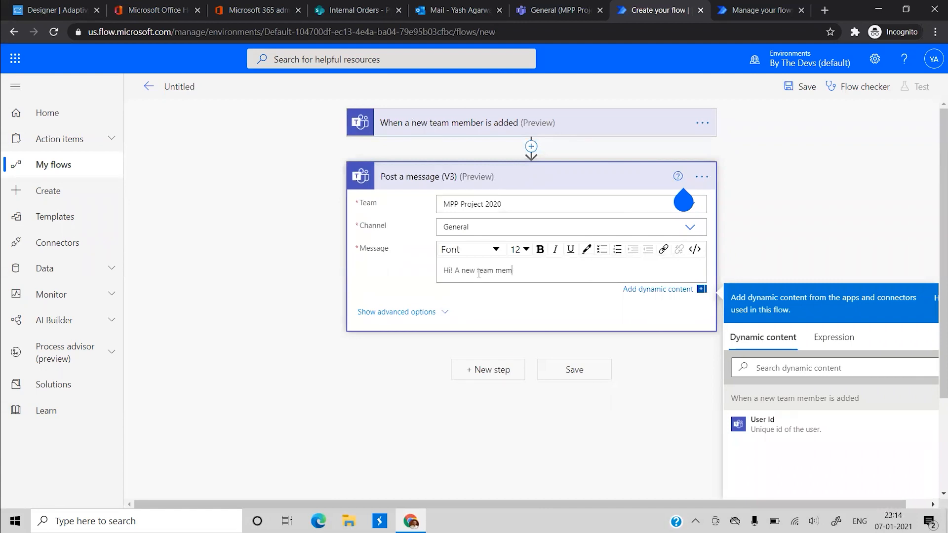
text(ber has been added to the project. Pleas)
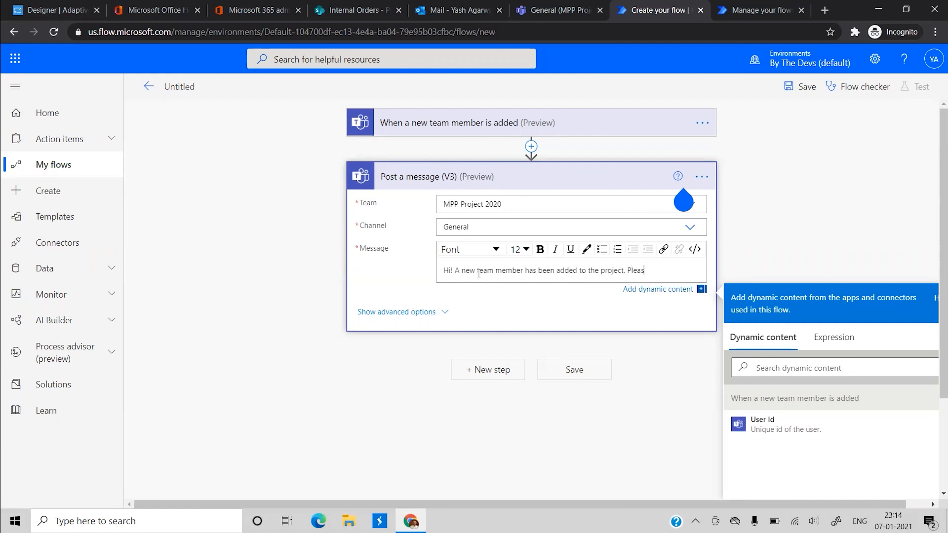
text(se welcom)
scroll(494, 380, down, 2)
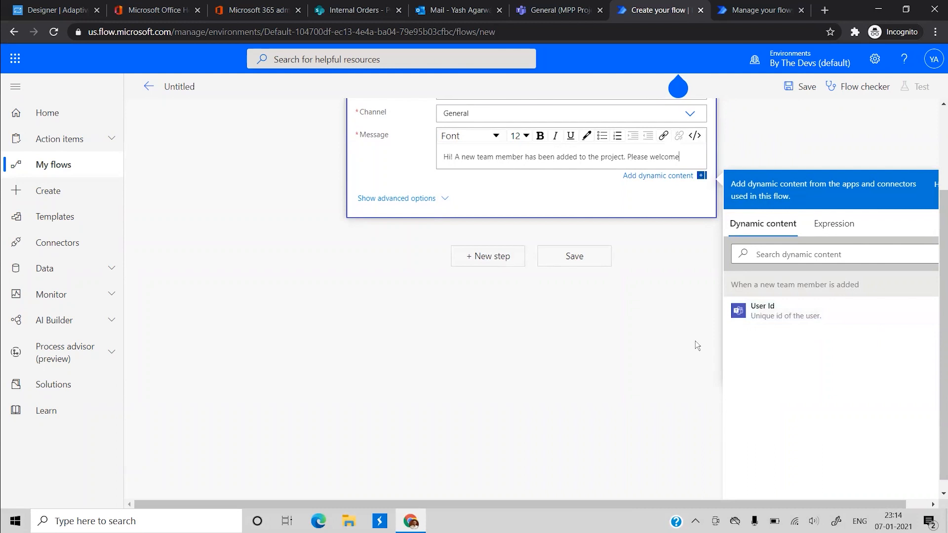
scroll(670, 343, up, 2)
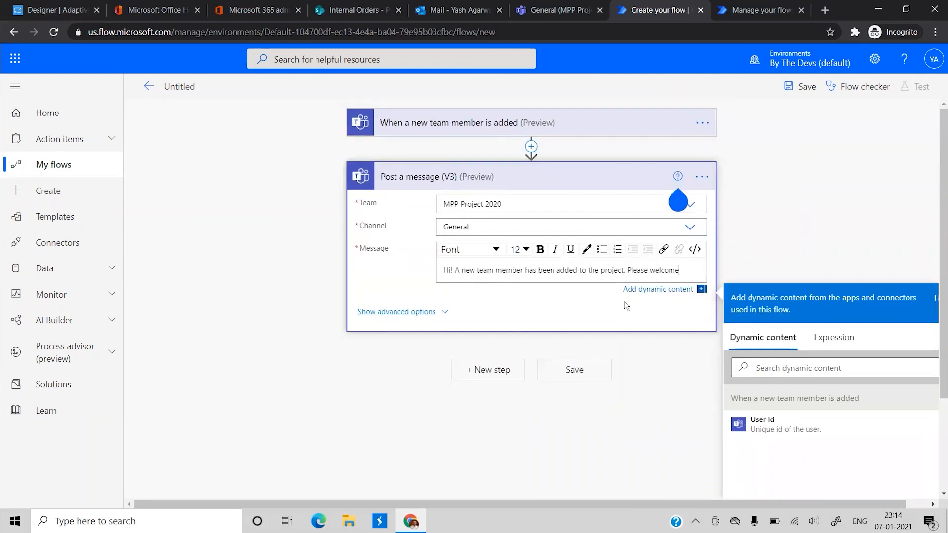
Insert the Office 365 Users action Search for users (V2) between the trigger and the Post a message action.
click(531, 148)
click(517, 163)
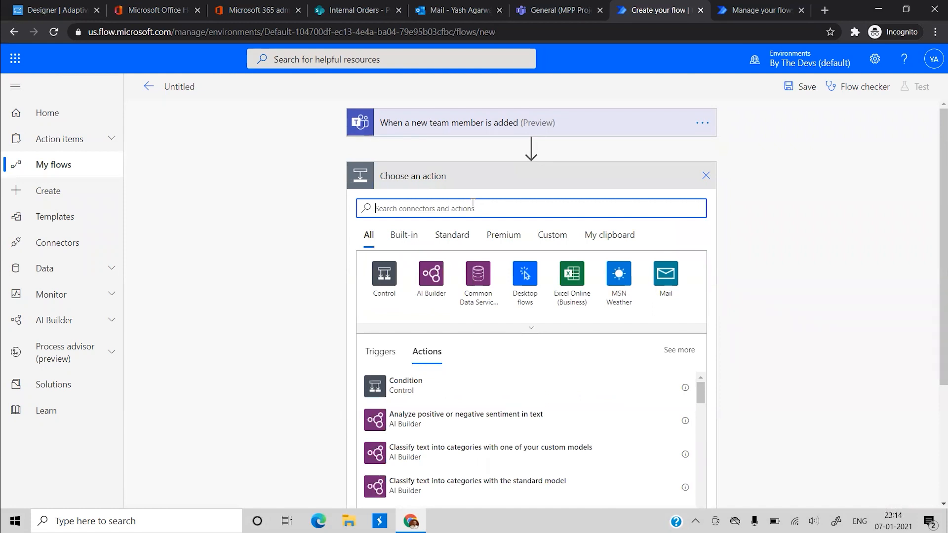
text(office)
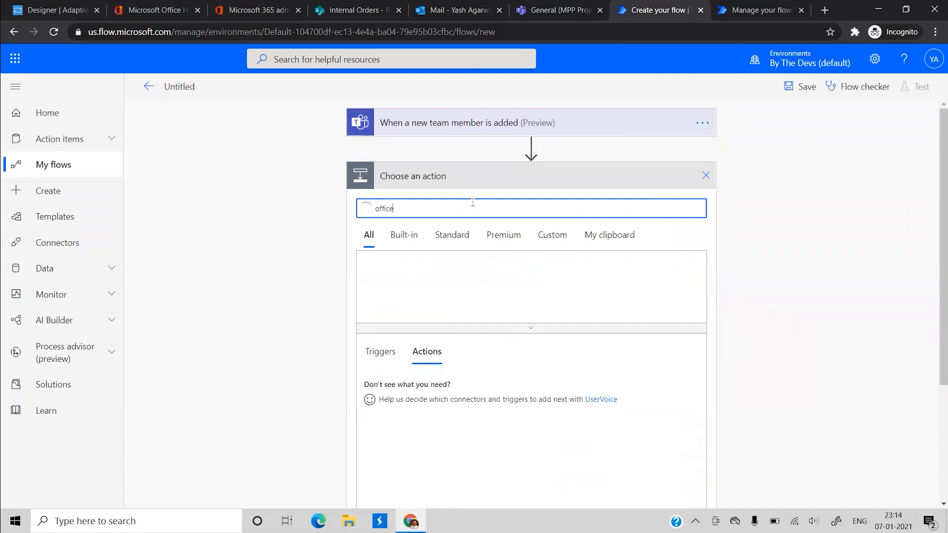
text( 365)
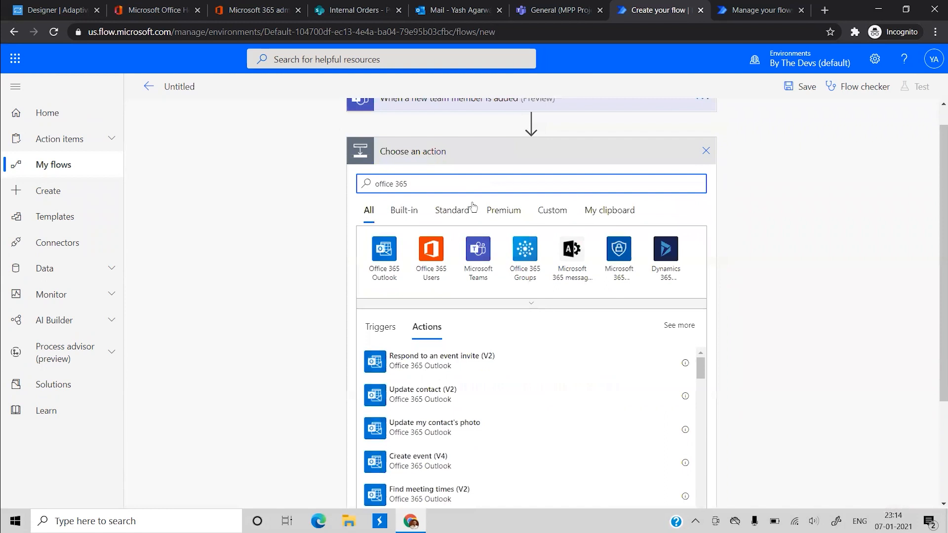
click(428, 247)
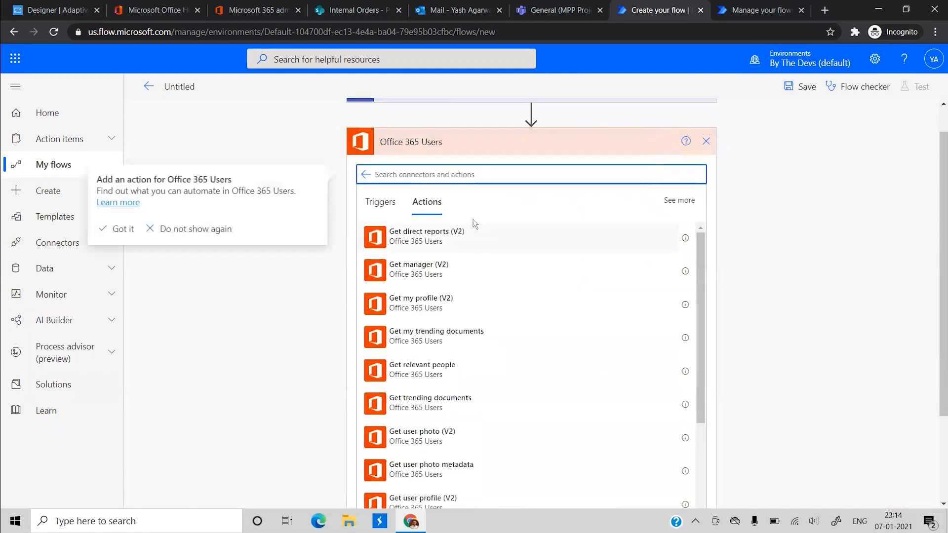
scroll(455, 368, down, 2)
scroll(459, 346, up, 1)
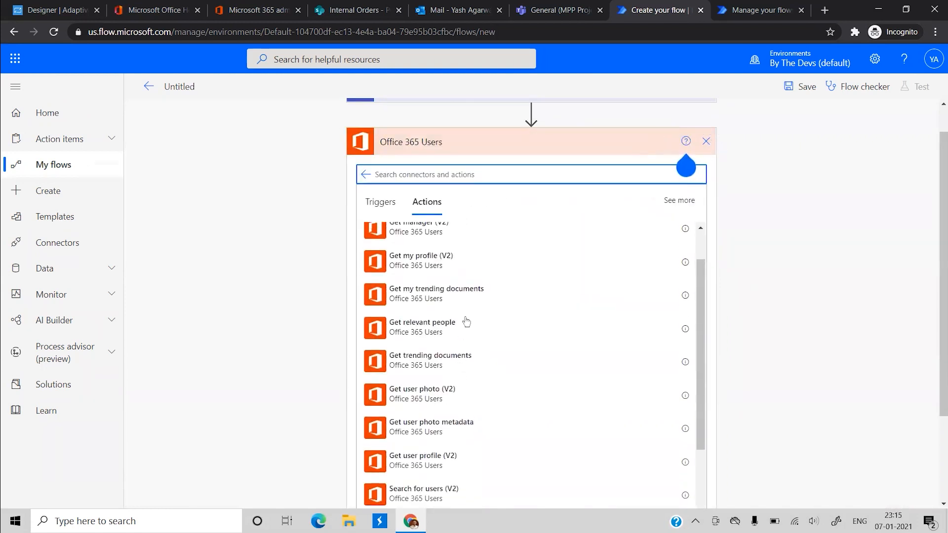
scroll(451, 400, down, 2)
click(446, 426)
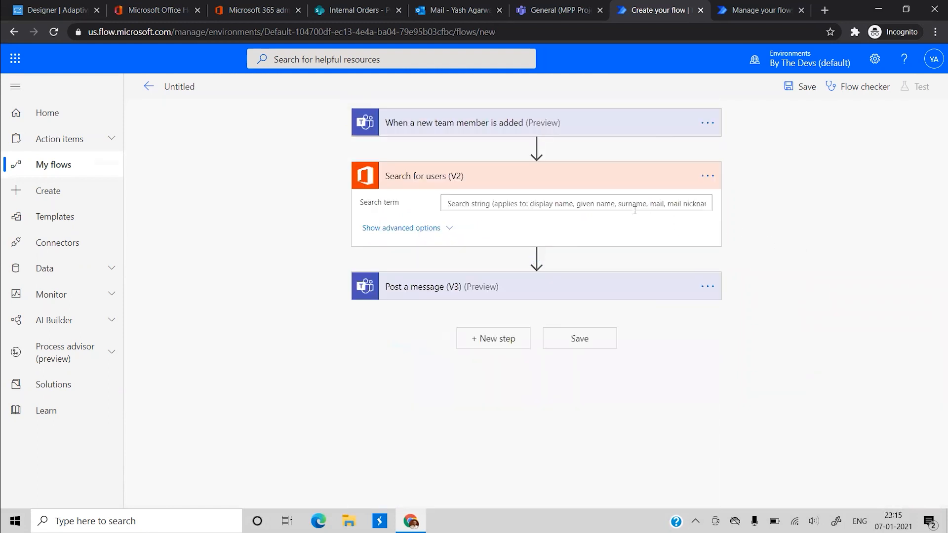
Delete the Search for users (V2) action from the flow.
click(600, 202)
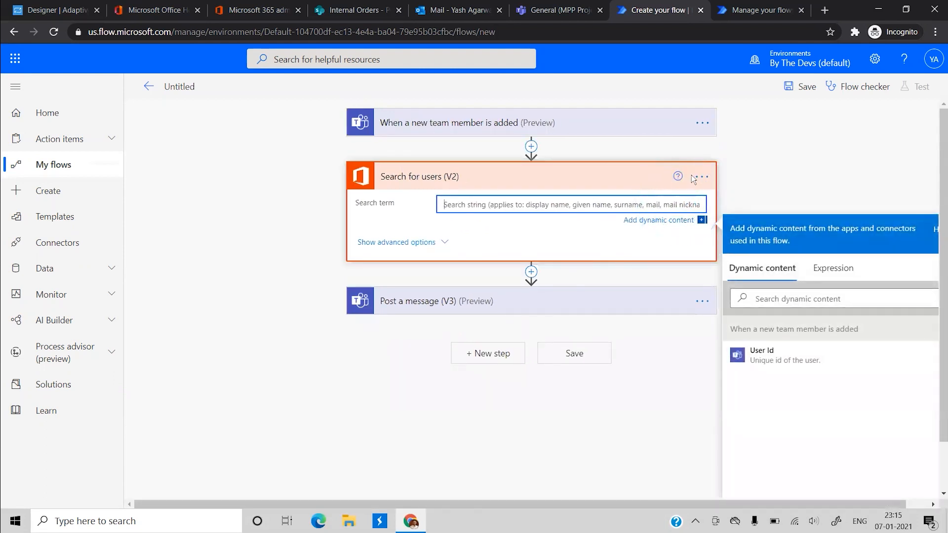
click(708, 179)
click(749, 332)
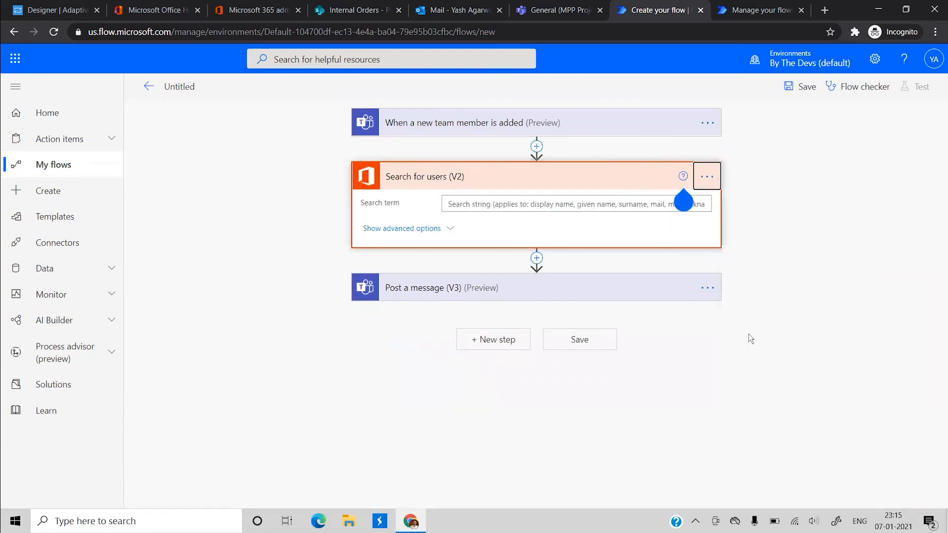
click(483, 304)
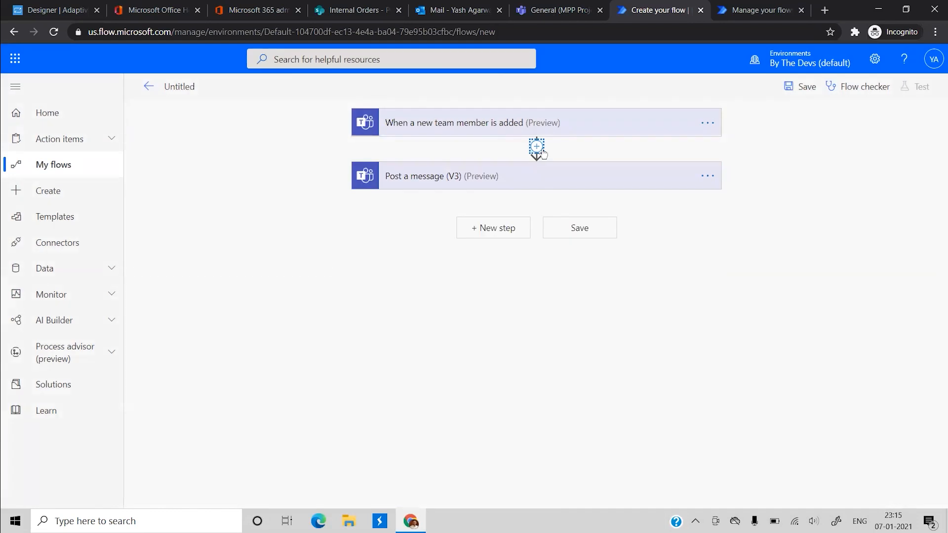
Insert the Office 365 Users action Get user profile (V2) below the trigger and set its User (UPN) to the trigger's User Id.
click(527, 173)
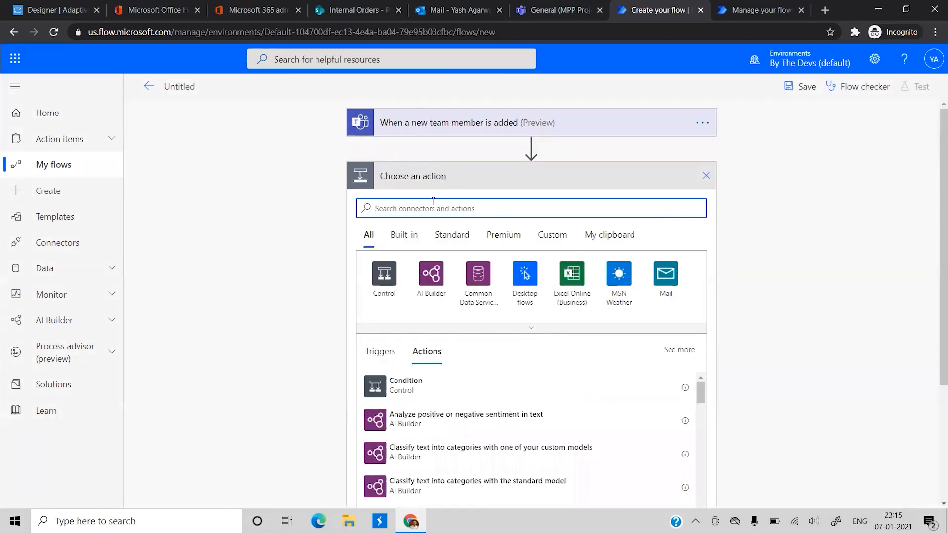
text(o)
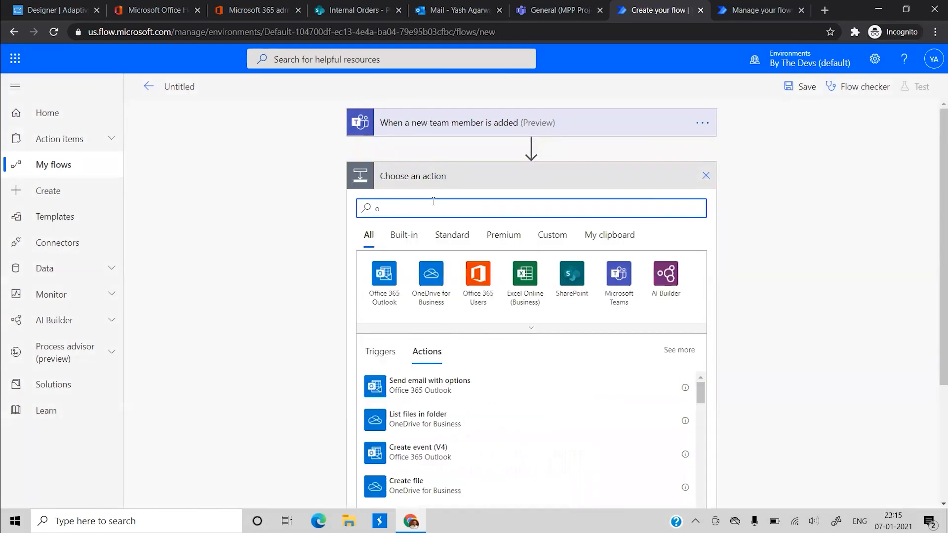
text(ffice 365)
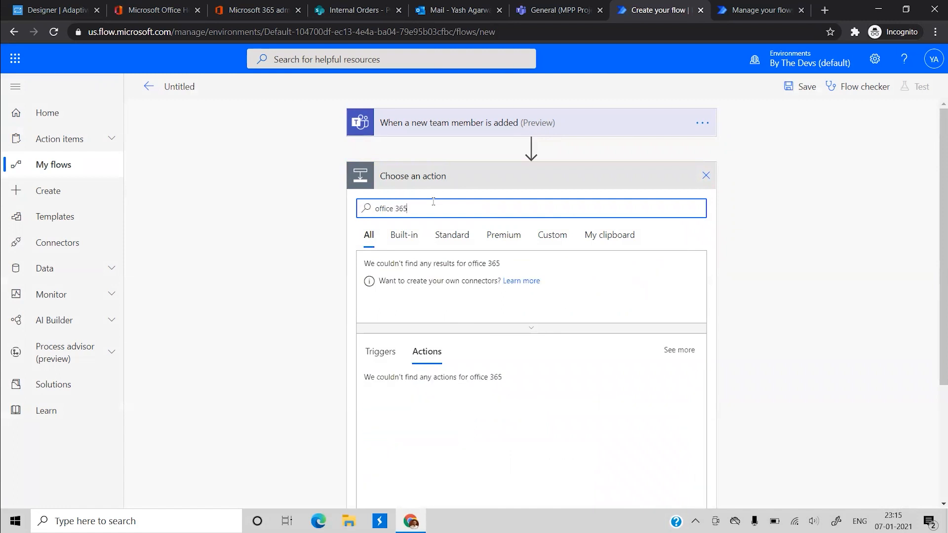
click(451, 292)
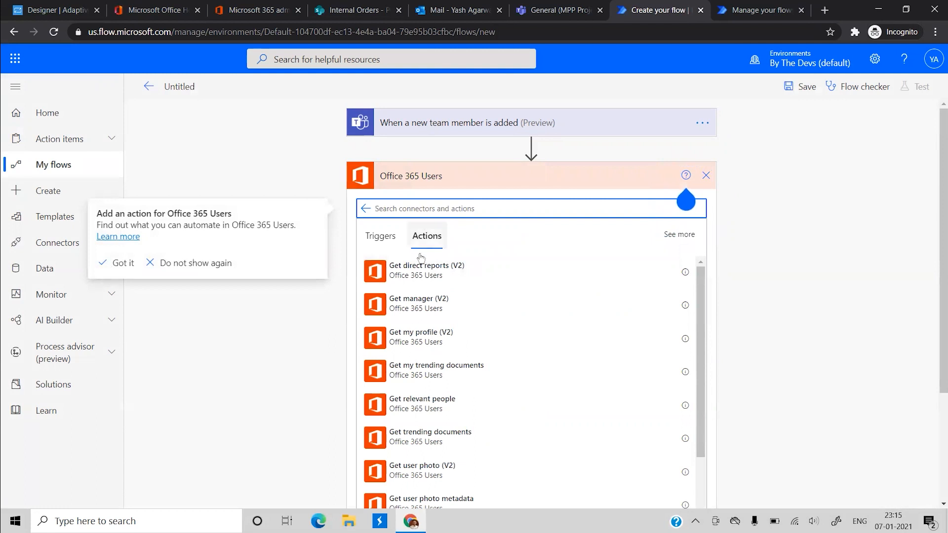
scroll(271, 360, down, 2)
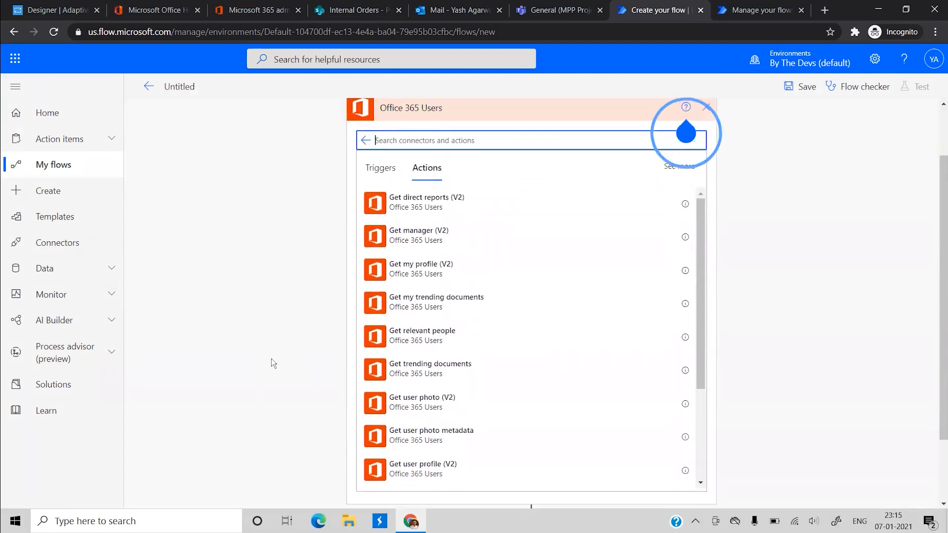
scroll(394, 440, down, 1)
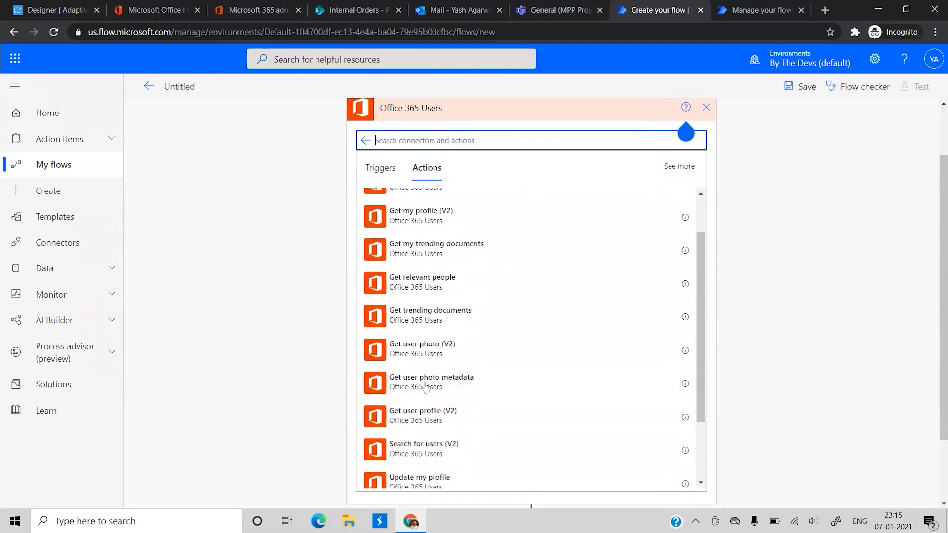
click(434, 421)
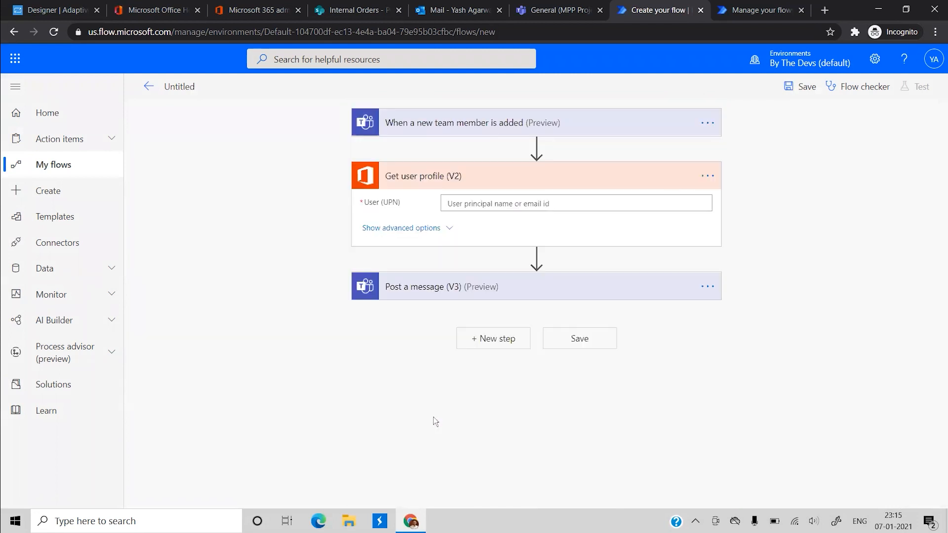
click(496, 198)
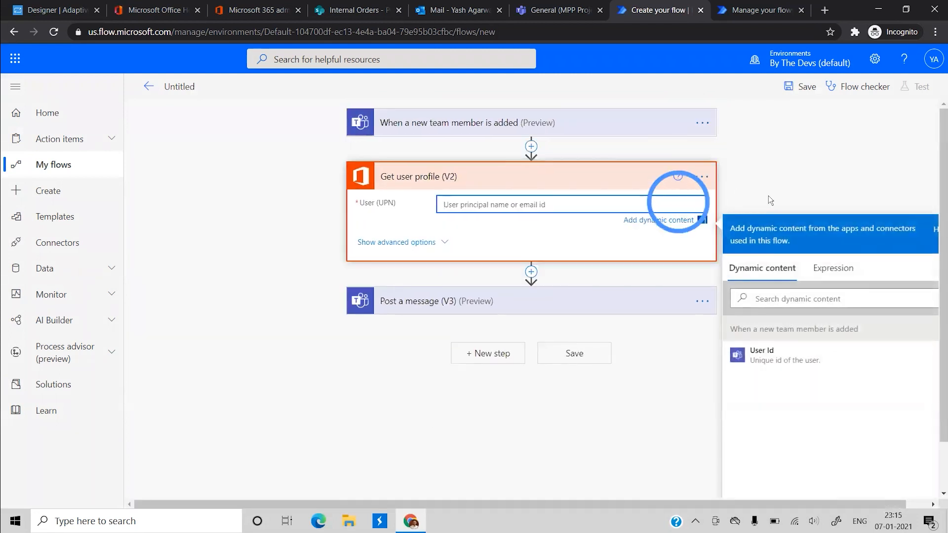
click(762, 299)
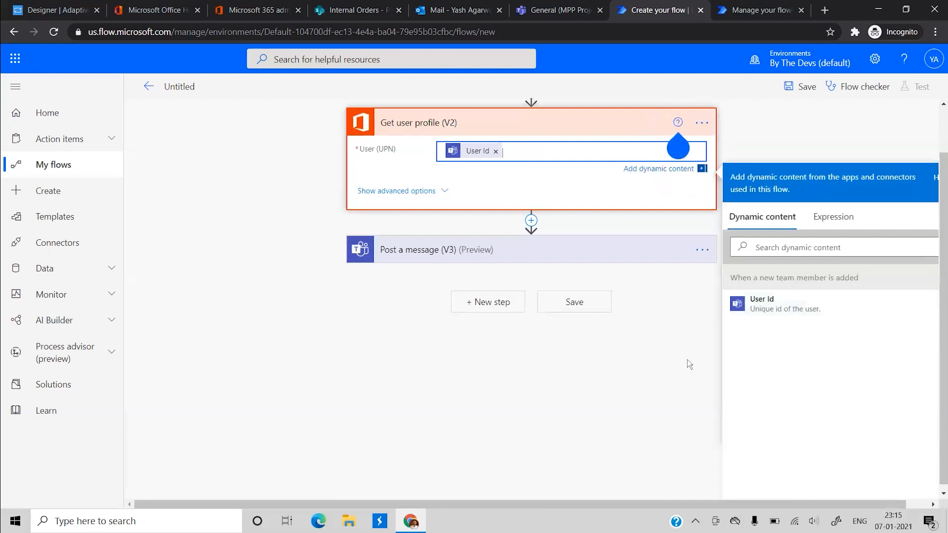
Find the user profile's "name" fields and append the Display Name dynamic content to the Post a message body.
click(660, 358)
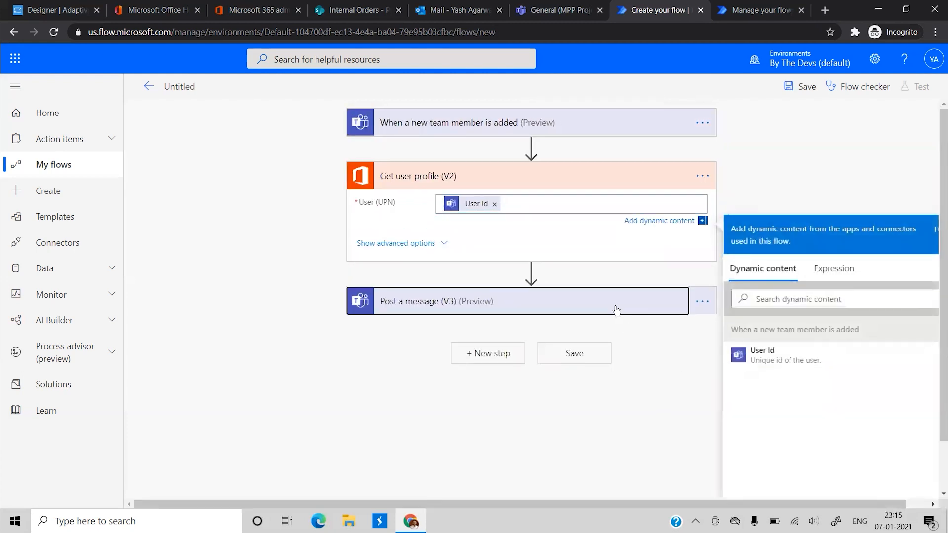
click(682, 294)
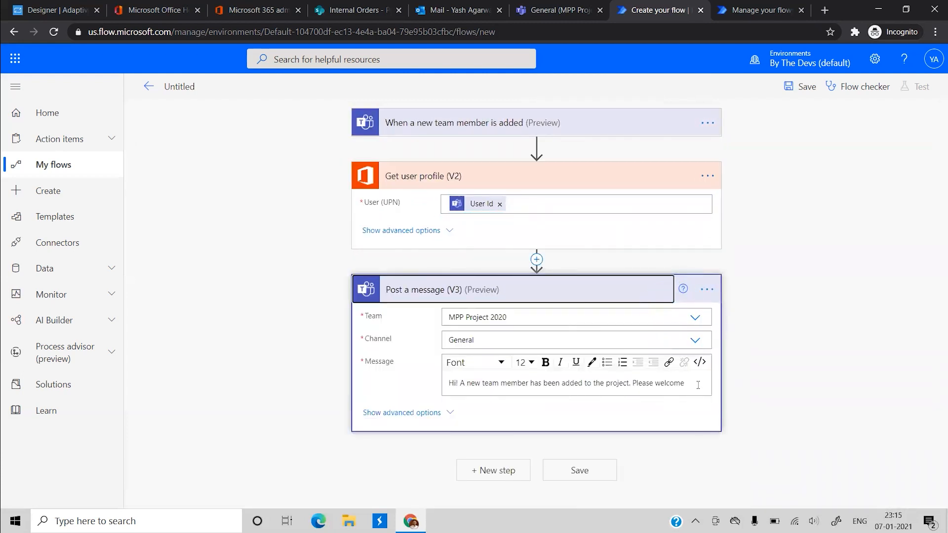
click(698, 386)
scroll(698, 385, down, 4)
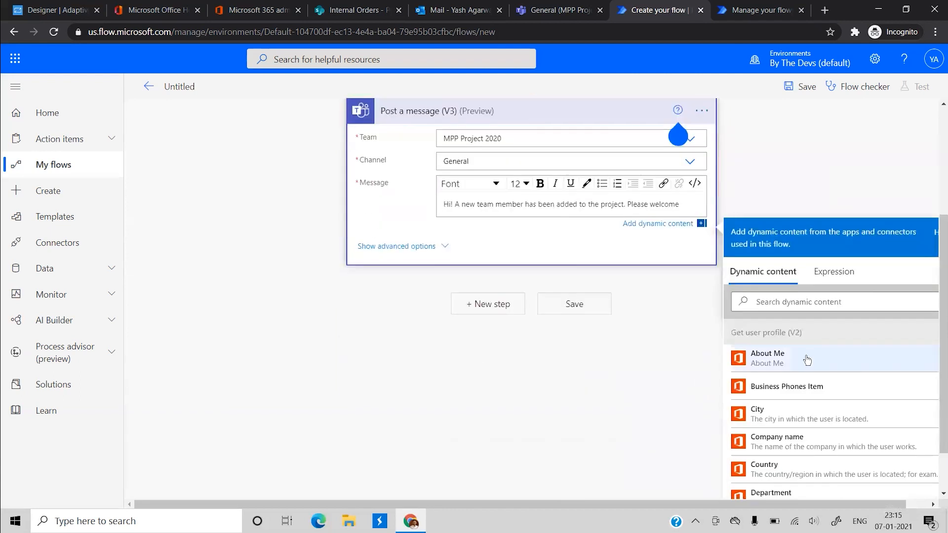
click(760, 298)
text(name)
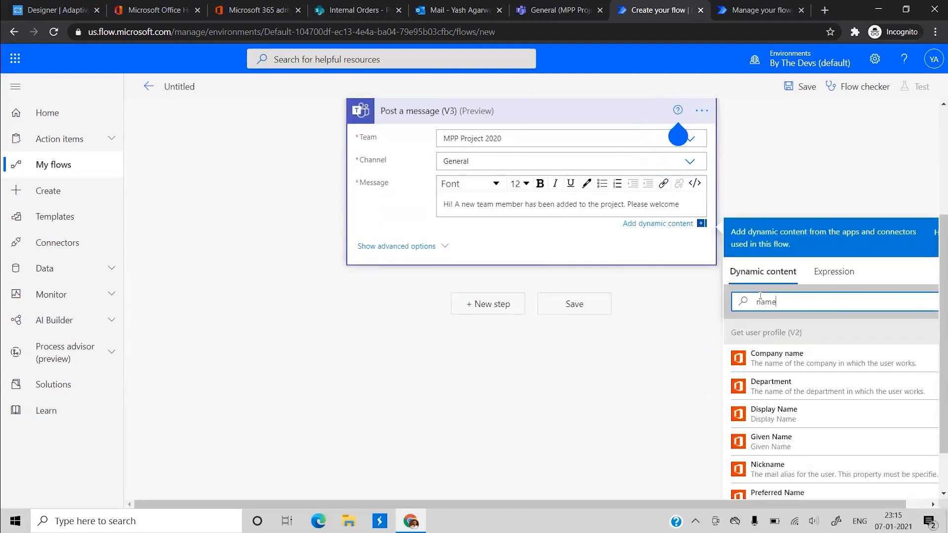
scroll(681, 340, down, 1)
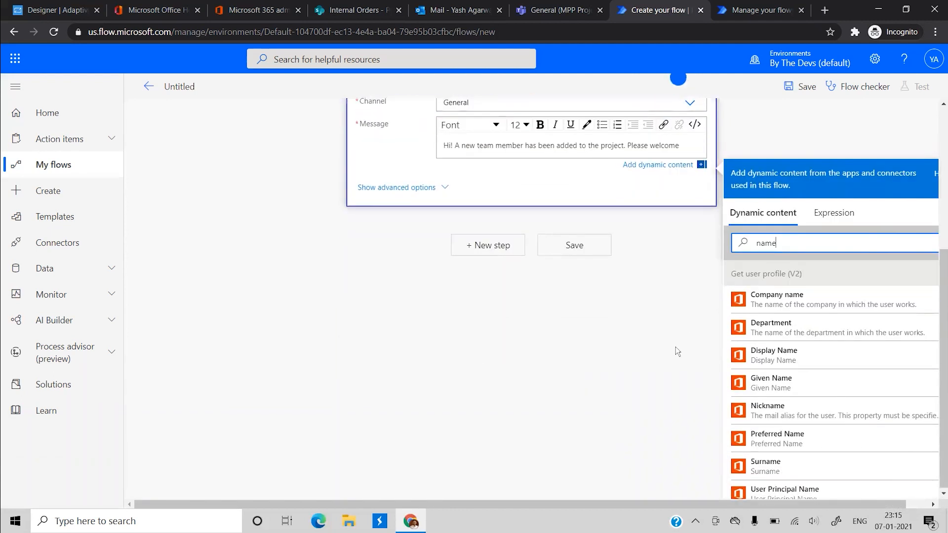
click(761, 354)
scroll(660, 322, up, 1)
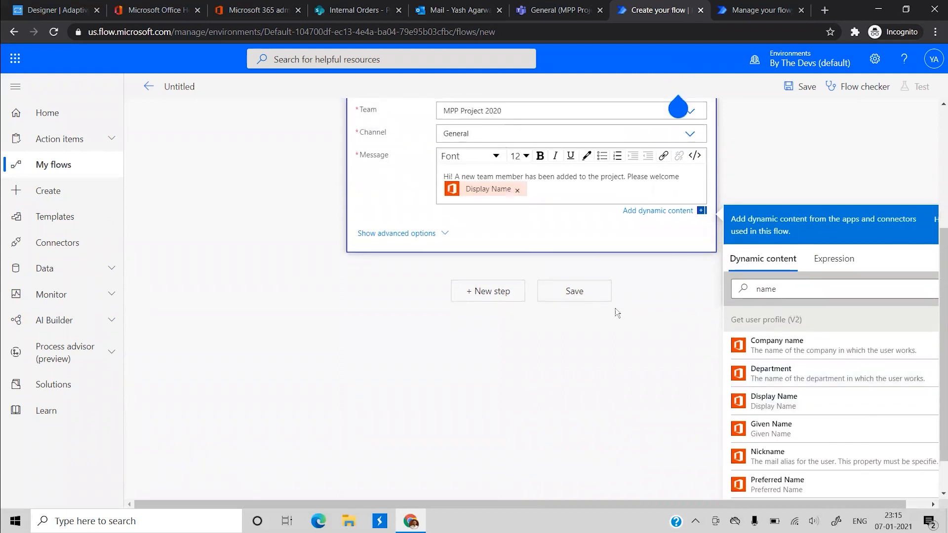
Finish the message with "!" after the display name and a separate closing line "Thanks!", and save the flow.
text(!)
key(Return)
key(Return)
text(Thanks!)
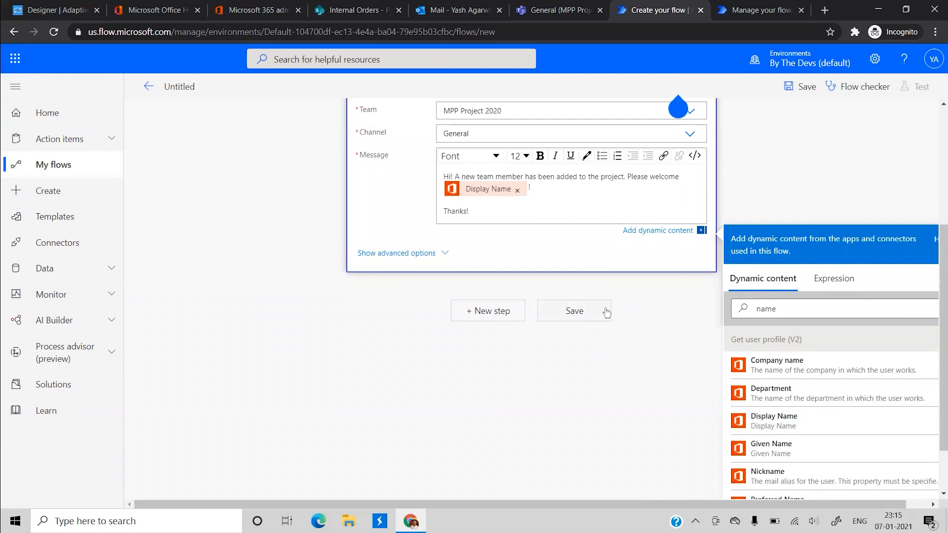
click(572, 315)
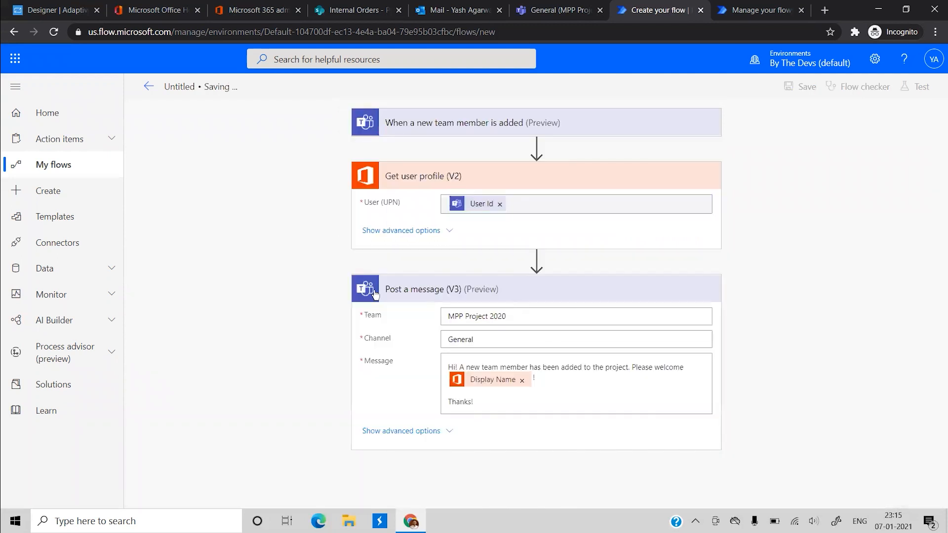
Collapse the flow's action cards, rename the flow "Member welcome message" and save it.
click(527, 292)
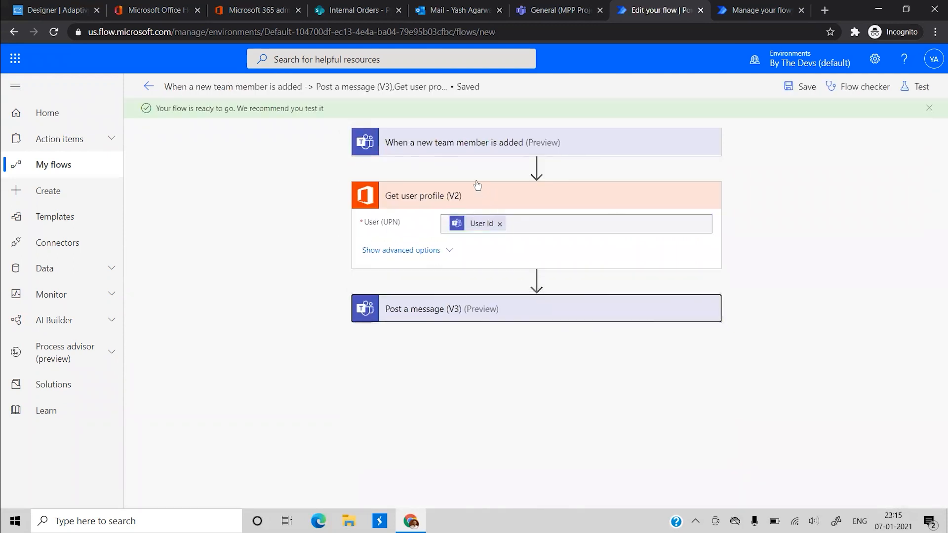
click(467, 196)
click(216, 87)
text(Member )
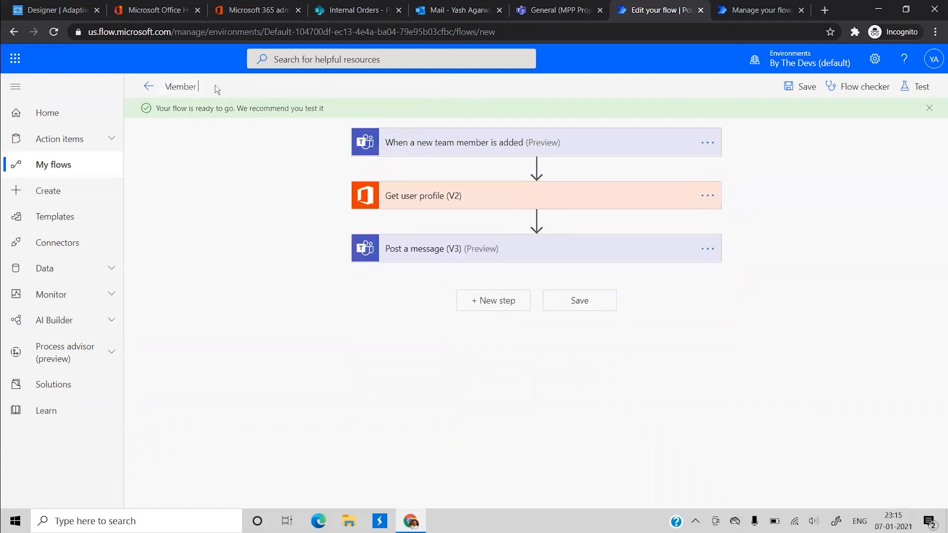
text(welcome message)
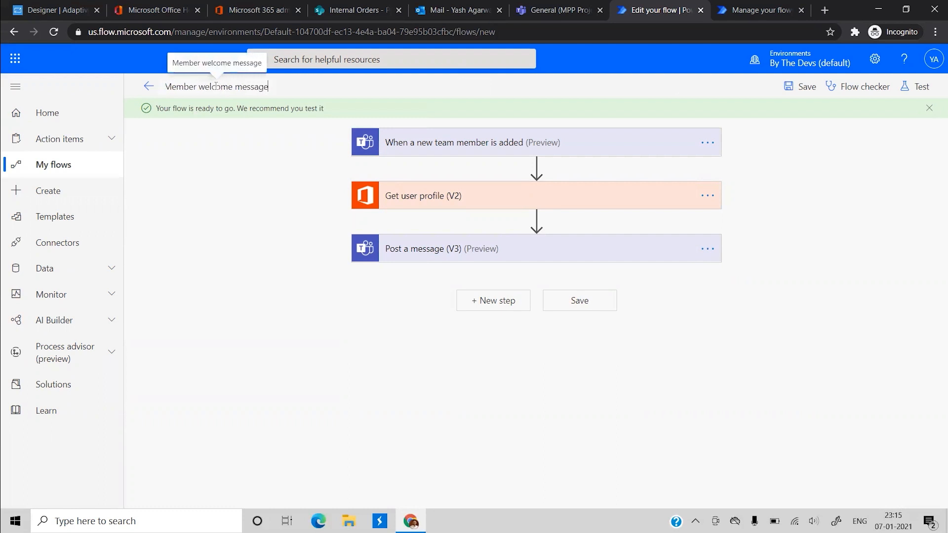
click(575, 299)
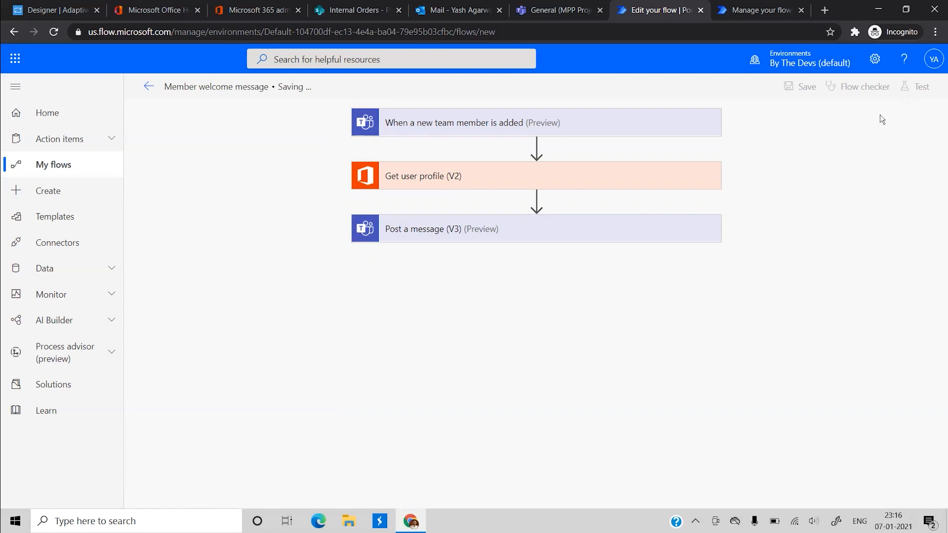
Dismiss the flow's test options, switch to Microsoft Teams and open the member management page of the MPP Project 2020 team.
click(920, 87)
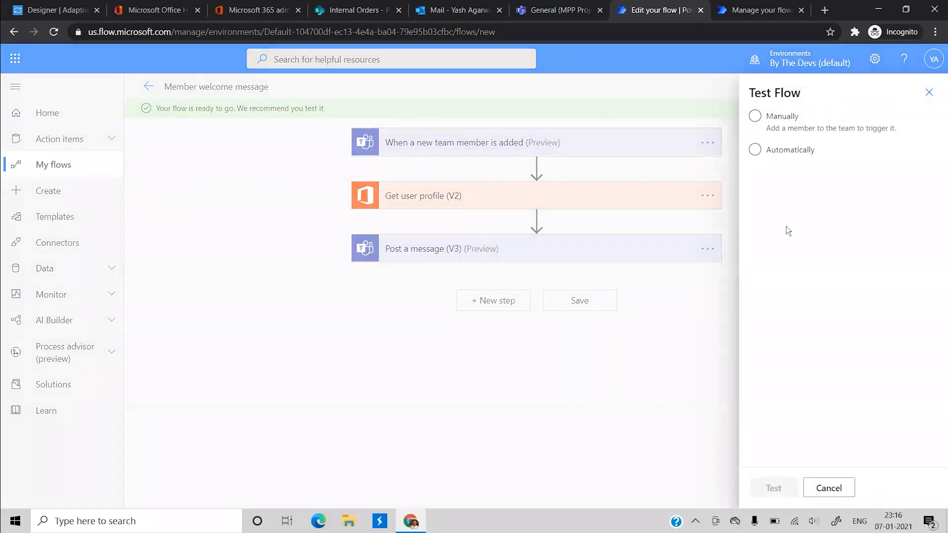
click(647, 392)
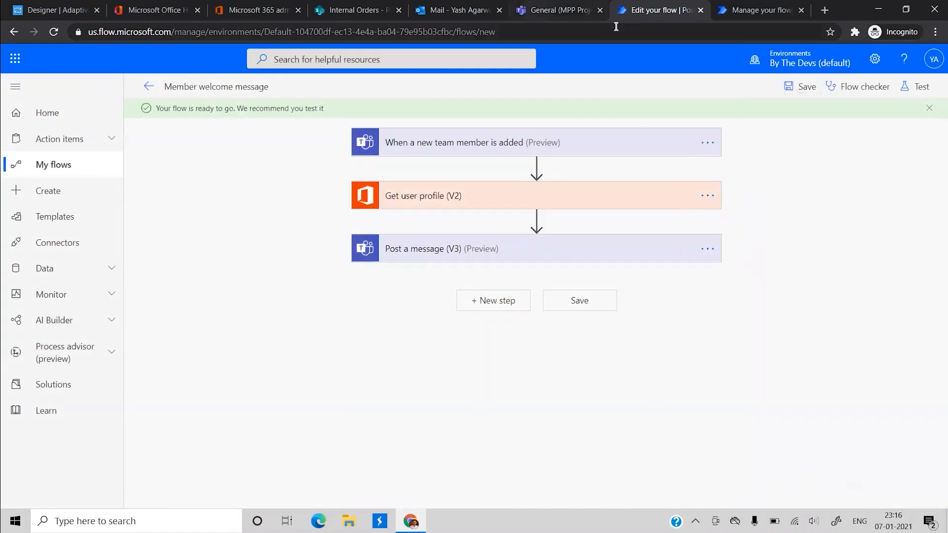
click(560, 11)
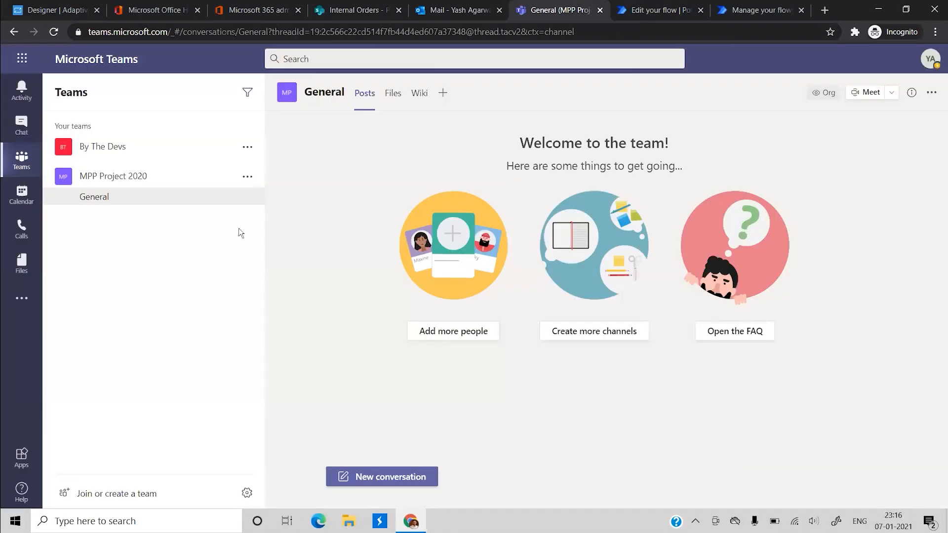
click(154, 182)
click(111, 180)
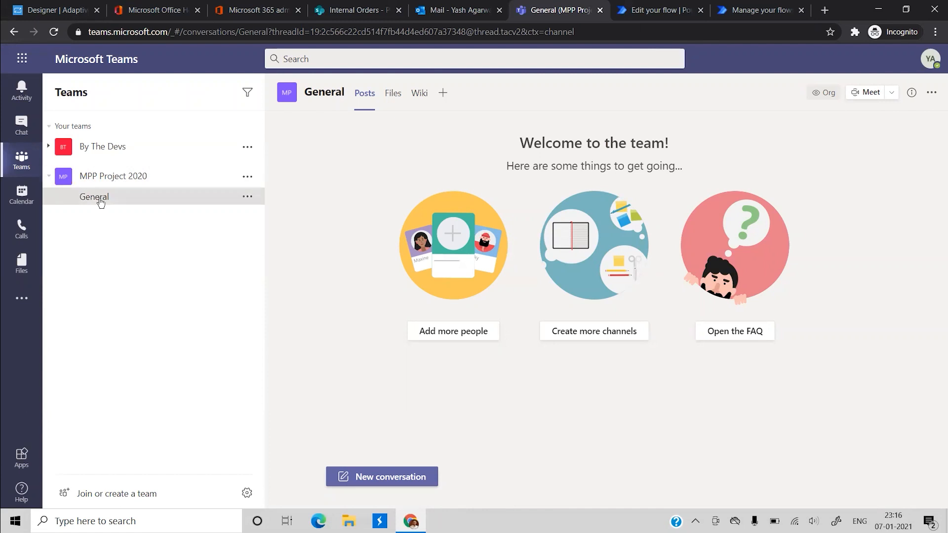
click(247, 176)
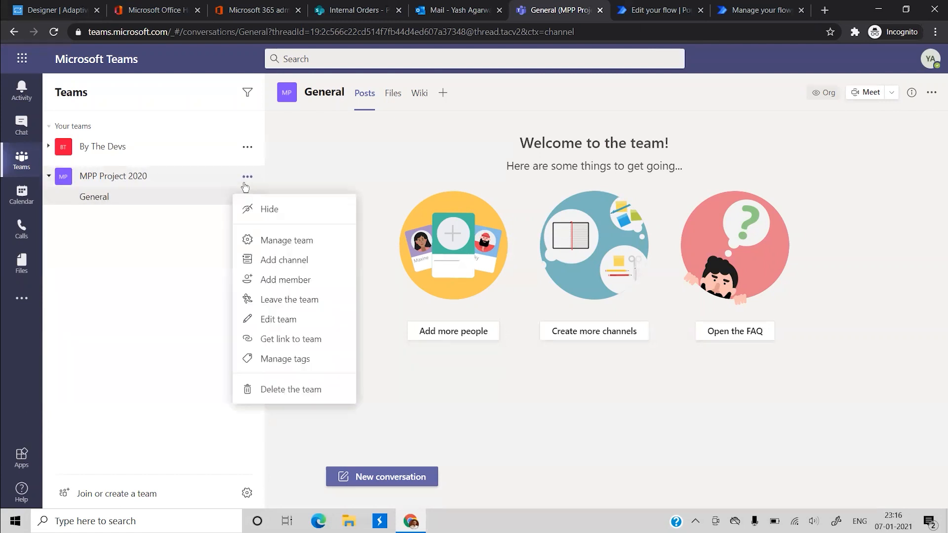
click(277, 241)
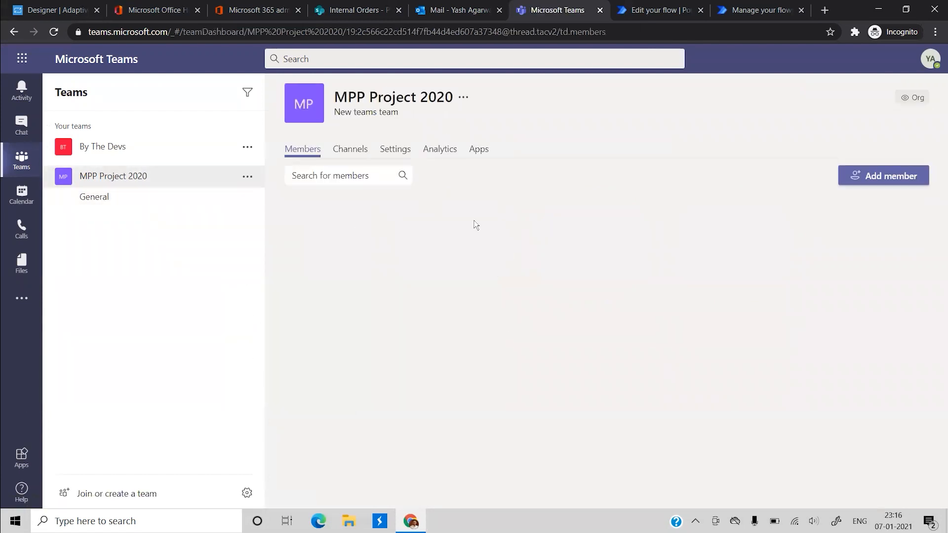
Add User 1 to the MPP Project 2020 team as a member and return to the Member welcome message flow in Power Automate.
click(874, 175)
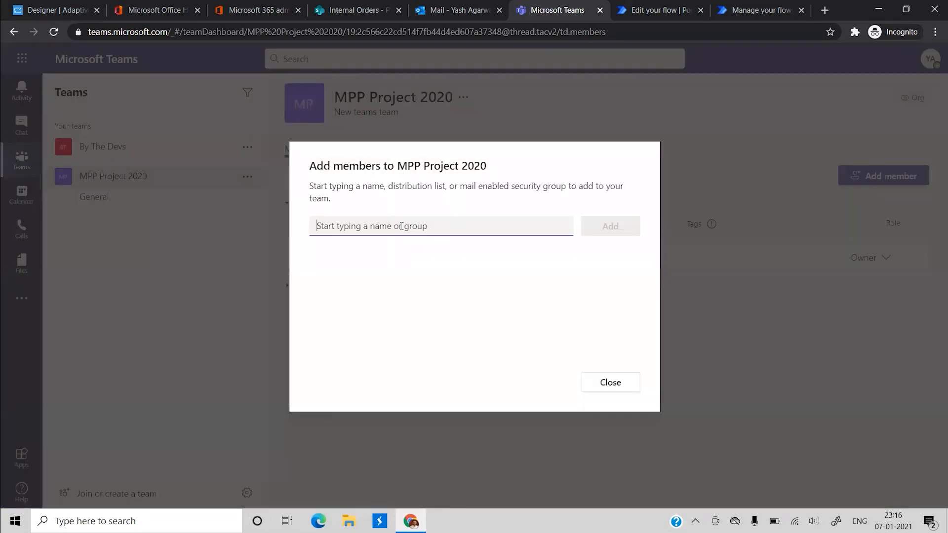
text(user1)
click(385, 257)
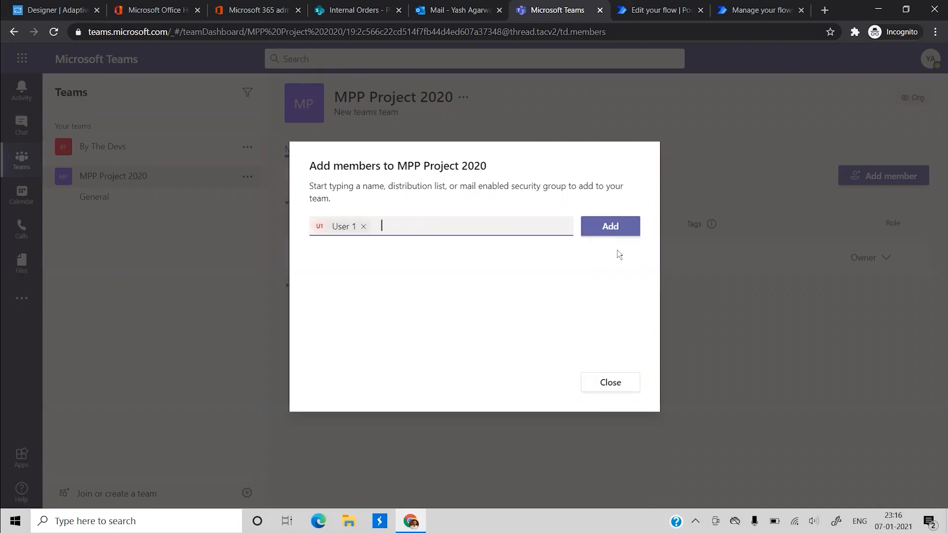
click(604, 235)
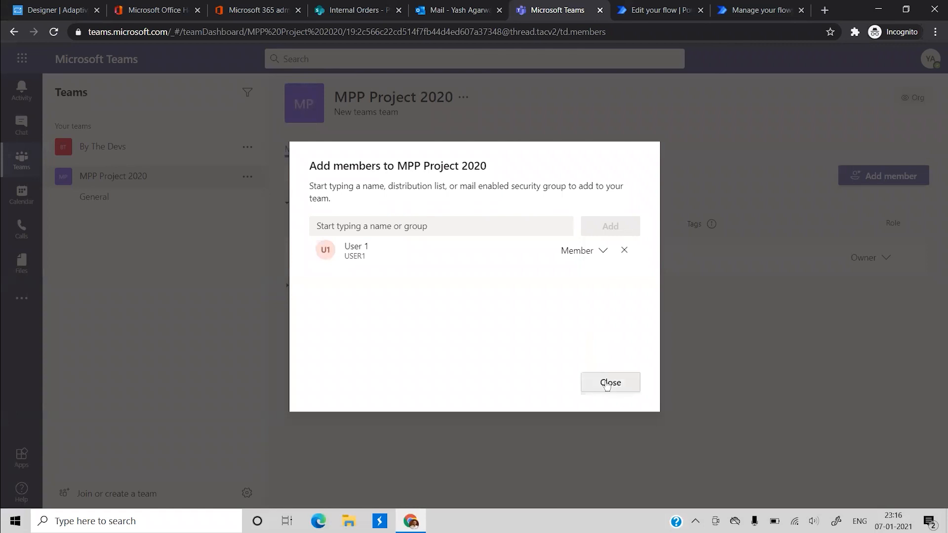
click(609, 382)
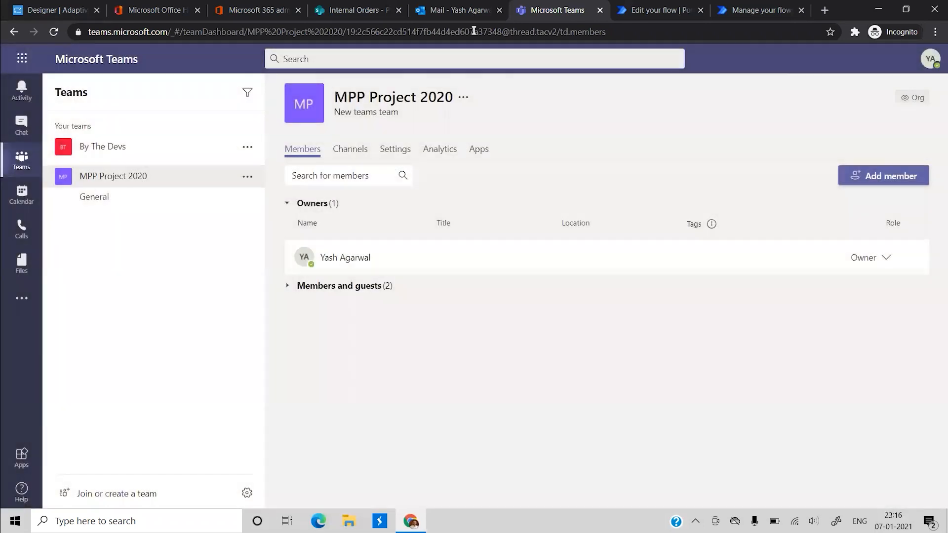
key(ctrl+Tab)
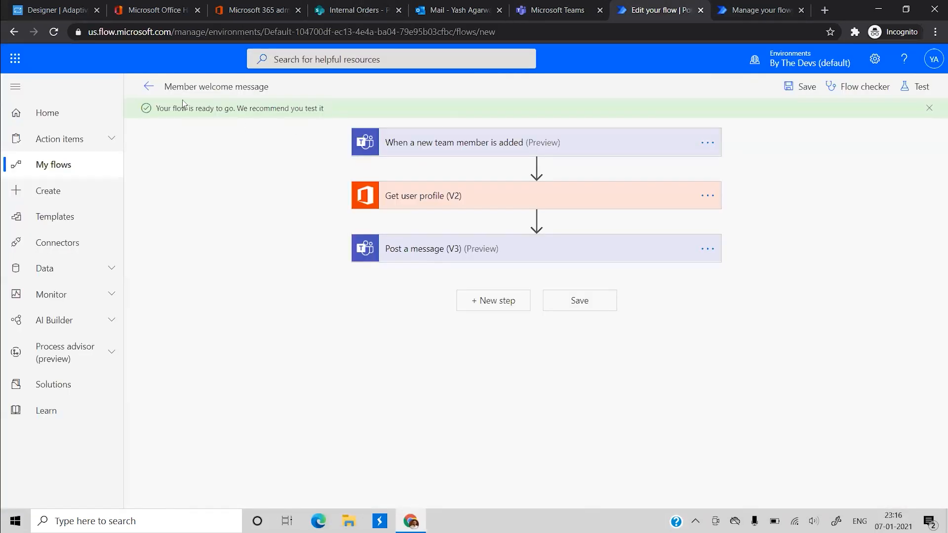
Check the run history of the Member welcome message flow, refreshing it for new runs.
click(148, 90)
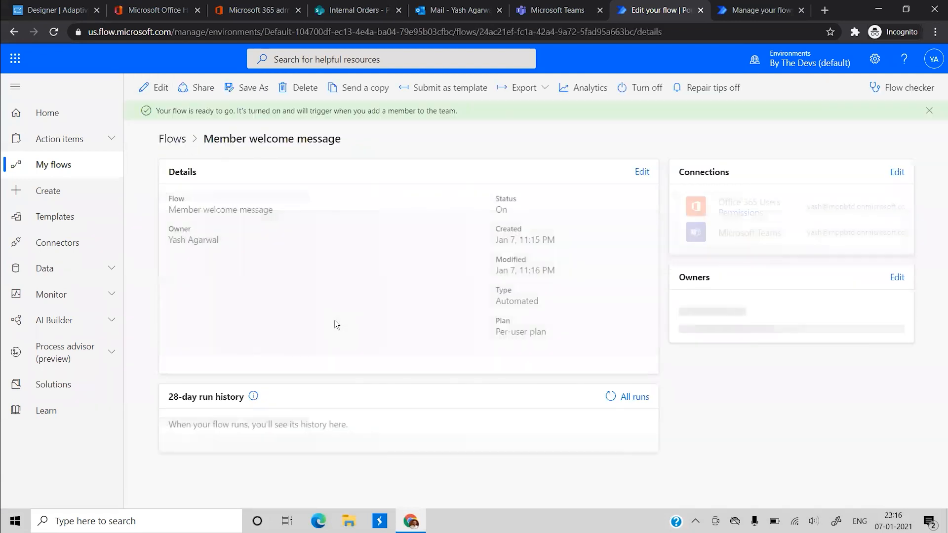
click(632, 396)
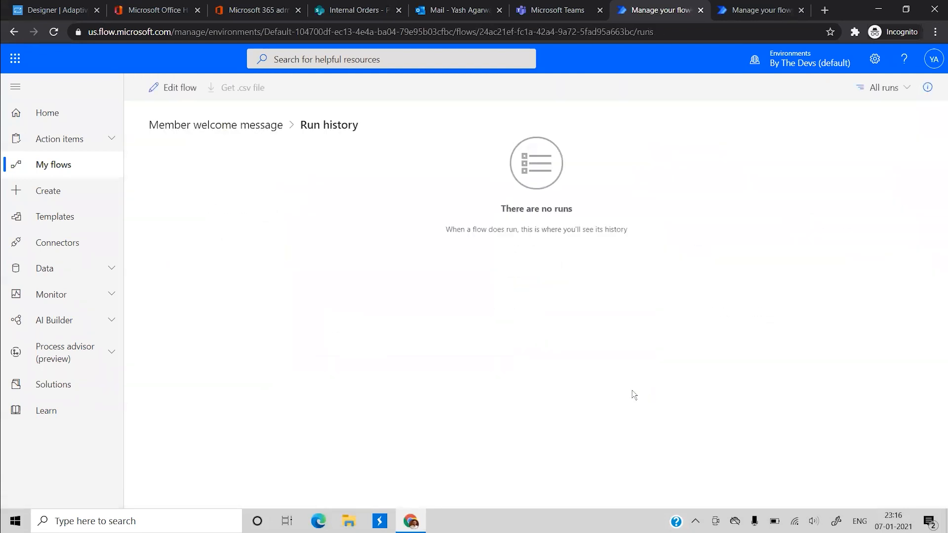
click(59, 33)
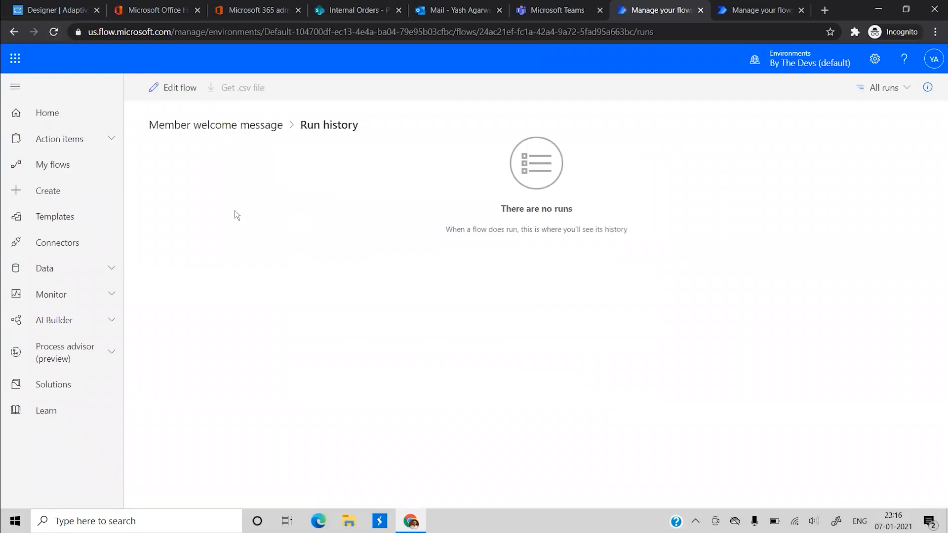
click(53, 34)
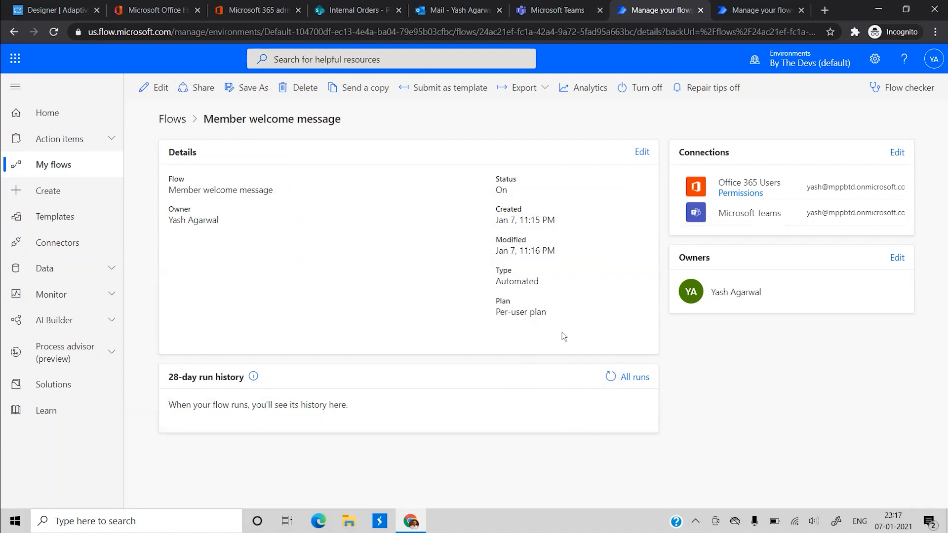
click(608, 379)
key(ctrl+super+Right)
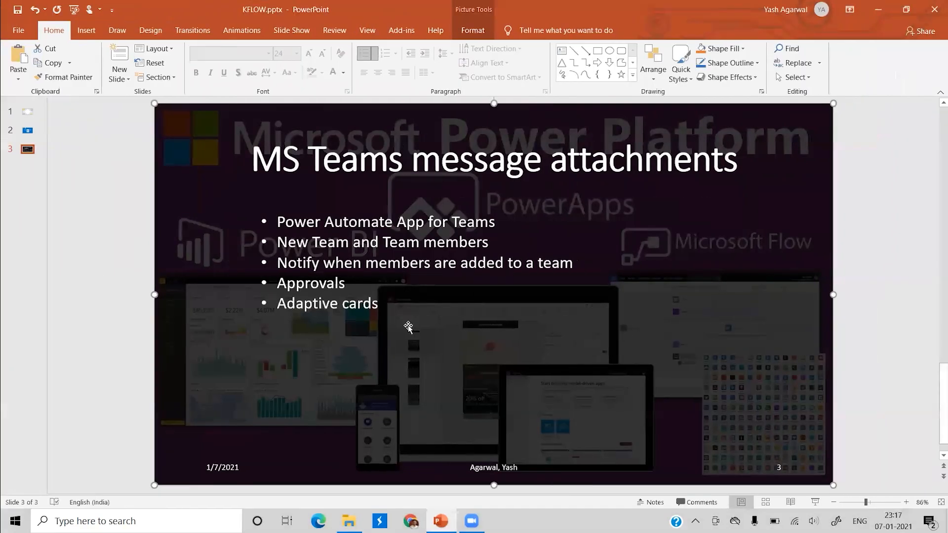
key(ctrl+super+Left)
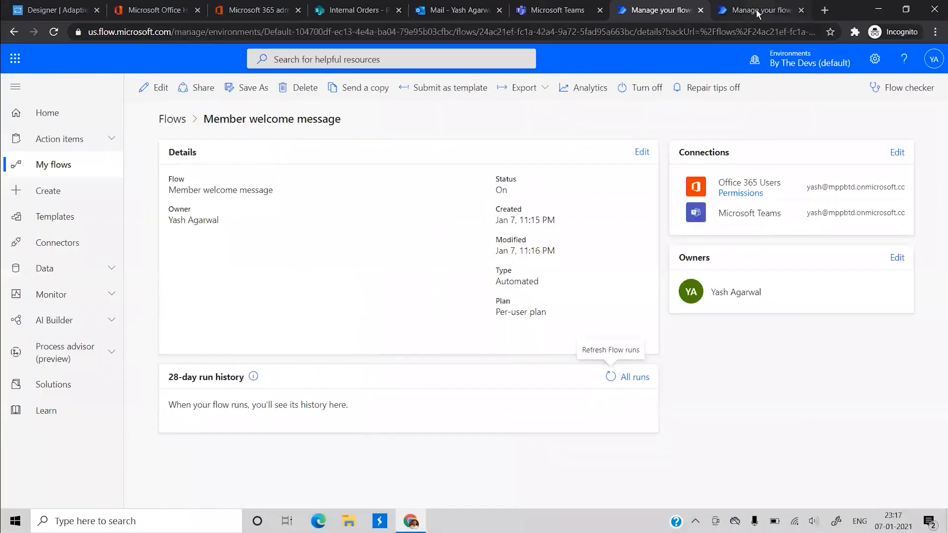
Create a new instant cloud flow from blank with the Manually trigger a flow trigger.
click(758, 11)
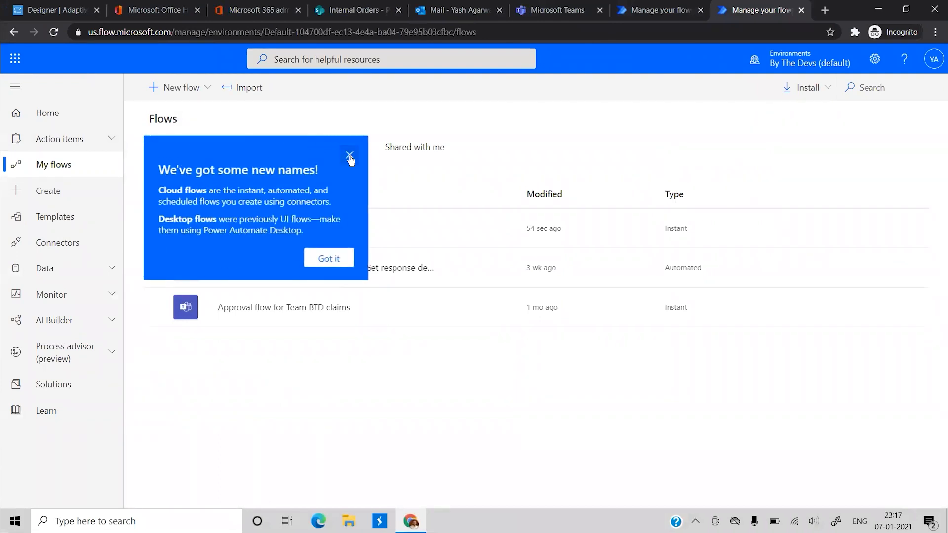
click(349, 155)
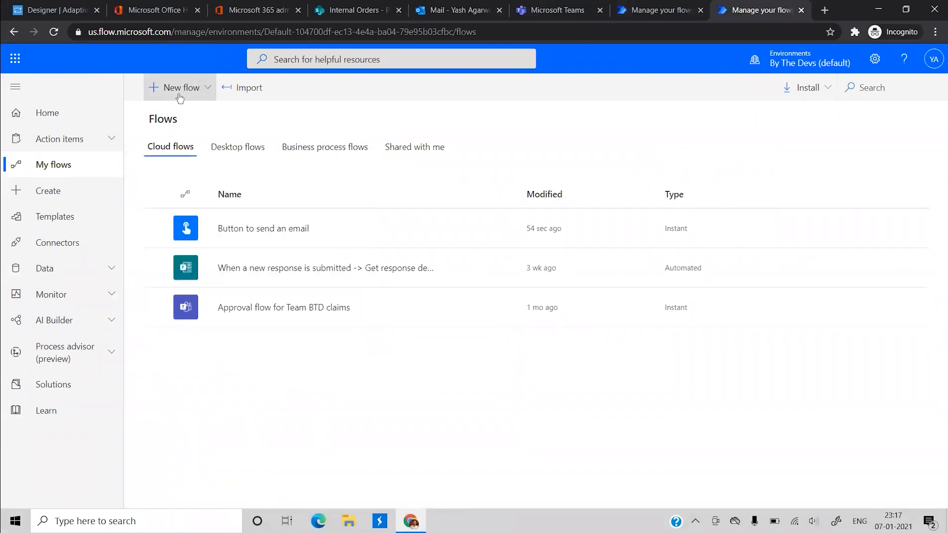
click(177, 94)
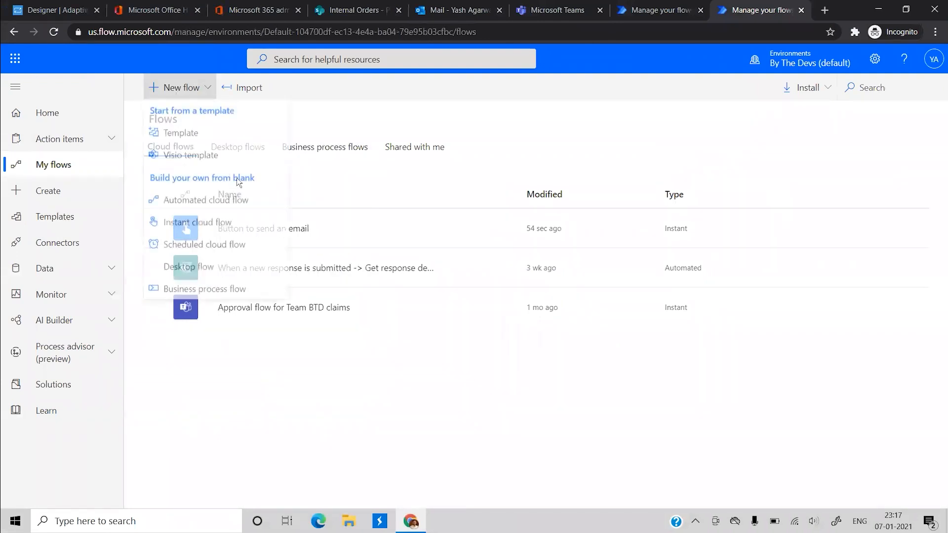
click(231, 223)
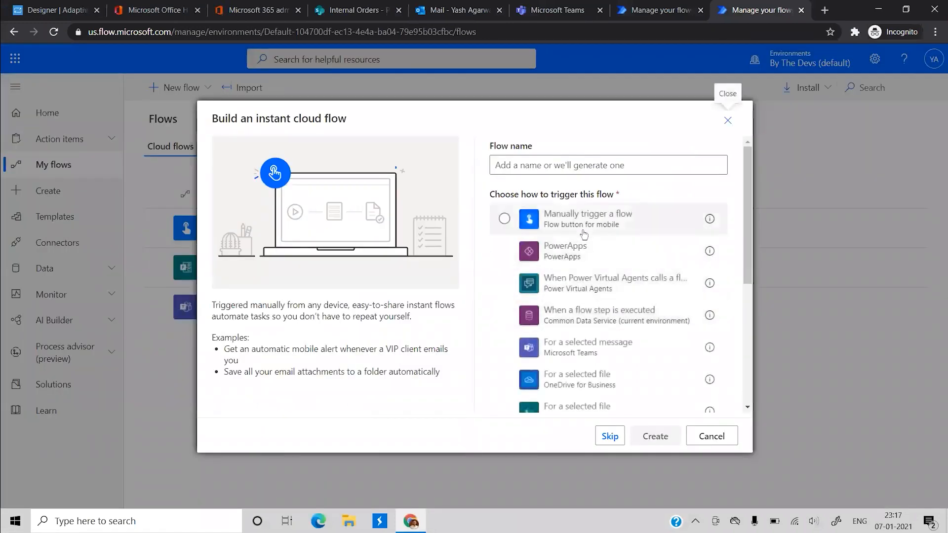
click(584, 234)
click(655, 436)
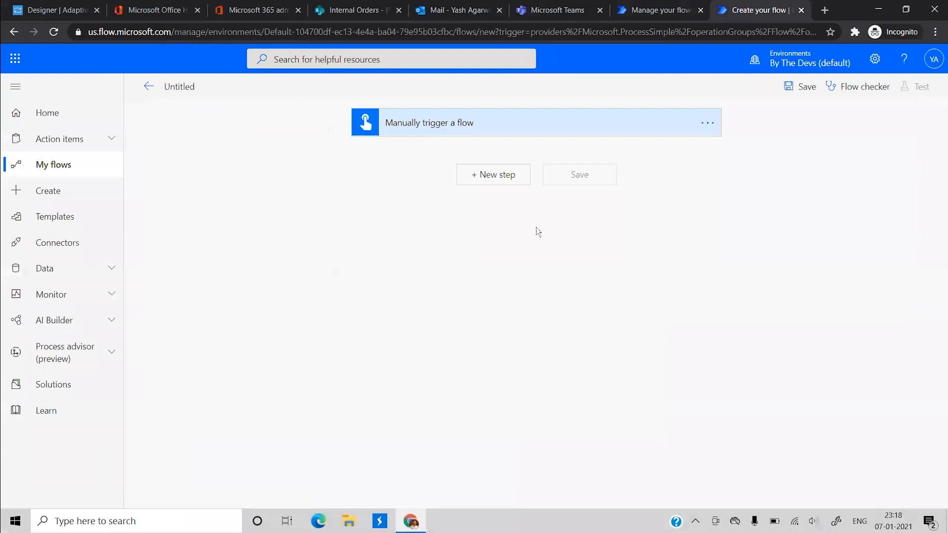
Add a text input named Item to the manual trigger.
click(498, 178)
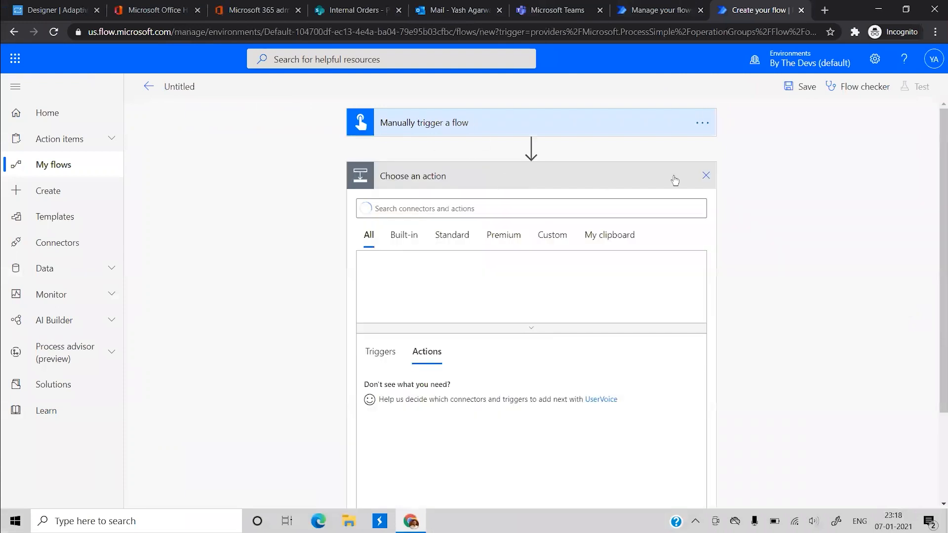
click(575, 124)
click(429, 158)
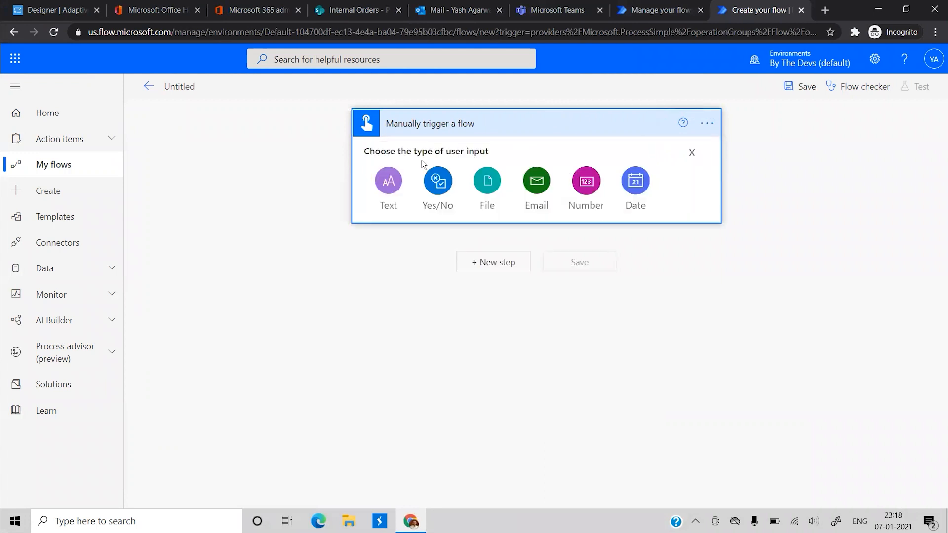
click(399, 176)
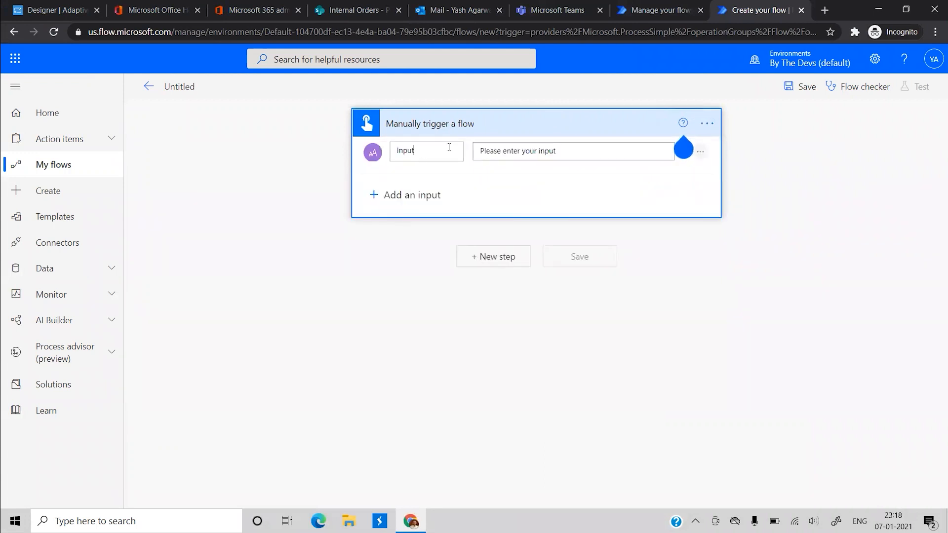
text(Items)
key(BackSpace)
Add a number input named Amount to the manual trigger.
click(393, 194)
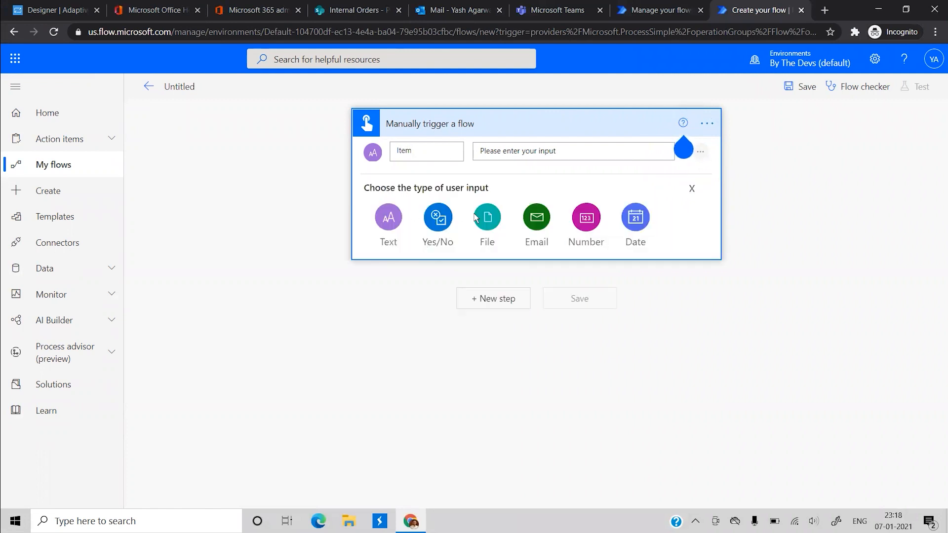
click(588, 217)
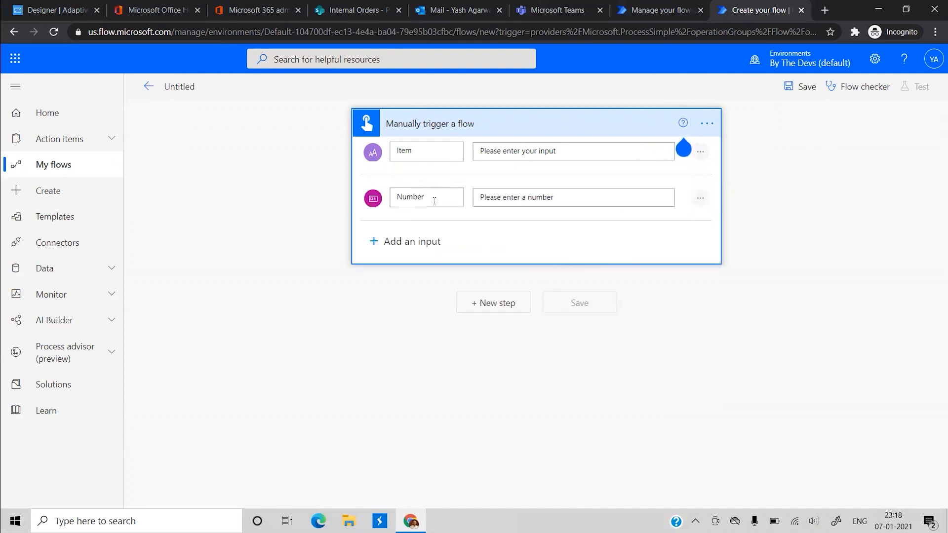
double_click(426, 199)
text(Amount)
Rename the trigger's text input as Bill and add a date input named Bill Date.
click(383, 246)
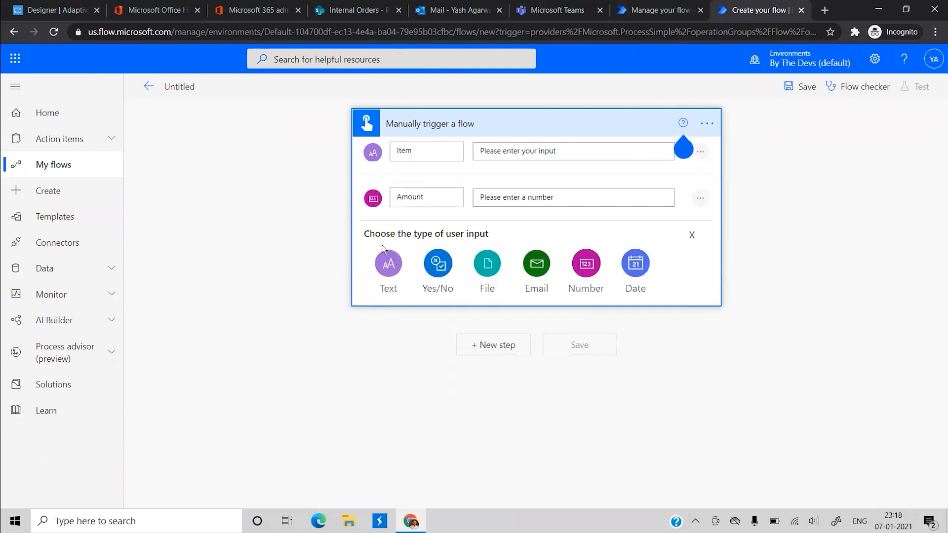
double_click(431, 149)
text(Bill)
drag(433, 292, 402, 337)
click(402, 336)
click(627, 260)
triple_click(422, 243)
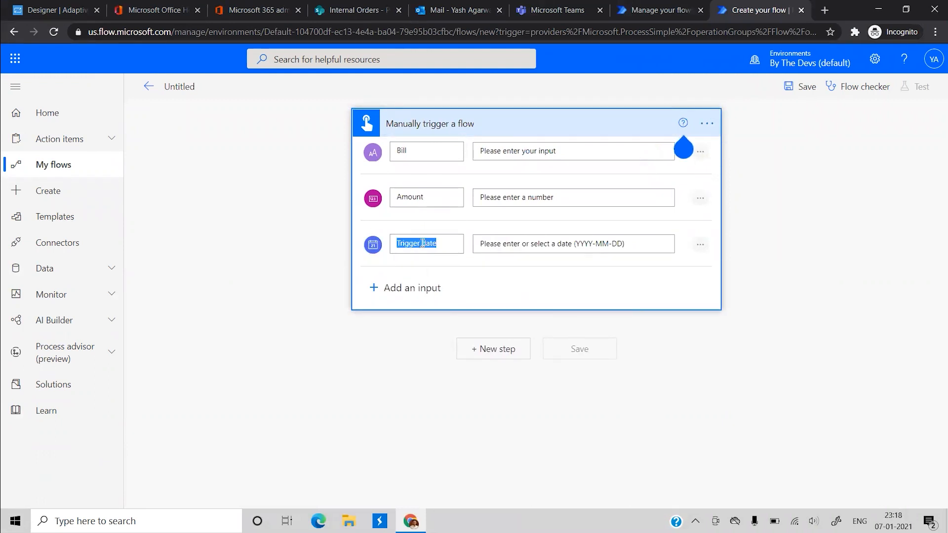
text(Bill D)
Add a Create an approval action after the trigger with the approval type Approve/Reject - First to respond.
click(487, 348)
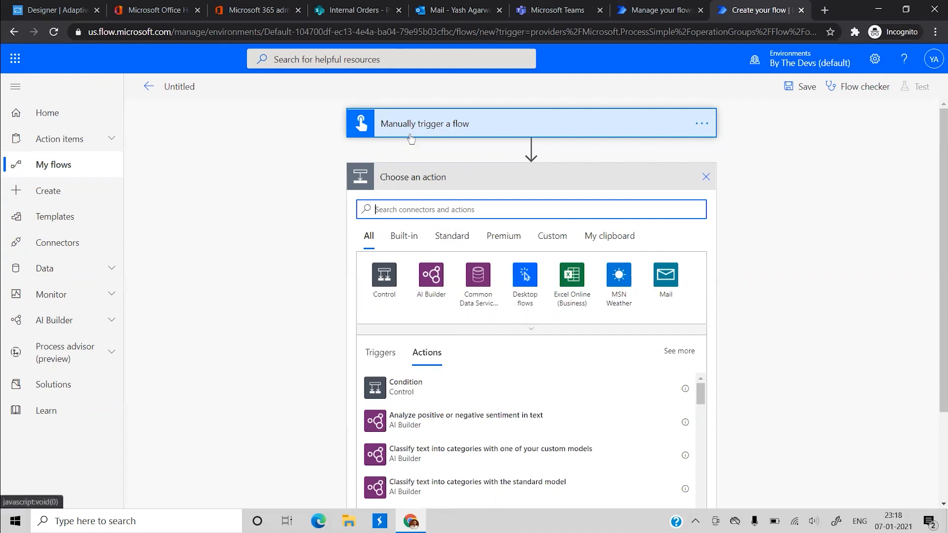
click(454, 127)
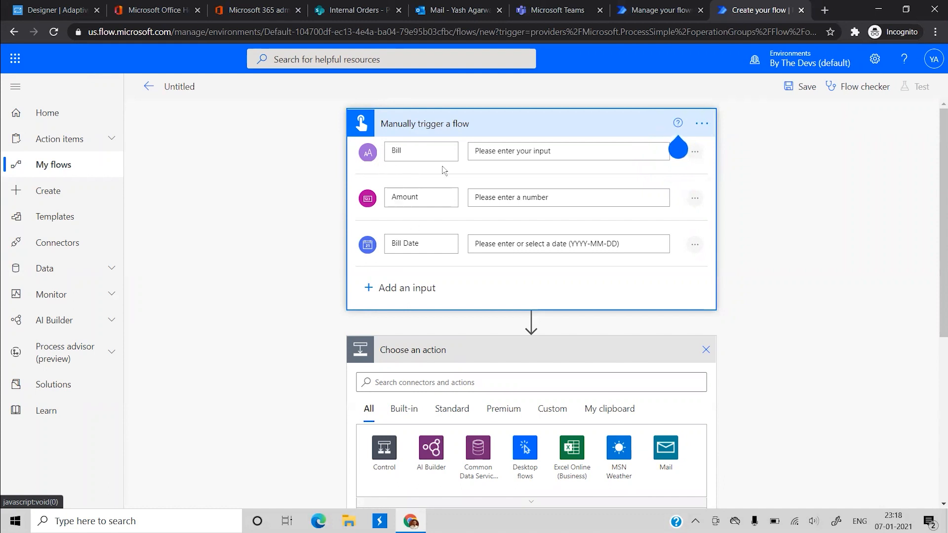
click(493, 126)
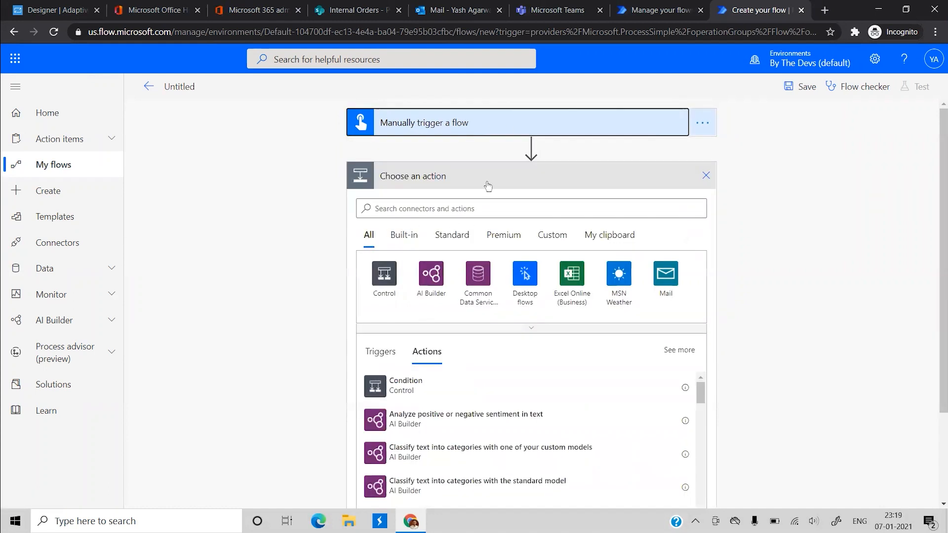
click(442, 207)
text(approval)
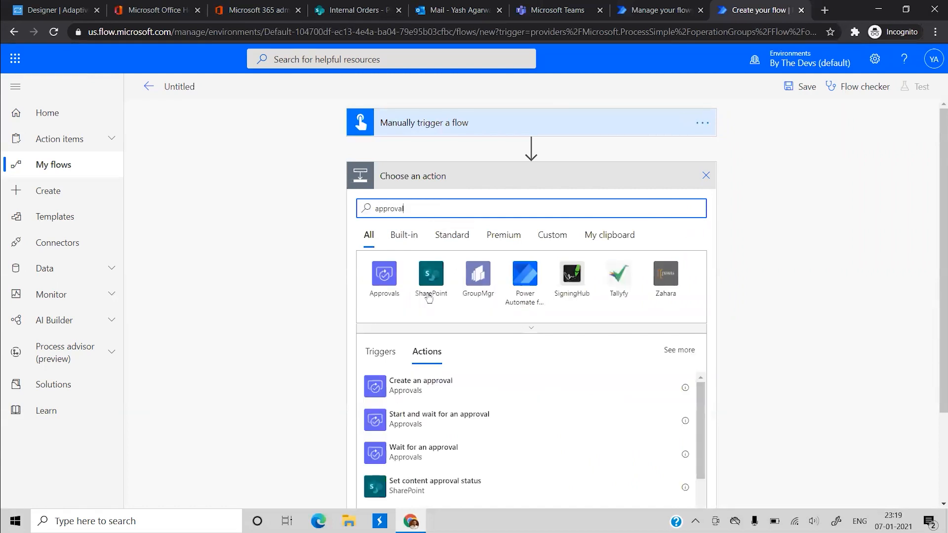
scroll(420, 385, down, 2)
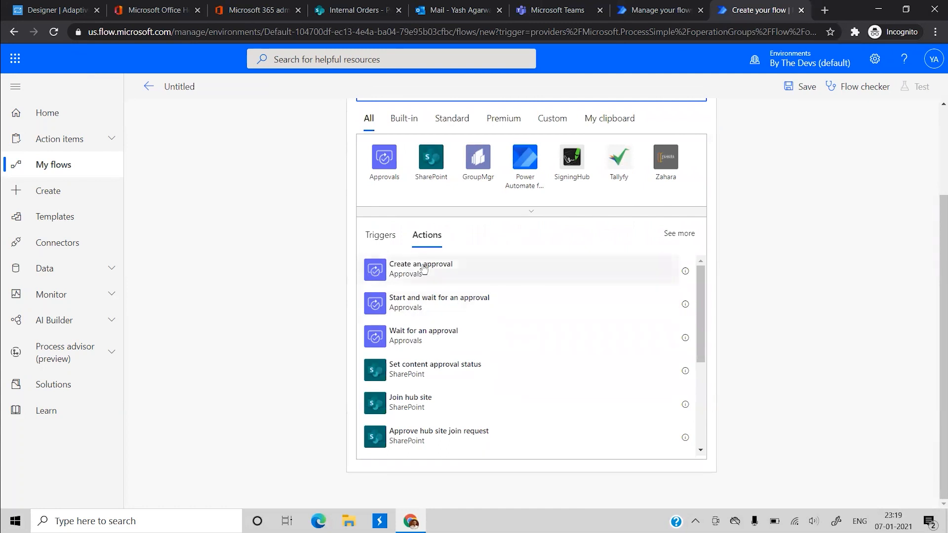
click(424, 270)
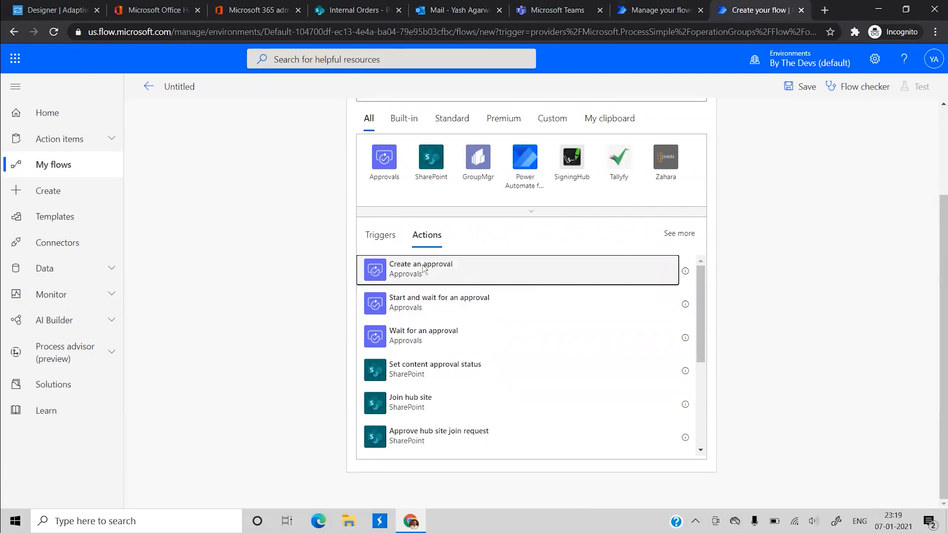
click(514, 206)
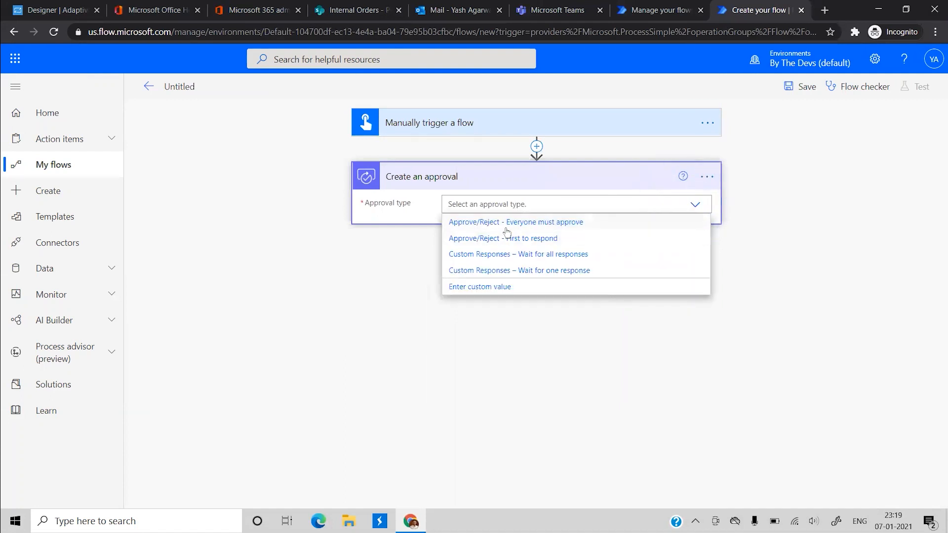
click(563, 238)
click(495, 262)
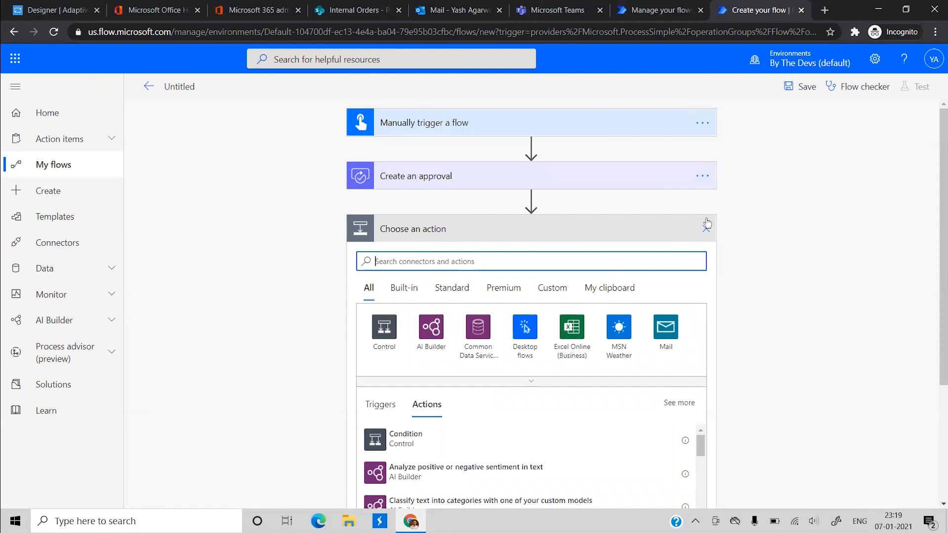
click(707, 229)
click(586, 178)
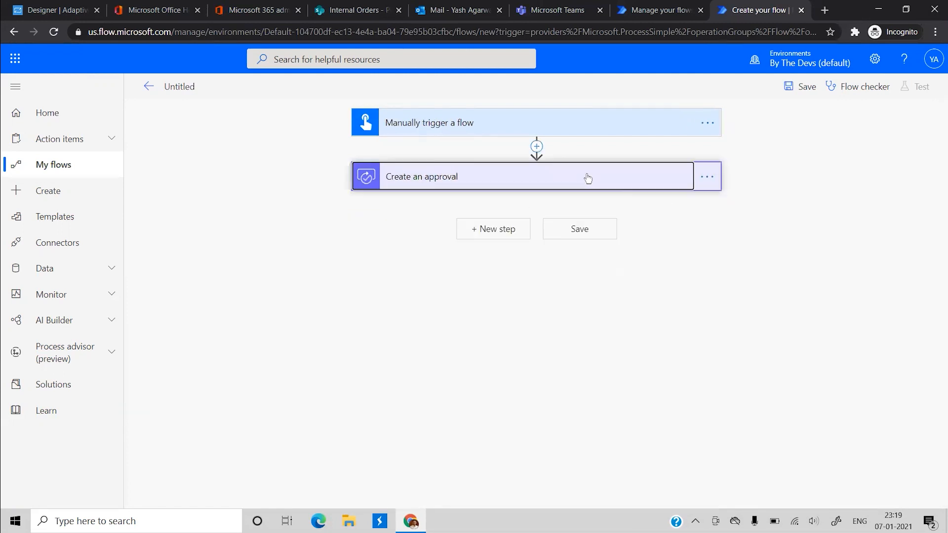
Title the approval Reimbursement Request and assign it to the flow owner.
click(488, 220)
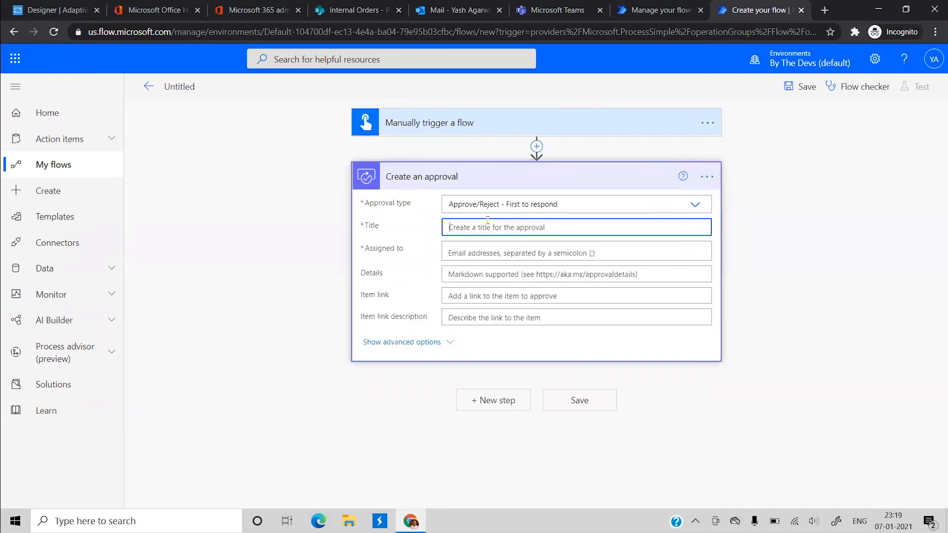
text(Reimbursement Request)
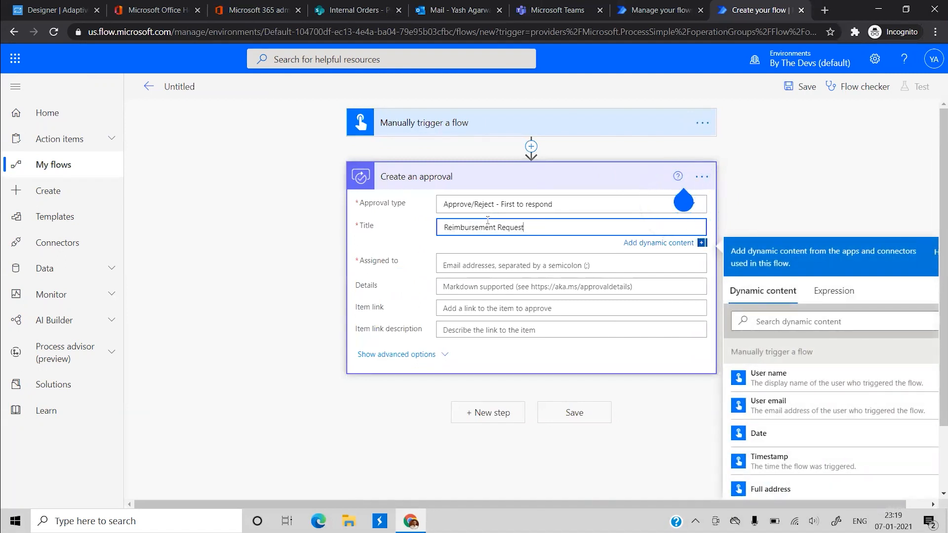
click(515, 257)
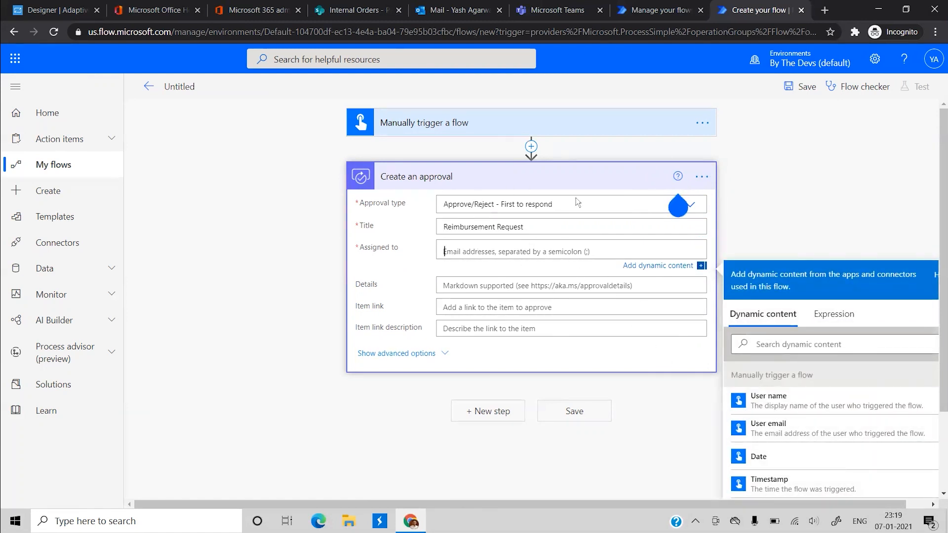
scroll(598, 210, down, 1)
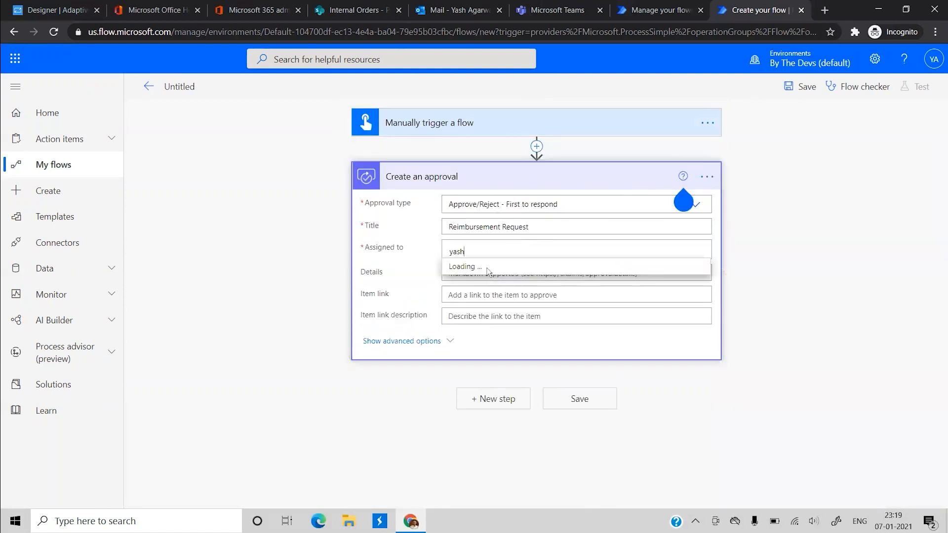
click(493, 271)
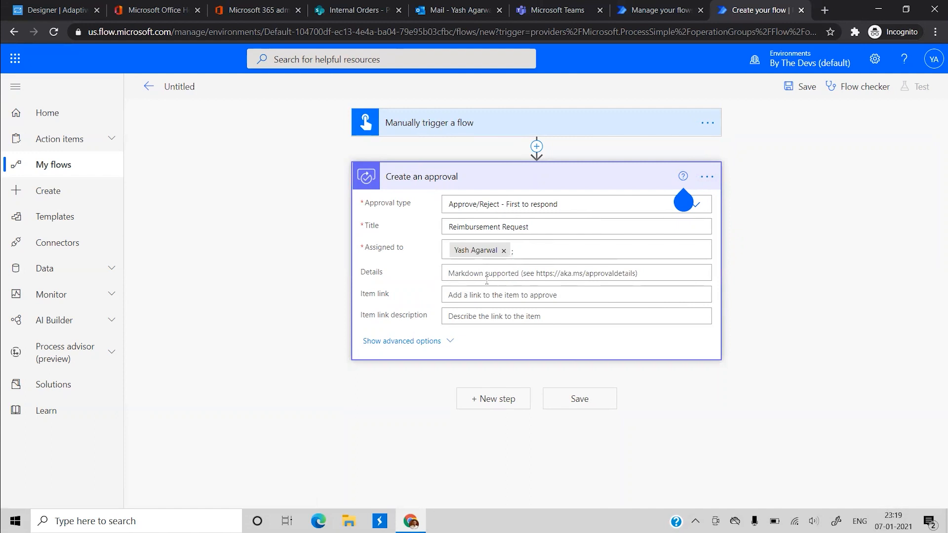
Fill in the approval details with "Reimbursement Request for" followed by the trigger's User name dynamic value.
click(466, 274)
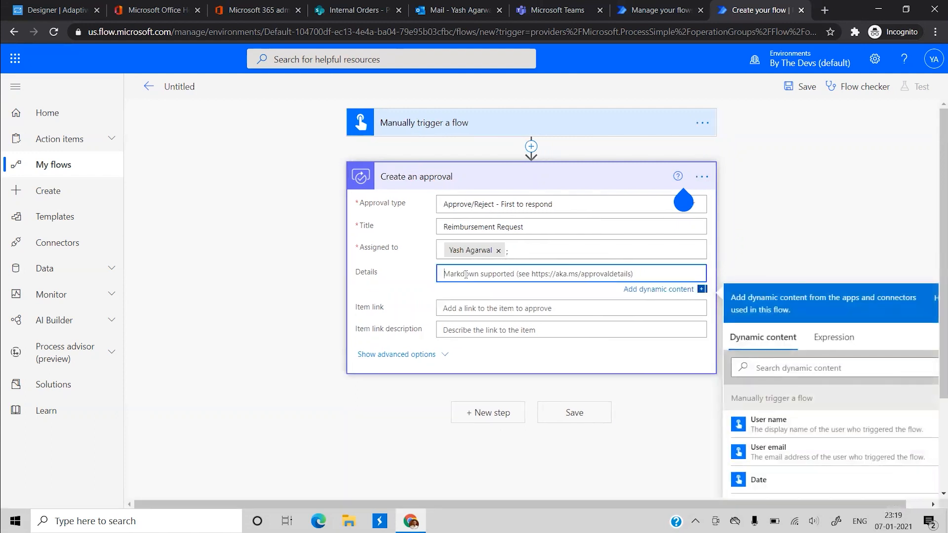
text(Reimburs)
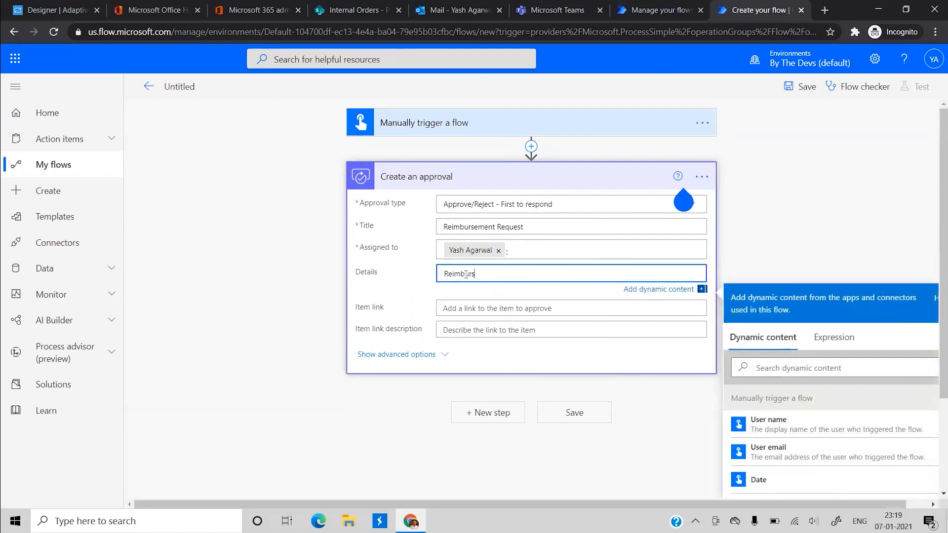
text(ement Request for)
click(756, 426)
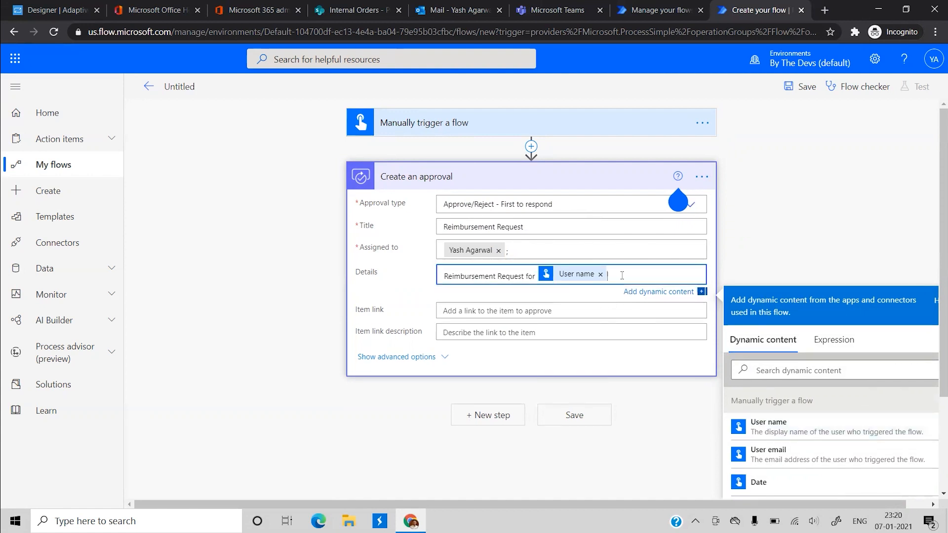
Add a Details: heading to the approval details, followed by a Bill No: line containing the trigger's Bill dynamic value.
key(Return)
key(Return)
text(Details:)
key(Return)
key(Return)
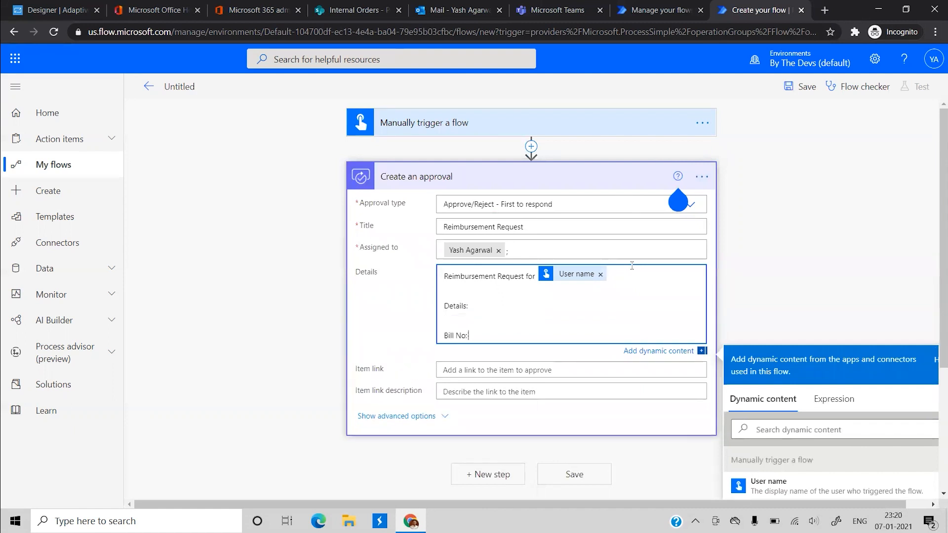
scroll(632, 266, down, 3)
scroll(741, 449, down, 3)
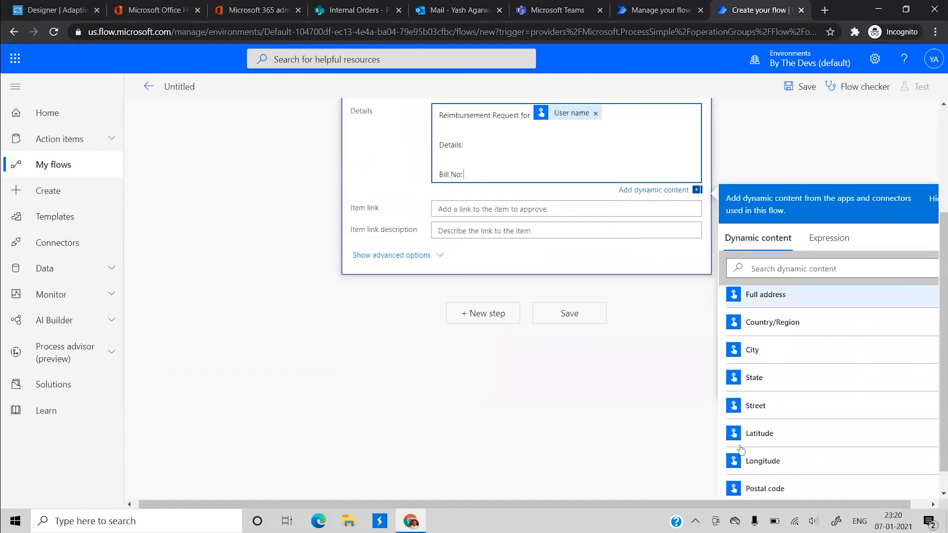
scroll(740, 450, down, 2)
scroll(766, 462, up, 1)
scroll(775, 410, down, 1)
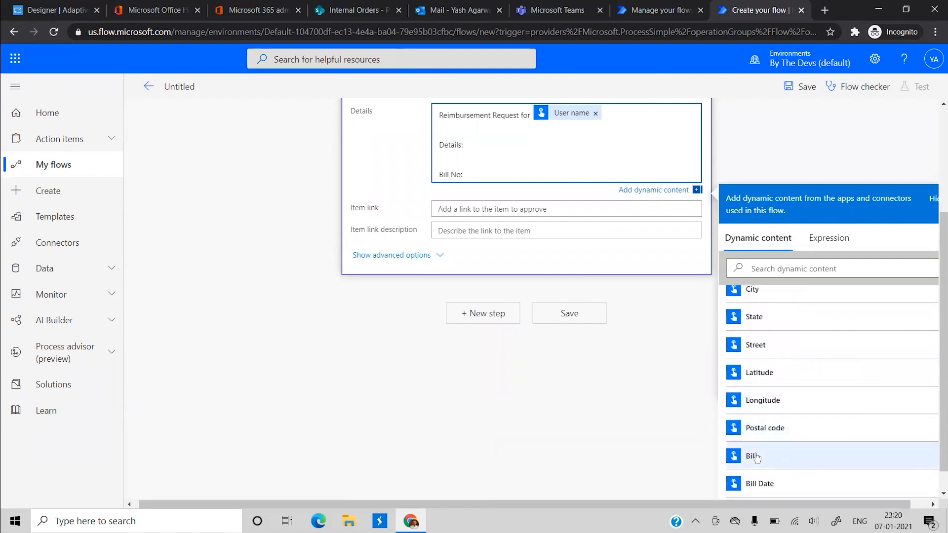
click(753, 456)
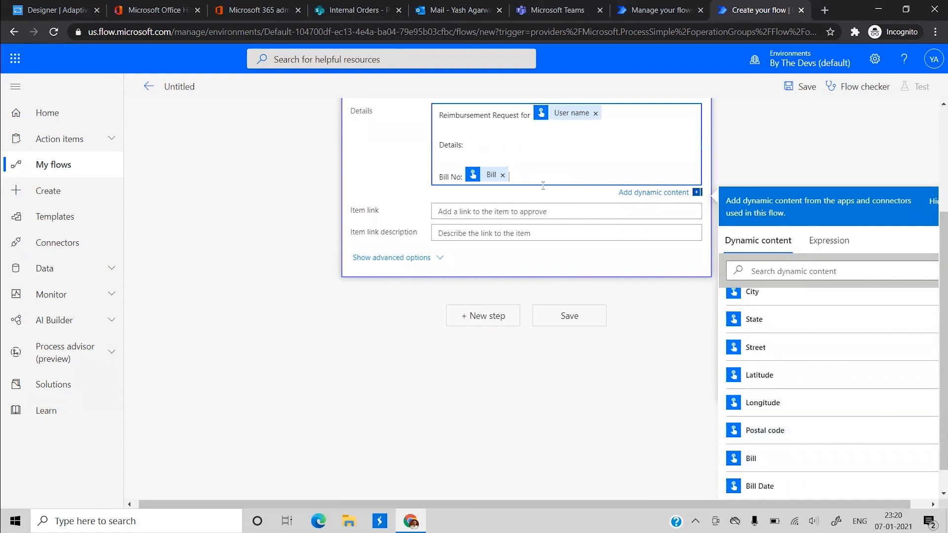
Add a Bill Date: line to the approval details with the trigger's Bill Date dynamic value.
key(Return)
text(Bill Datye)
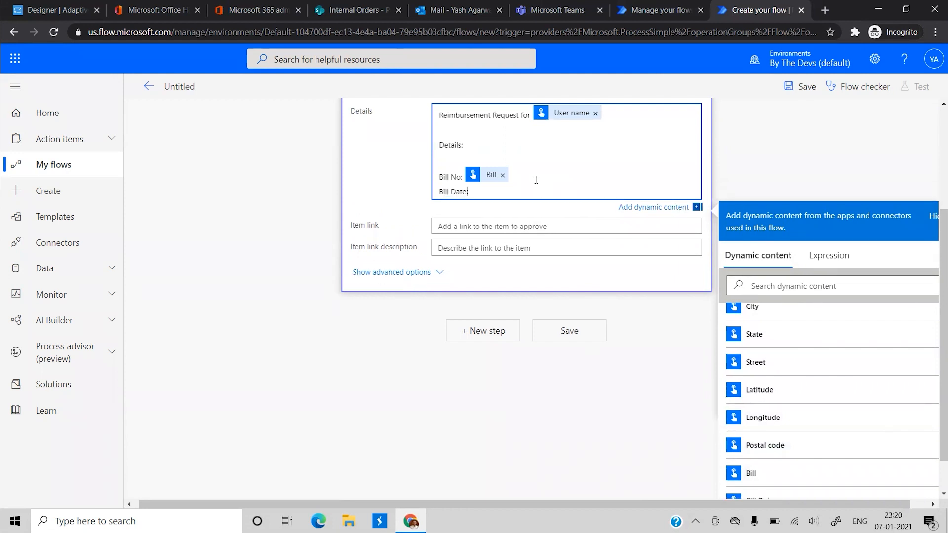
click(788, 285)
text(date)
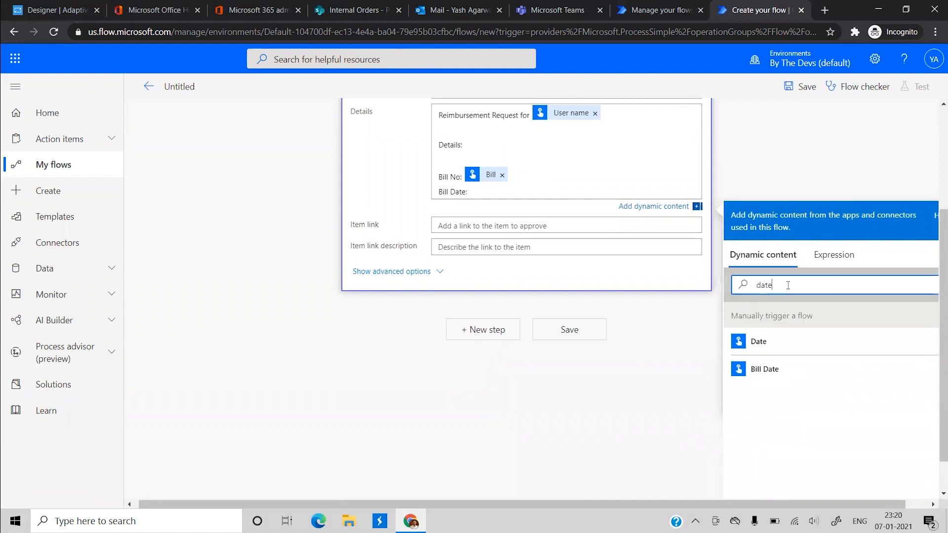
click(765, 369)
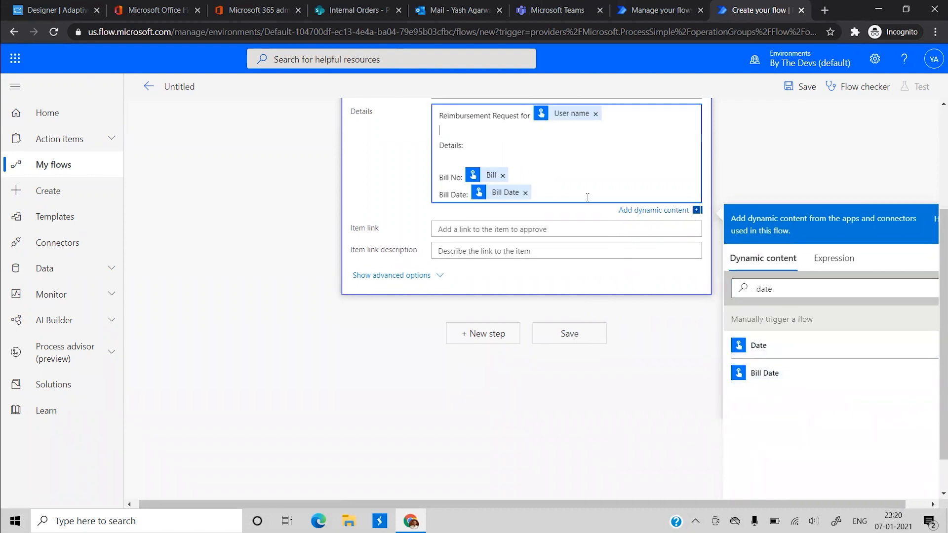
Add an Amount: line to the approval details with the trigger's Amount dynamic value.
key(Return)
text(Amount:)
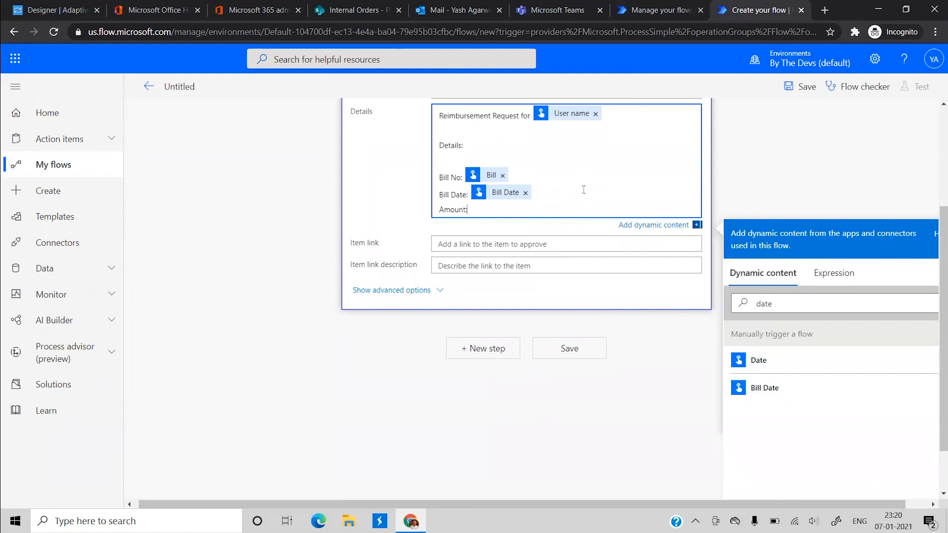
double_click(794, 302)
text(amoun)
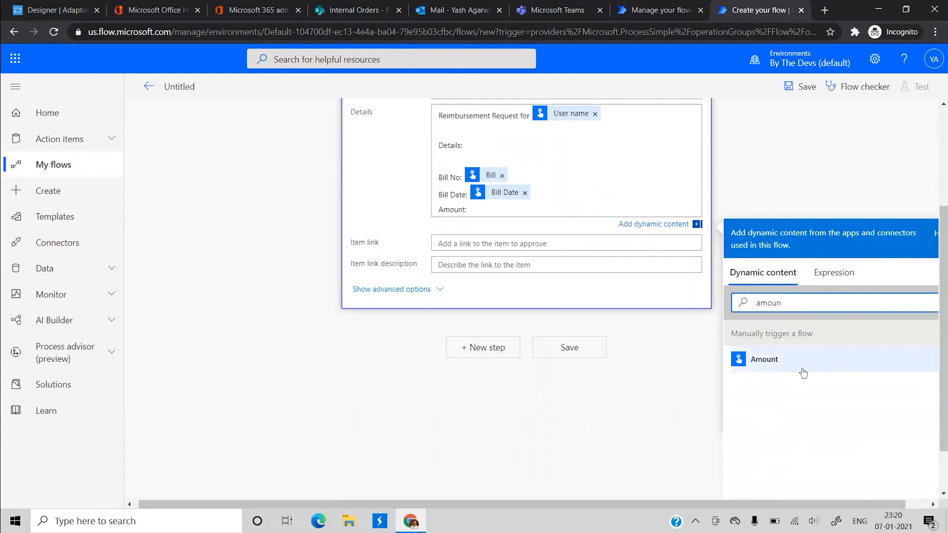
click(802, 368)
Close the approval details with the sentence "Kindly review and provide a response. Thanks!" after a blank line.
key(Return)
key(Return)
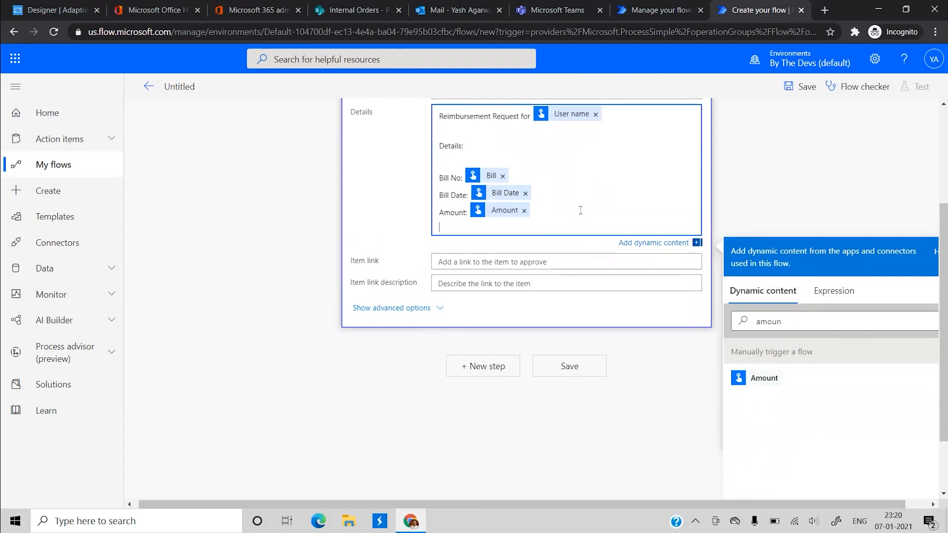
text(Kindly review and)
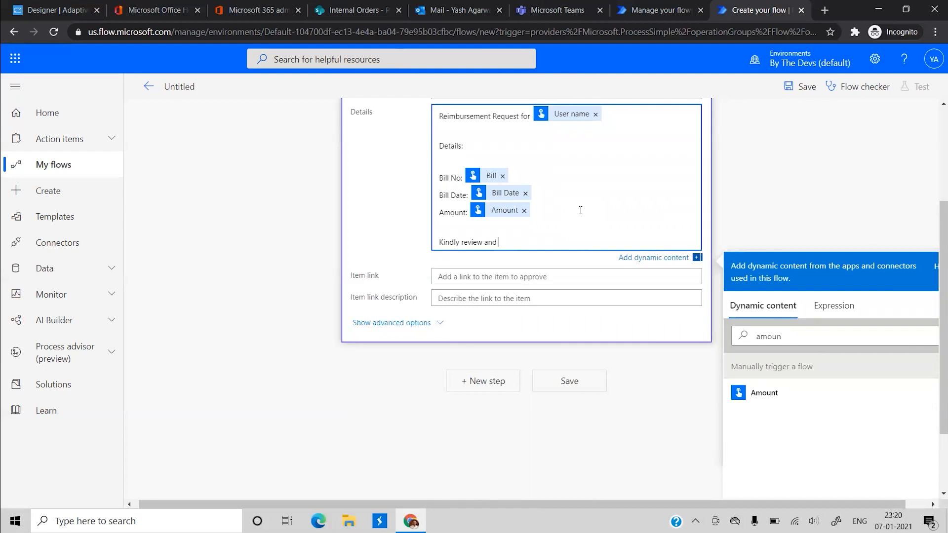
text( provide a response. Thanks!)
Add the Microsoft Teams action Post your own adaptive card as the Flow bot to a user after the approval.
click(485, 389)
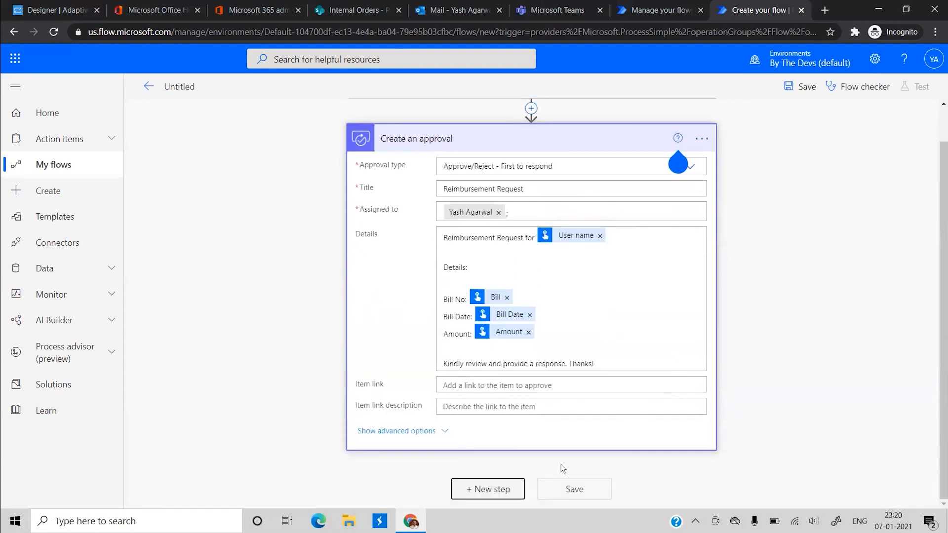
click(513, 495)
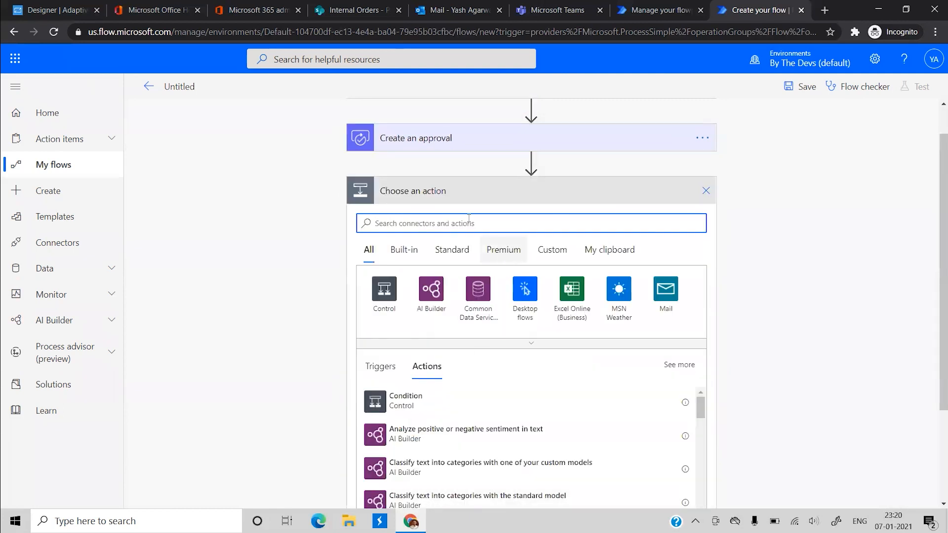
text(teams)
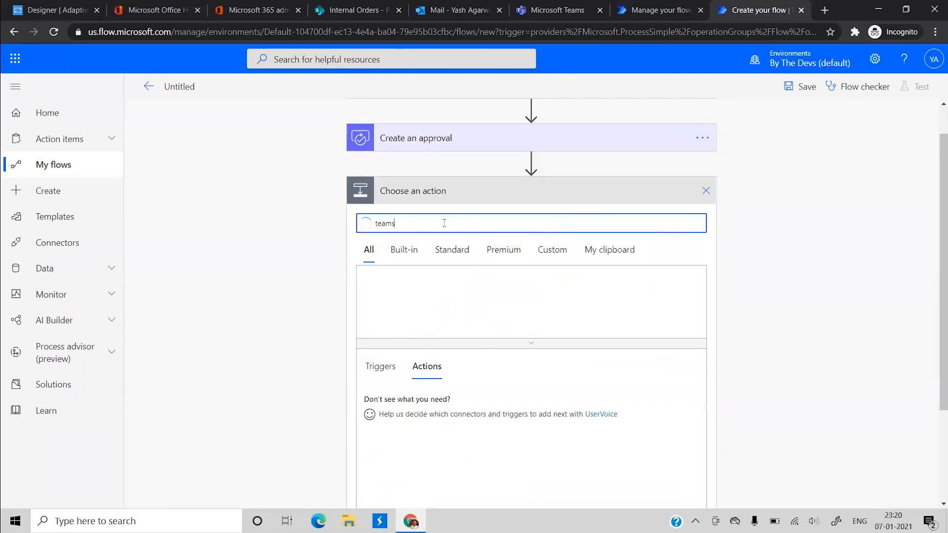
click(389, 302)
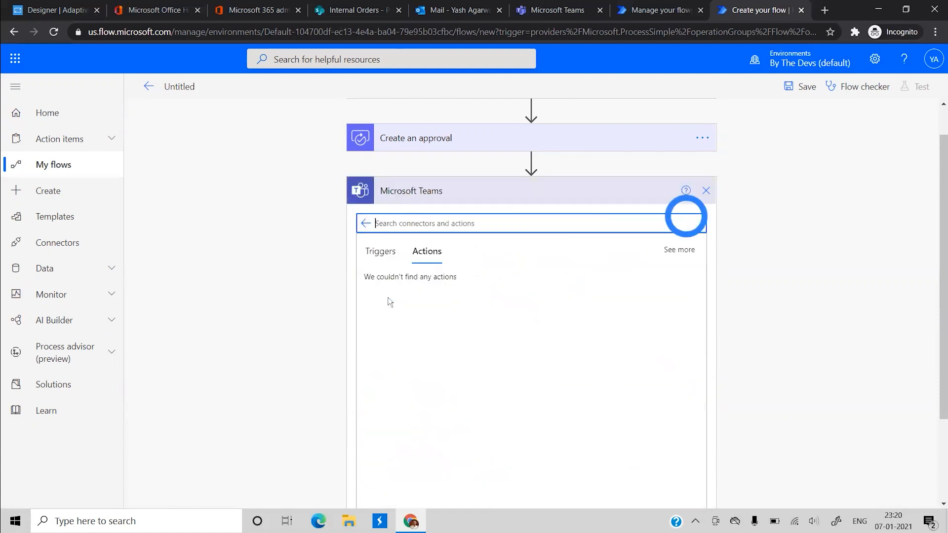
text(adaptv)
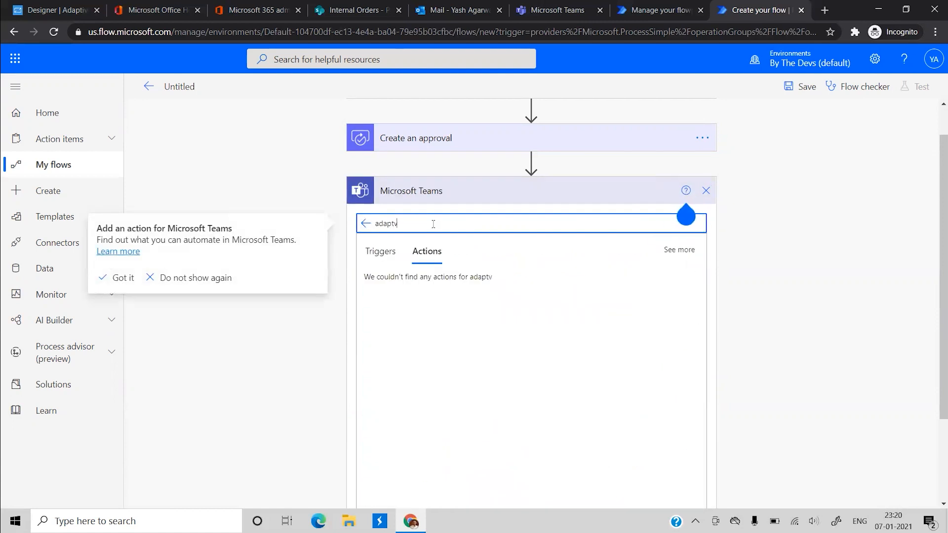
key(BackSpace)
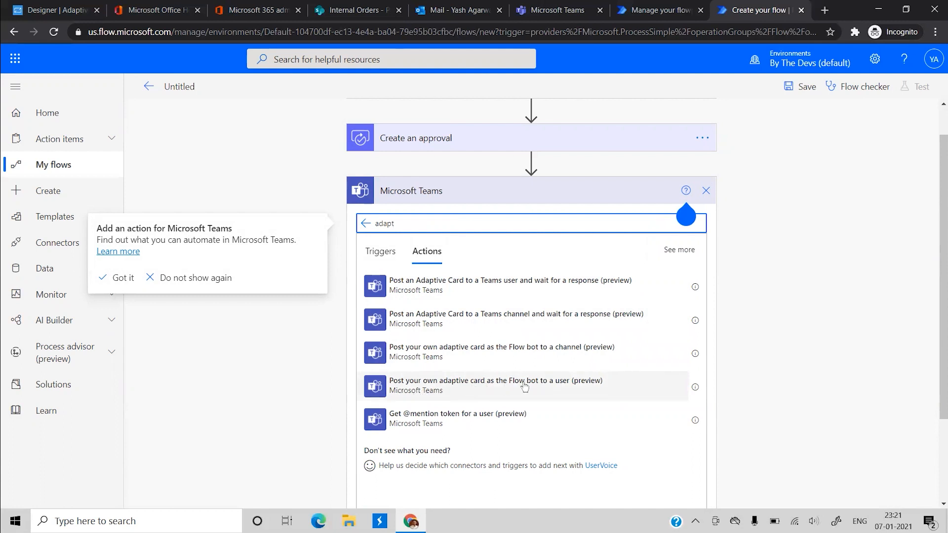
click(525, 388)
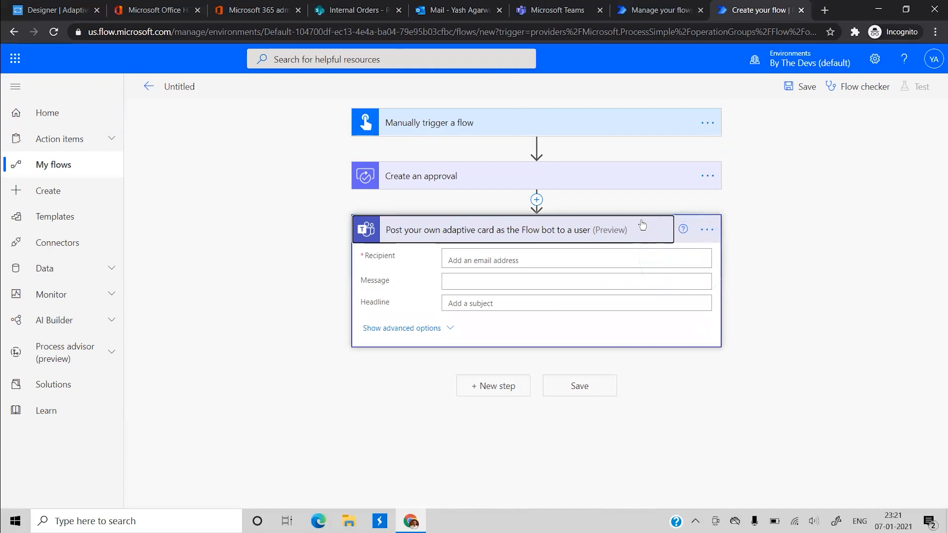
Set the flow owner as the adaptive card's recipient and show the action's advanced options.
click(683, 254)
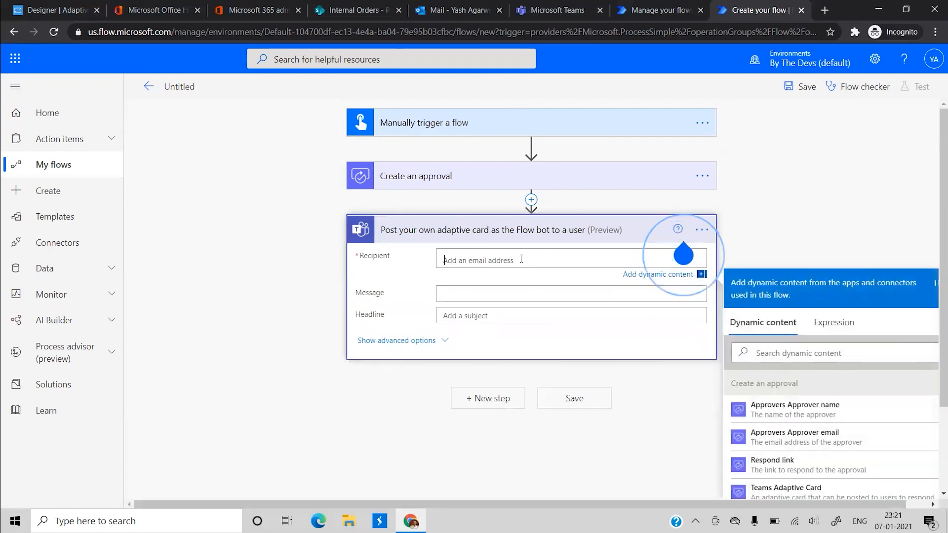
text(yash)
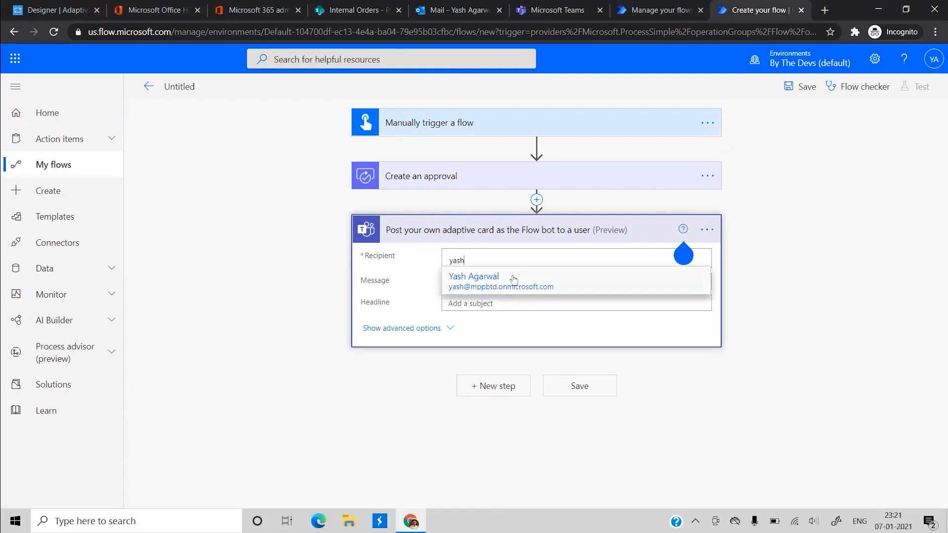
click(513, 279)
click(502, 282)
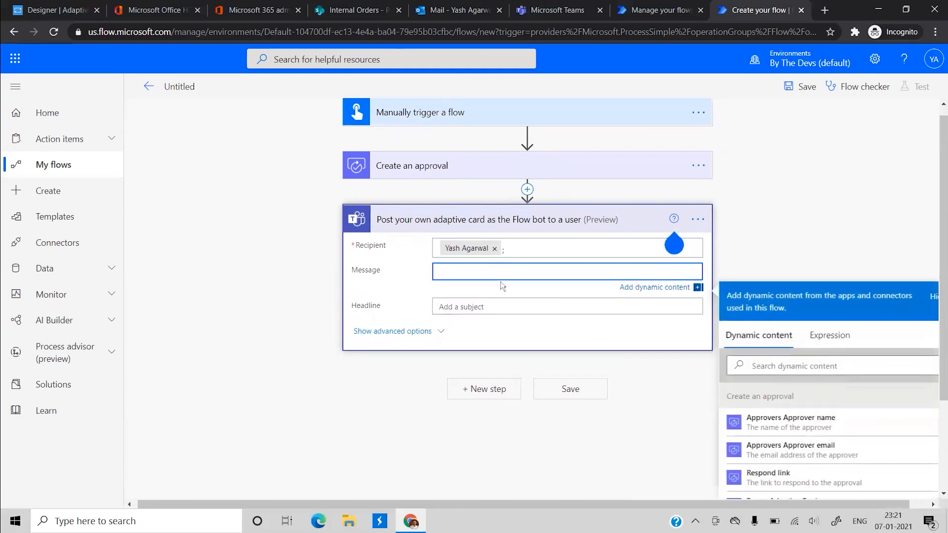
click(453, 317)
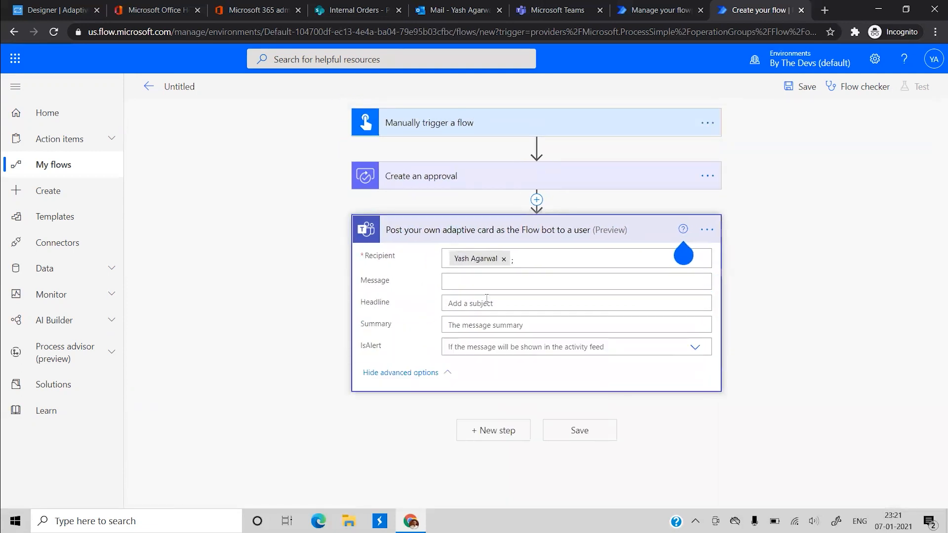
Insert the Teams Adaptive Card dynamic value from Create an approval as the card action's message.
click(496, 281)
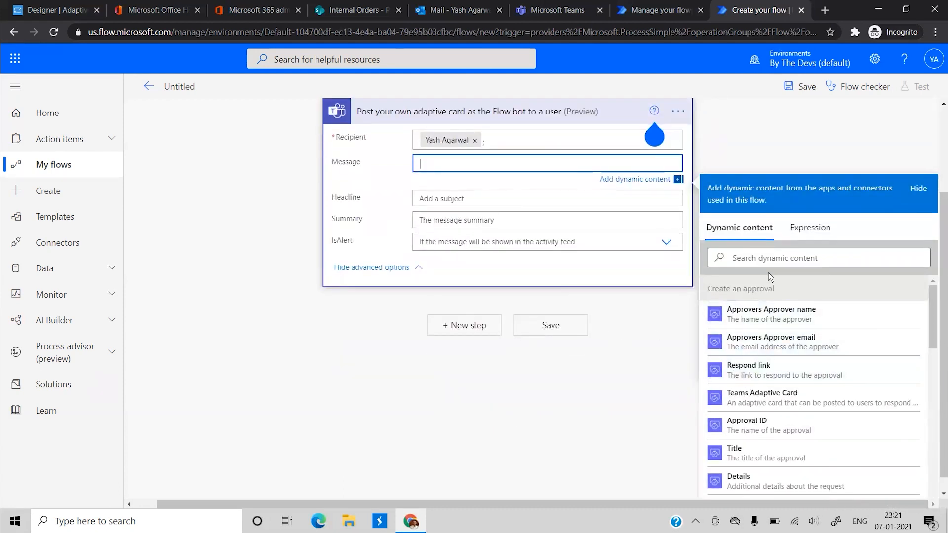
scroll(711, 376, down, 3)
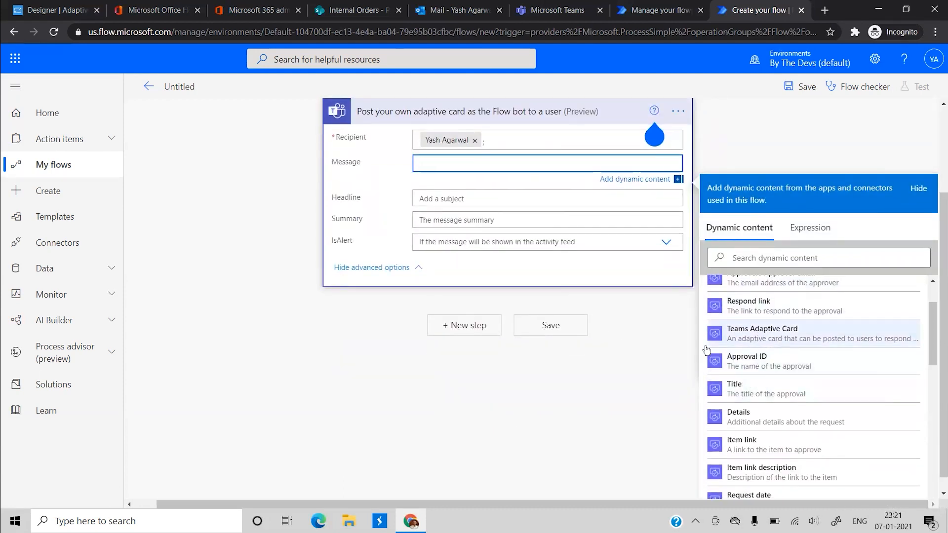
scroll(656, 378, up, 3)
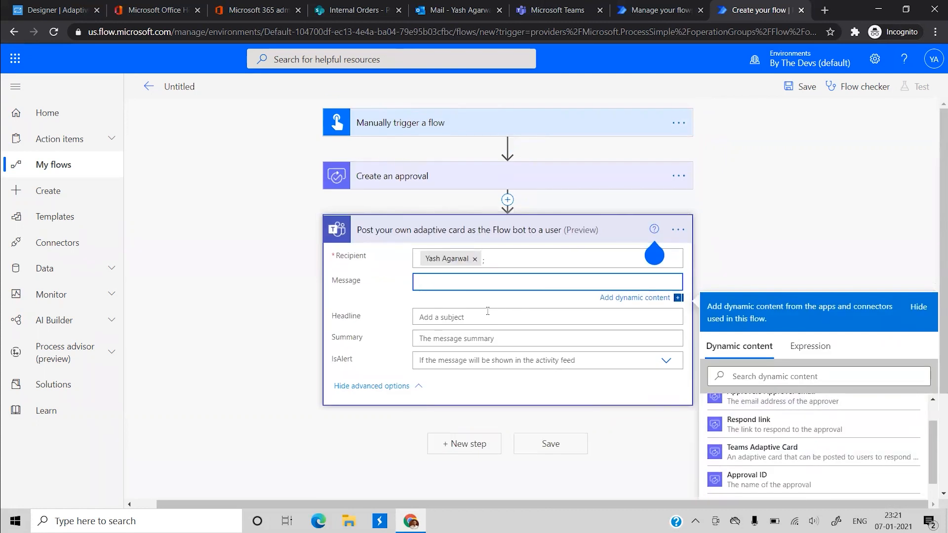
scroll(462, 310, down, 3)
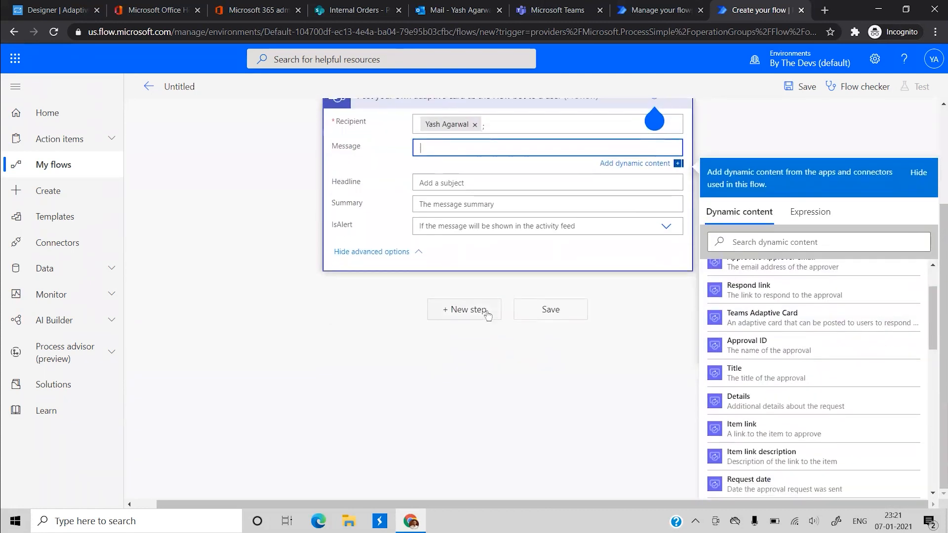
click(756, 319)
scroll(497, 262, up, 1)
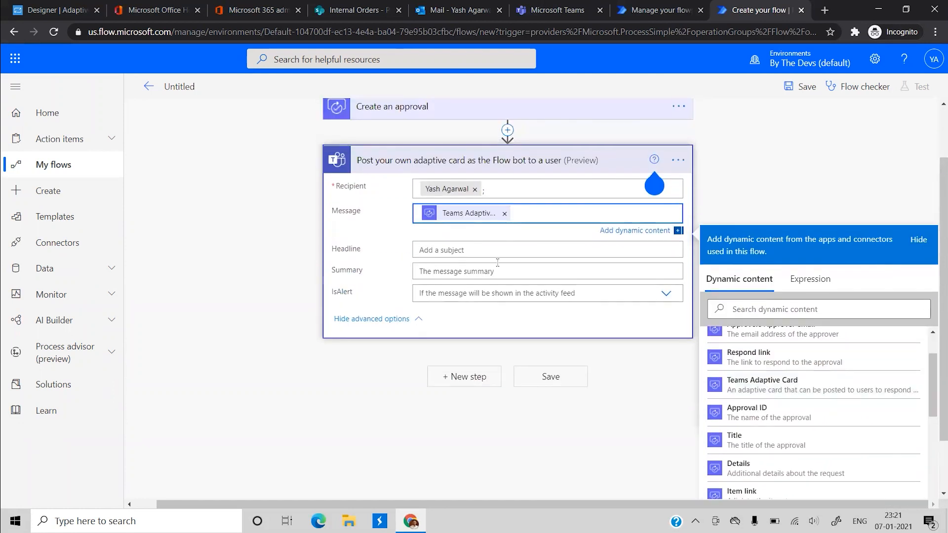
Set the card action's headline to Reimbursement Request and choose its IsAlert option.
click(477, 259)
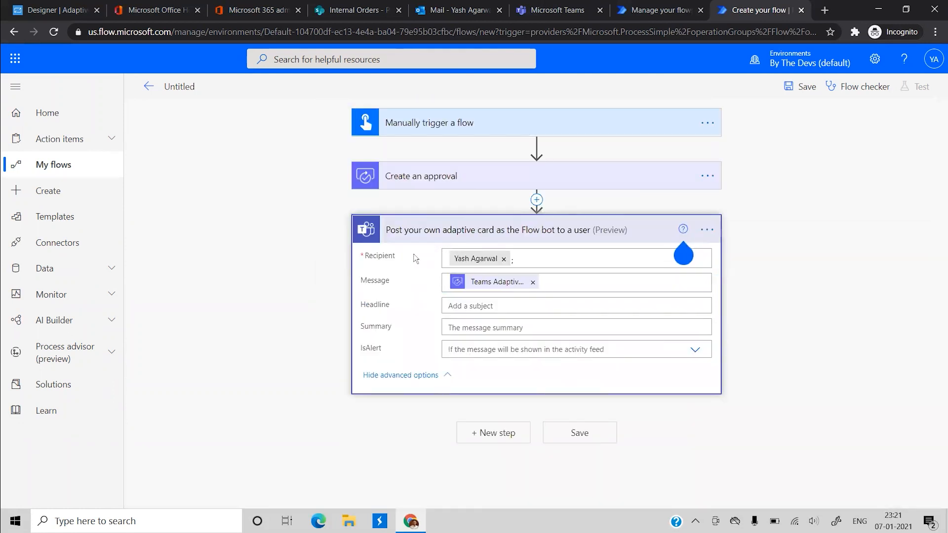
click(478, 310)
text(Reimbursement Request)
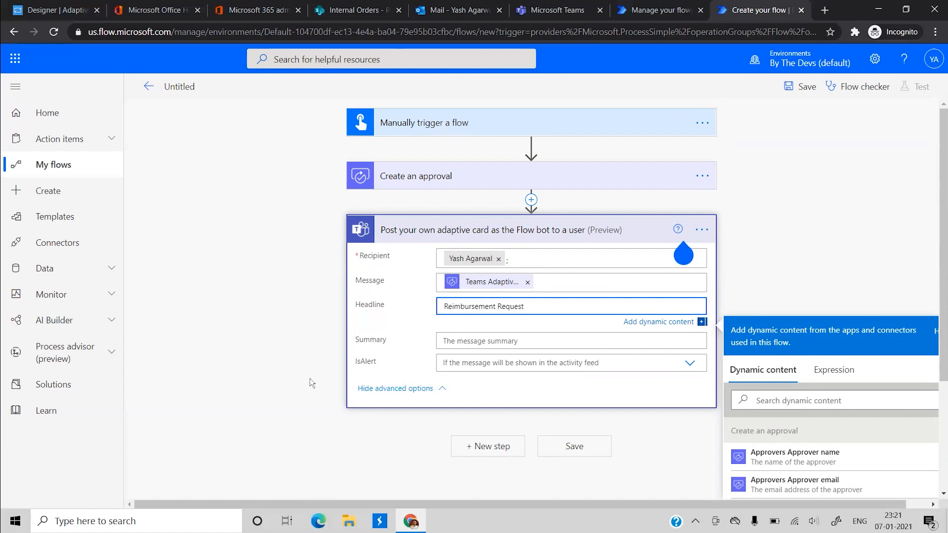
click(310, 379)
click(555, 351)
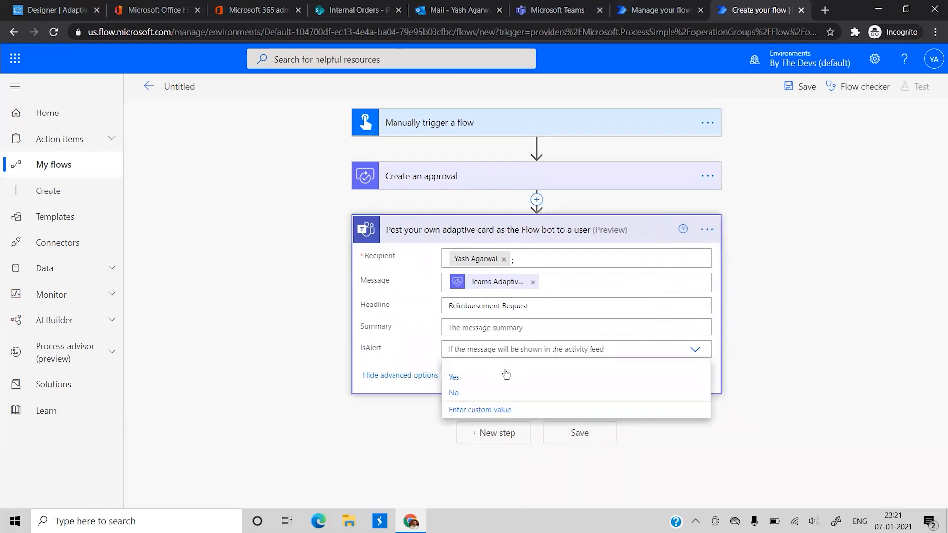
click(498, 384)
Add a Wait for an approval action after the Teams adaptive card action.
click(503, 433)
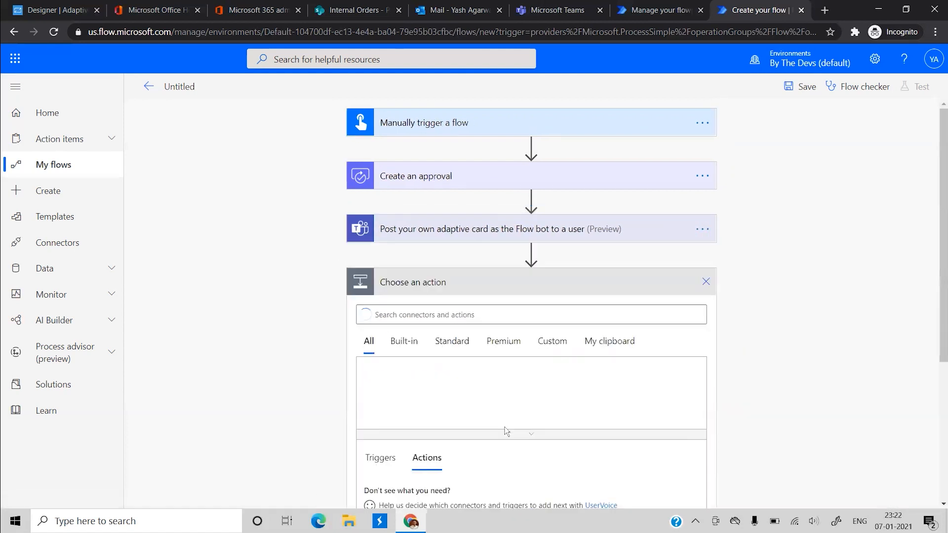
text(wait)
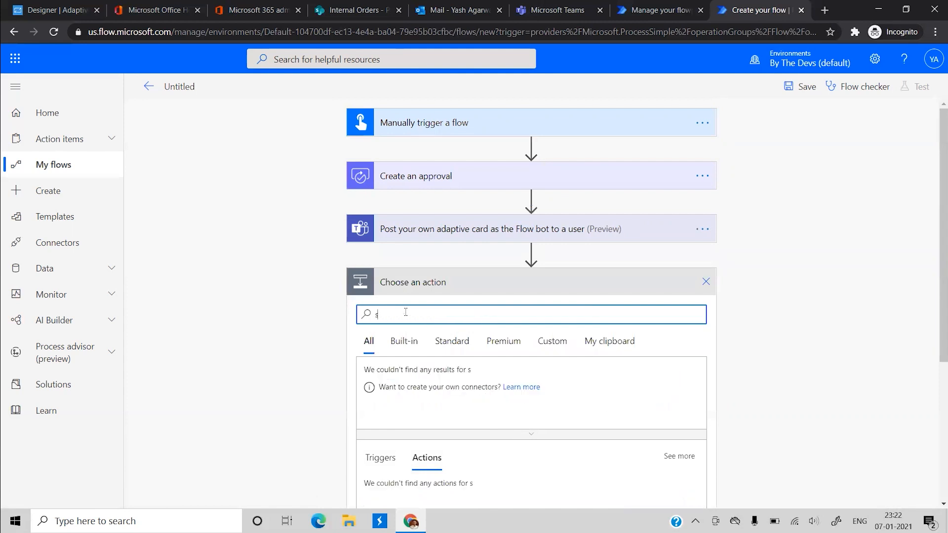
scroll(405, 312, down, 1)
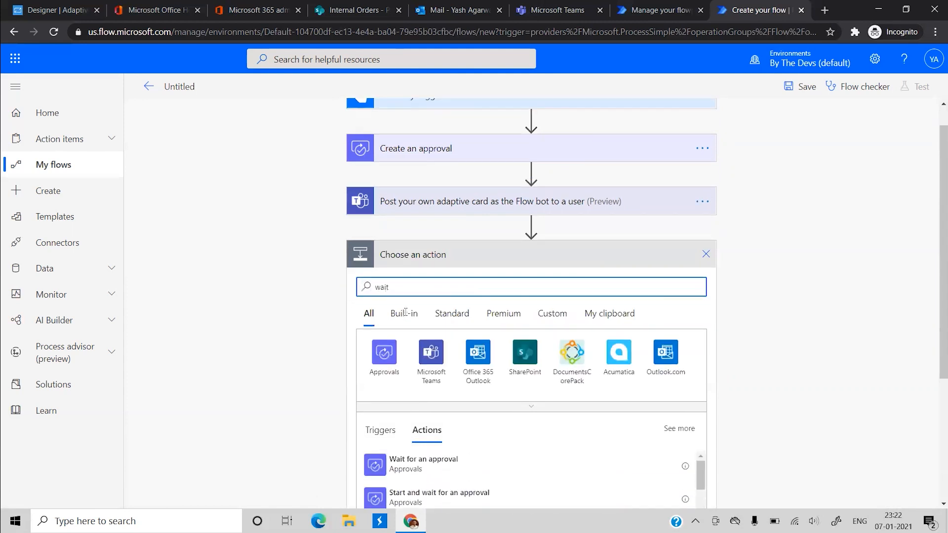
scroll(440, 427, down, 1)
scroll(441, 440, up, 1)
click(409, 440)
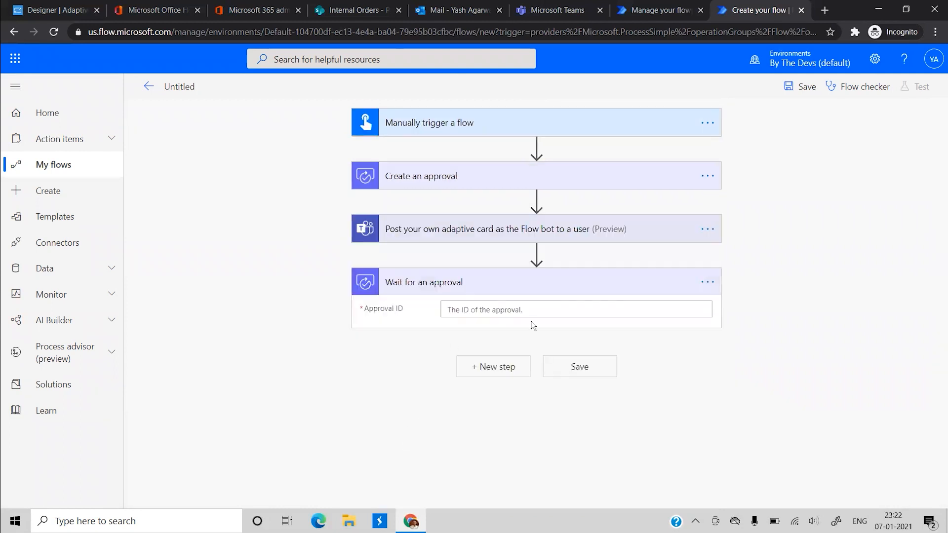
Set the Wait for an approval action's Approval ID to the Approval ID dynamic value from Create an approval.
click(504, 311)
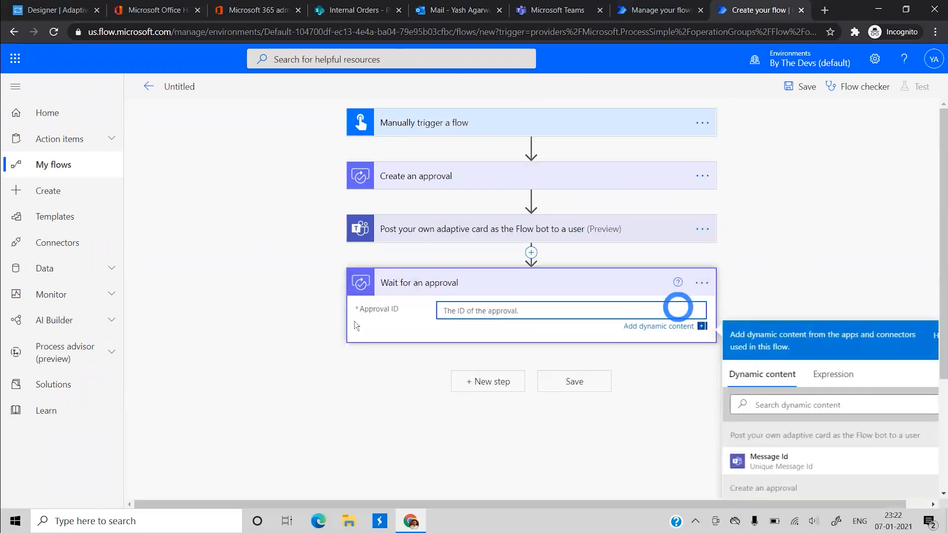
scroll(519, 395, down, 3)
scroll(537, 409, down, 1)
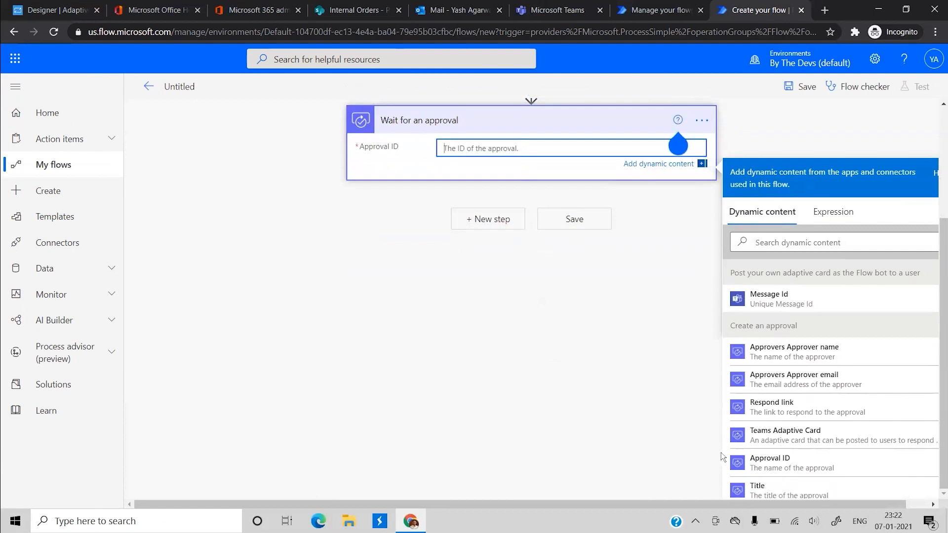
click(769, 463)
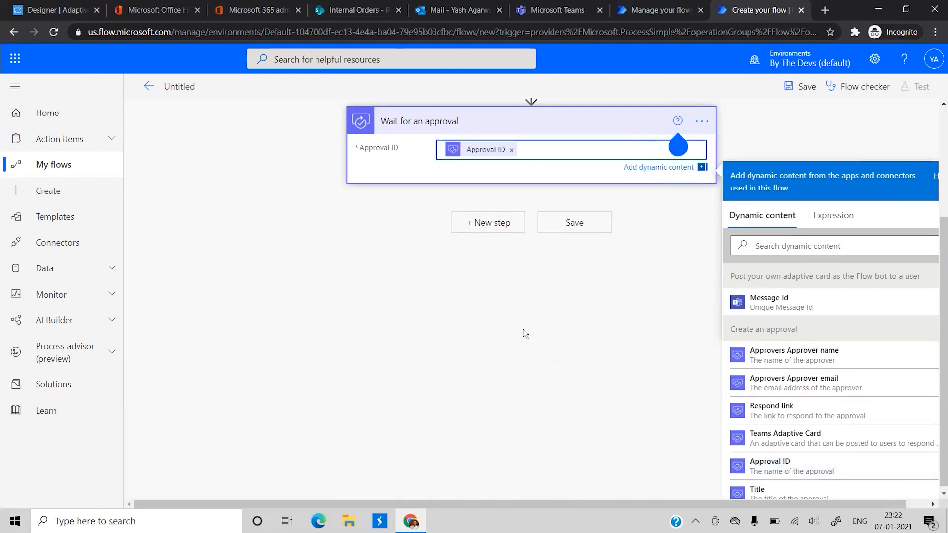
Add a Mail Send an email notification (V3) action after Wait for an approval.
scroll(523, 334, up, 3)
click(492, 349)
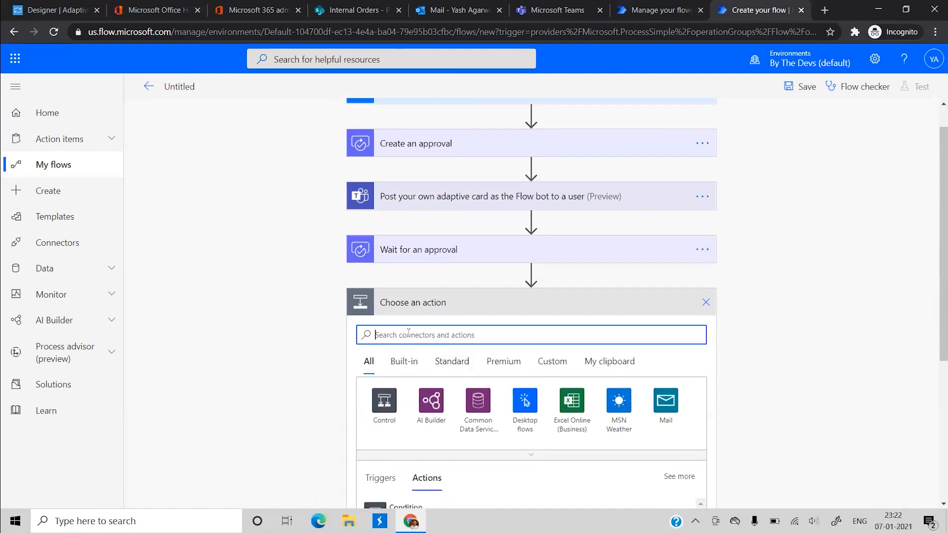
scroll(408, 334, down, 1)
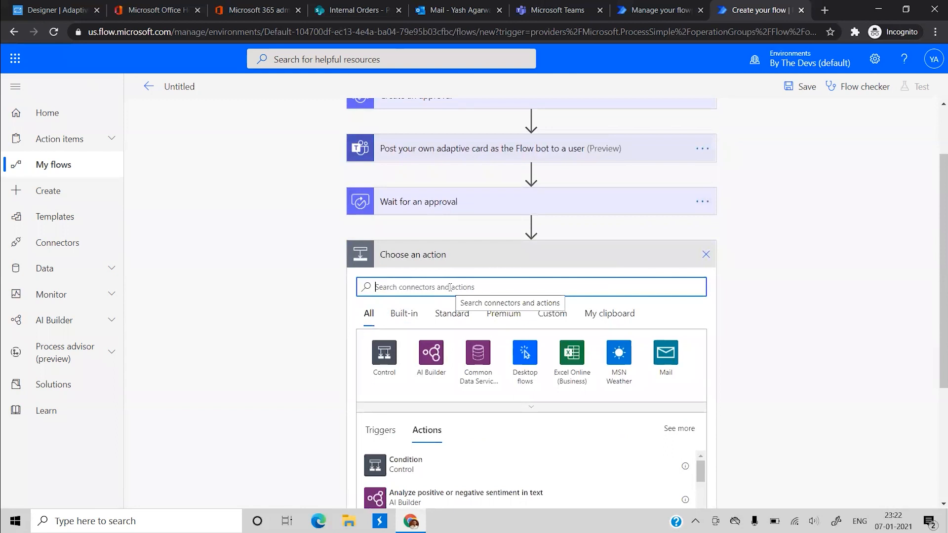
text(email)
scroll(447, 291, down, 1)
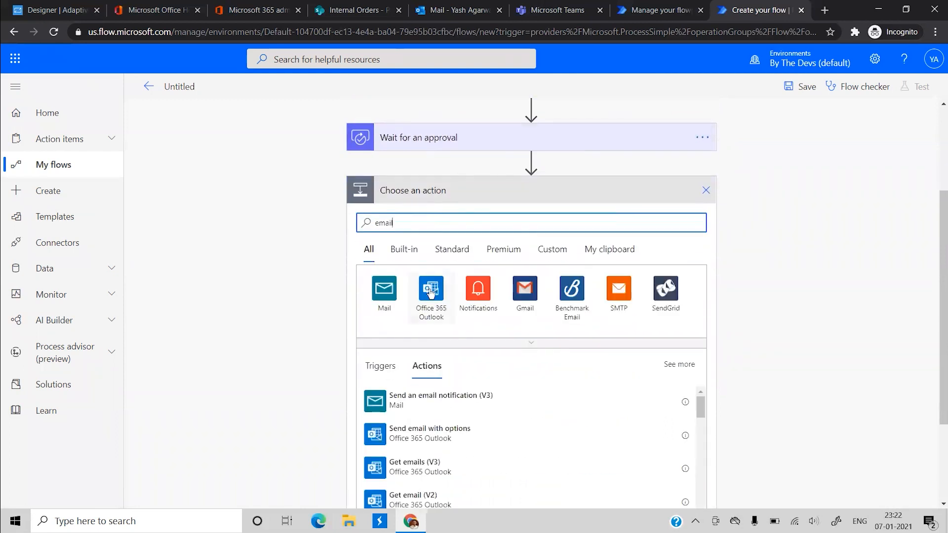
click(388, 298)
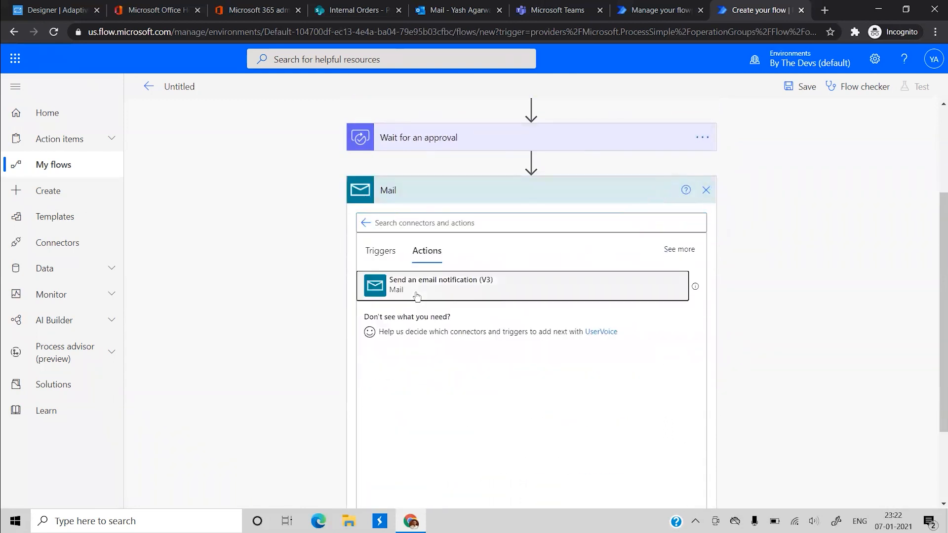
click(415, 295)
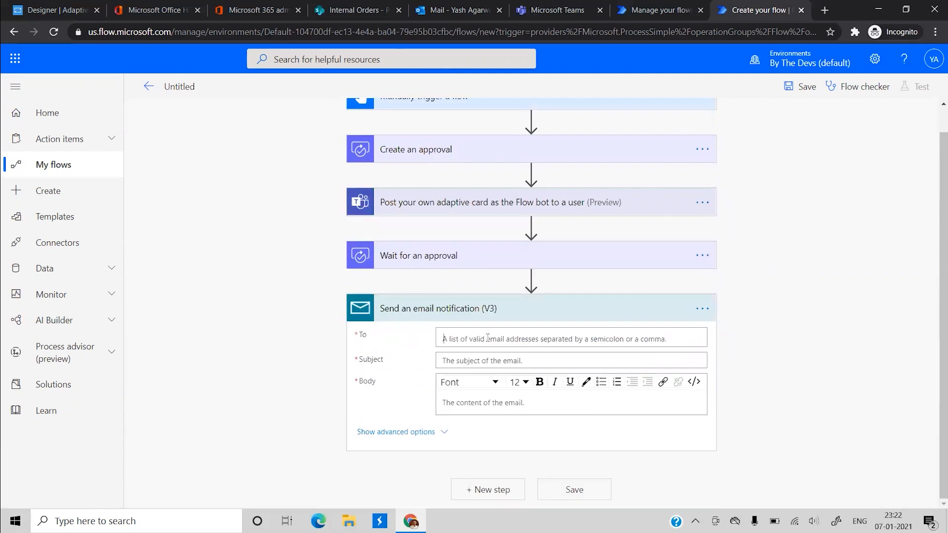
Set the email notification's recipient to the trigger's User email dynamic value.
click(677, 333)
click(758, 266)
text(user)
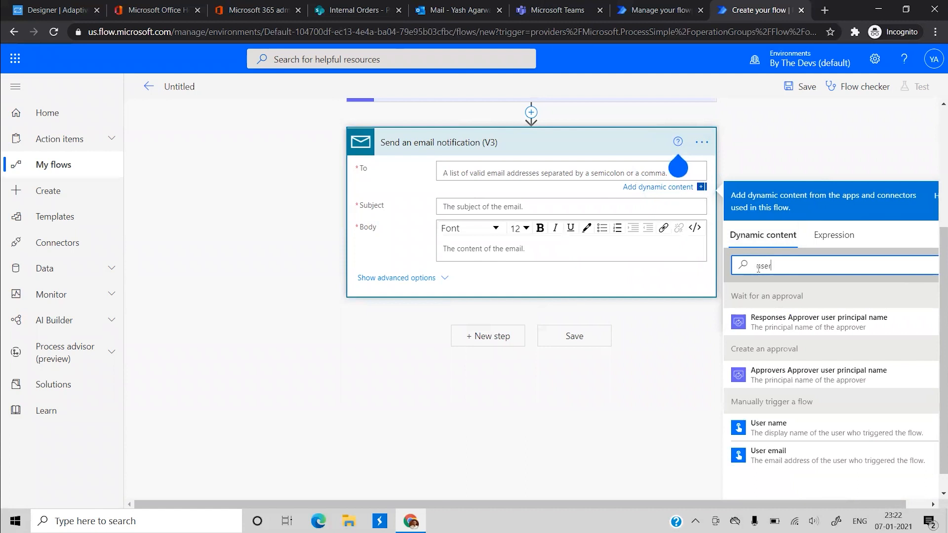
click(807, 445)
Set the email subject to "Reimbursement Request -" followed by the approval's Outcome dynamic value.
click(467, 181)
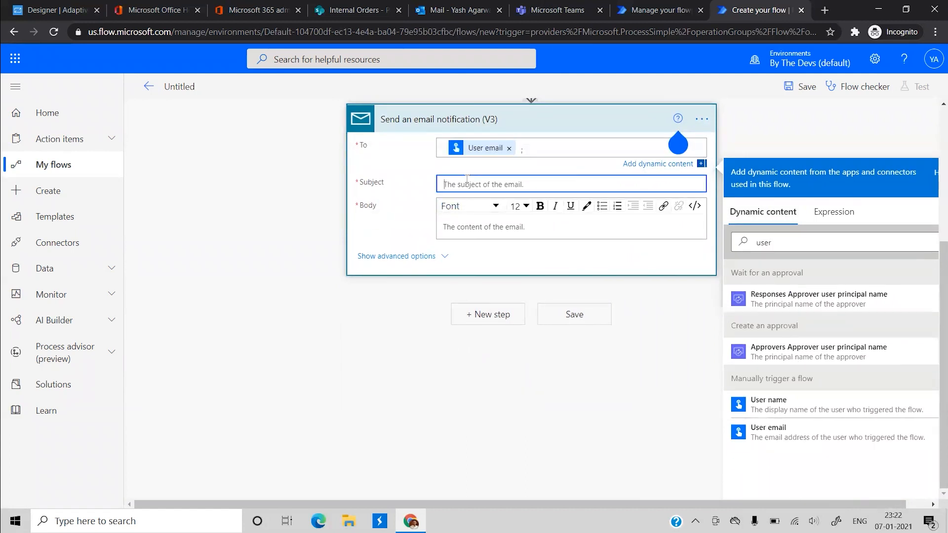
text(Reimbursement)
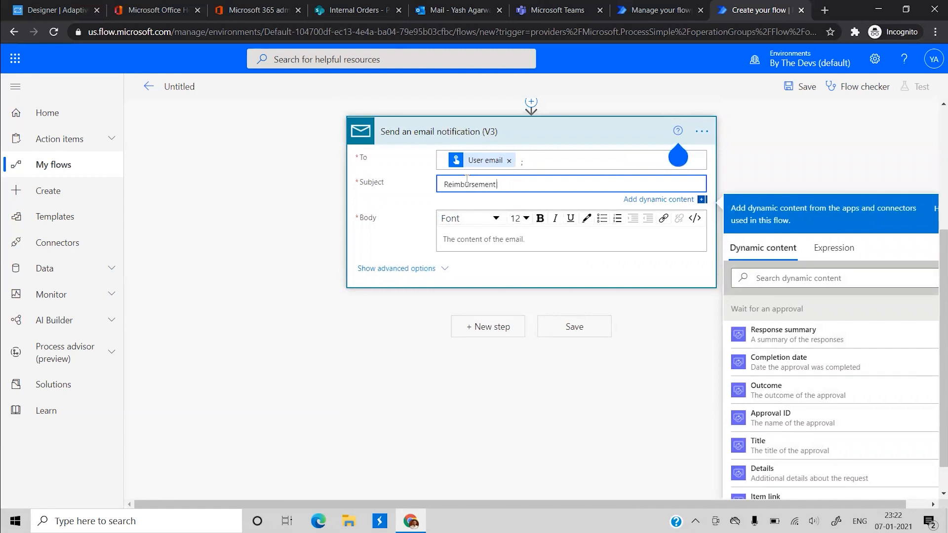
text( Request -)
click(814, 277)
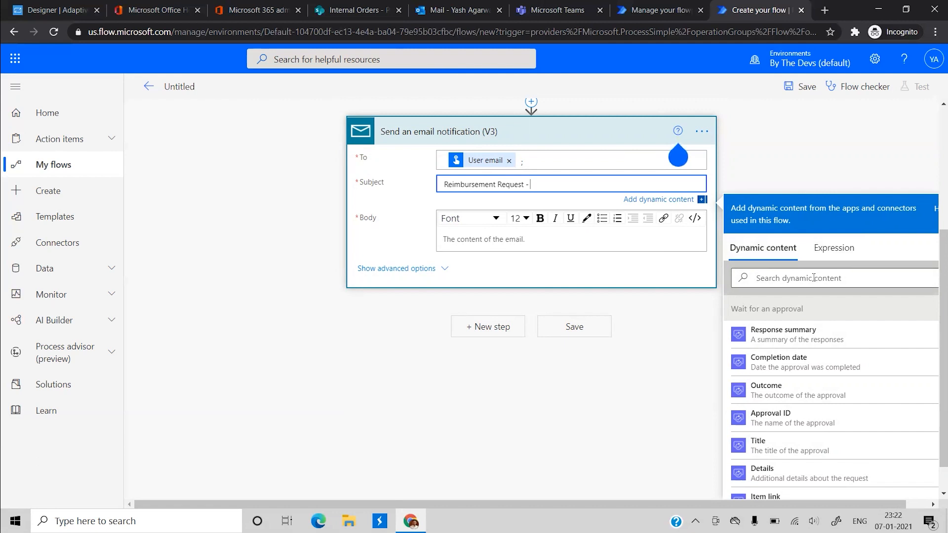
text(outco)
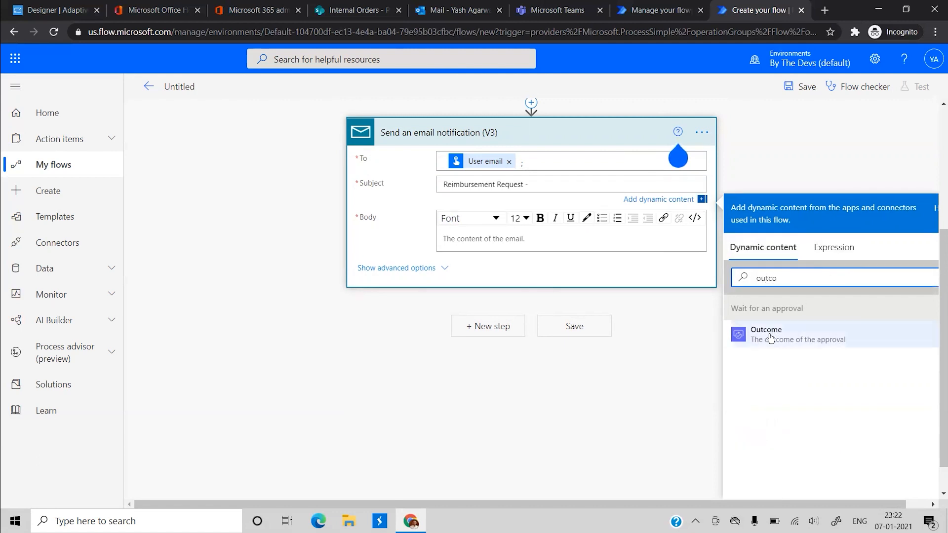
click(770, 336)
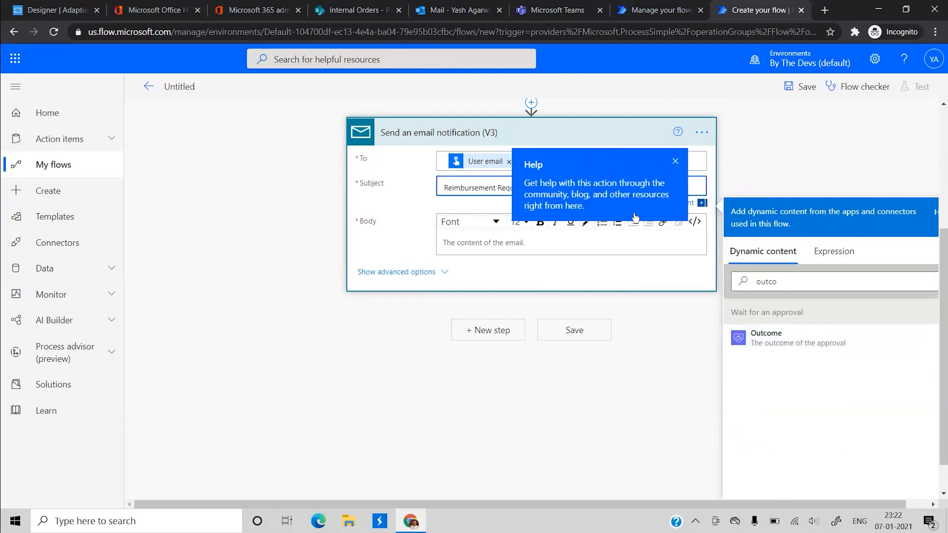
click(678, 165)
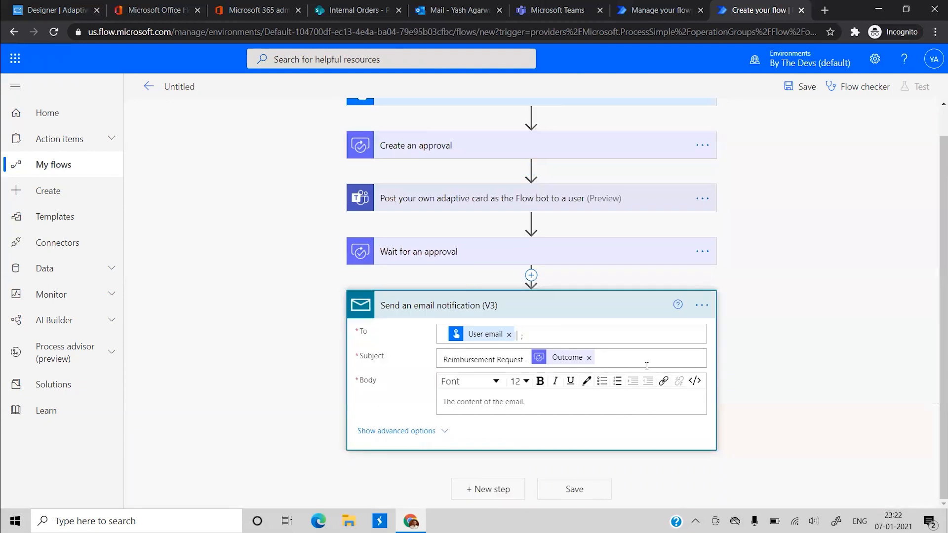
Begin the email body with "Hi! The reimbursement request with the below details has been" followed by the approval's Outcome dynamic value.
click(518, 399)
text(Hi! The reimbursement request for the)
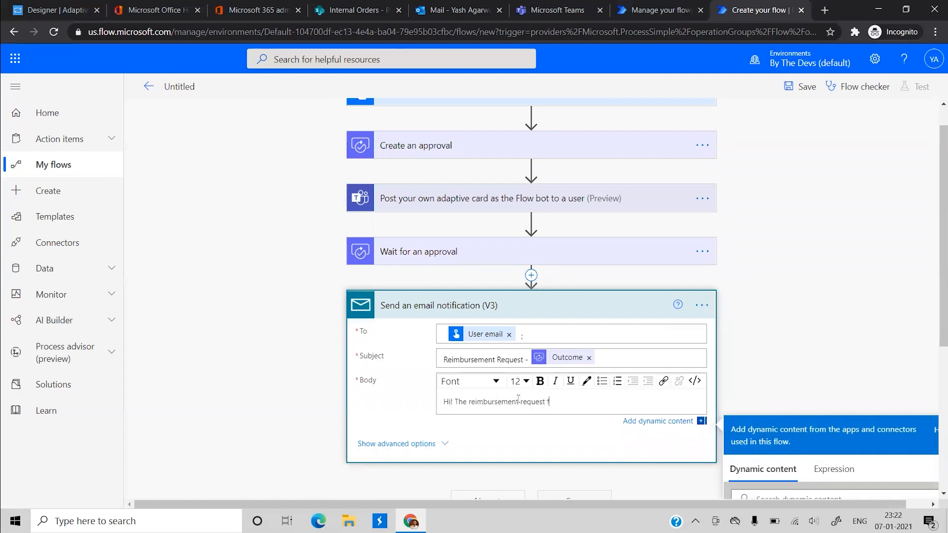
key(BackSpace)
key(BackSpace)
key(BackSpace)
key(BackSpace)
key(BackSpace)
key(BackSpace)
key(BackSpace)
text(with the below details has bee)
scroll(518, 399, down, 5)
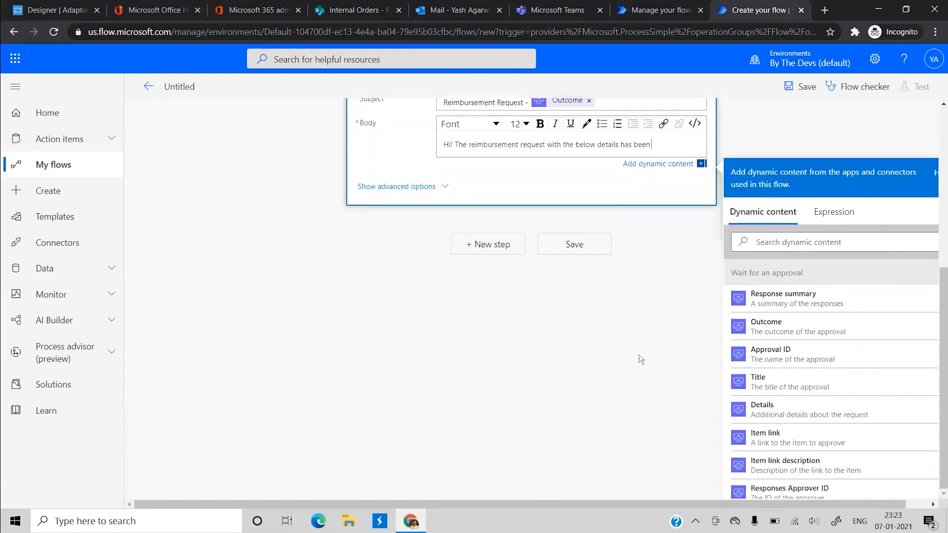
click(773, 330)
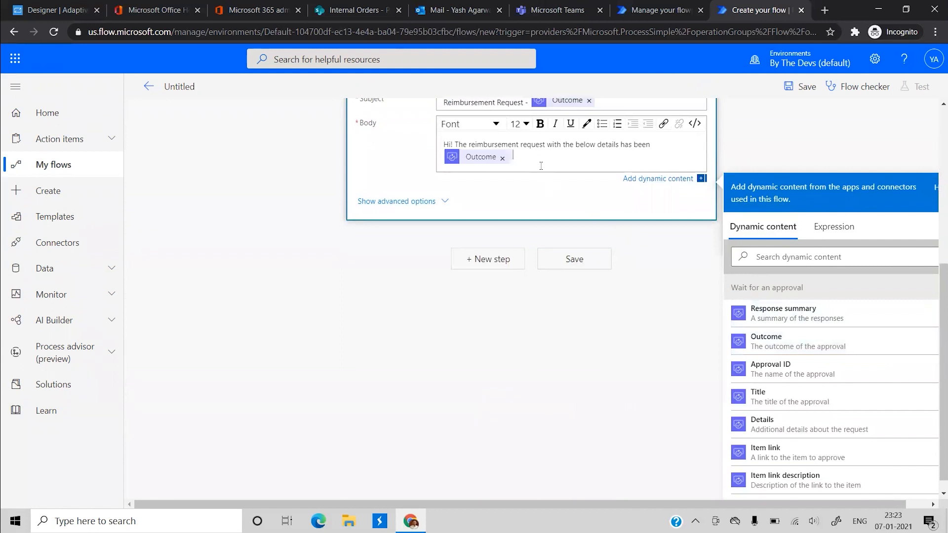
End the email's opening sentence with an exclamation mark and add a "Details:" line after a blank line.
text(!)
key(Return)
key(Return)
text(Details:)
key(Return)
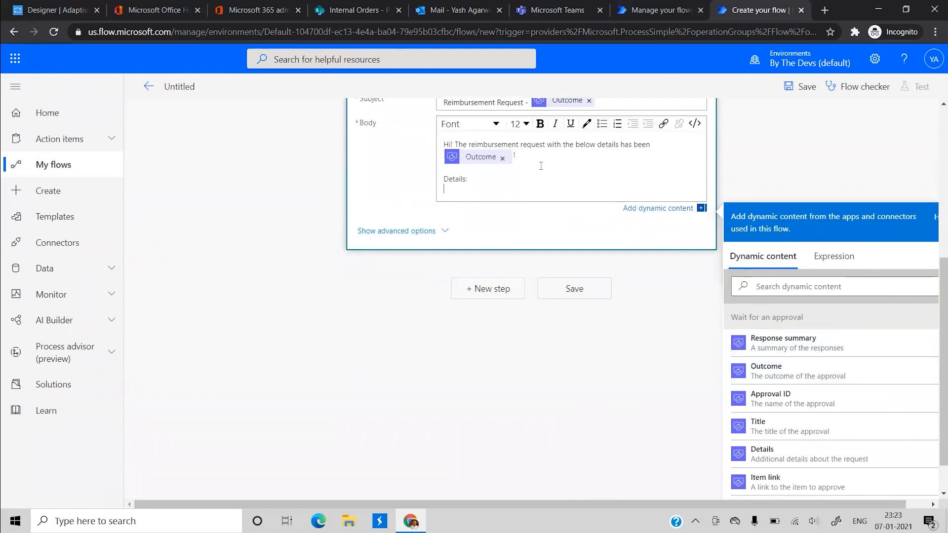
text(B)
key(BackSpace)
Copy the Bill No, Bill Date and Amount lines from the approval's details into the email body and end it with "Thanks!".
scroll(494, 166, up, 3)
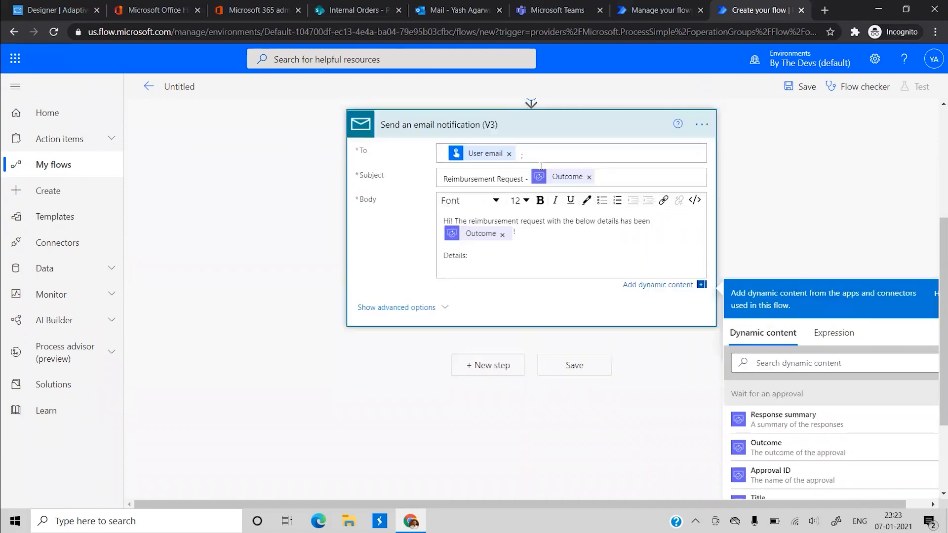
scroll(429, 166, up, 1)
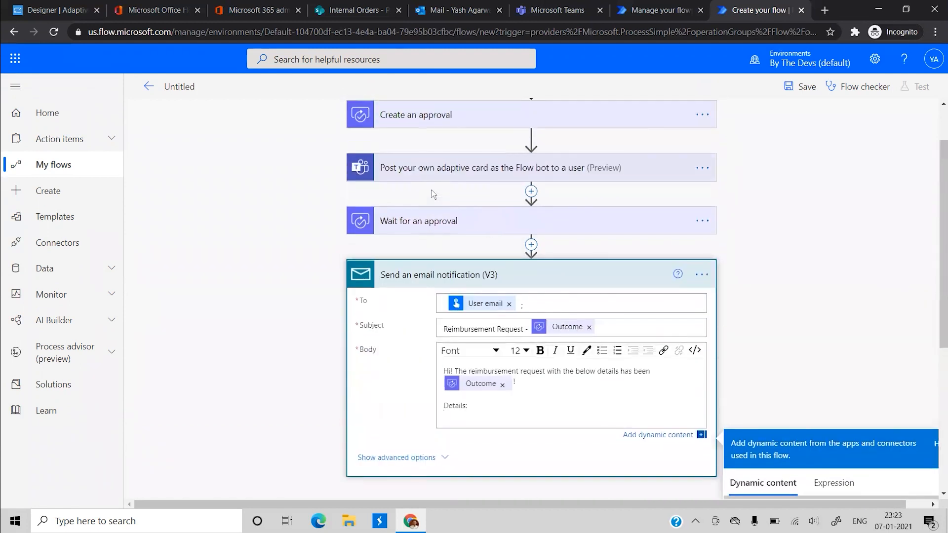
click(417, 126)
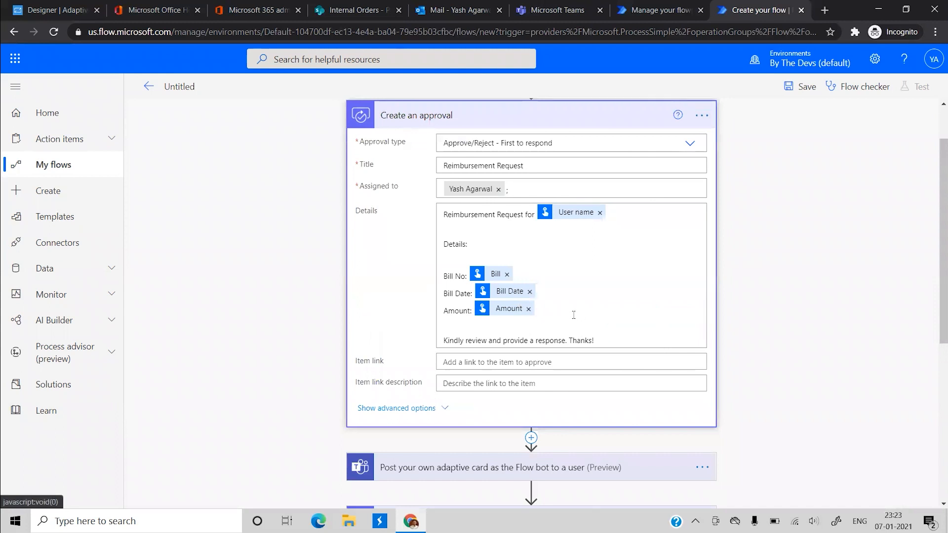
drag(574, 315, 434, 271)
key(ctrl+c)
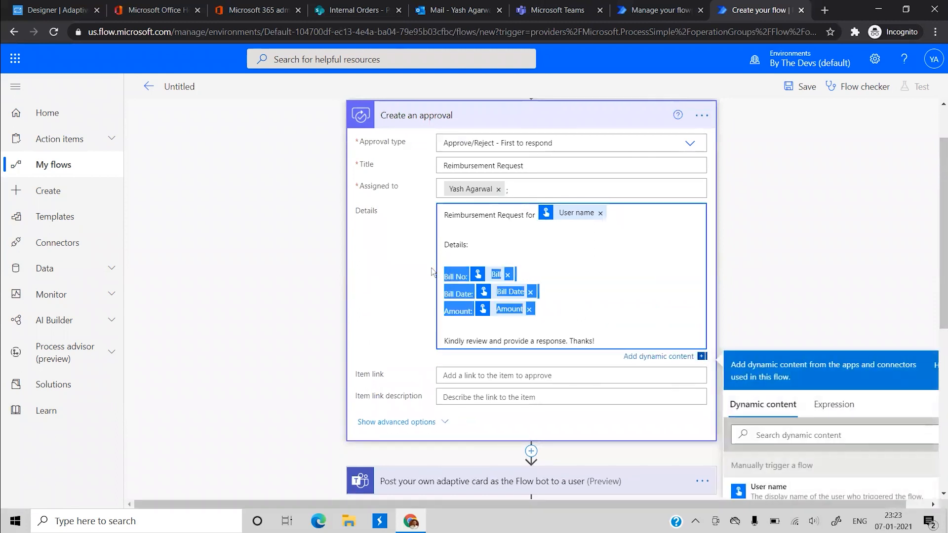
scroll(501, 386, down, 7)
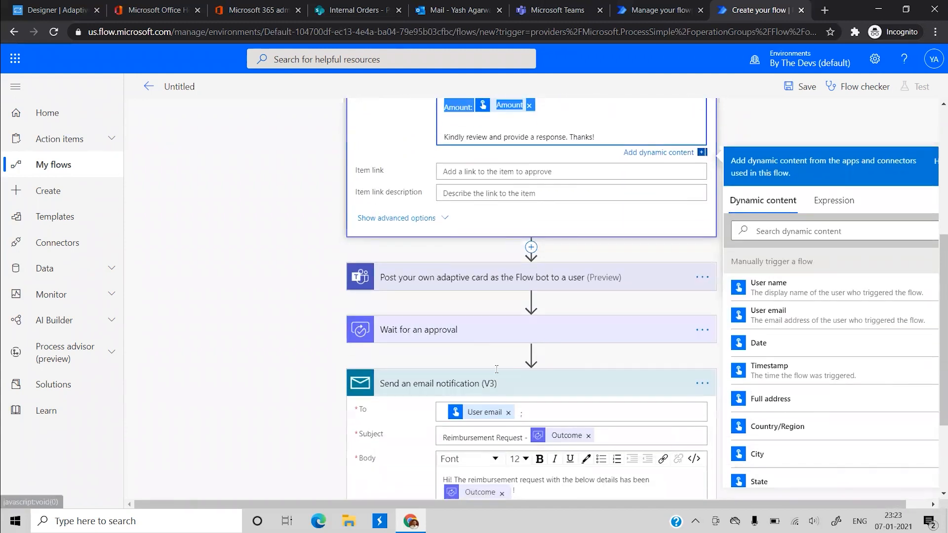
click(502, 386)
key(ctrl+v)
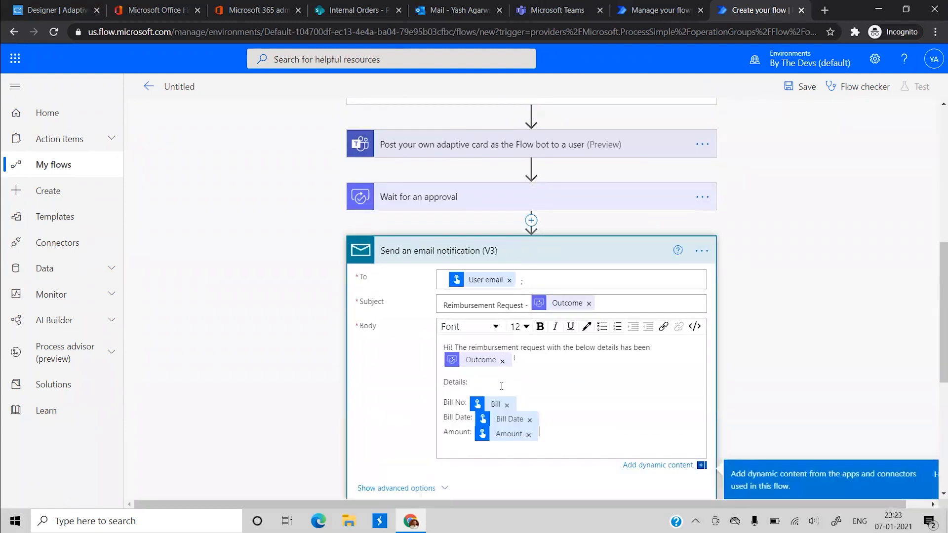
key(Return)
text(Thanks!)
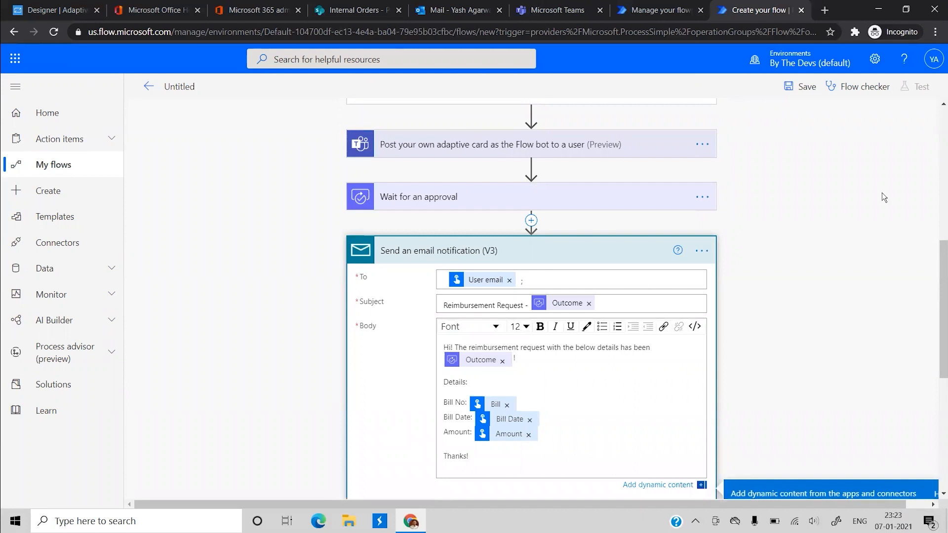
Save the flow and collapse the expanded action cards.
click(796, 88)
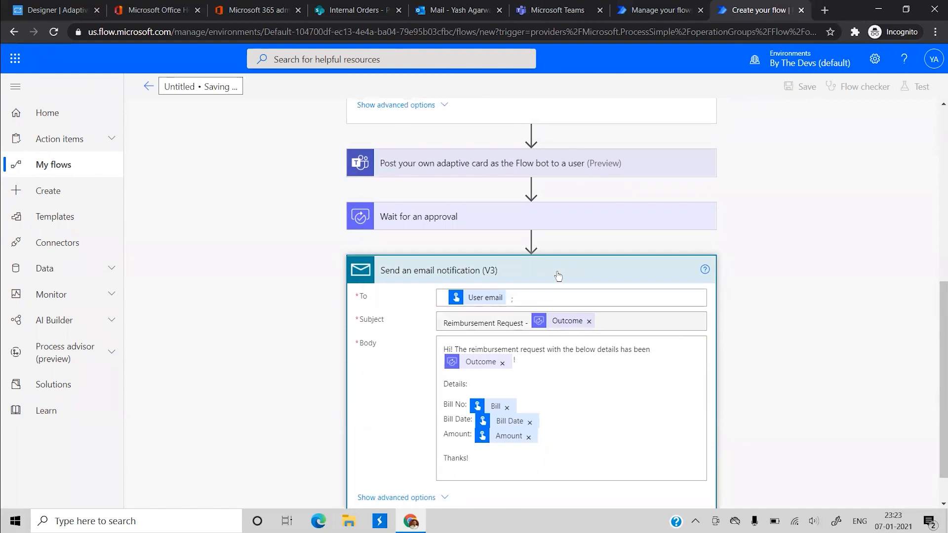
scroll(476, 381, up, 4)
scroll(479, 379, up, 3)
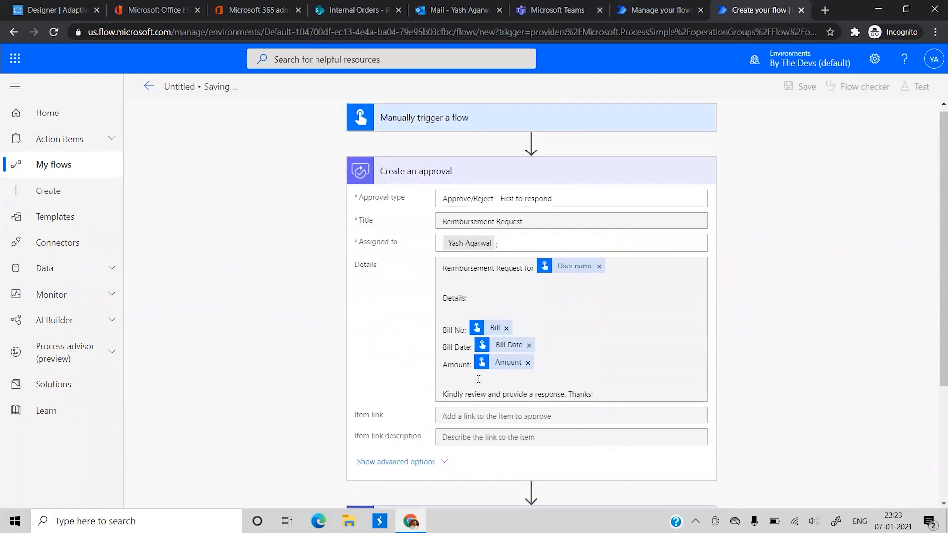
click(474, 175)
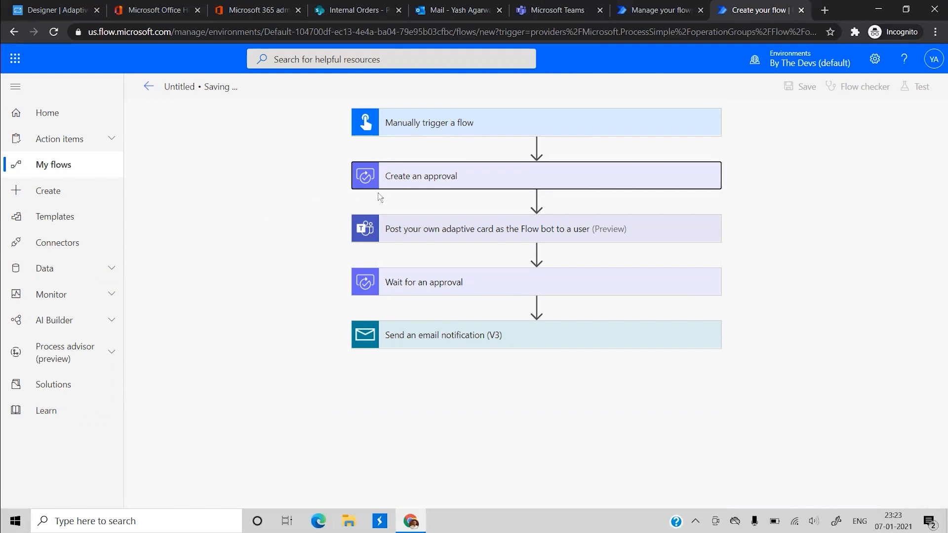
Rename the flow as "Approval for reimbursemenmts" and save it.
click(290, 85)
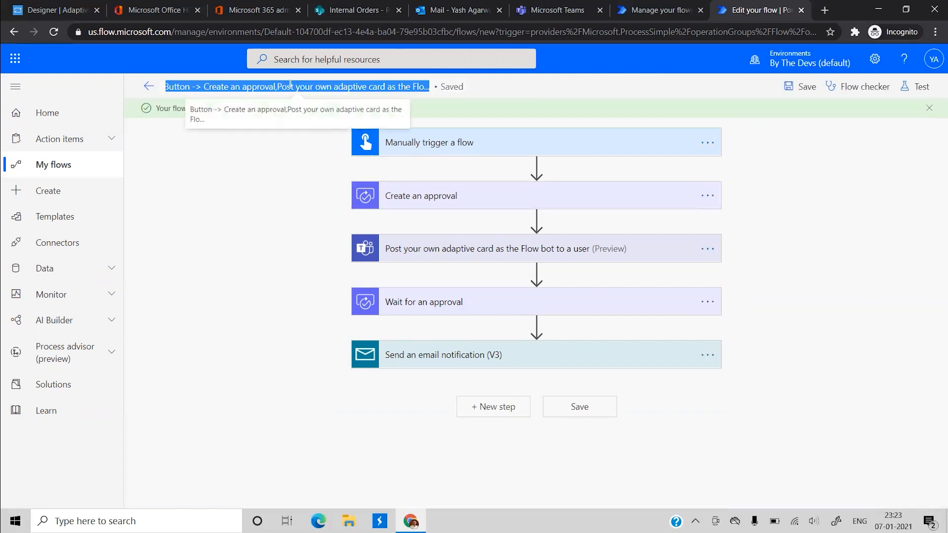
text(Approval )
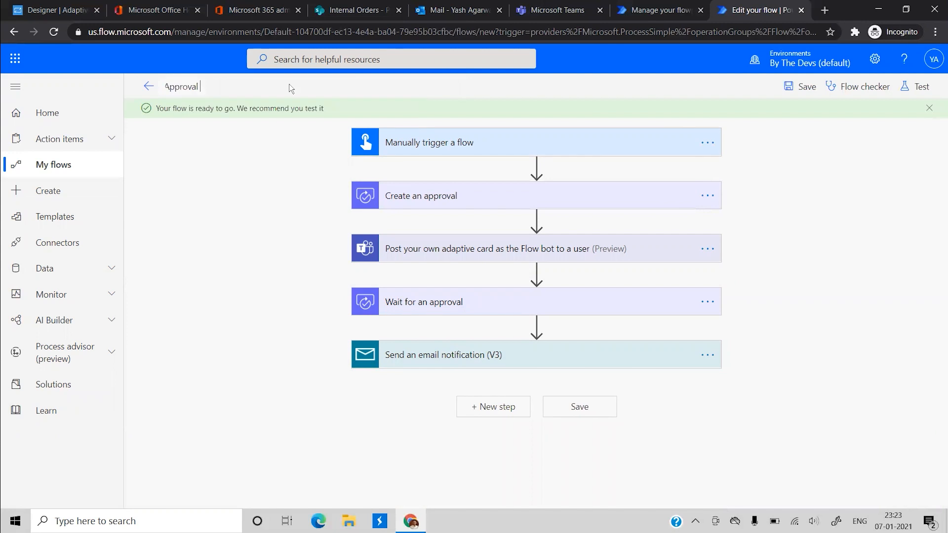
text(for reimbursemenmts)
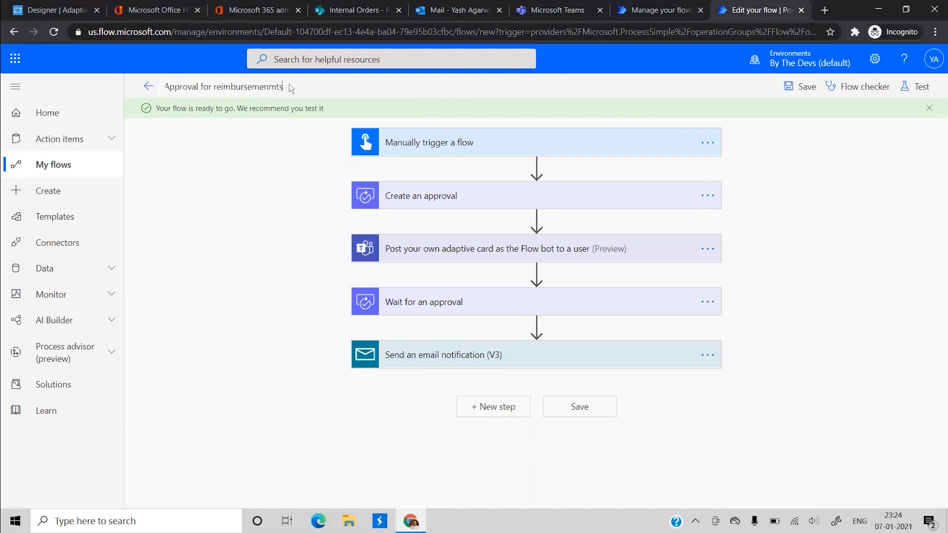
click(582, 410)
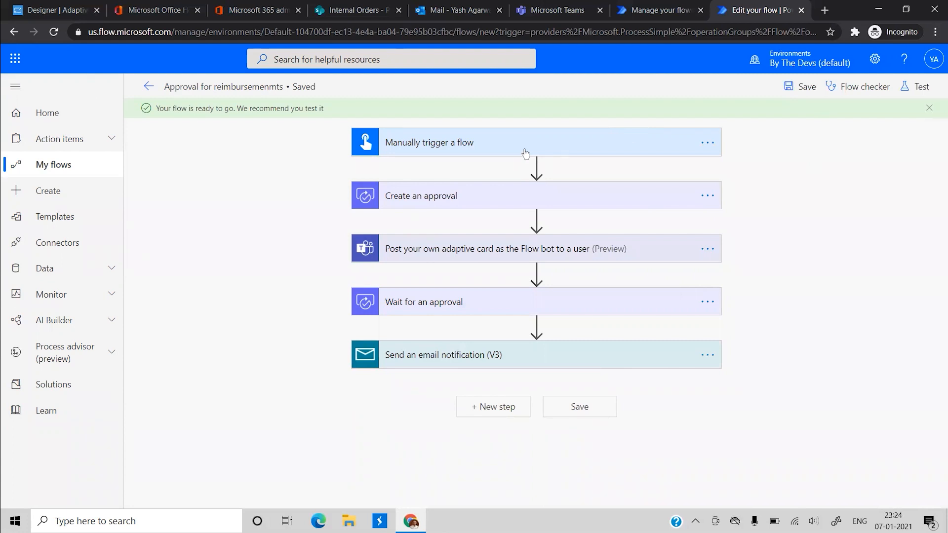
Review the manual trigger's inputs, start a manual test of the flow and accept its Approvals, Microsoft Teams and Mail connections.
click(525, 154)
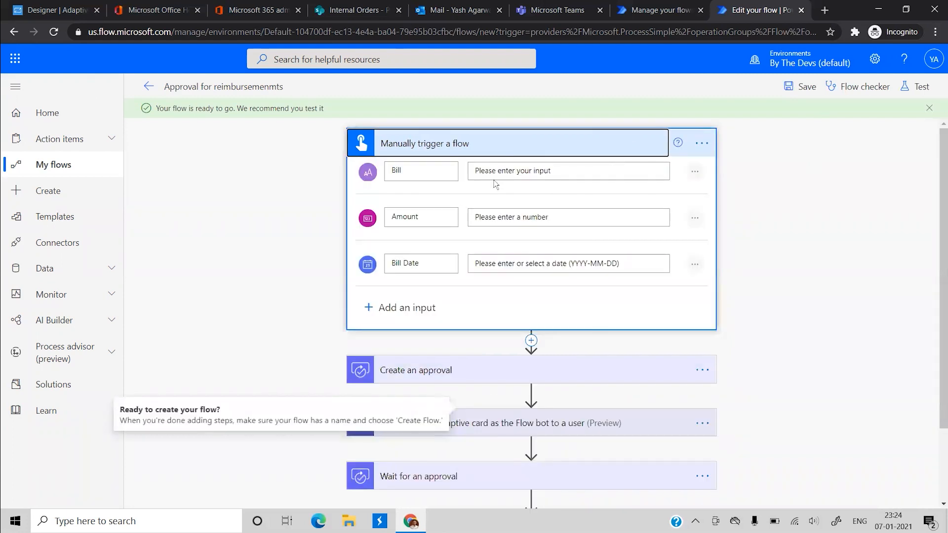
click(919, 88)
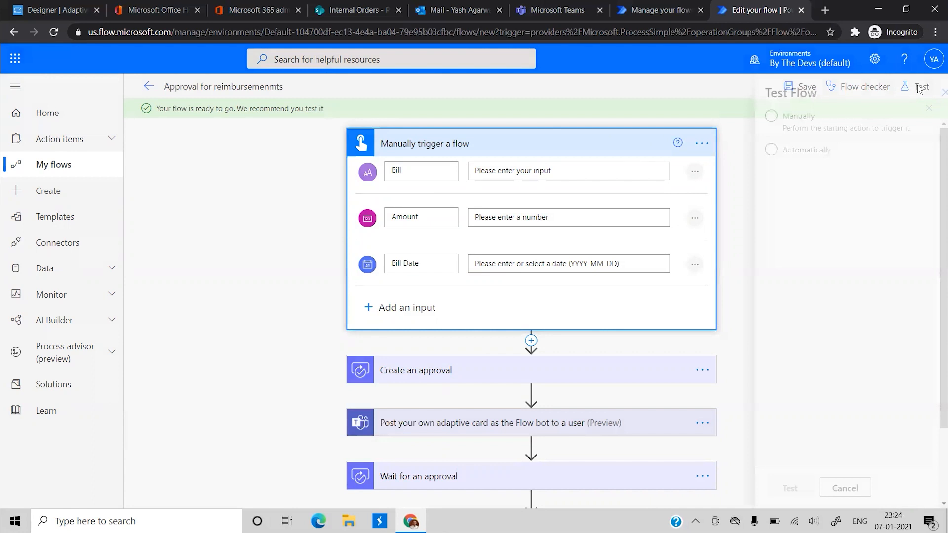
click(801, 124)
click(772, 488)
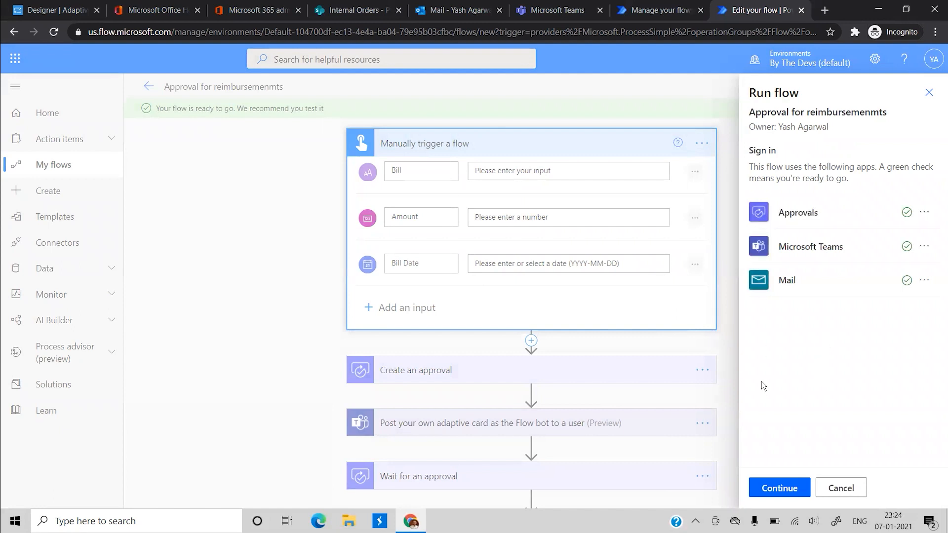
click(770, 488)
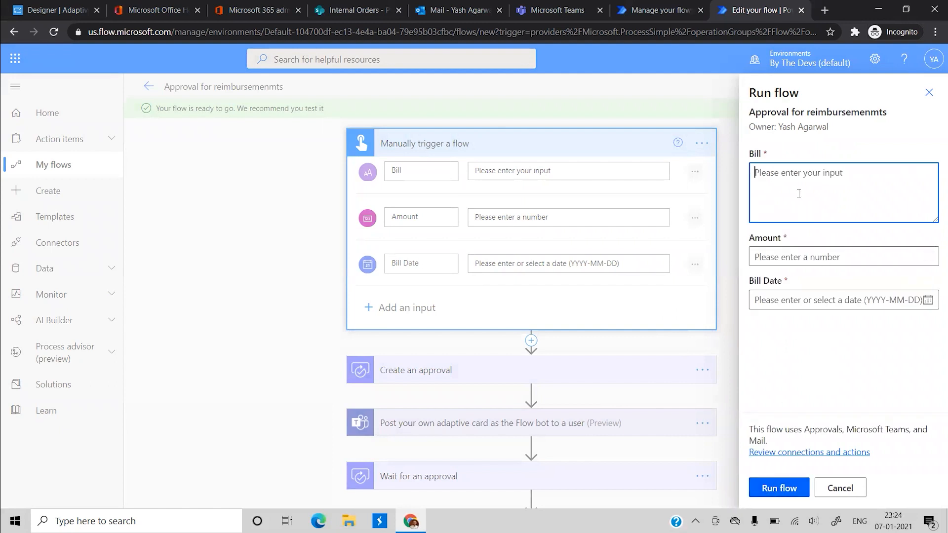
Run the flow with Bill "Bill756", Amount 250 and Bill Date 2021-01-01.
text(Bill756)
click(787, 257)
text(25)
click(922, 309)
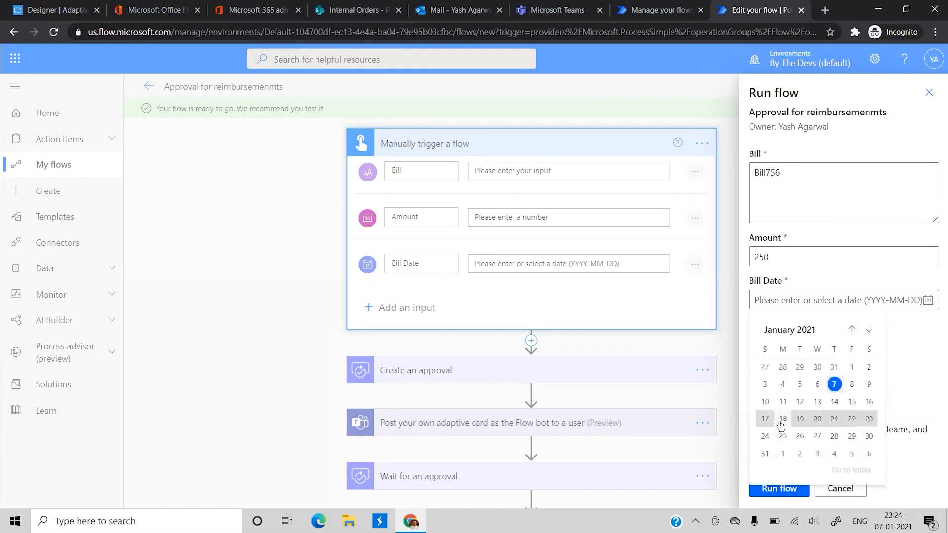
click(851, 367)
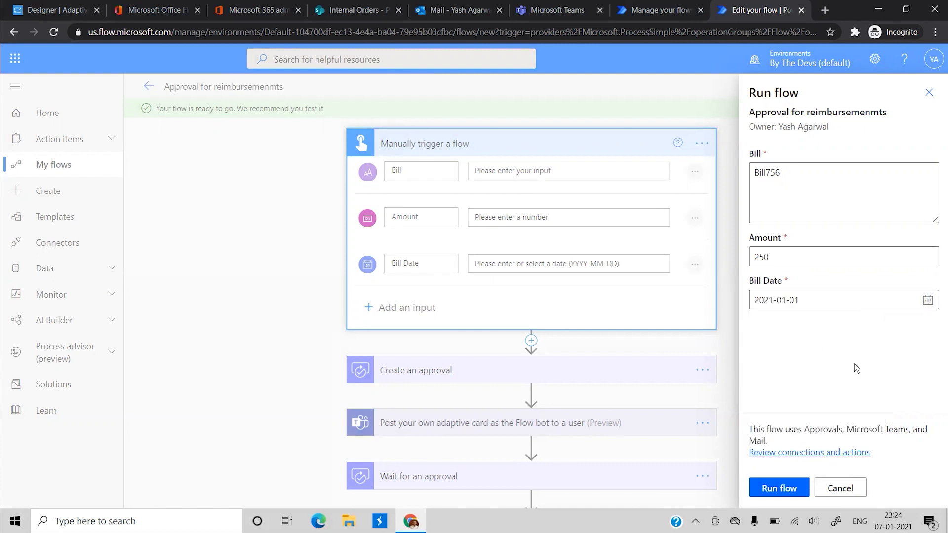
click(775, 489)
click(775, 491)
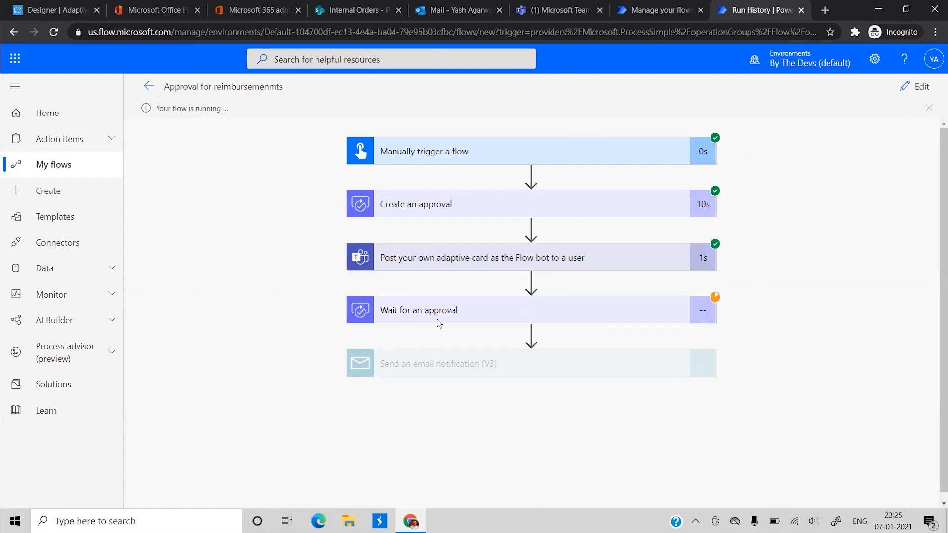
Switch to Microsoft Teams and approve the reimbursement request card in the Flow chat with the comment "Approved!".
click(556, 7)
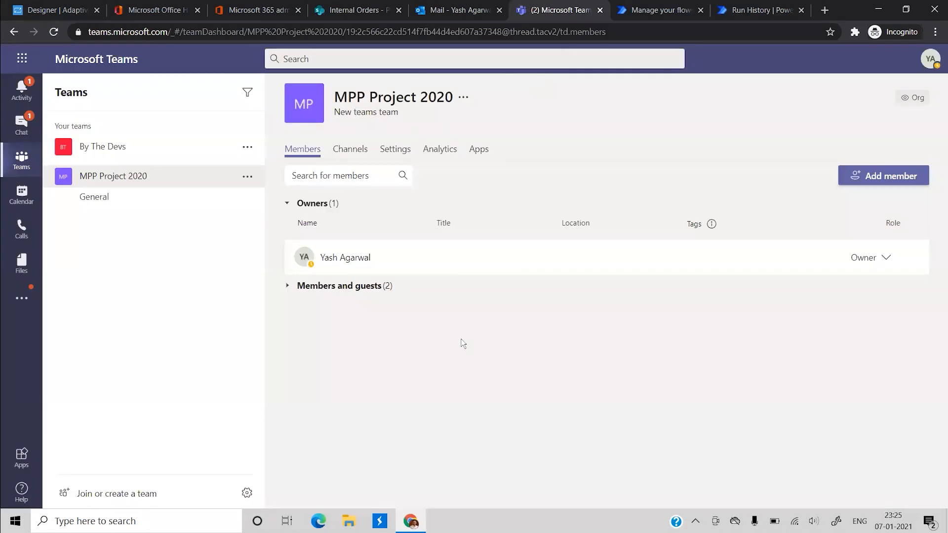
click(9, 125)
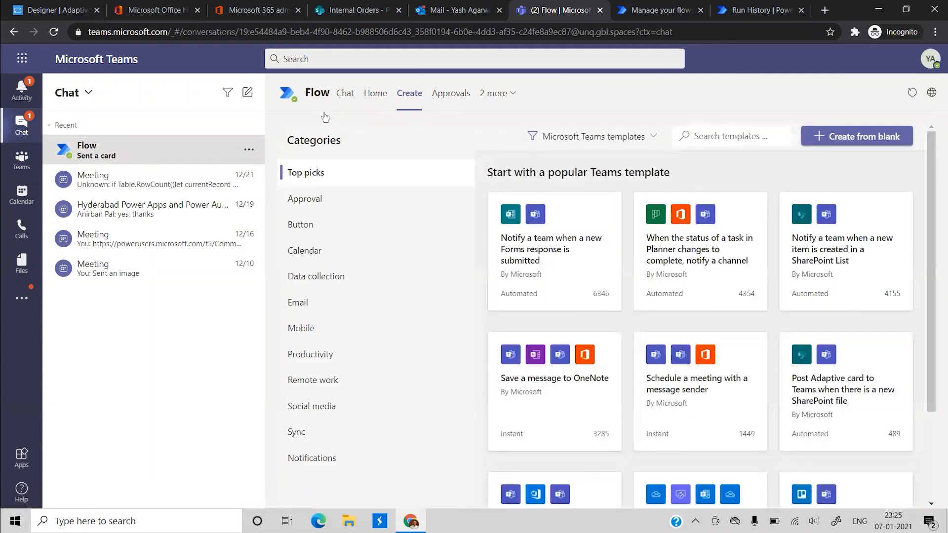
click(144, 156)
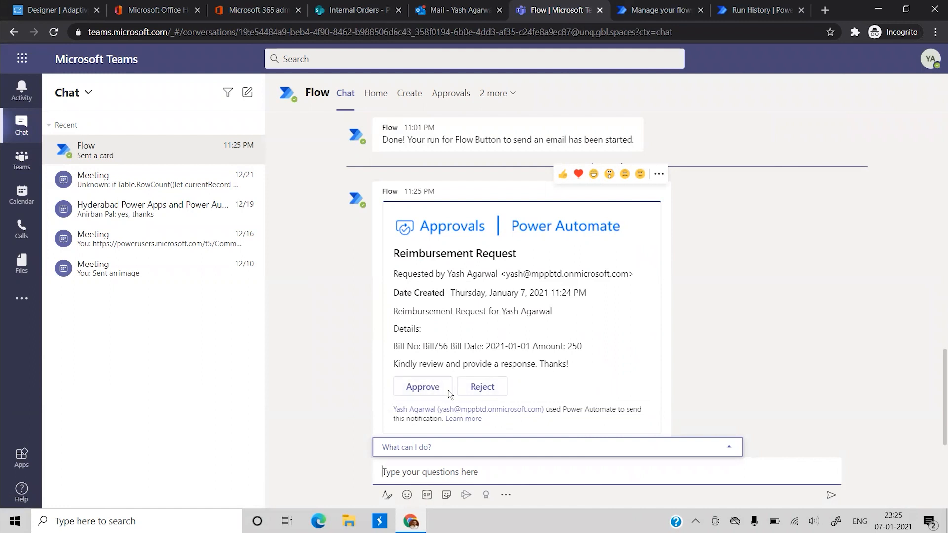
click(416, 394)
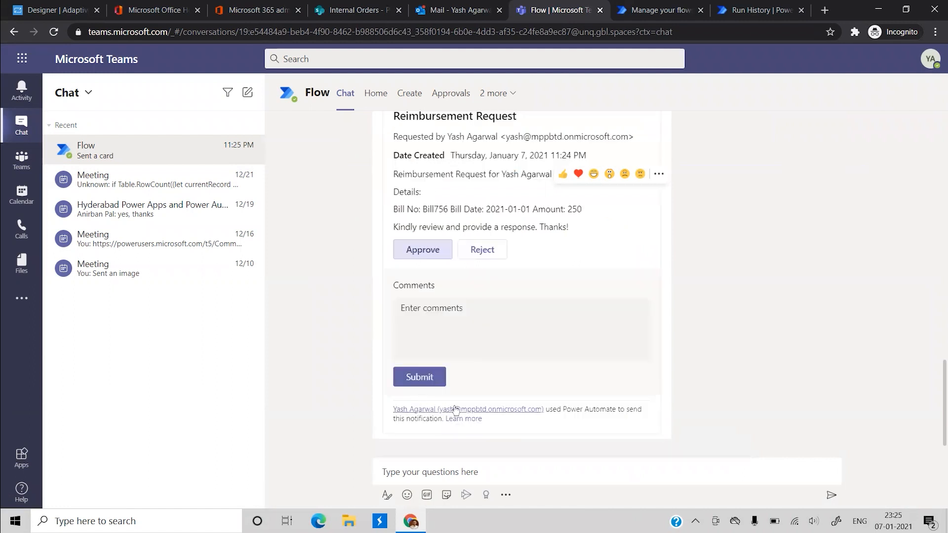
click(448, 343)
text(Ap)
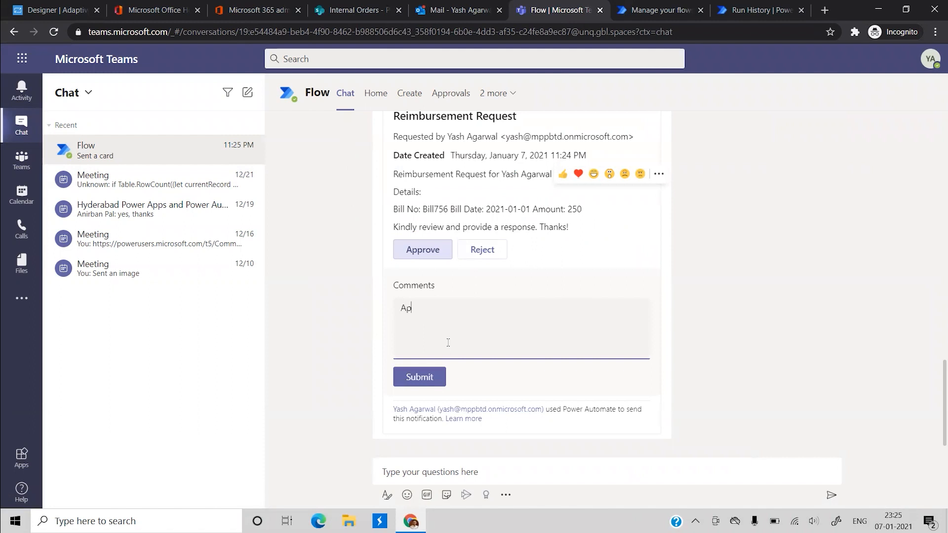
text(proved!)
click(427, 386)
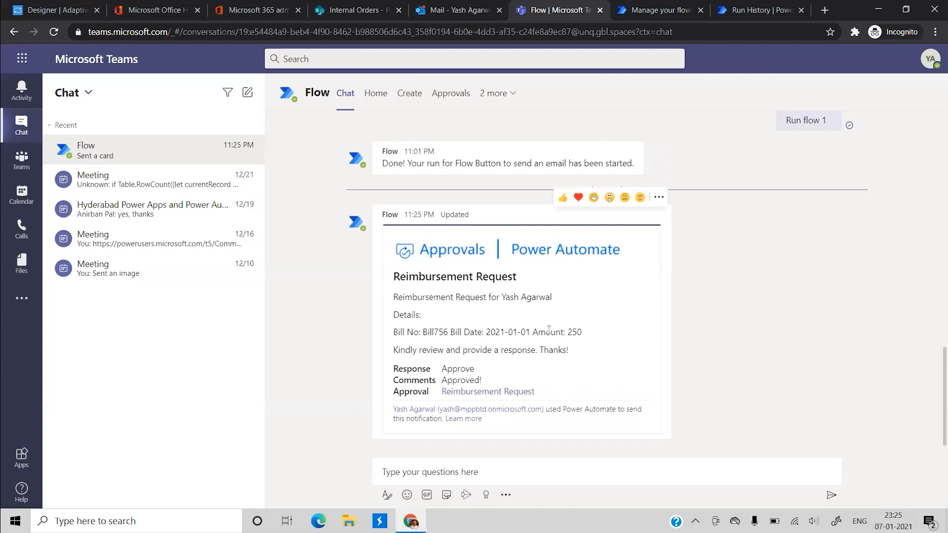
Switch to Outlook and read the new reimbursement request emails, including the outcome notification's opening sentence.
click(473, 12)
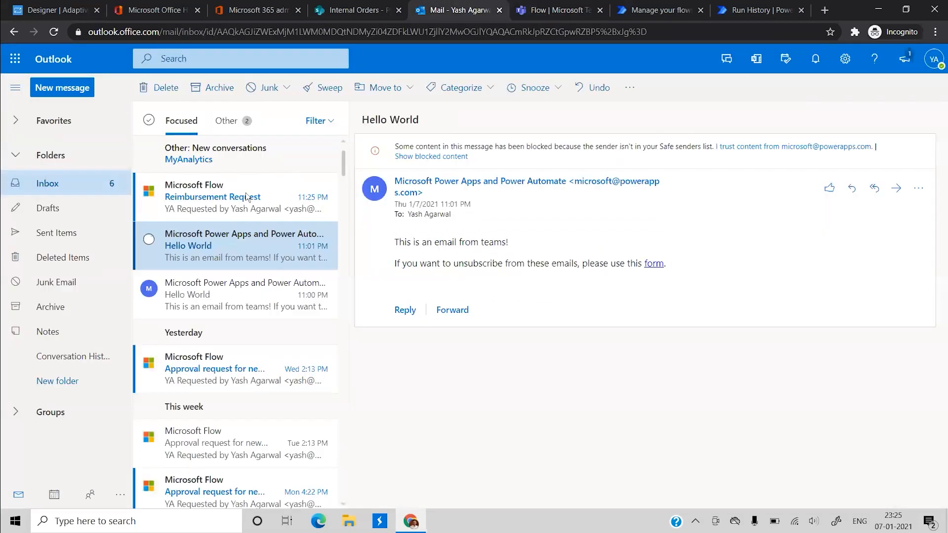
click(246, 197)
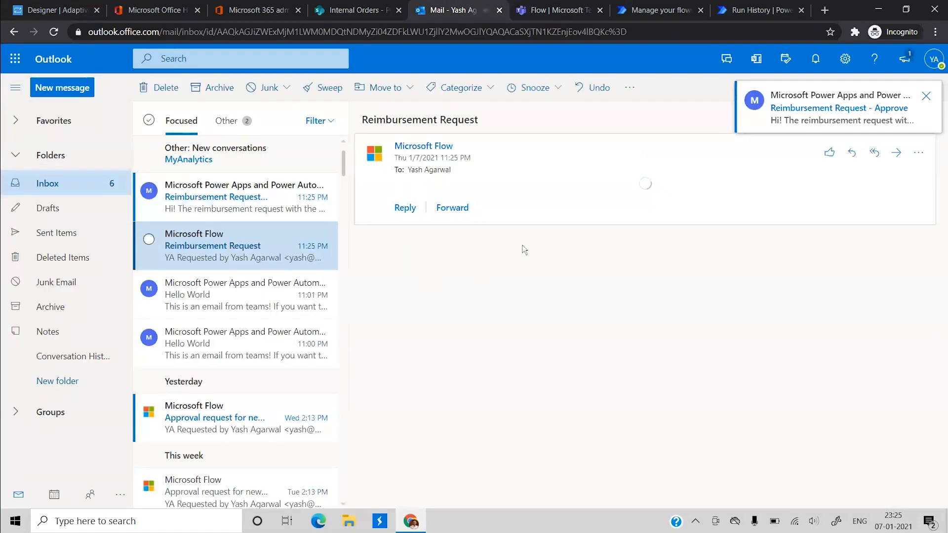
click(248, 220)
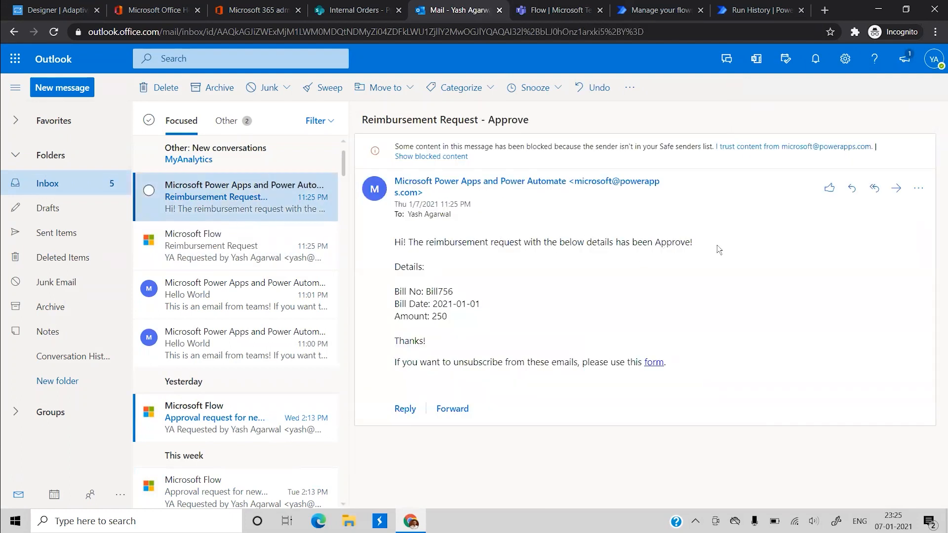
triple_click(688, 240)
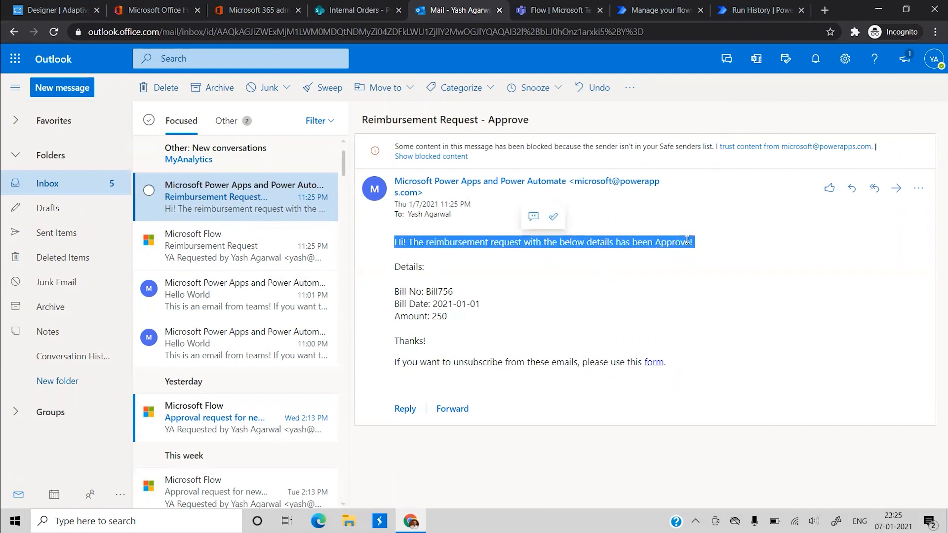
click(685, 263)
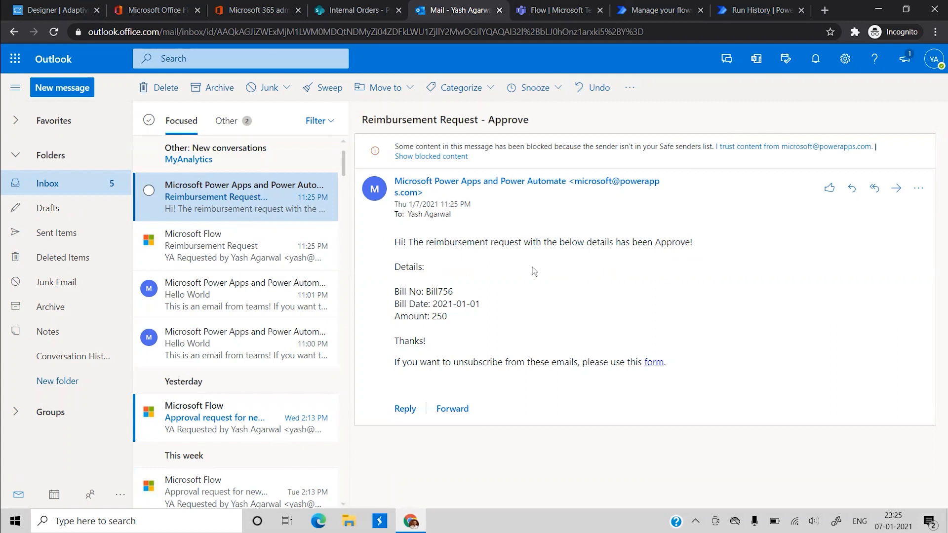
Return to the reimbursement flow's run in Power Automate and check its steps, including the Create an approval details.
click(555, 11)
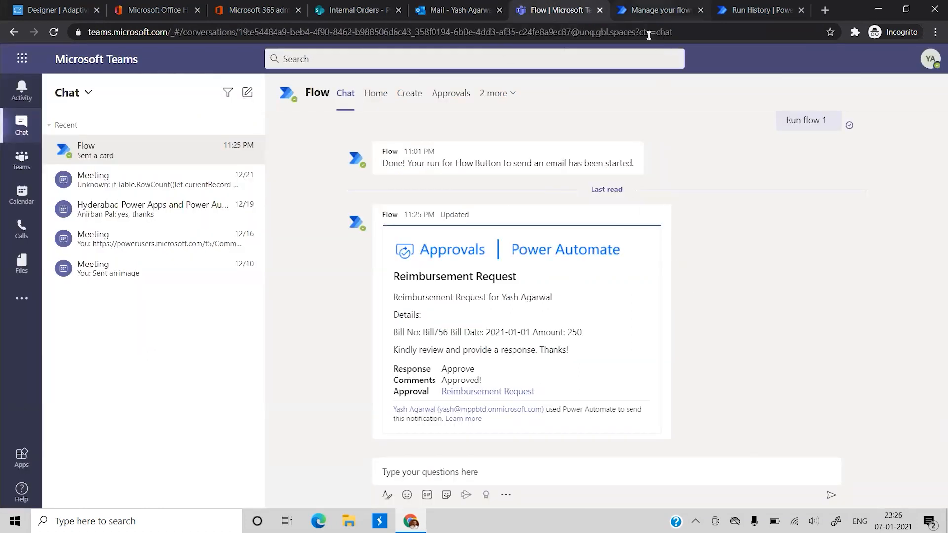
click(658, 10)
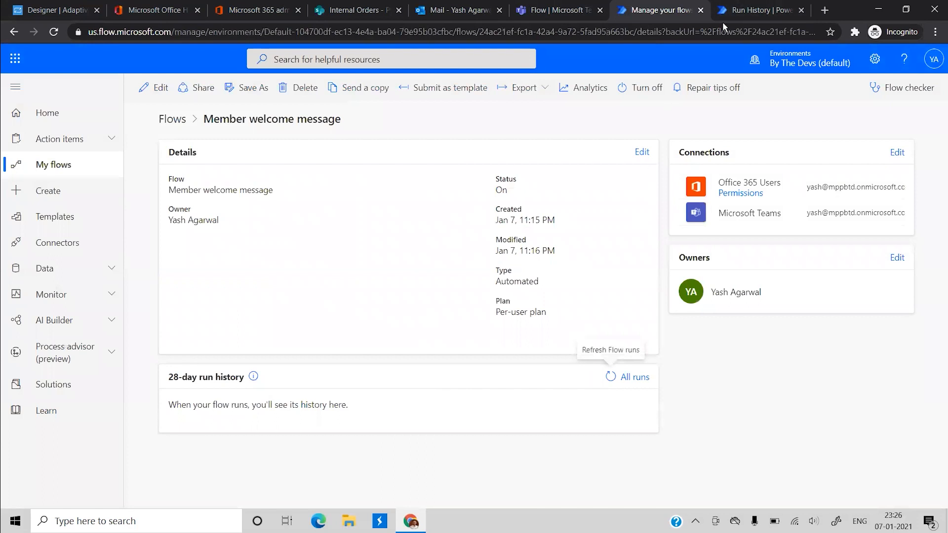
click(740, 20)
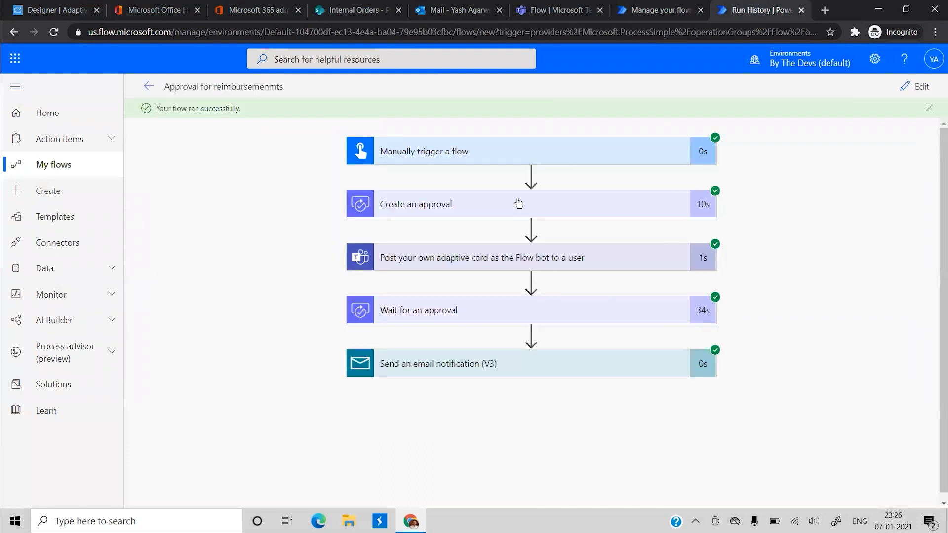
click(445, 214)
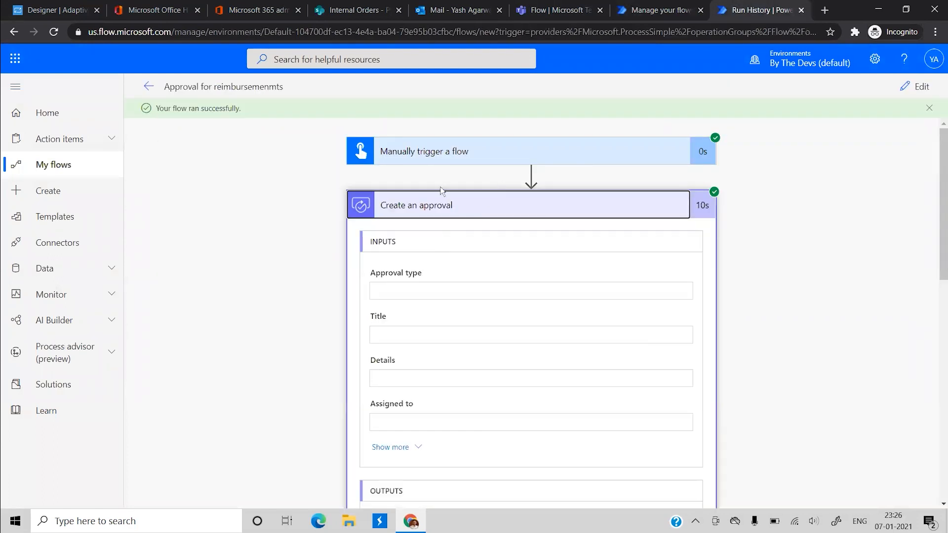
click(488, 207)
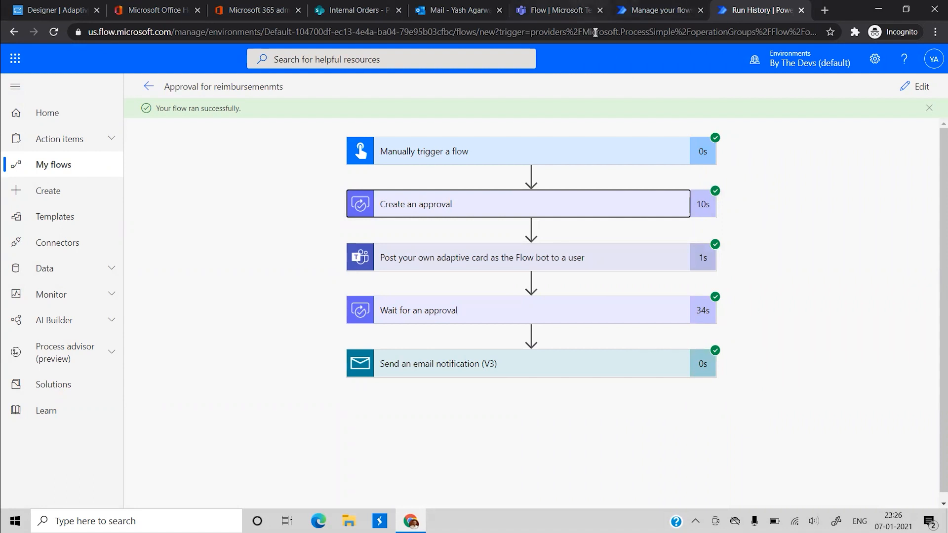
Switch back to Teams and examine the completed Reimbursement Request's overview, details and activity in the Flow app's approval history.
click(568, 10)
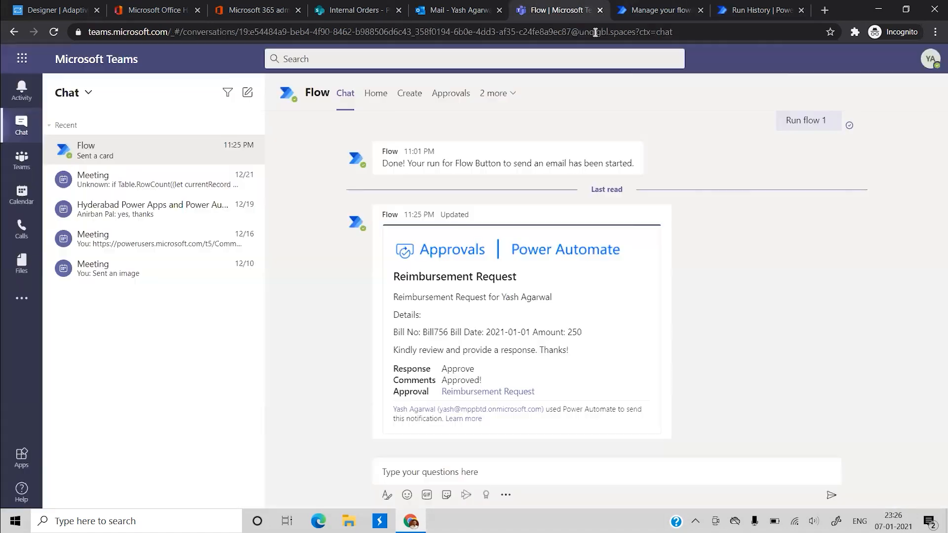
click(462, 90)
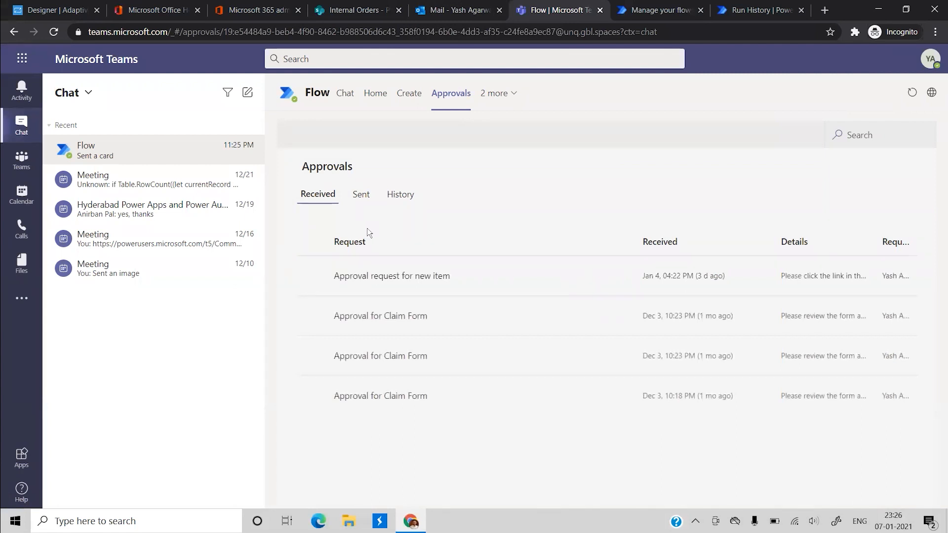
click(396, 195)
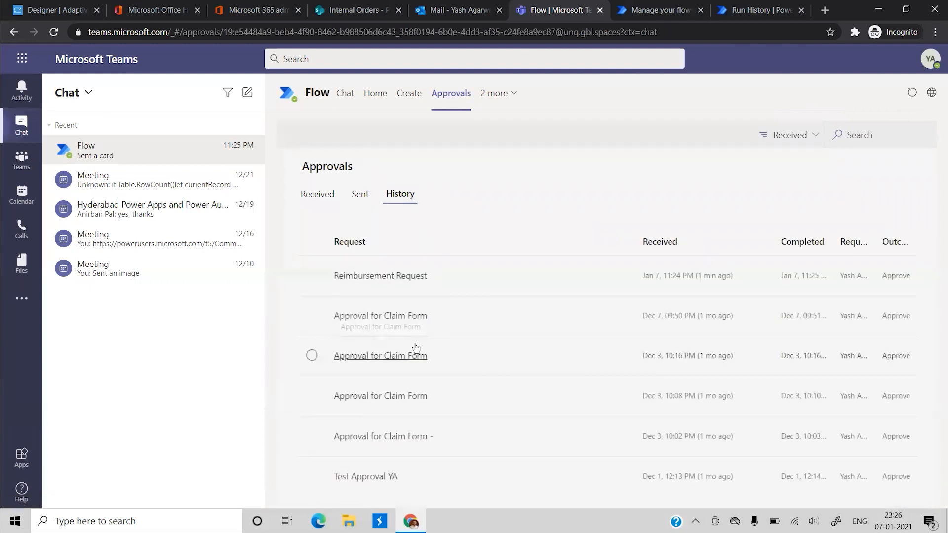
click(382, 277)
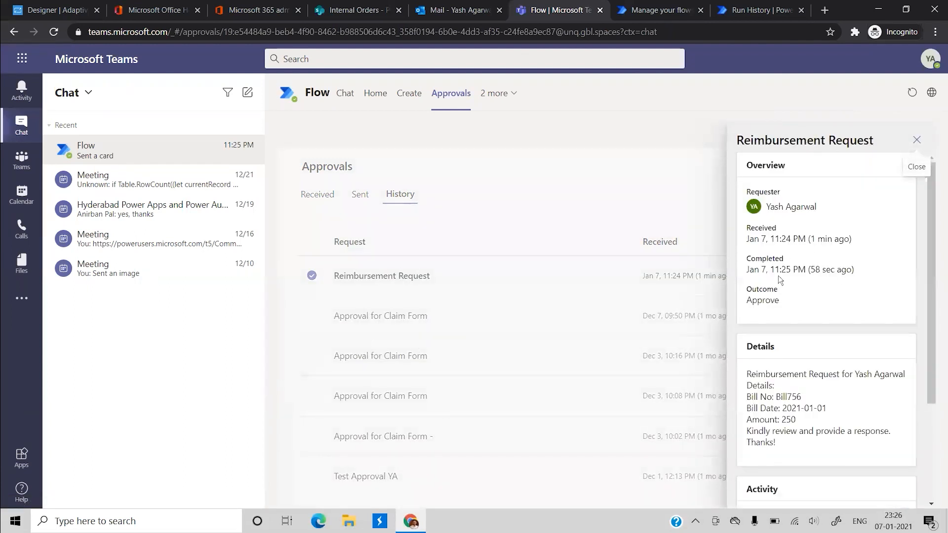
scroll(779, 280, down, 3)
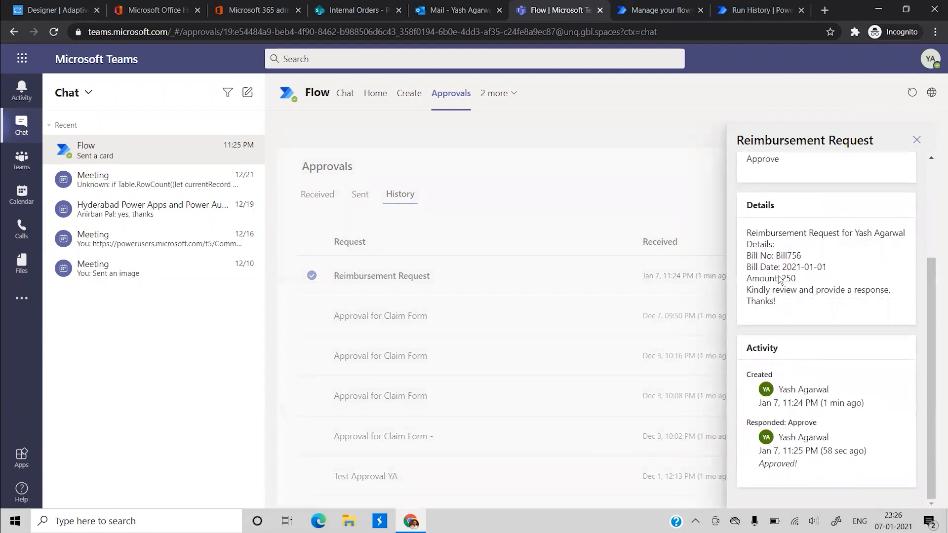
scroll(779, 280, up, 1)
scroll(839, 232, up, 2)
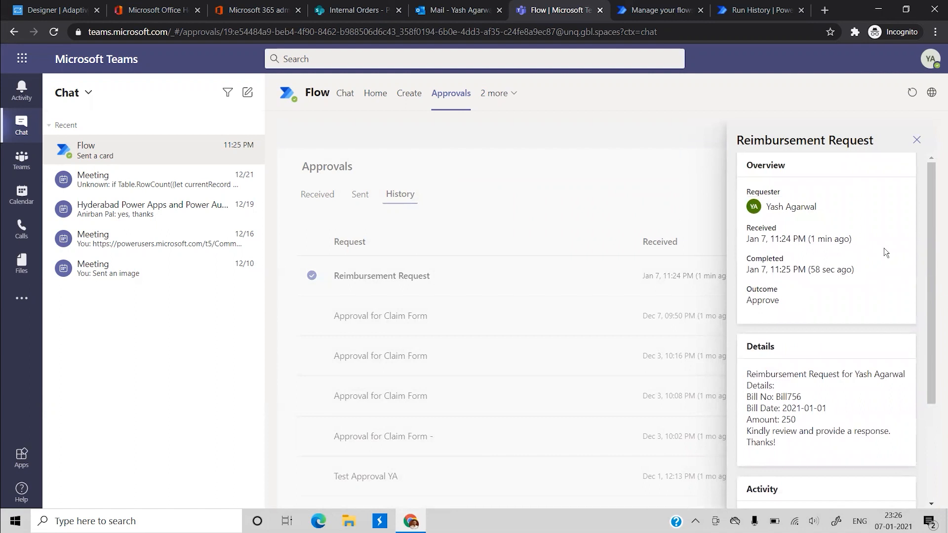
click(917, 140)
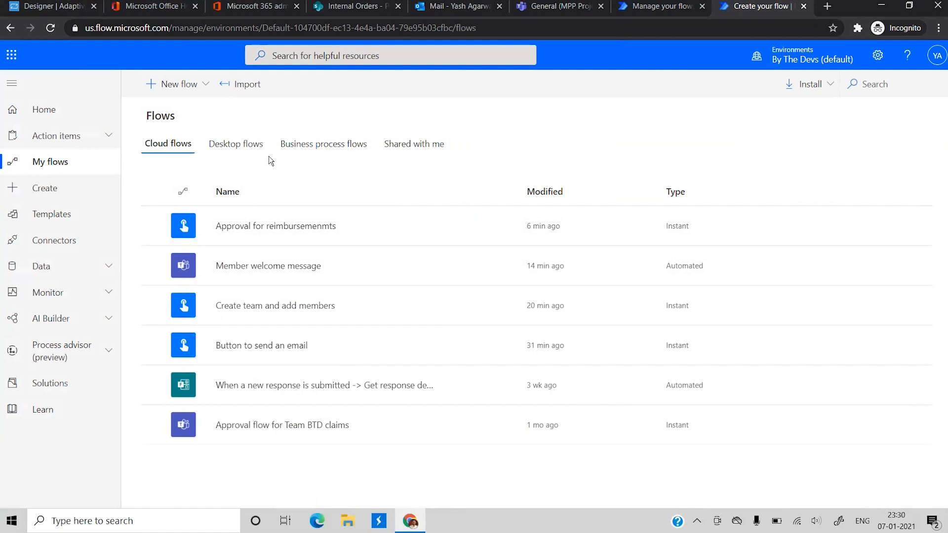
Create a new instant cloud flow in Power Automate with the "Manually trigger a flow" trigger, leaving its name empty.
click(178, 87)
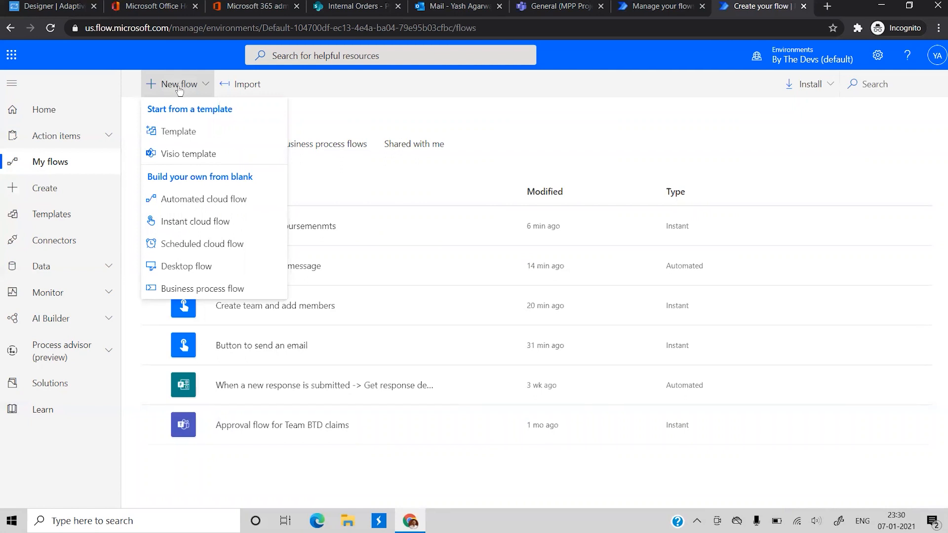
click(191, 221)
click(571, 217)
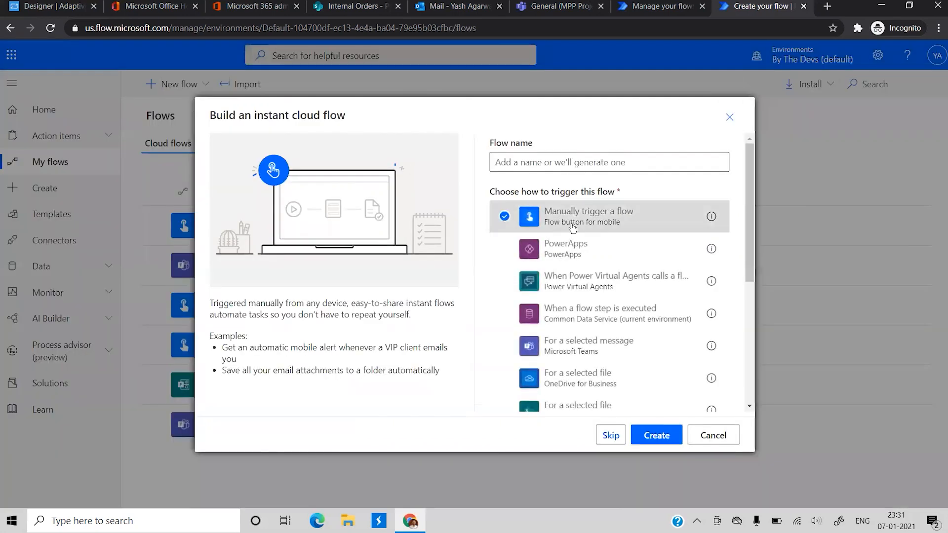
click(663, 436)
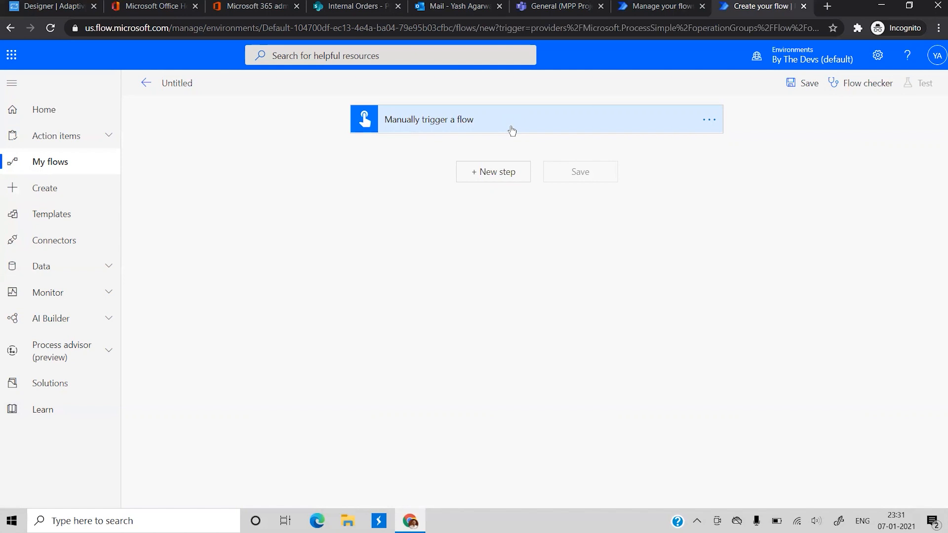
Add a text input named Order ID to the manual trigger.
click(513, 131)
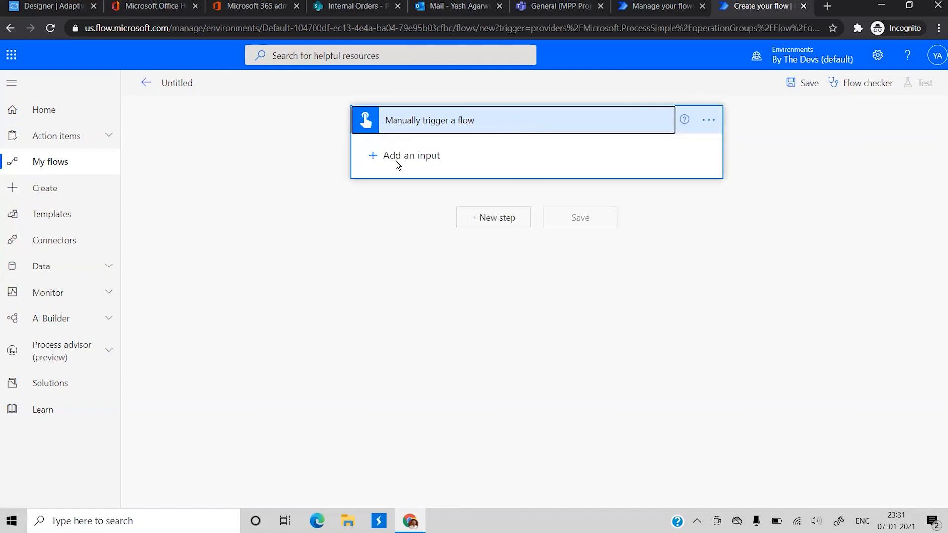
click(396, 161)
click(395, 173)
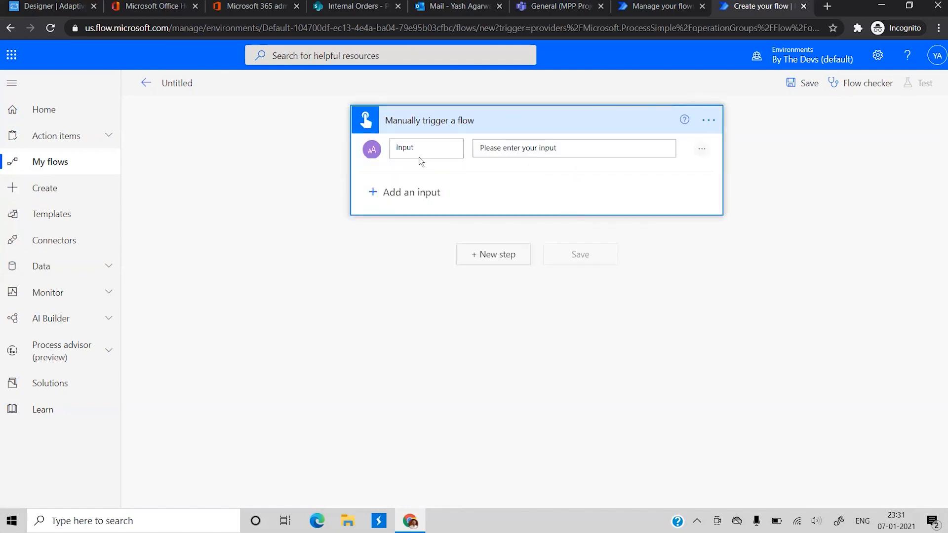
double_click(414, 153)
text(Order ID)
Add a SharePoint Get items action that reads the Orders list on the Internal Orders site.
click(493, 254)
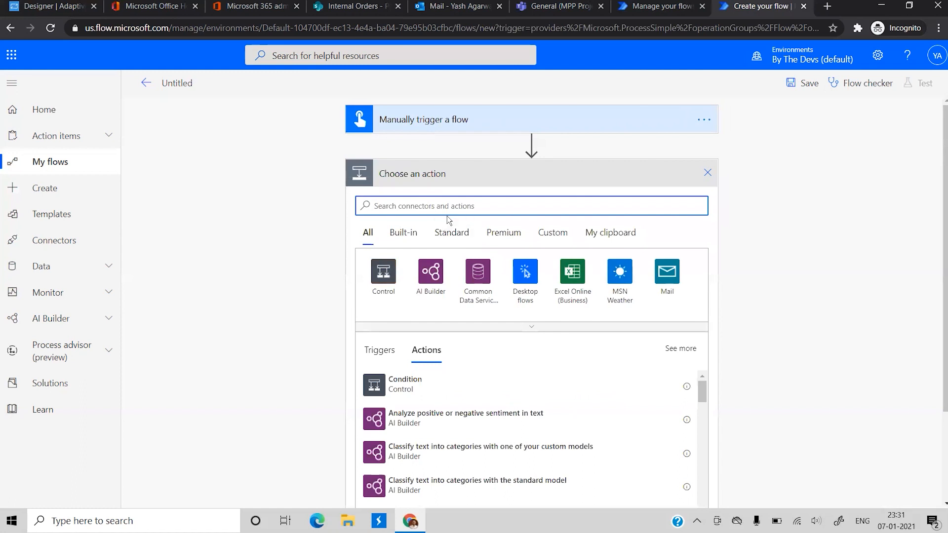
text(get items)
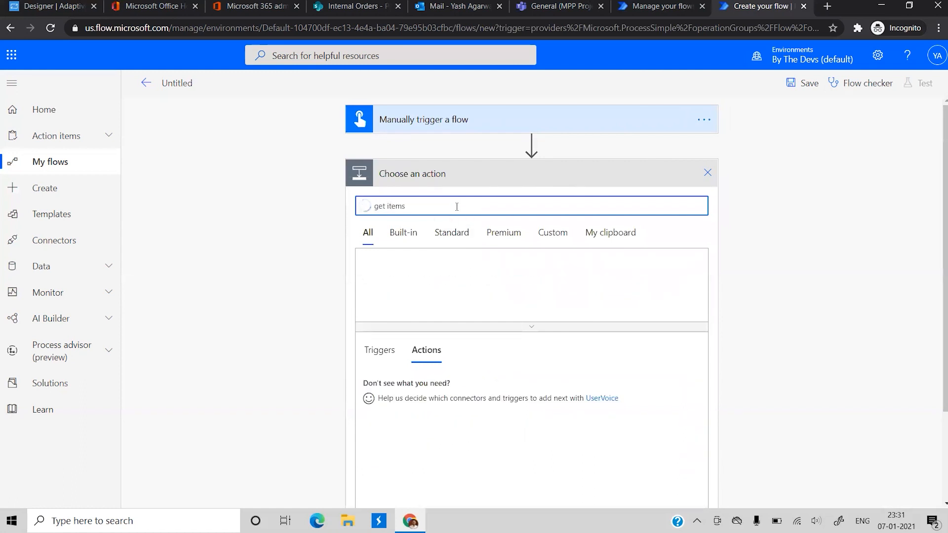
scroll(457, 207, down, 1)
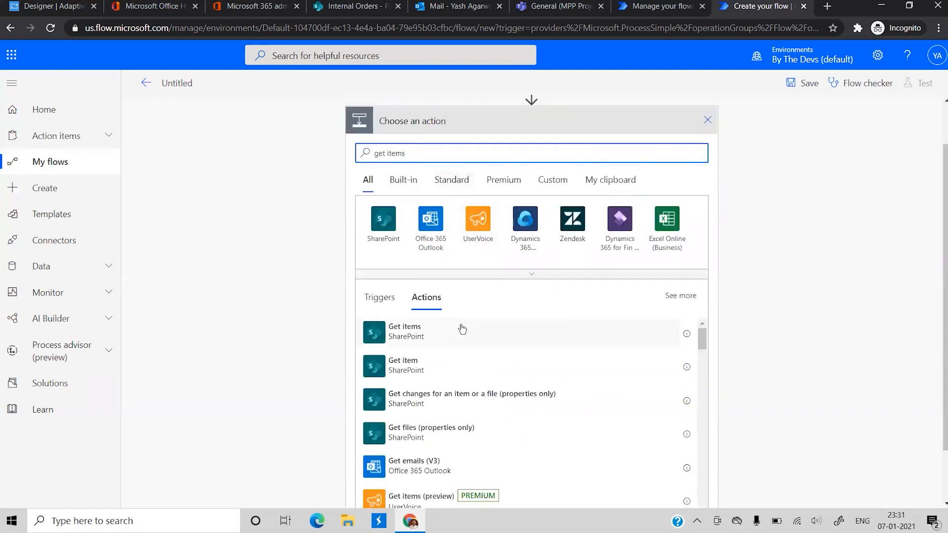
click(418, 343)
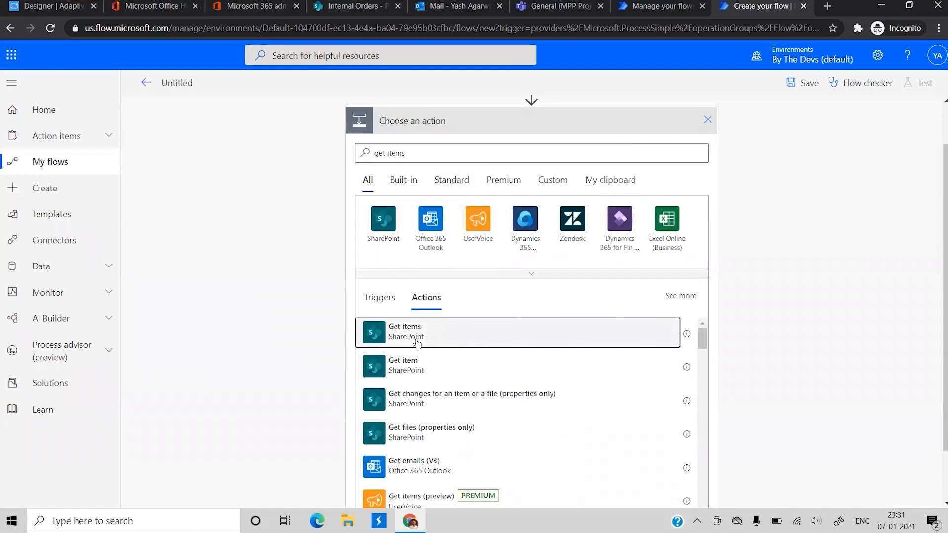
click(472, 205)
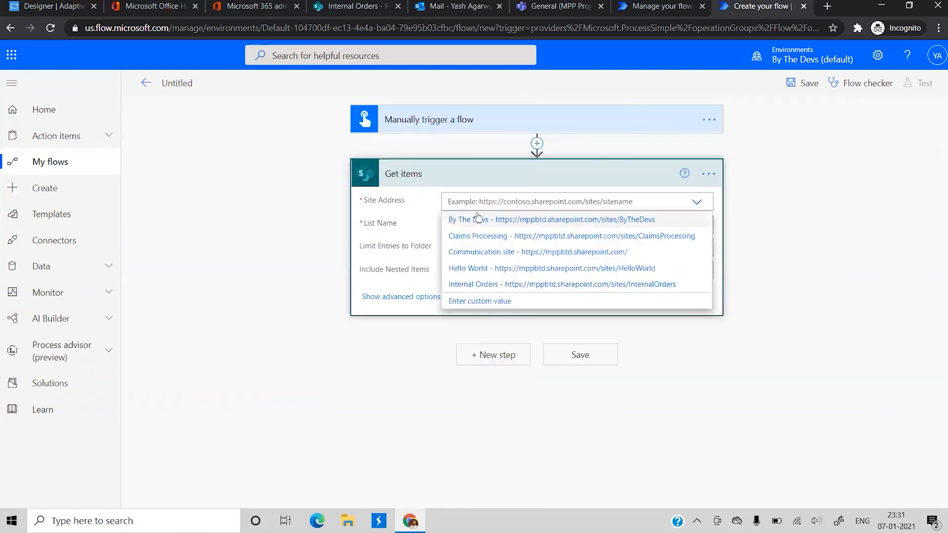
click(493, 284)
click(462, 224)
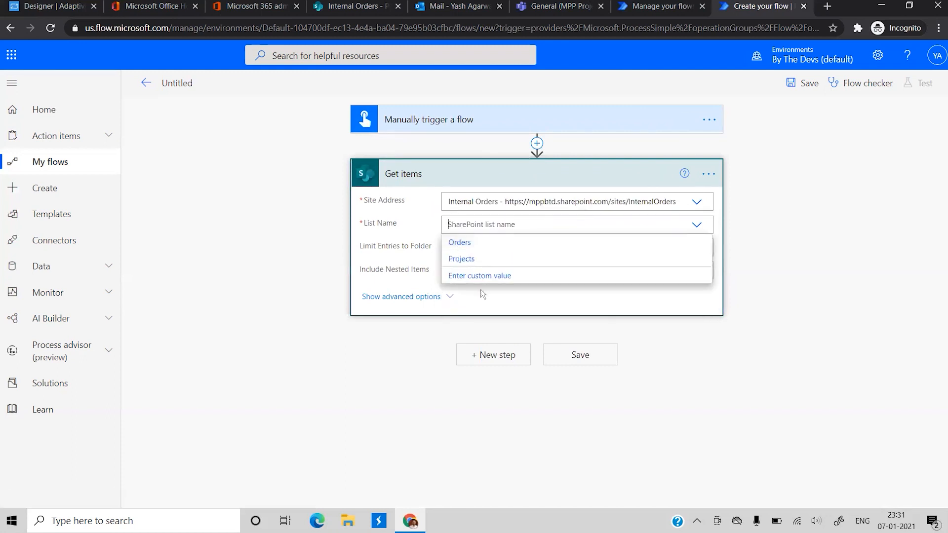
click(459, 244)
Set the Get items filter query to Title eq '' with the trigger's Order ID dynamic content between the quotes.
click(438, 299)
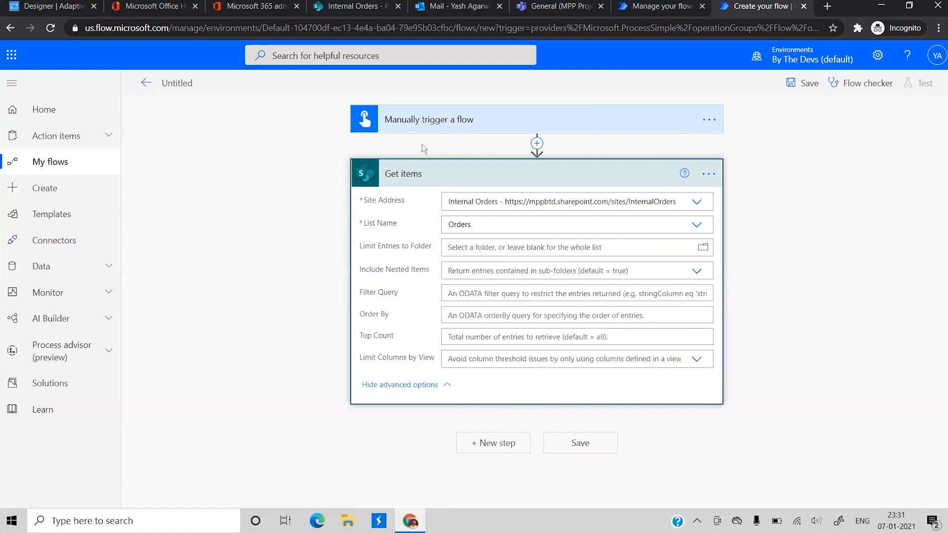
click(459, 121)
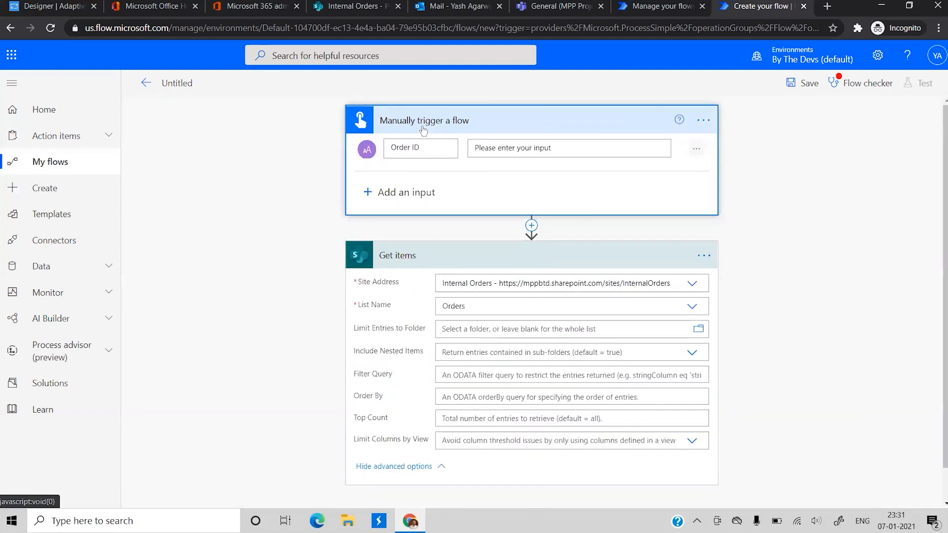
click(423, 130)
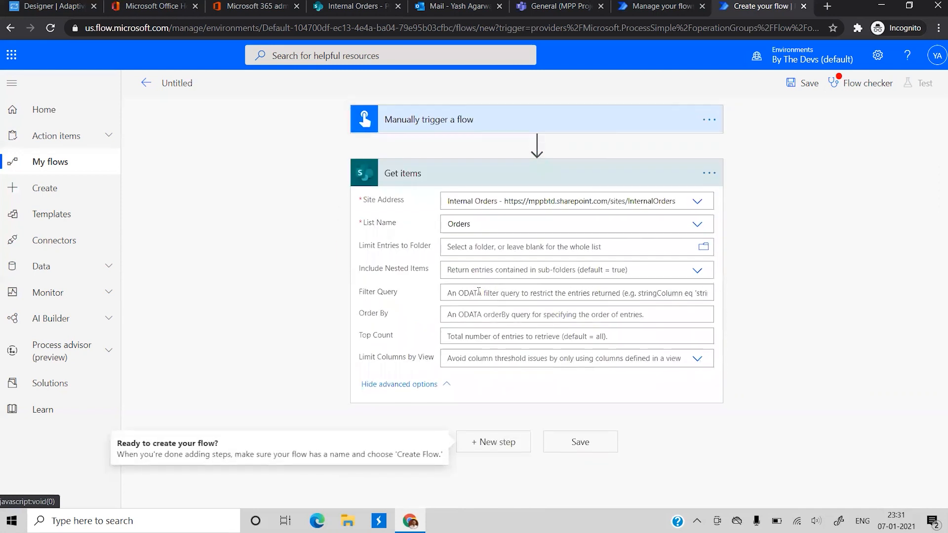
click(479, 293)
text(Title)
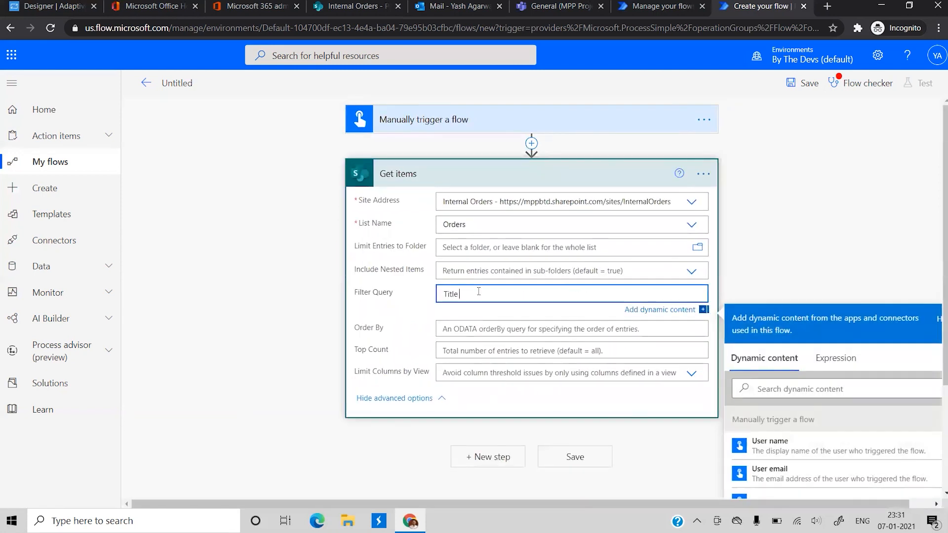
text( ed)
key(BackSpace)
text(q)
scroll(478, 292, down, 3)
click(764, 251)
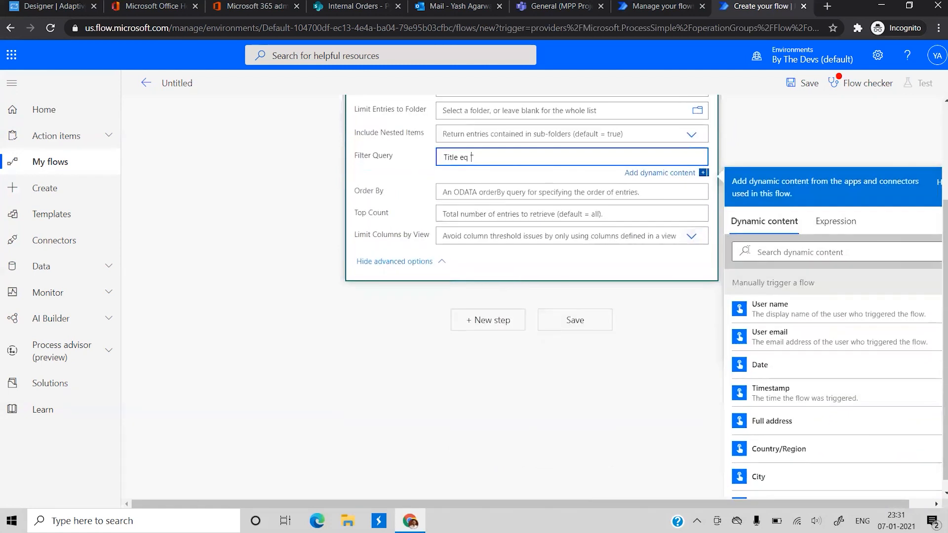
text(order)
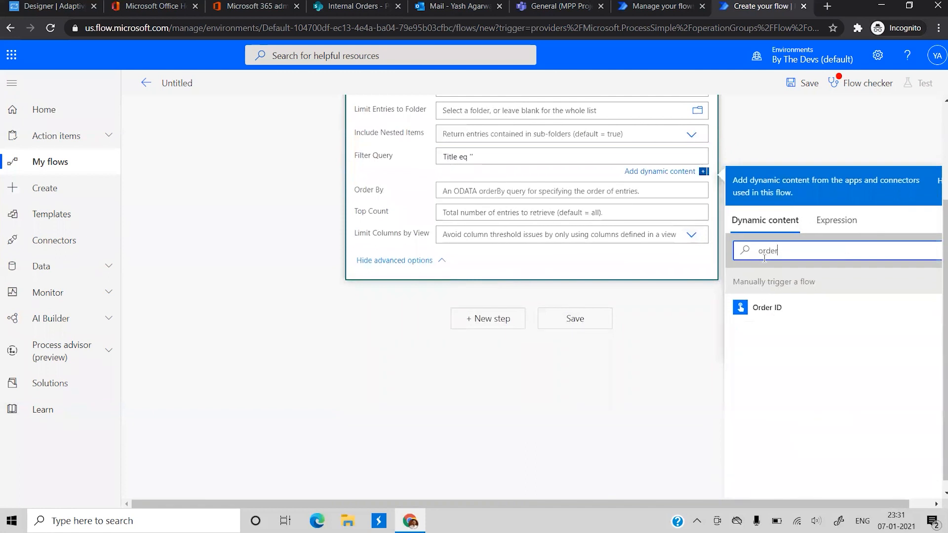
click(763, 307)
click(661, 354)
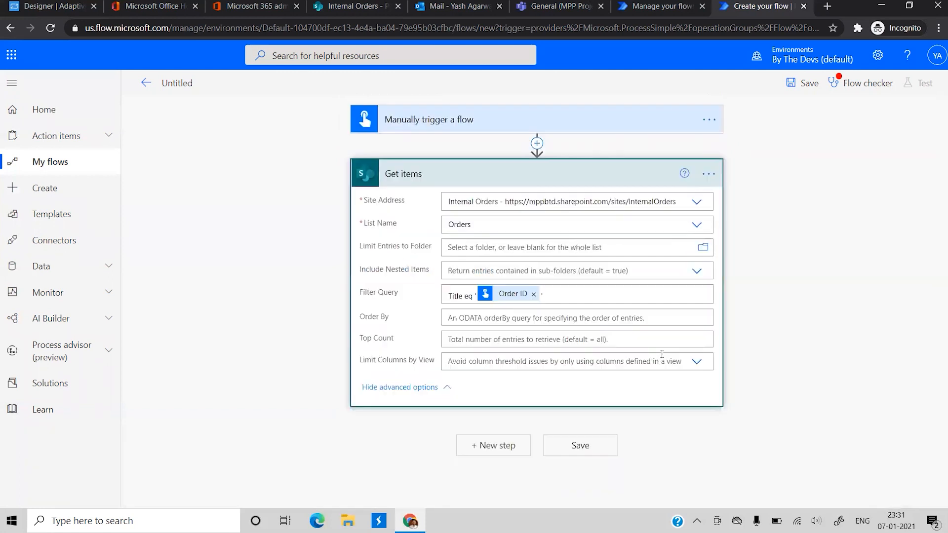
Add a Compose action after Get items, leaving its inputs empty.
click(499, 445)
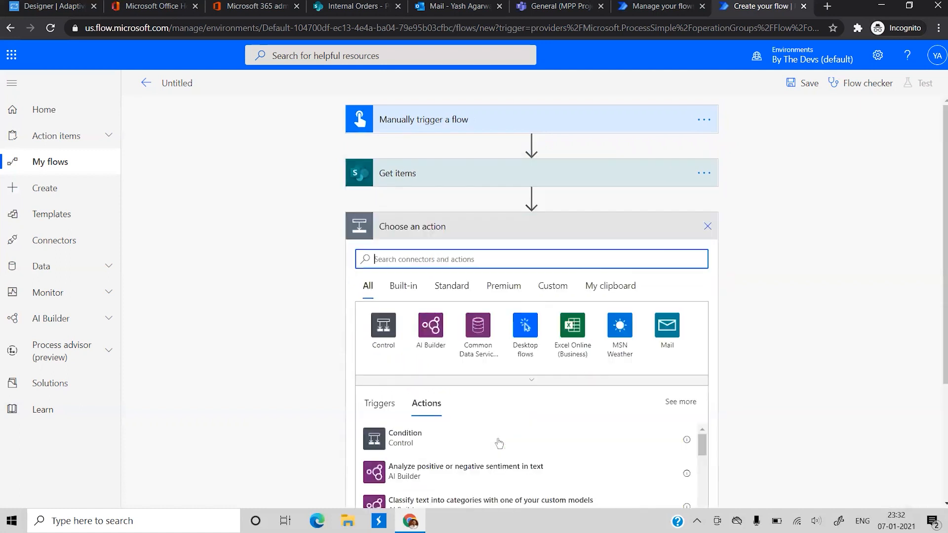
text(compose)
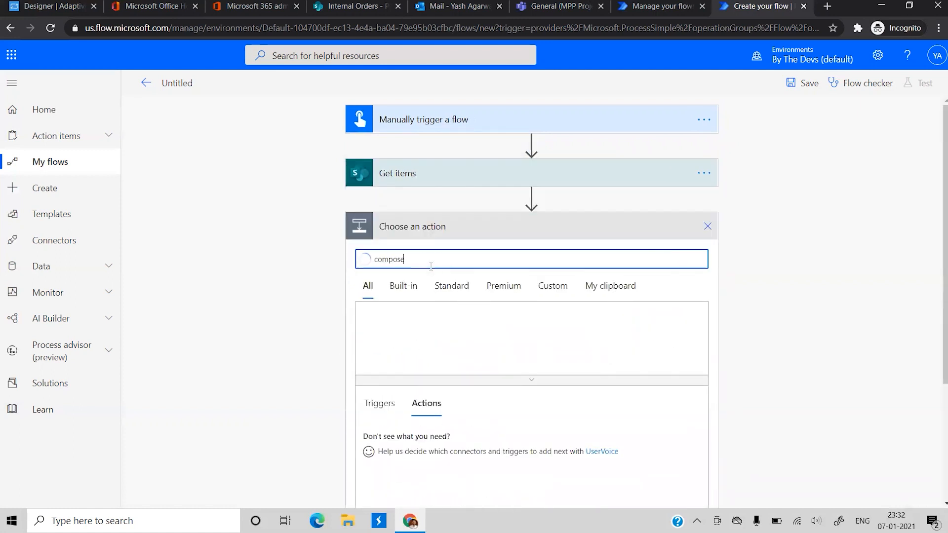
scroll(425, 291, down, 1)
click(419, 390)
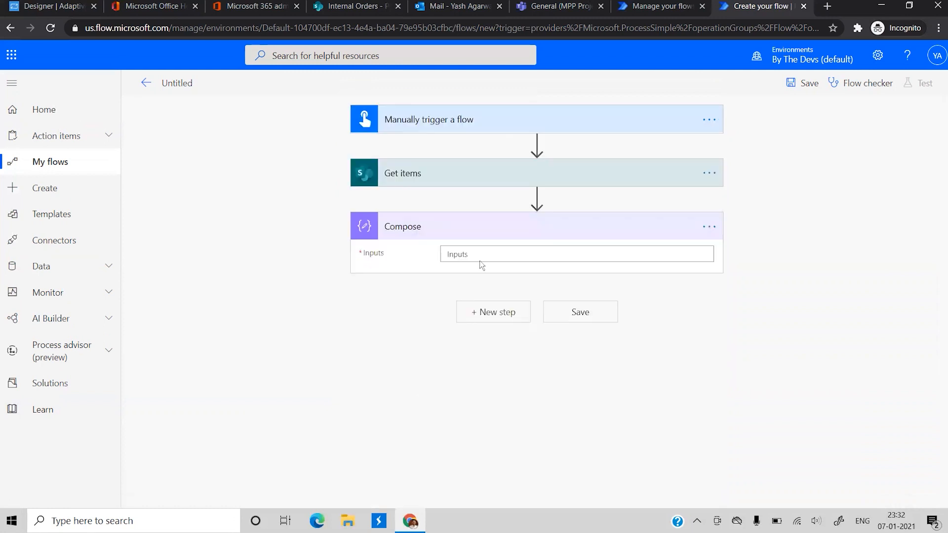
click(487, 253)
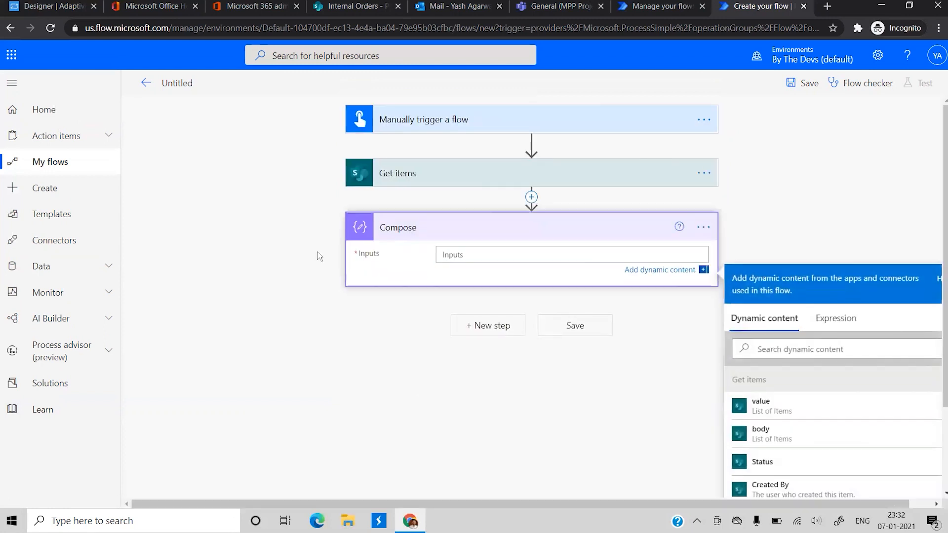
click(318, 255)
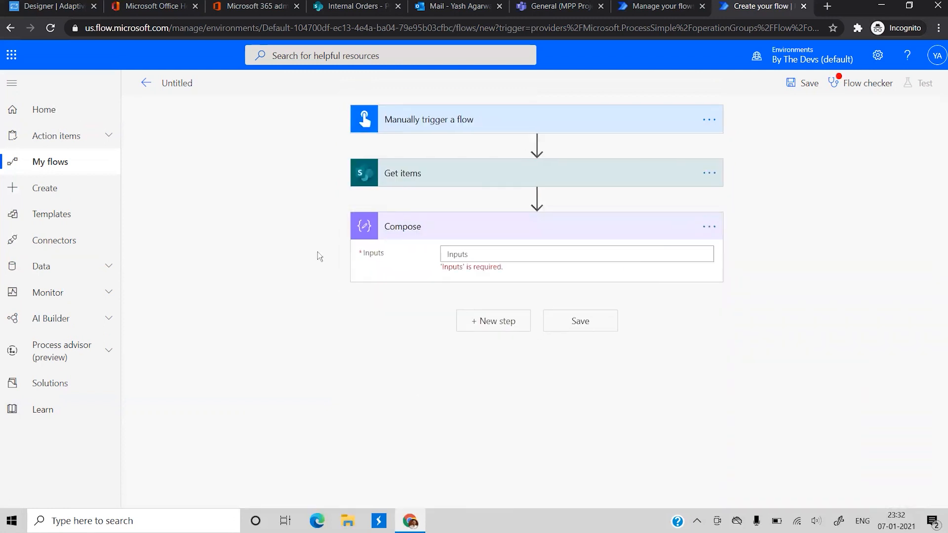
Switch to the Adaptive Cards Designer and examine the Approval Request card's preview and its JSON payload.
click(81, 6)
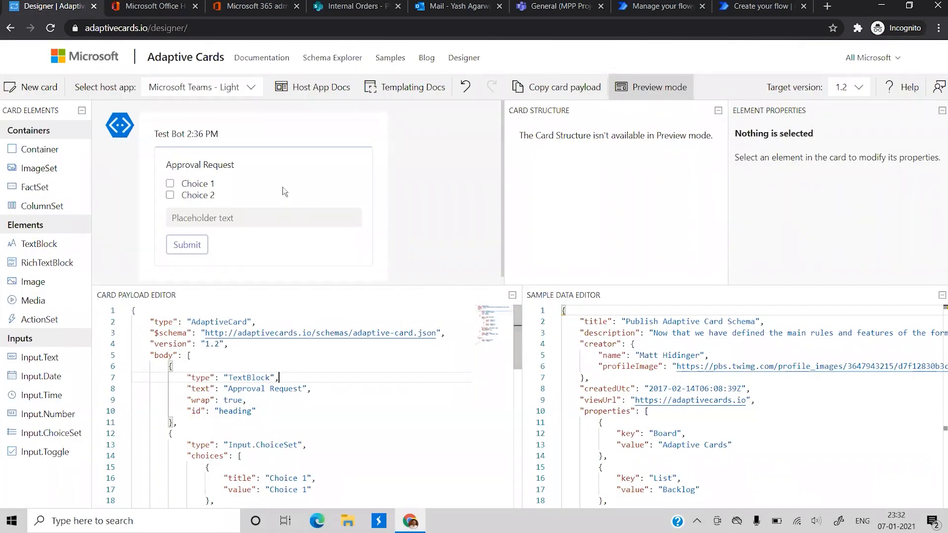
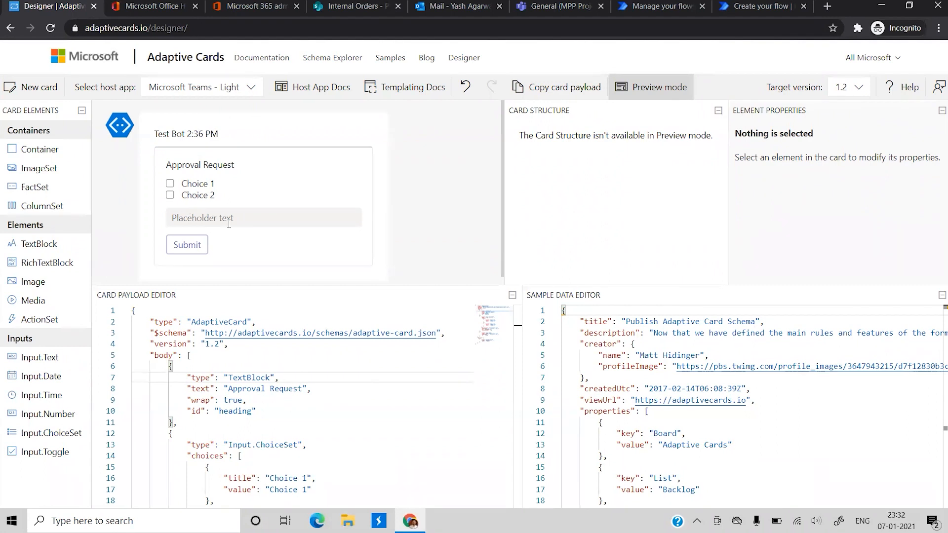
click(348, 424)
scroll(347, 424, down, 2)
scroll(347, 425, down, 1)
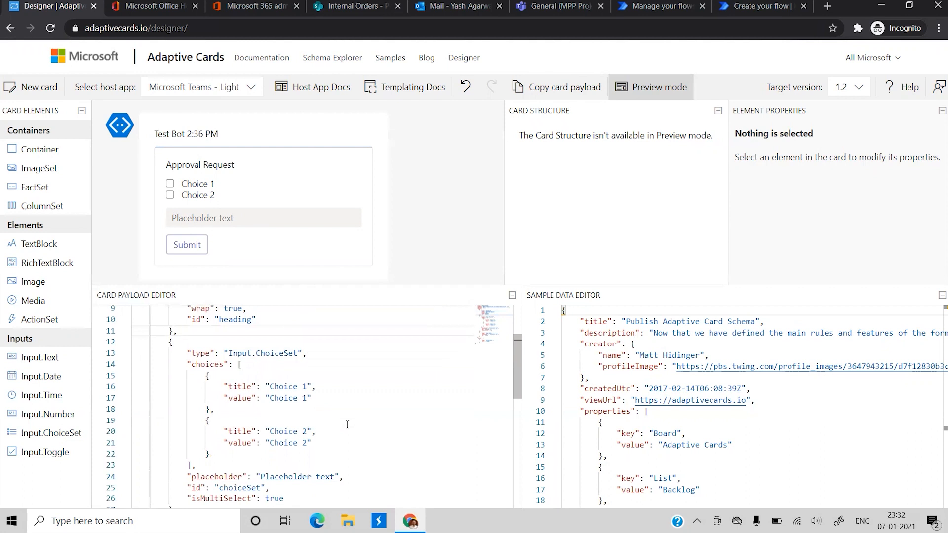
key(ctrl+a)
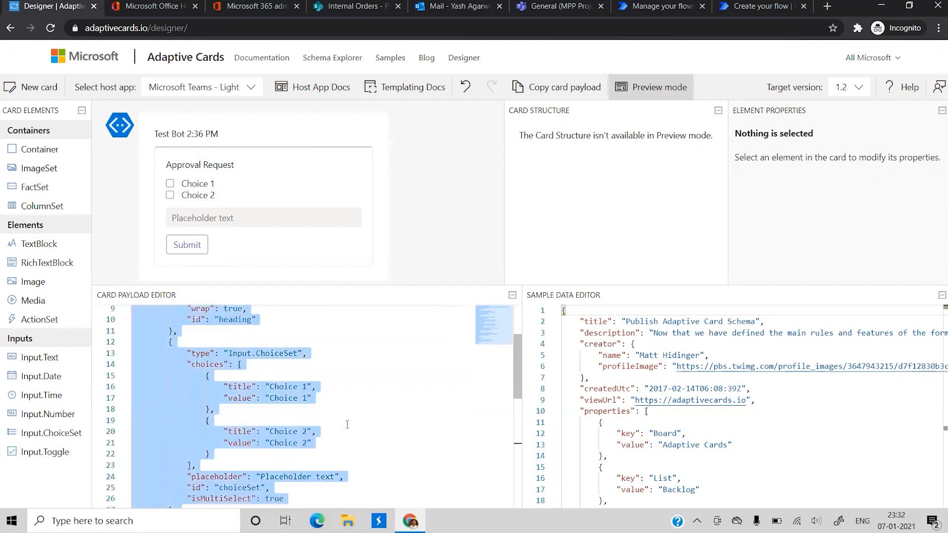
scroll(300, 356, up, 3)
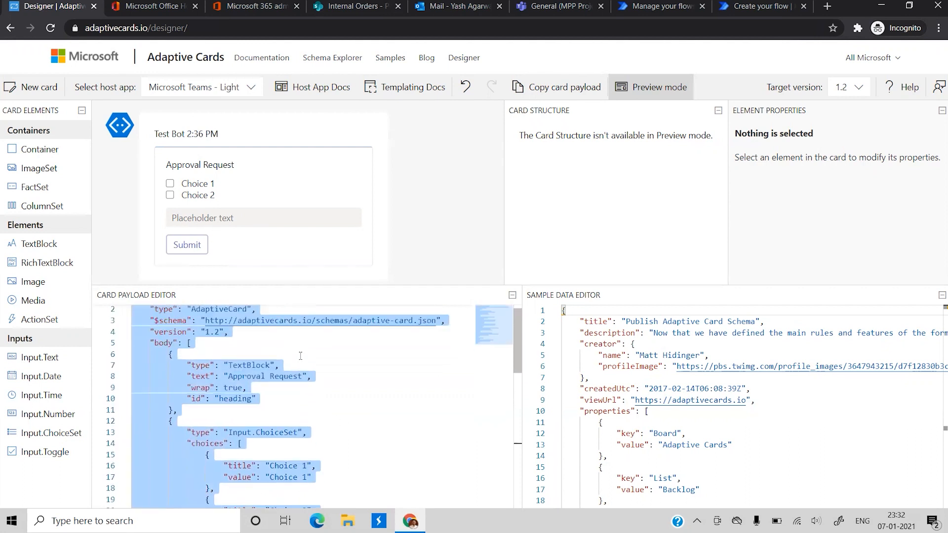
click(325, 362)
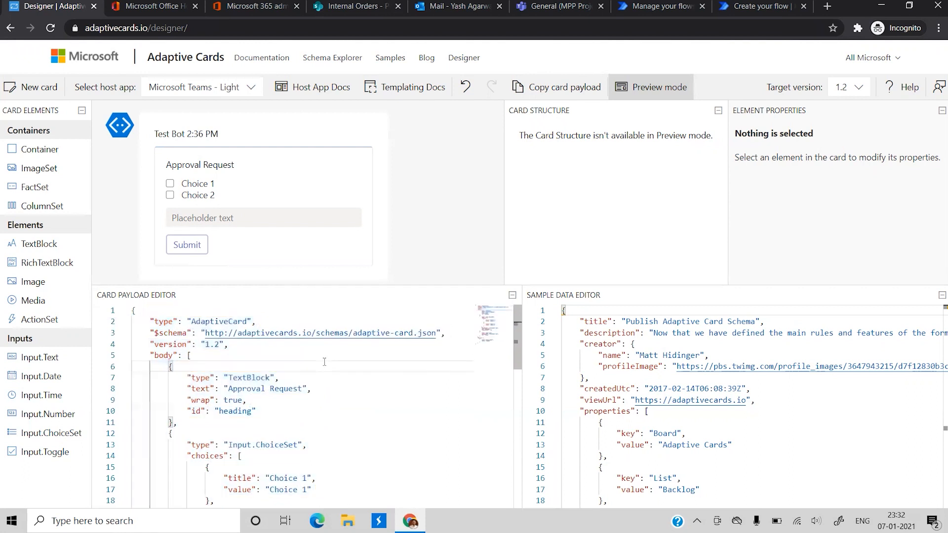
key(ctrl+a)
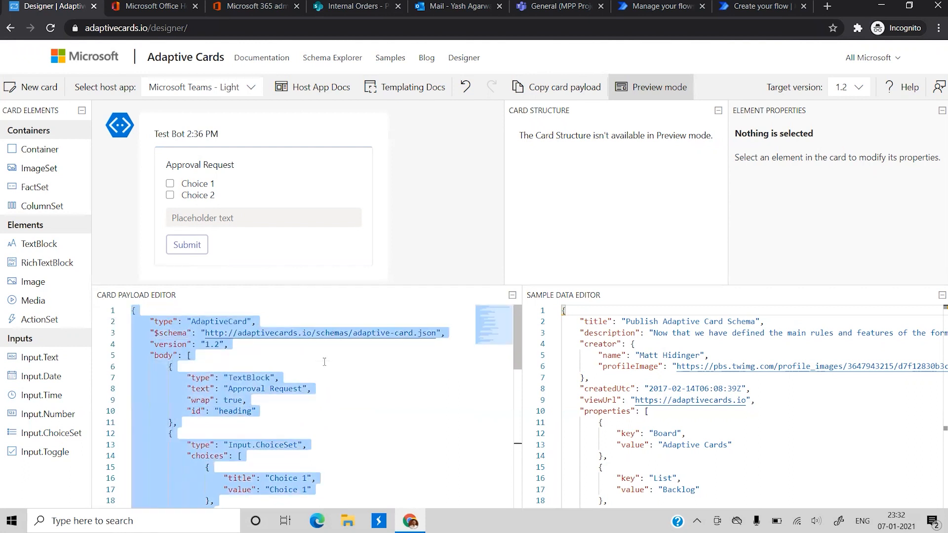
click(413, 259)
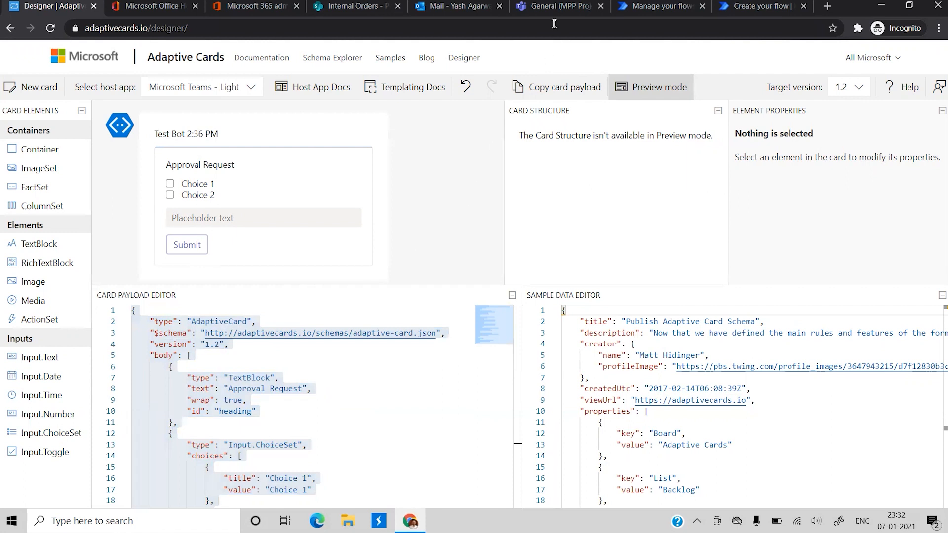
Turn off preview mode, try adding a TextBlock below the card's choices, and remove it again.
click(651, 87)
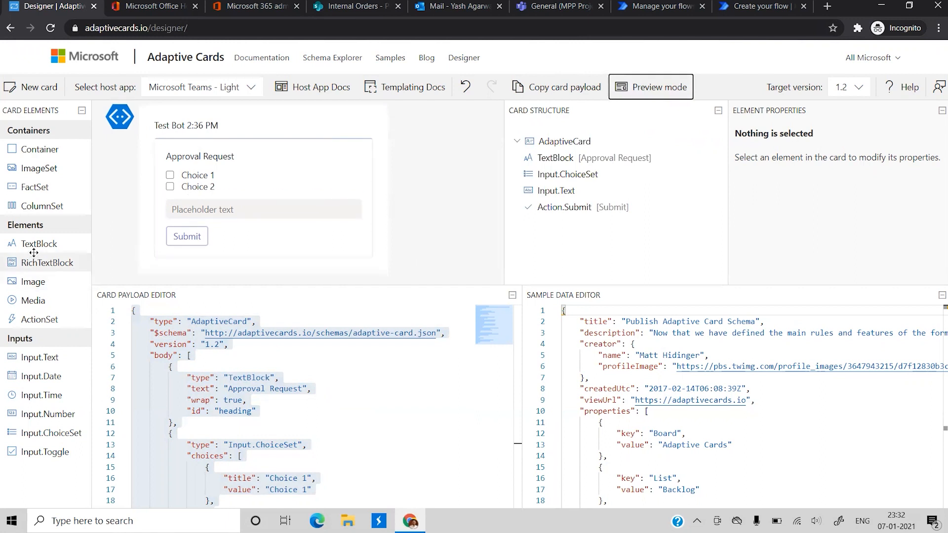
drag(34, 245, 217, 195)
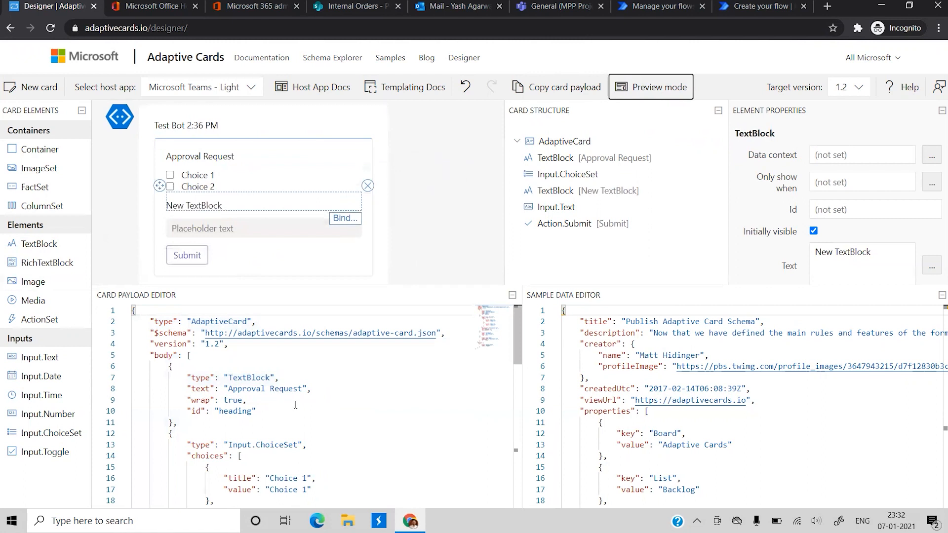
click(368, 185)
Copy the entire Approval Request card payload and paste it into the Compose action's inputs in Power Automate.
click(366, 379)
key(ctrl+a)
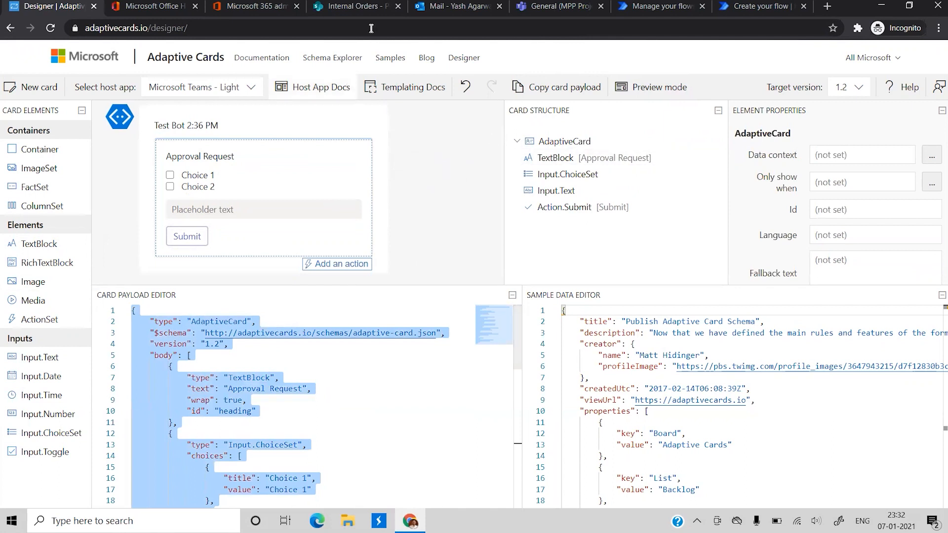
click(761, 6)
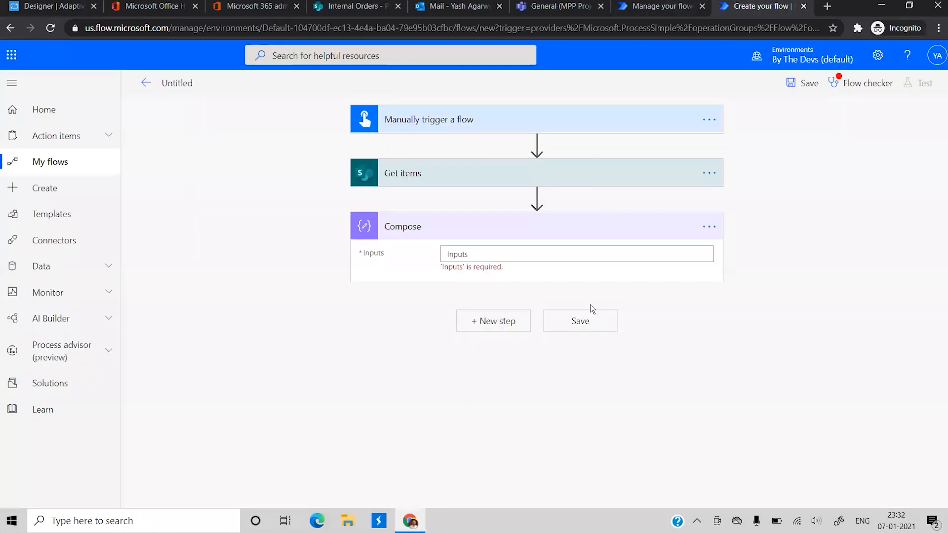
click(544, 245)
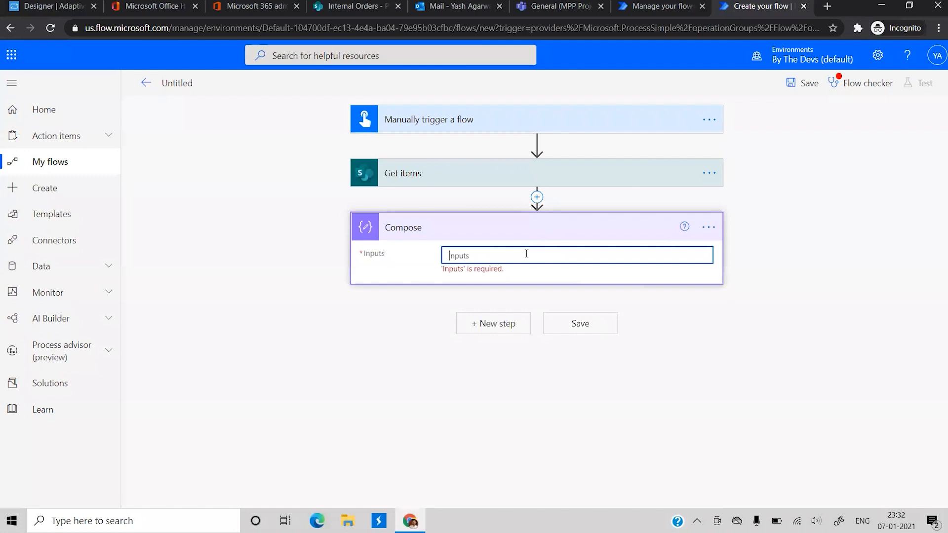
key(ctrl+v)
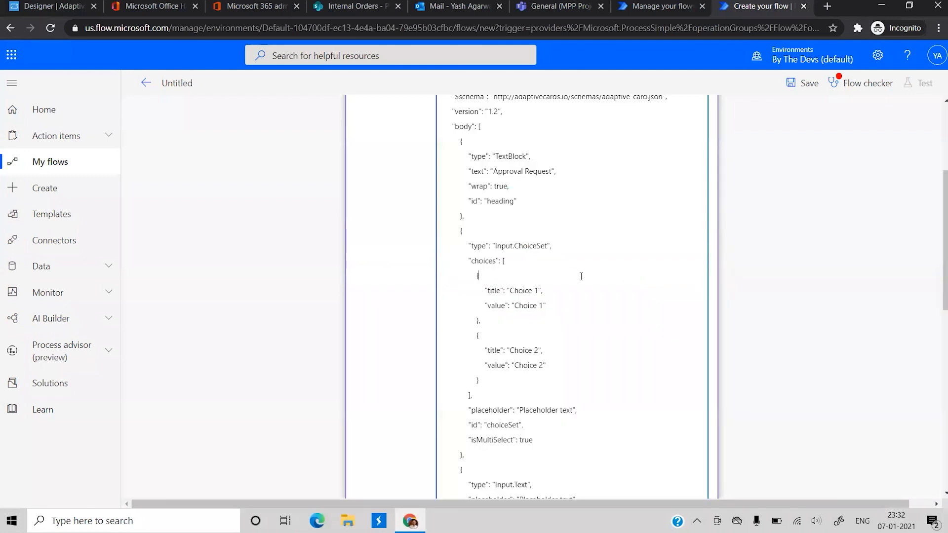
click(516, 275)
scroll(523, 357, down, 2)
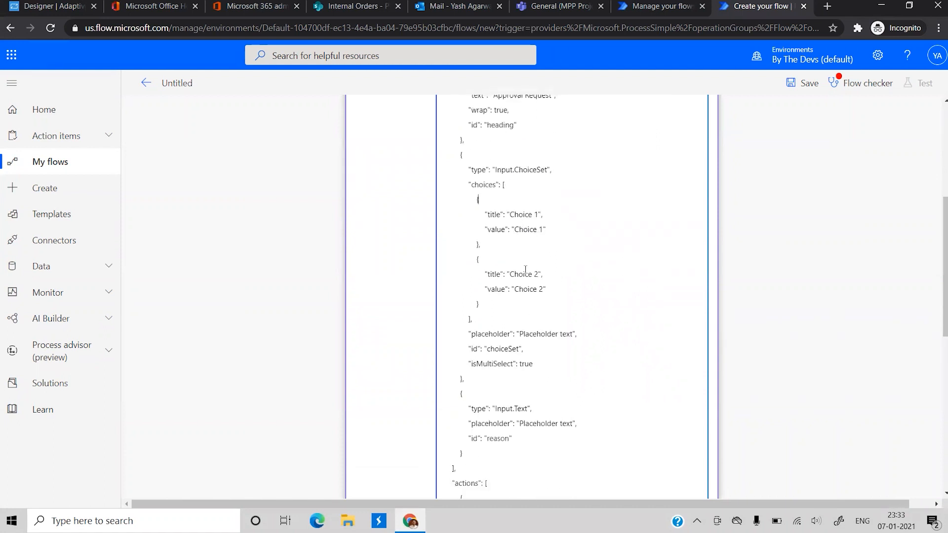
Insert an Initialize variable action between the trigger and Get items, naming the variable choices with type Array.
scroll(525, 269, up, 5)
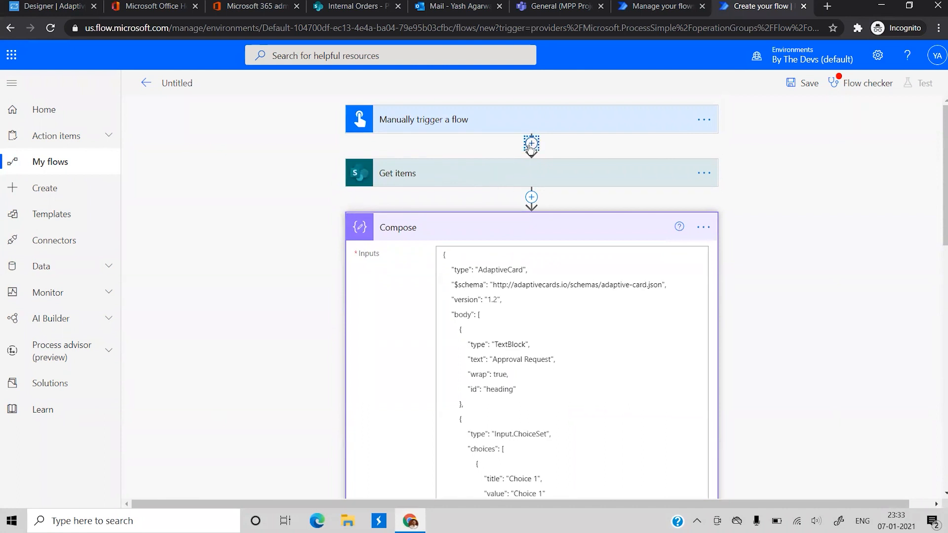
click(531, 143)
click(520, 162)
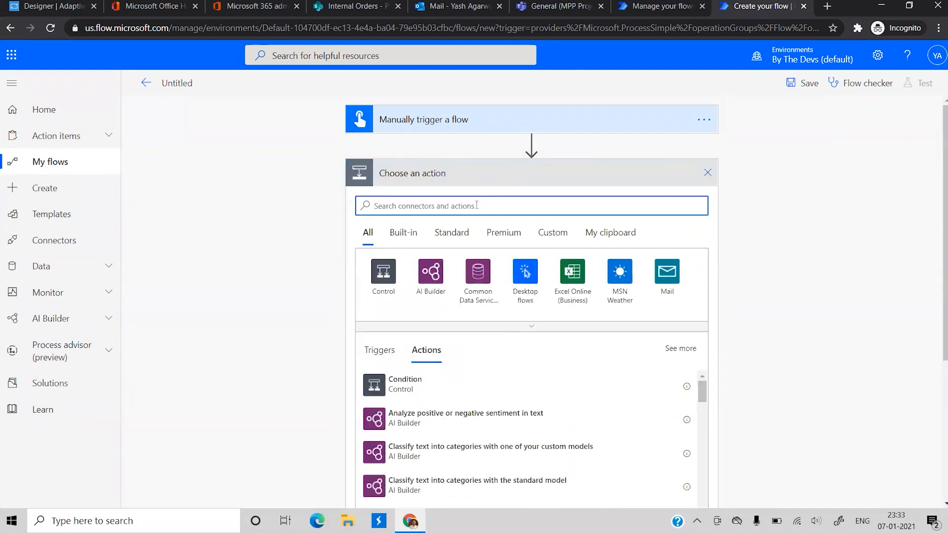
text(initia)
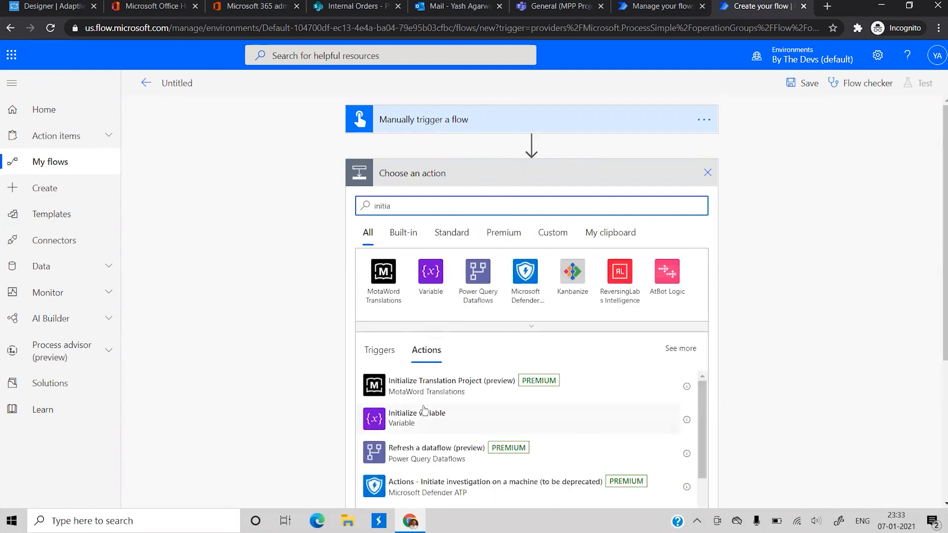
click(426, 415)
click(472, 195)
text(choices)
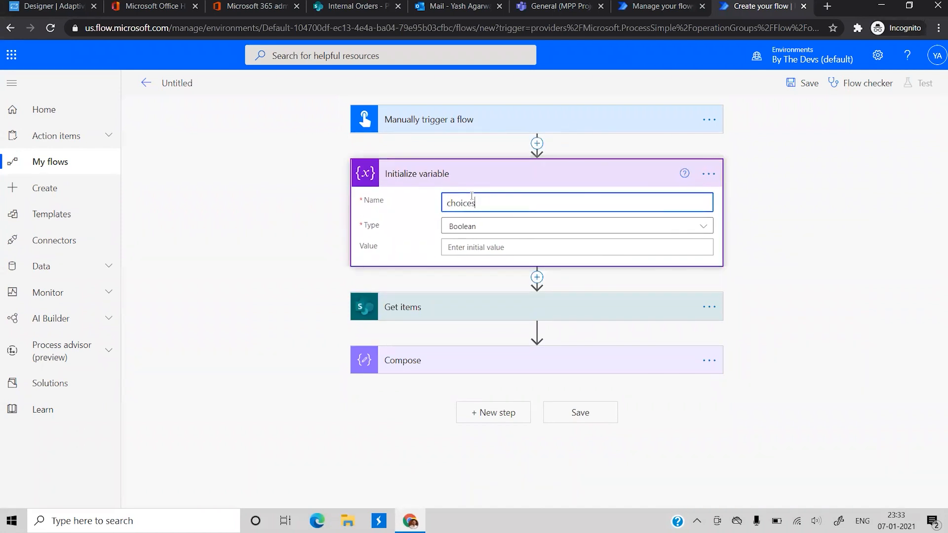
click(462, 225)
click(470, 354)
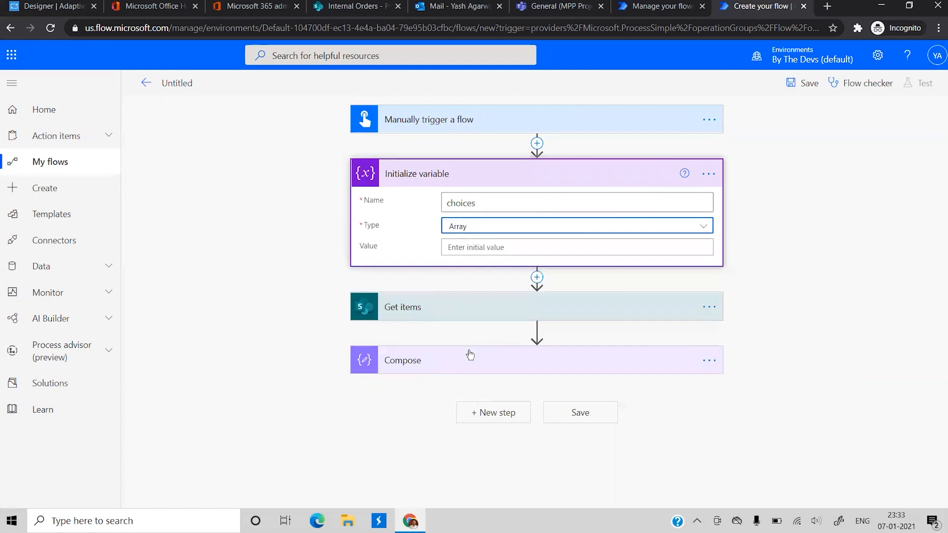
Insert an Append to array variable action between Get items and Compose, targeting the choices variable.
click(537, 330)
click(524, 348)
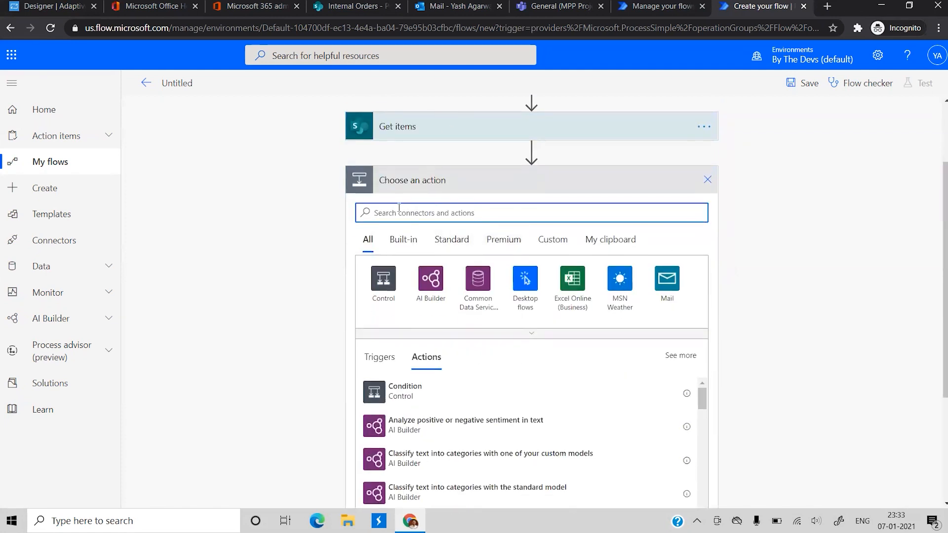
text(append)
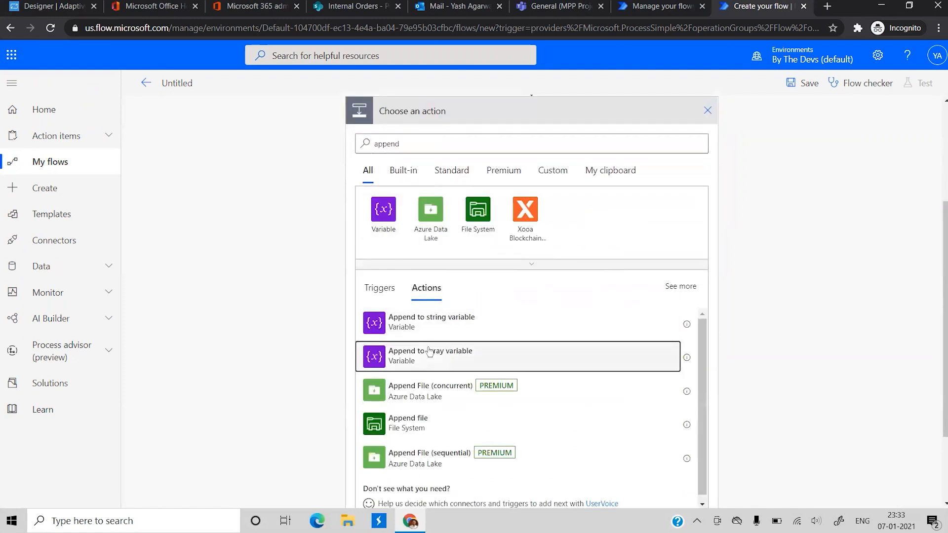
click(429, 352)
click(493, 309)
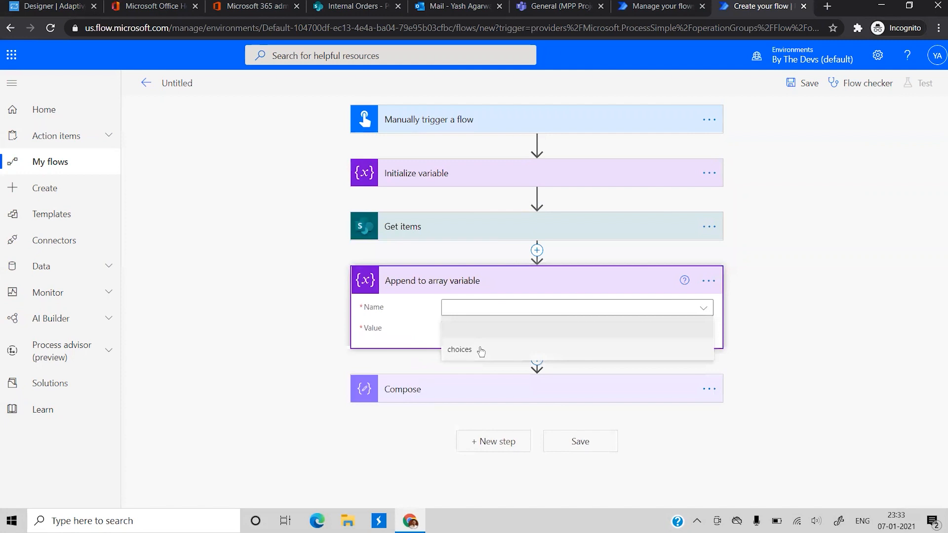
click(480, 350)
Start the appended value as a JSON object with curly braces, and check the choice structure in the Compose card payload.
click(470, 330)
text({)
key(Return)
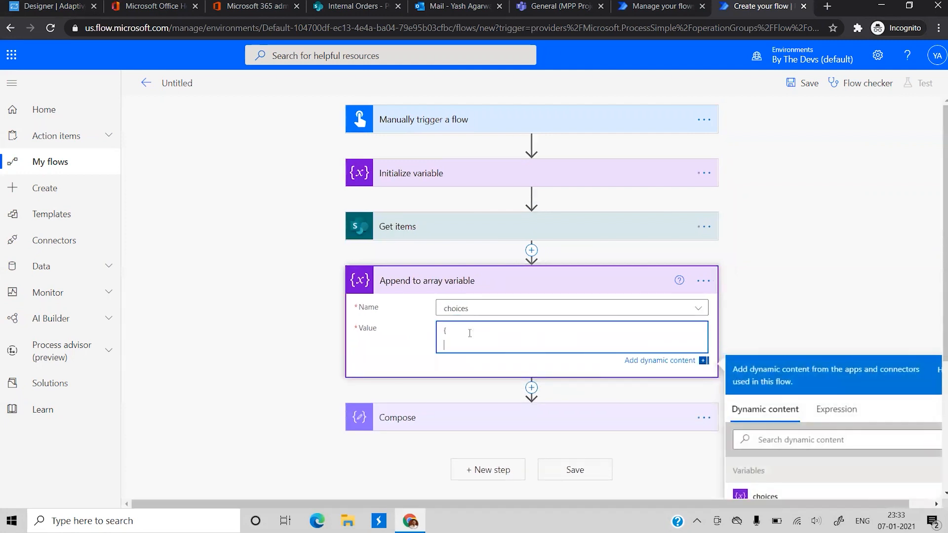
key(Return)
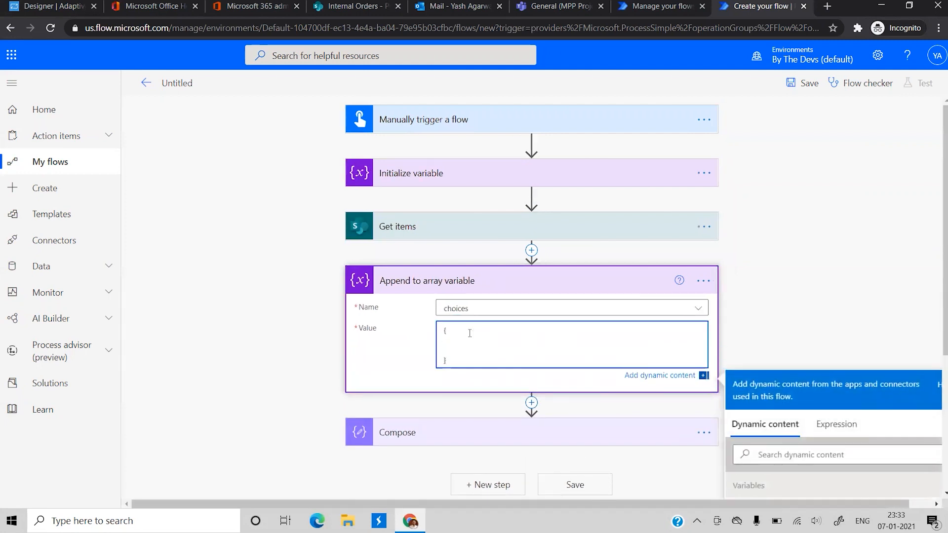
scroll(466, 332, down, 3)
click(447, 322)
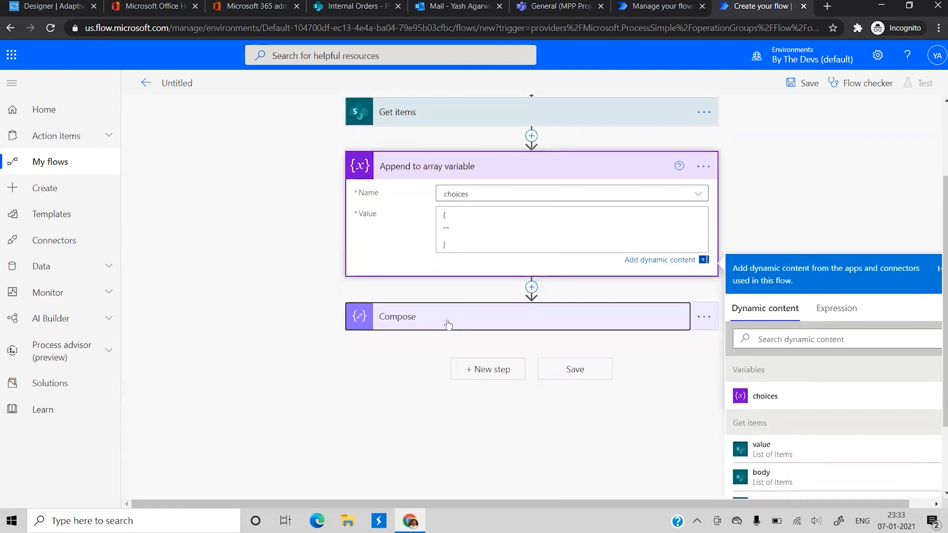
scroll(448, 321, down, 5)
scroll(448, 322, down, 4)
scroll(529, 289, up, 6)
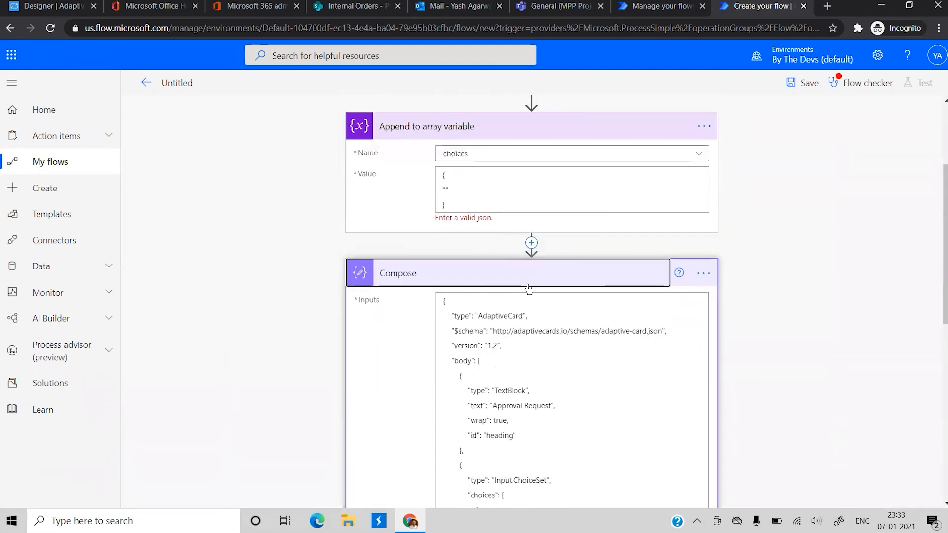
Add a "title" key to the appended object, holding the Item field from Get items in quotes.
click(447, 191)
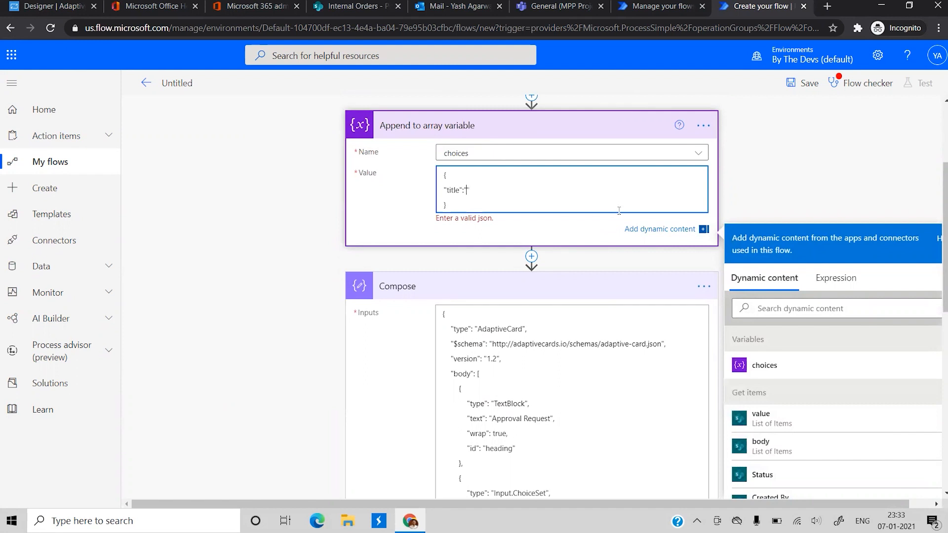
scroll(620, 210, down, 3)
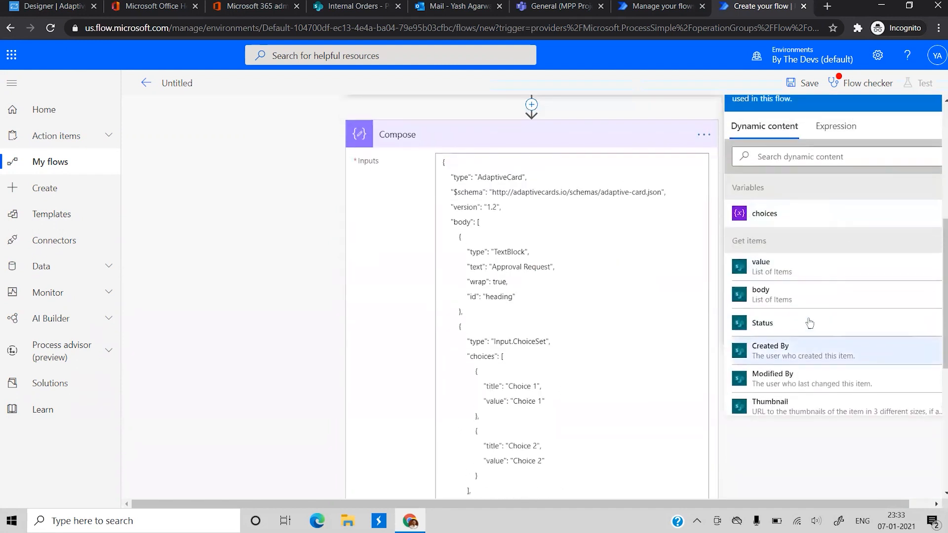
scroll(810, 324, up, 2)
scroll(793, 341, down, 1)
scroll(796, 342, down, 4)
click(785, 297)
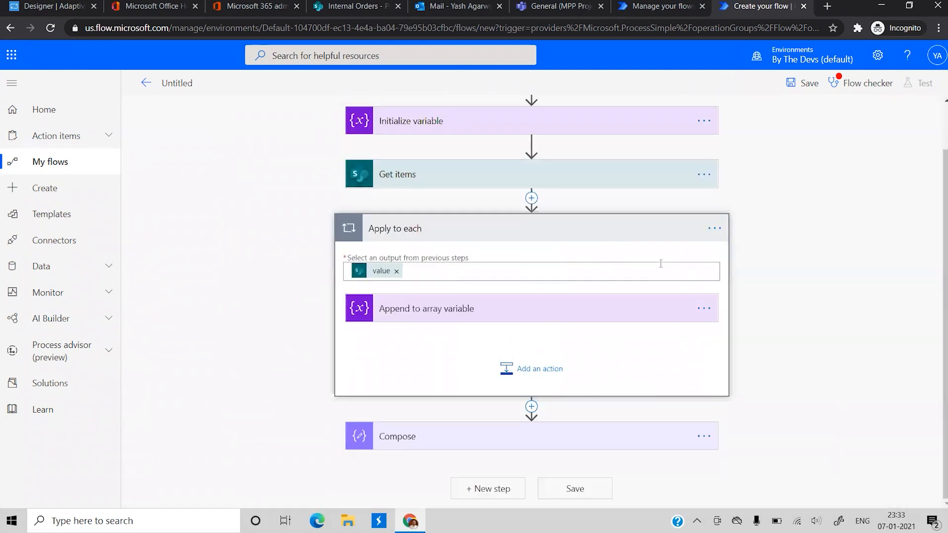
Extend the title in the appended object with a hyphen and the Price field from Get items.
scroll(632, 297, up, 1)
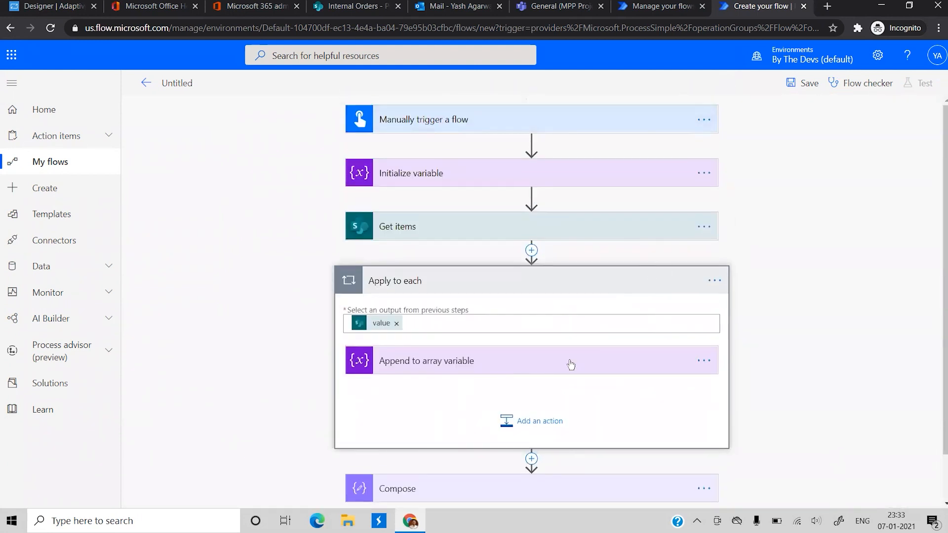
click(462, 369)
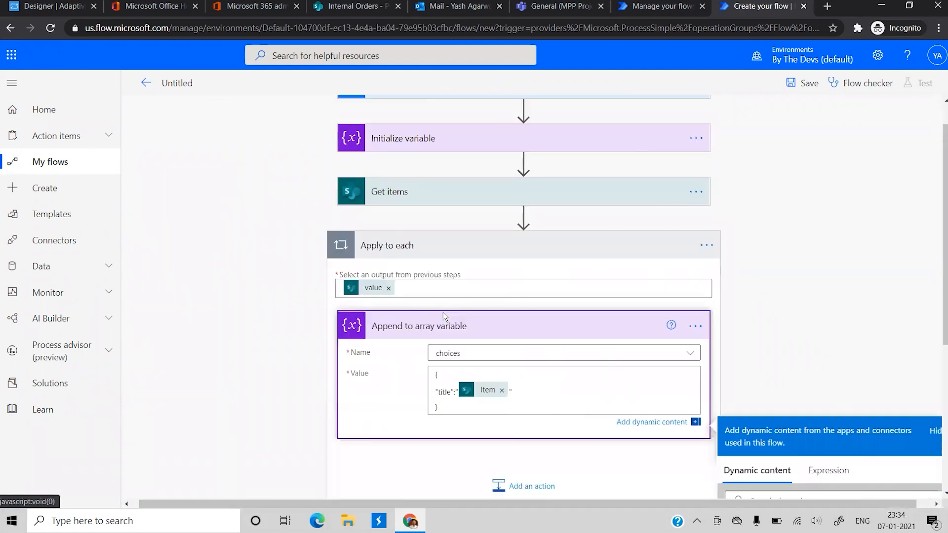
click(526, 224)
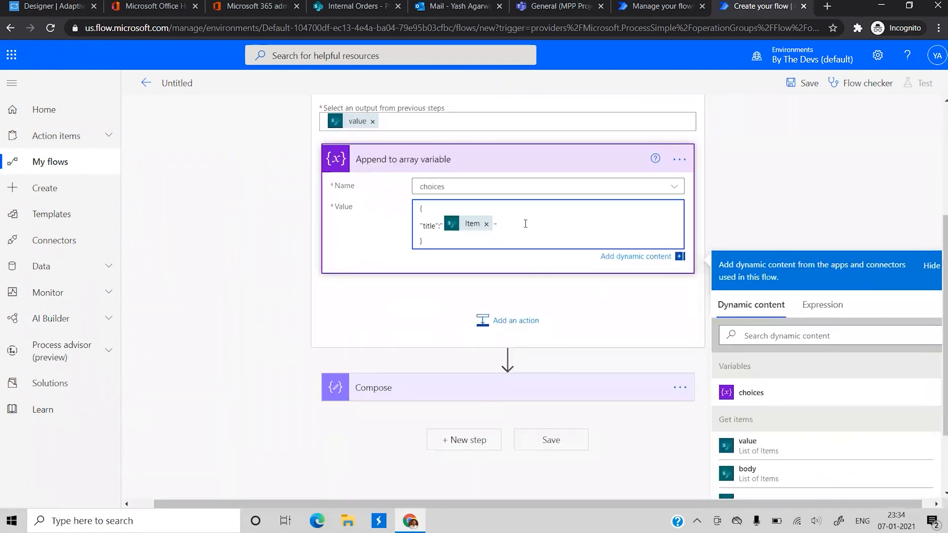
scroll(698, 331, down, 2)
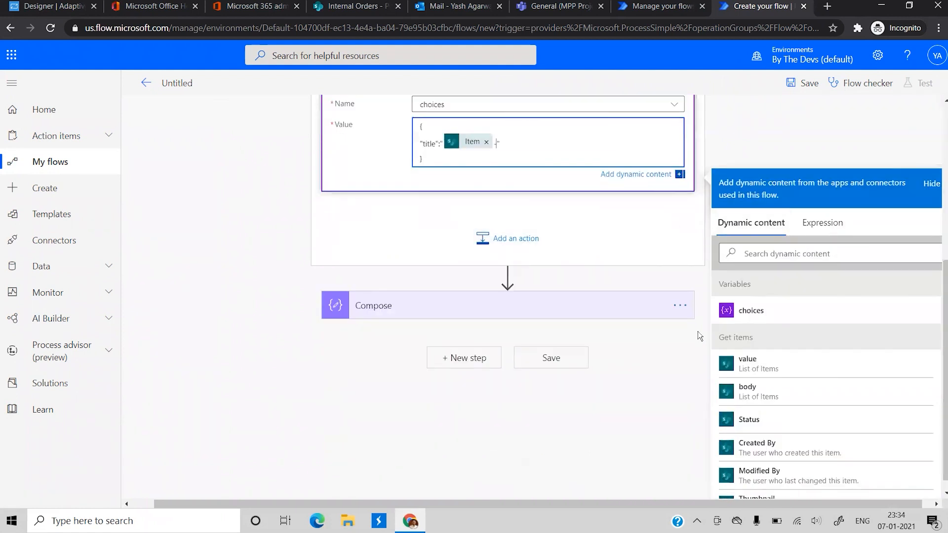
click(781, 244)
text(am)
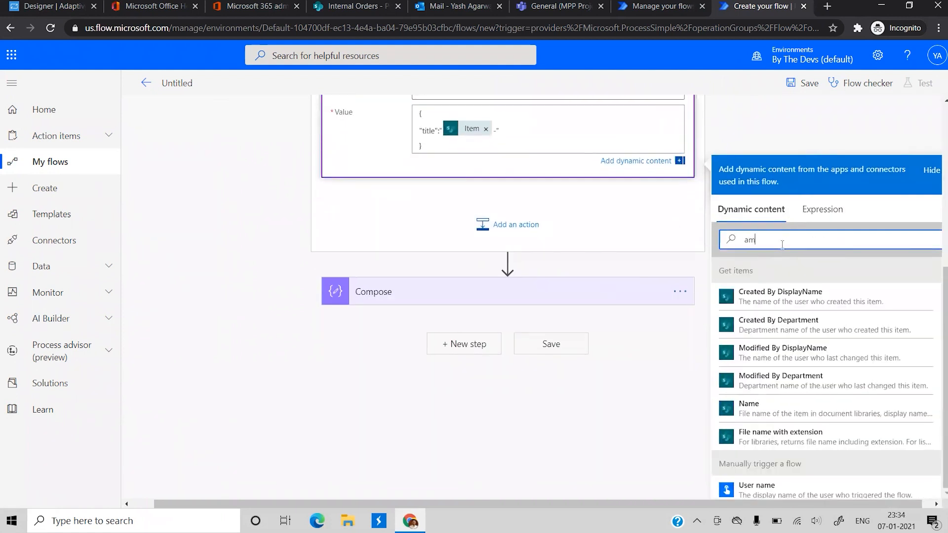
key(BackSpace)
key(BackSpace)
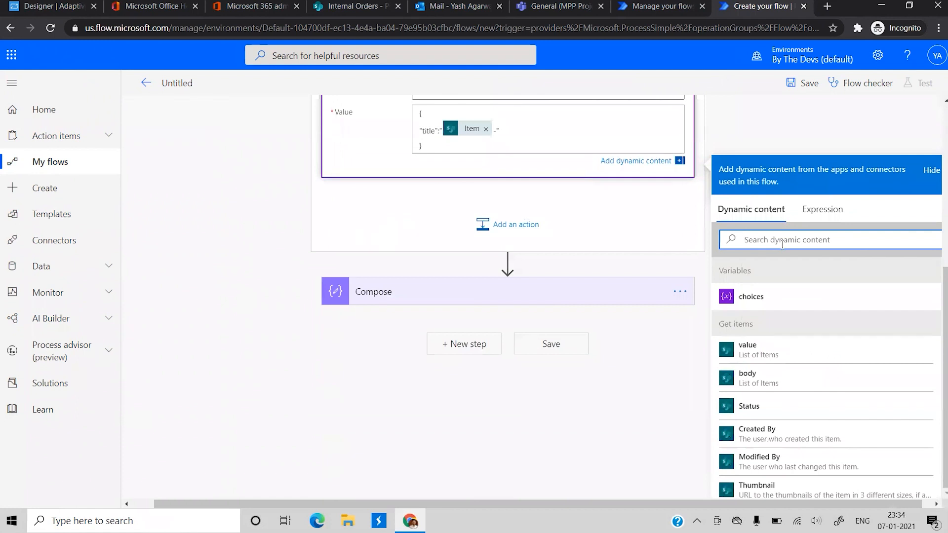
text(pri)
click(772, 306)
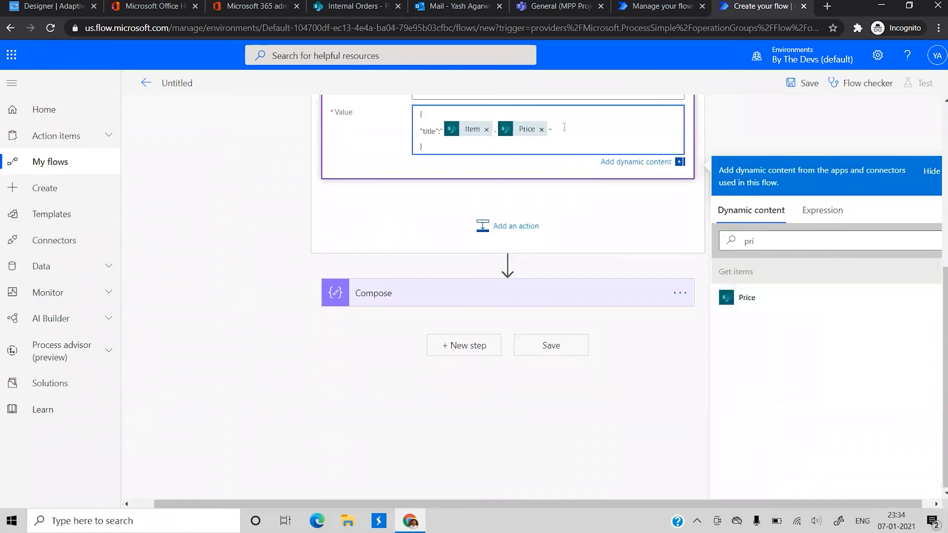
Add a "value" key to the appended object holding the ID field from Get items, with no trailing comma.
text(,)
key(Return)
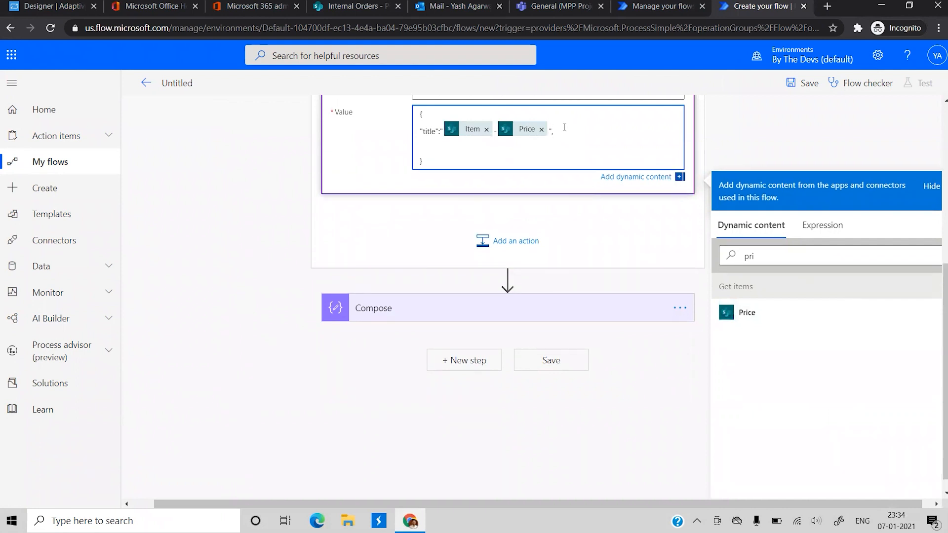
text("value":"",)
double_click(776, 257)
key(BackSpace)
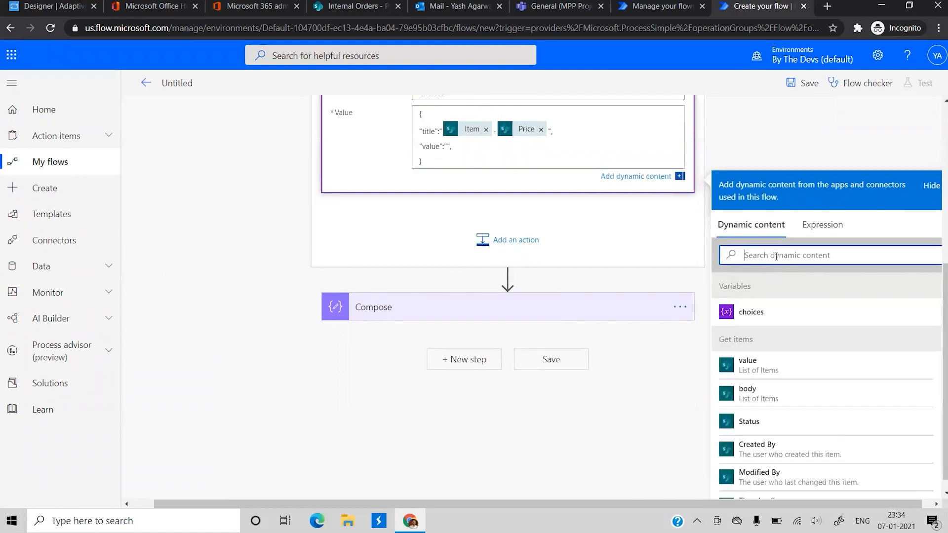
text(id)
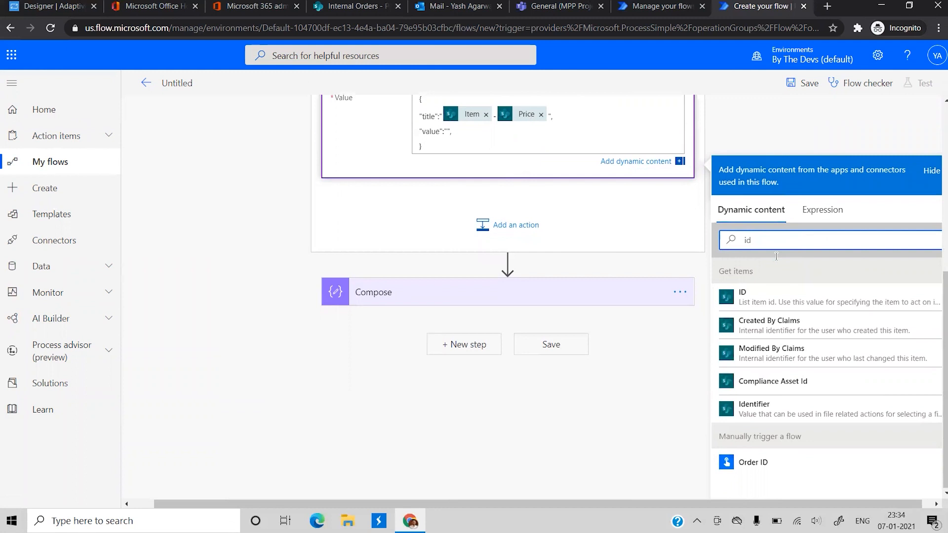
click(754, 303)
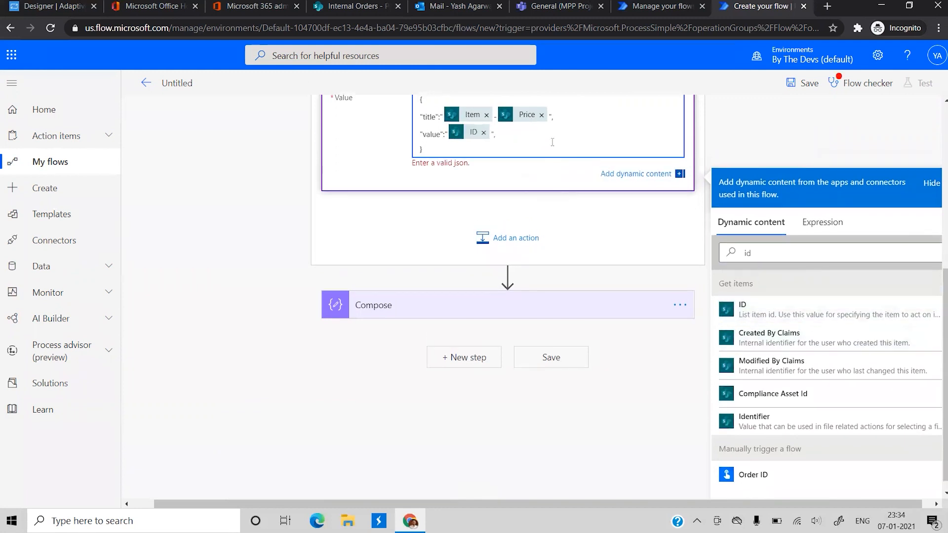
click(536, 134)
click(197, 173)
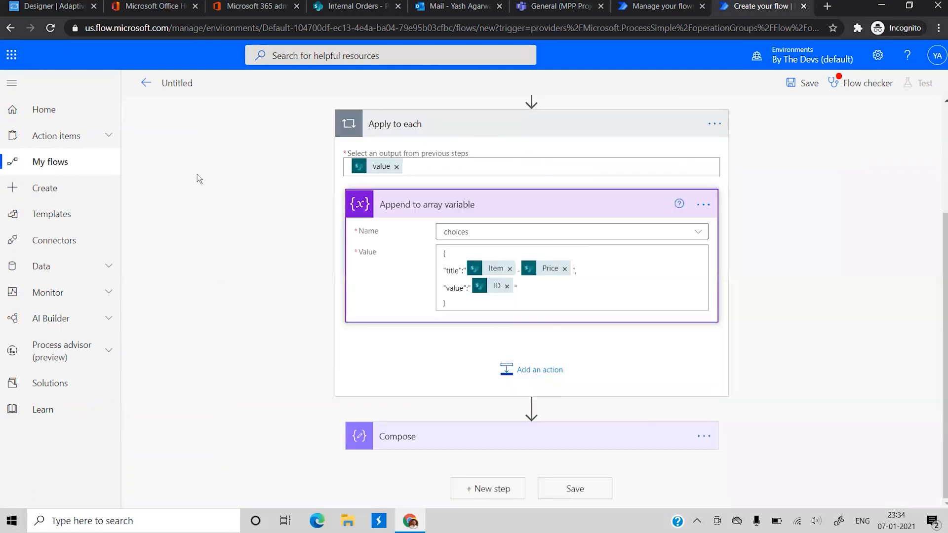
Replace the hard-coded Choice 1 and Choice 2 array in the Compose card payload with the choices variable.
click(610, 441)
scroll(611, 439, down, 8)
scroll(518, 247, down, 2)
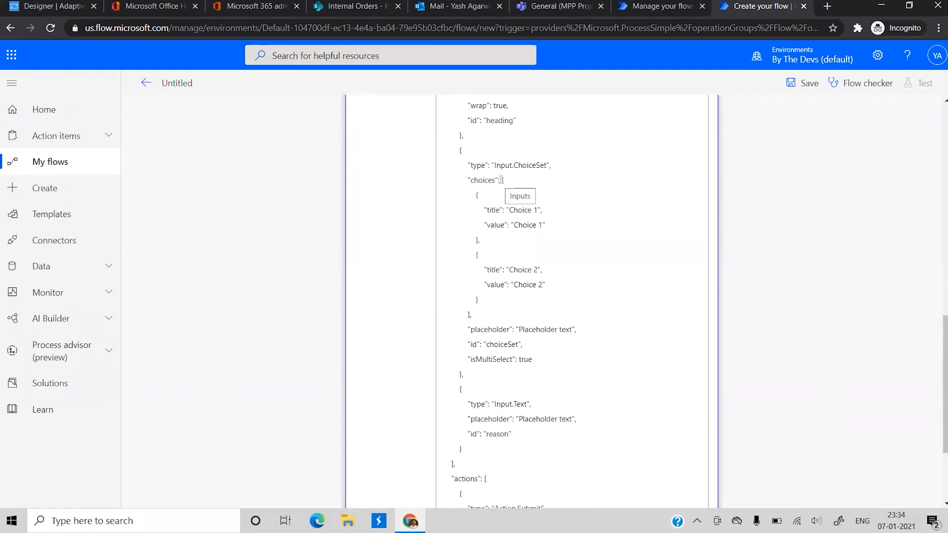
scroll(497, 181, up, 4)
scroll(497, 183, down, 1)
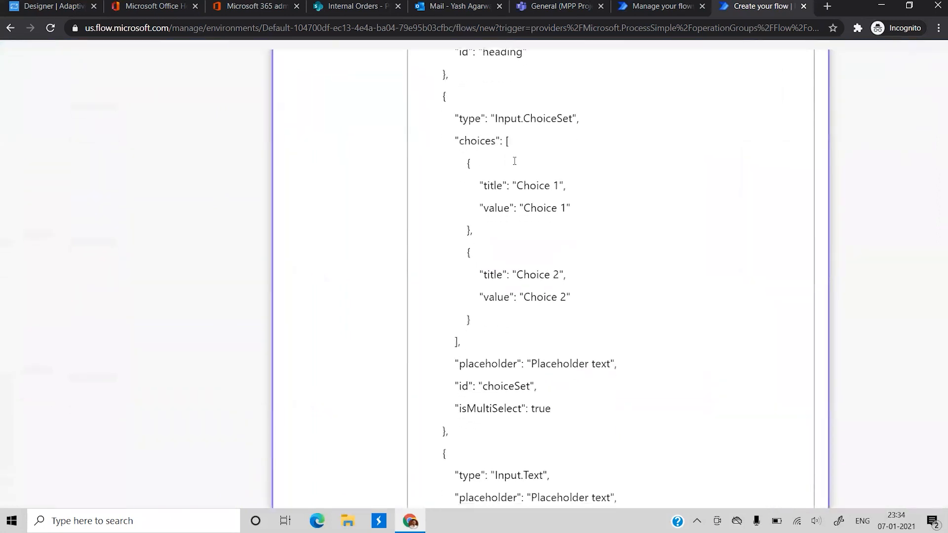
drag(506, 141, 463, 345)
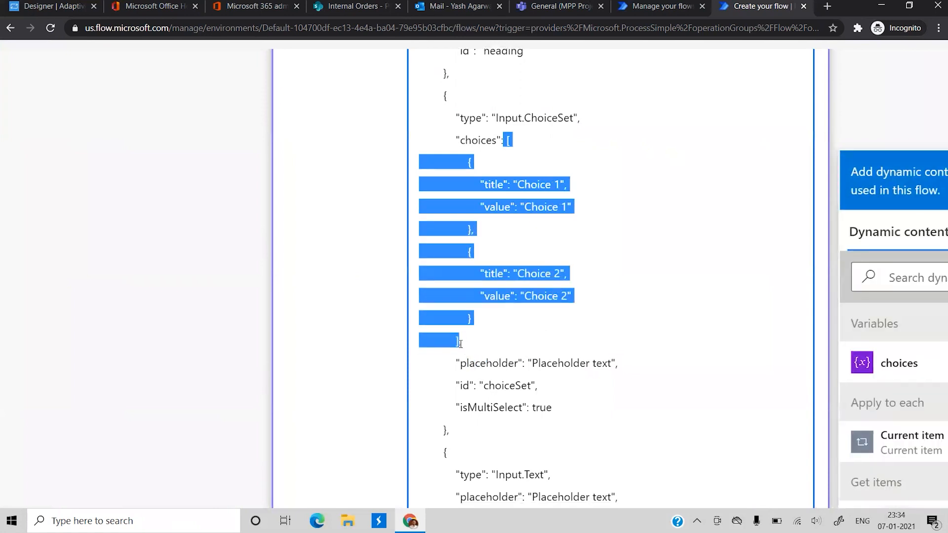
key(Delete)
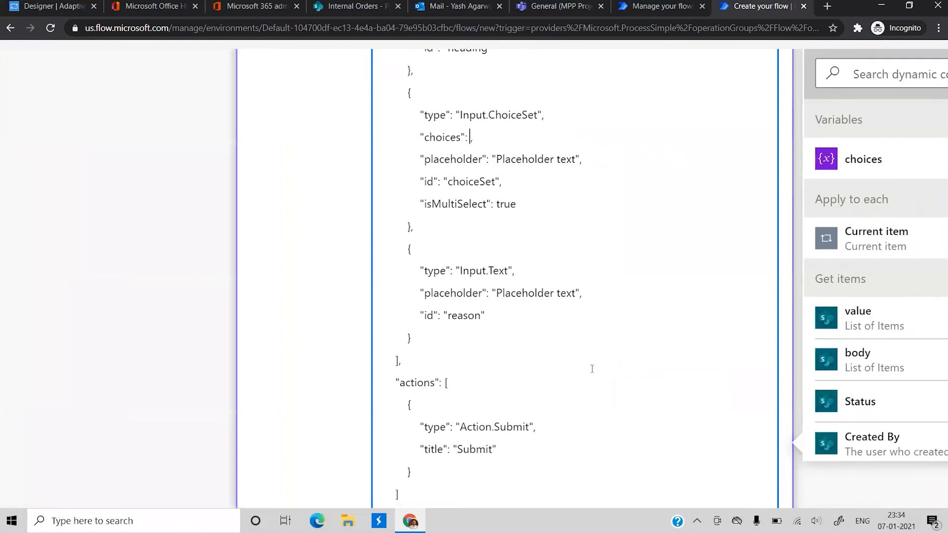
click(857, 161)
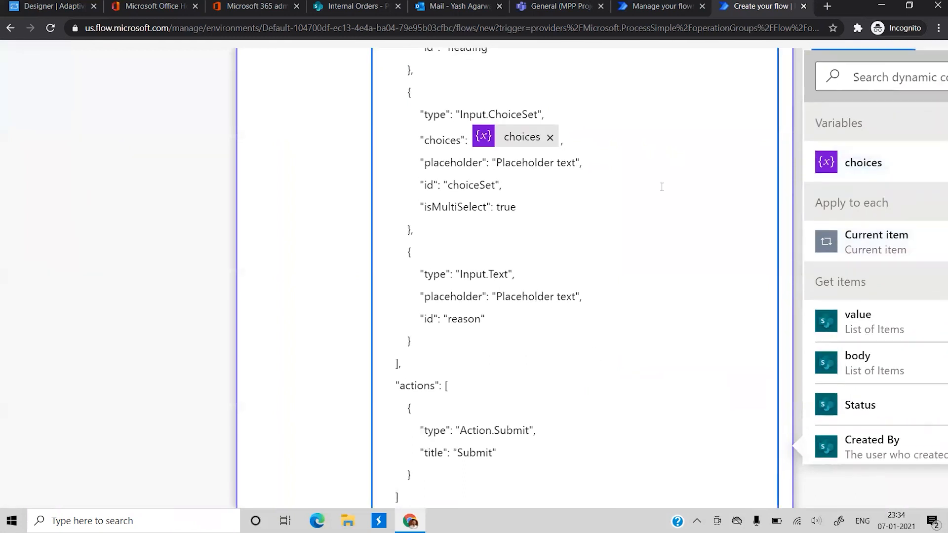
Extend the "Approval Request" heading text in the Compose card payload with a spaced hyphen before the closing quote.
scroll(663, 186, up, 3)
scroll(661, 187, down, 4)
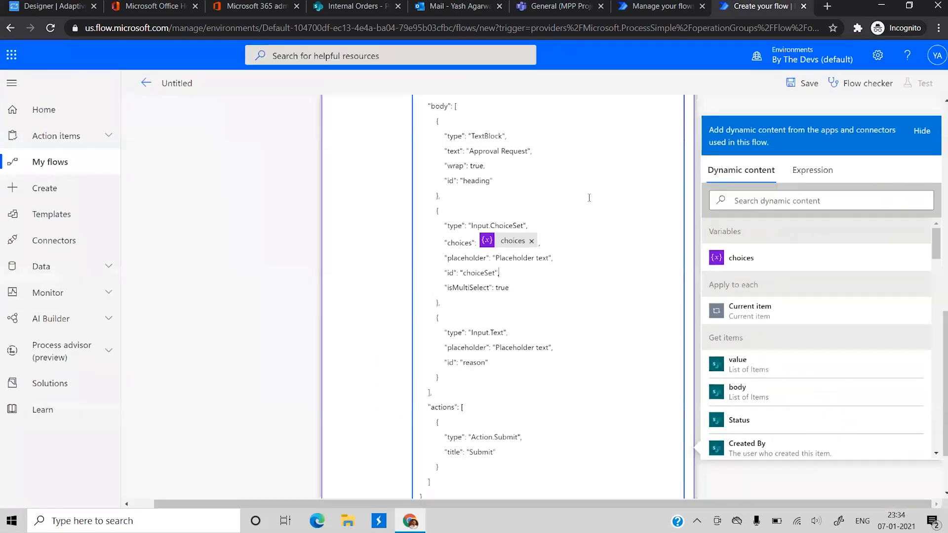
scroll(569, 211, up, 1)
click(569, 211)
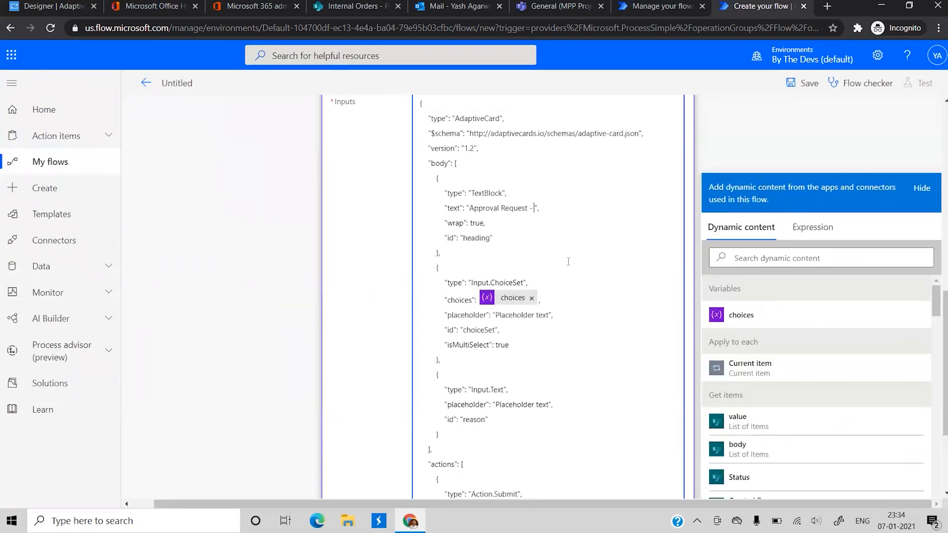
Try to build the expression first(outputs('Get_items')?['body/value'])?['Title'] for the heading text.
click(813, 227)
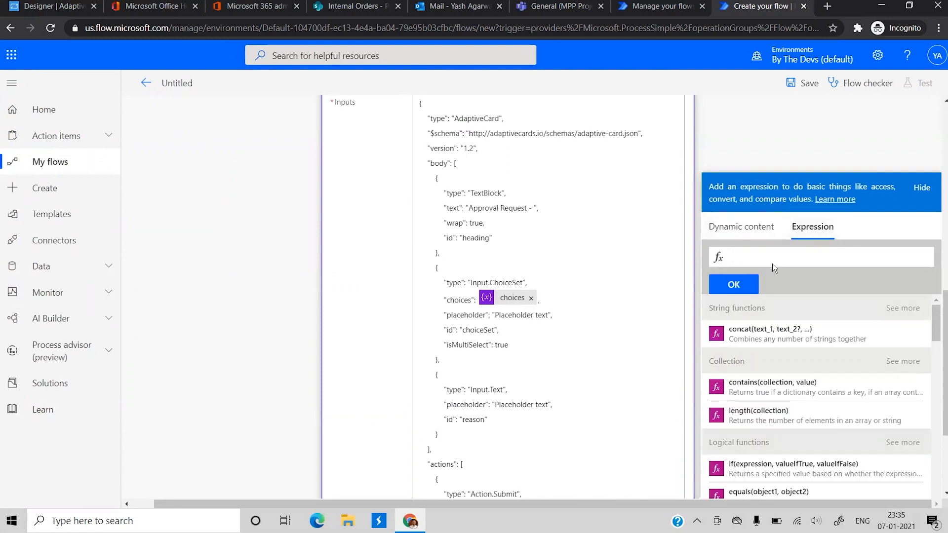
text(firsty()
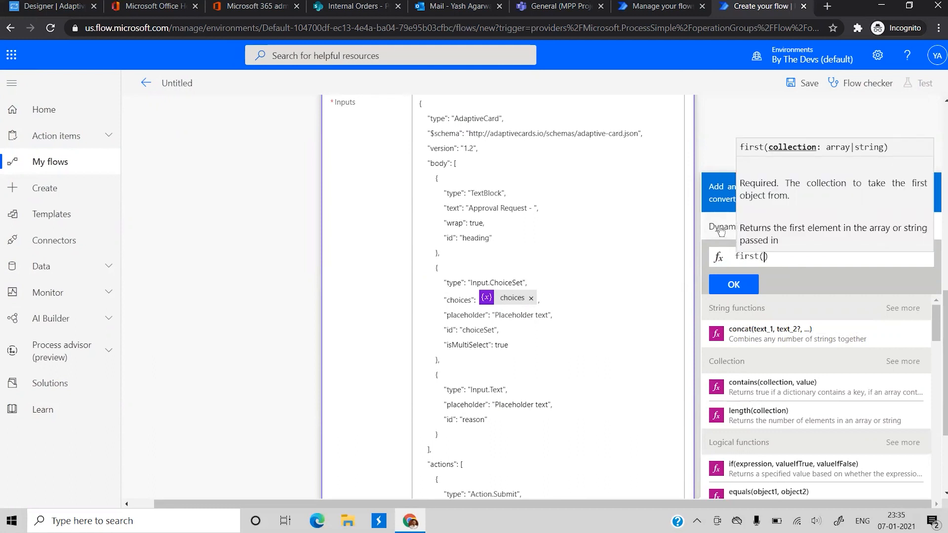
click(721, 227)
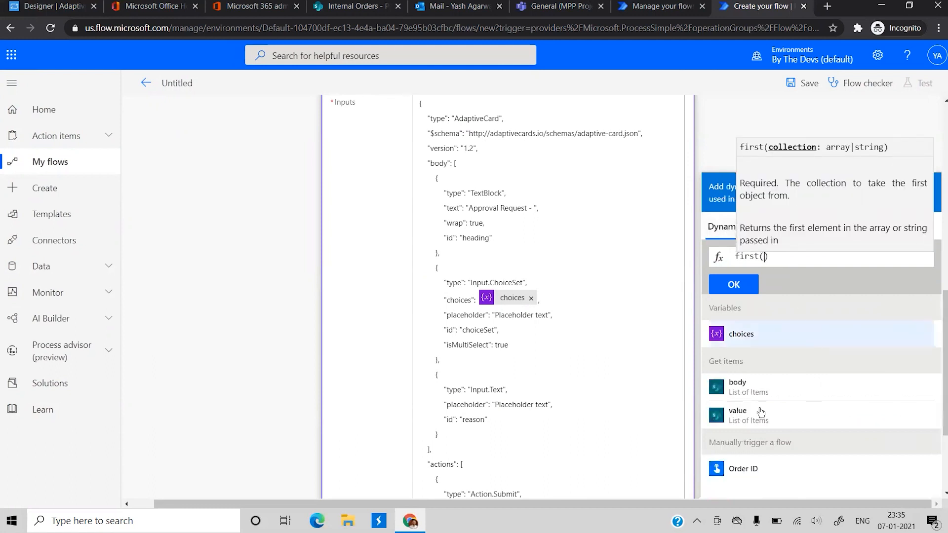
click(761, 412)
click(784, 262)
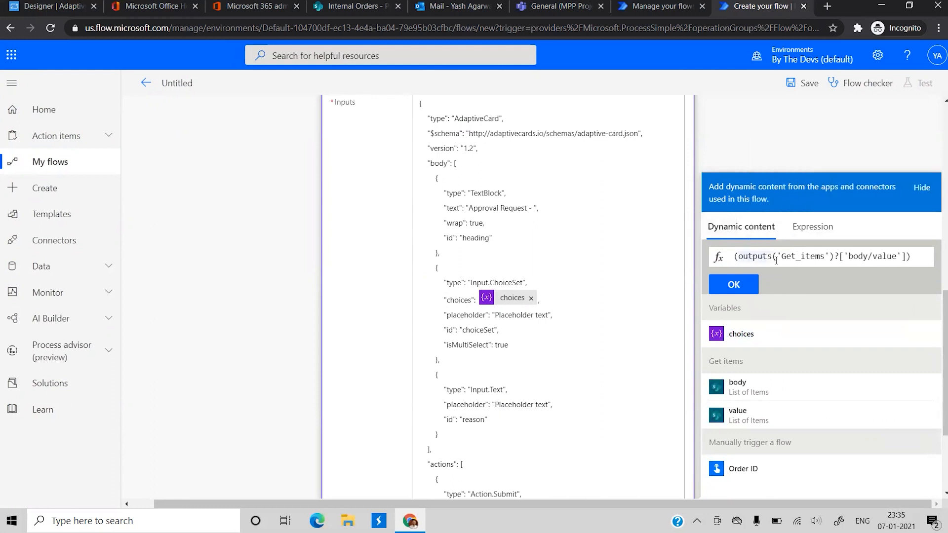
click(930, 256)
text(?[)
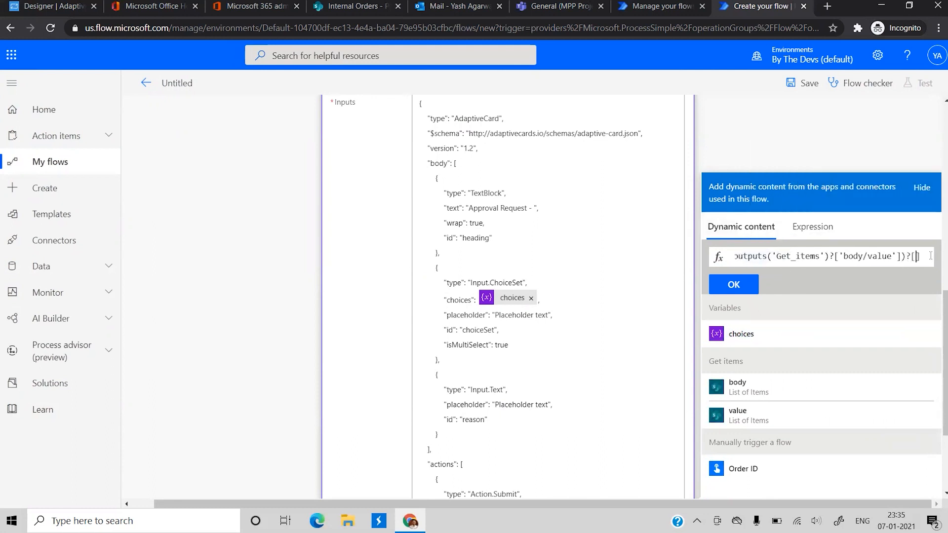
text('Title)
key(End)
key(ctrl+a)
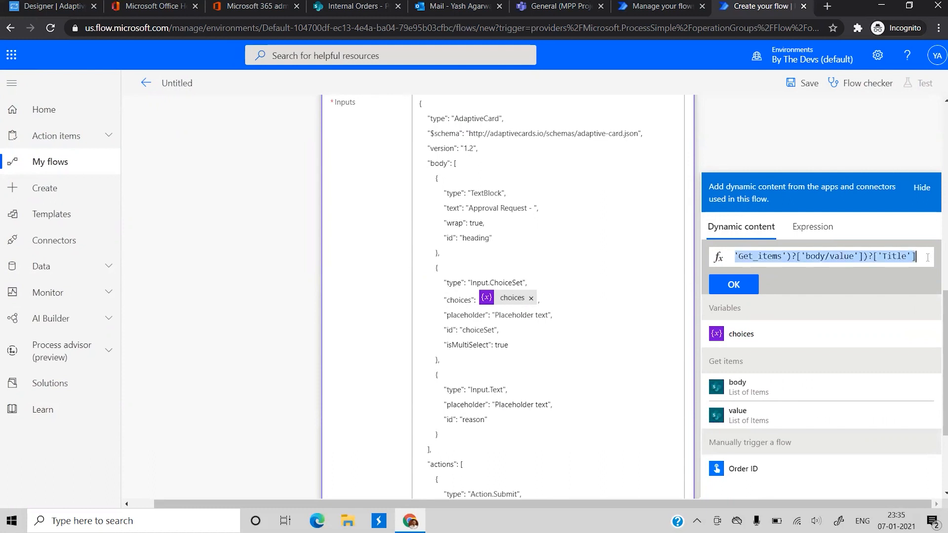
key(ctrl+x)
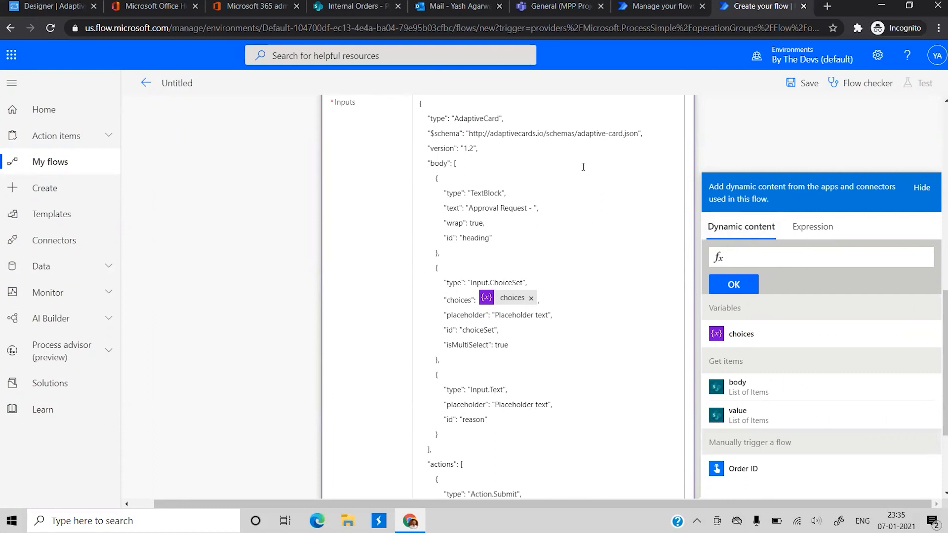
Insert the trigger's Order ID as the expression triggerBody()['text'] after the hyphen in the card's heading text.
scroll(587, 229, up, 1)
scroll(588, 228, down, 2)
click(576, 214)
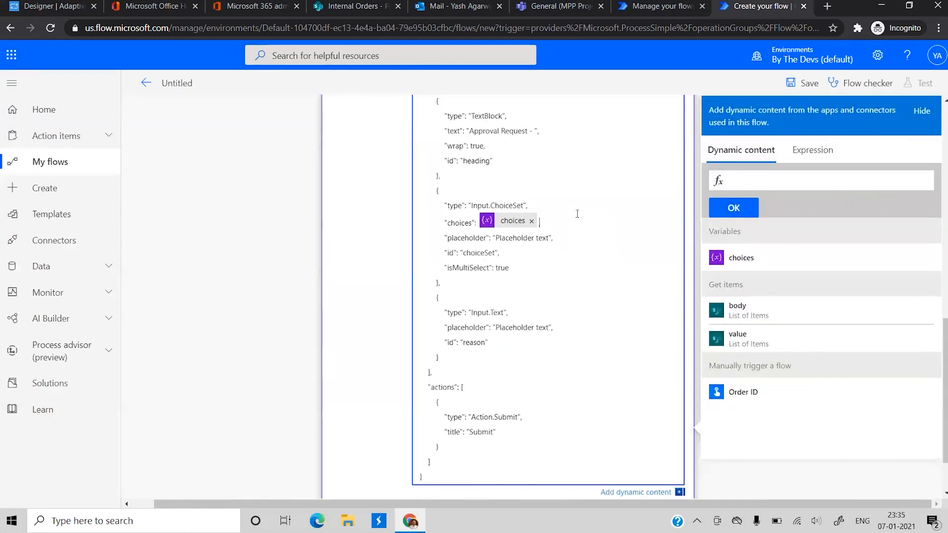
scroll(550, 196, up, 1)
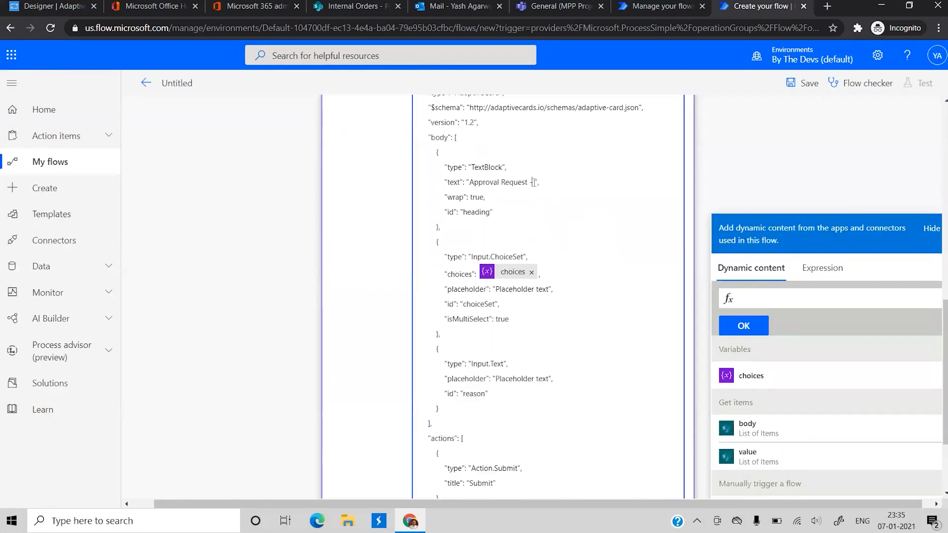
scroll(565, 187, down, 1)
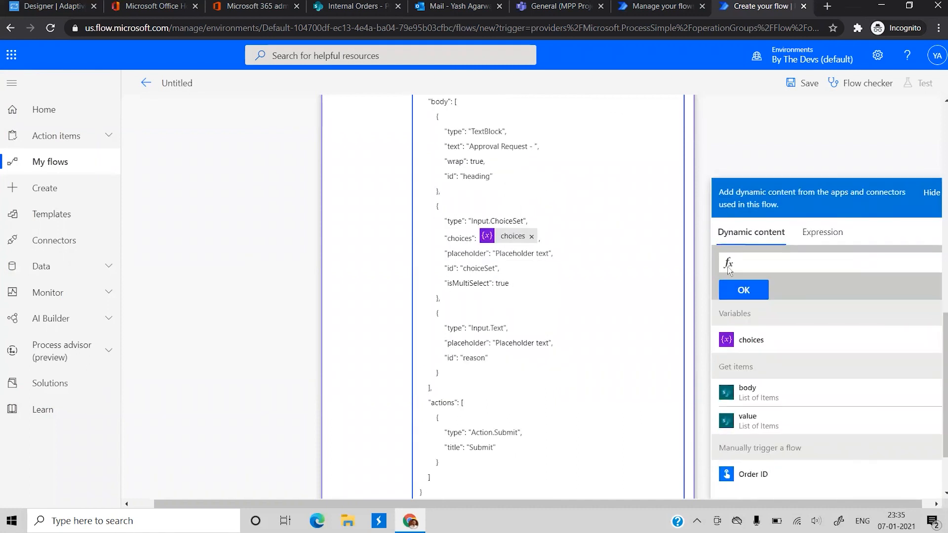
click(750, 476)
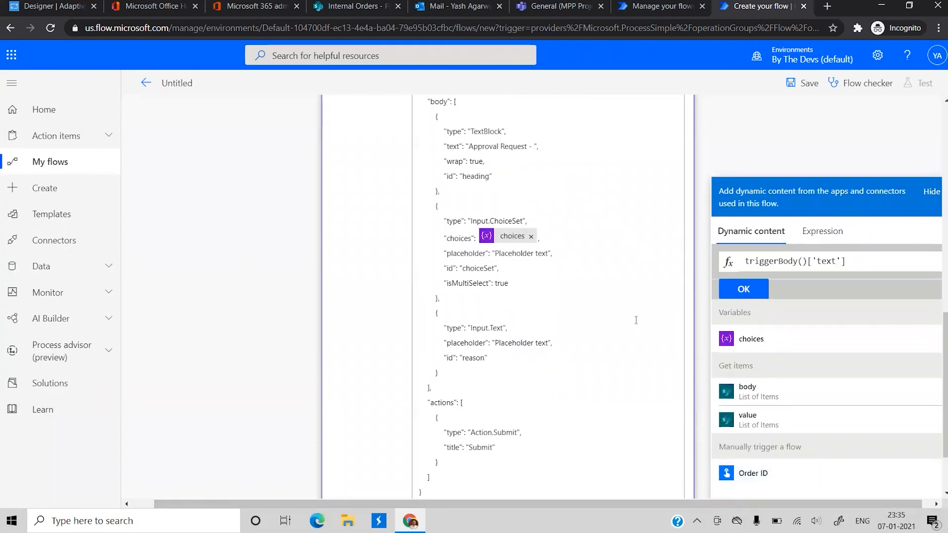
click(744, 289)
click(712, 152)
Save the flow and collapse its expanded Apply to each and Compose actions.
scroll(715, 167, down, 5)
scroll(727, 272, down, 1)
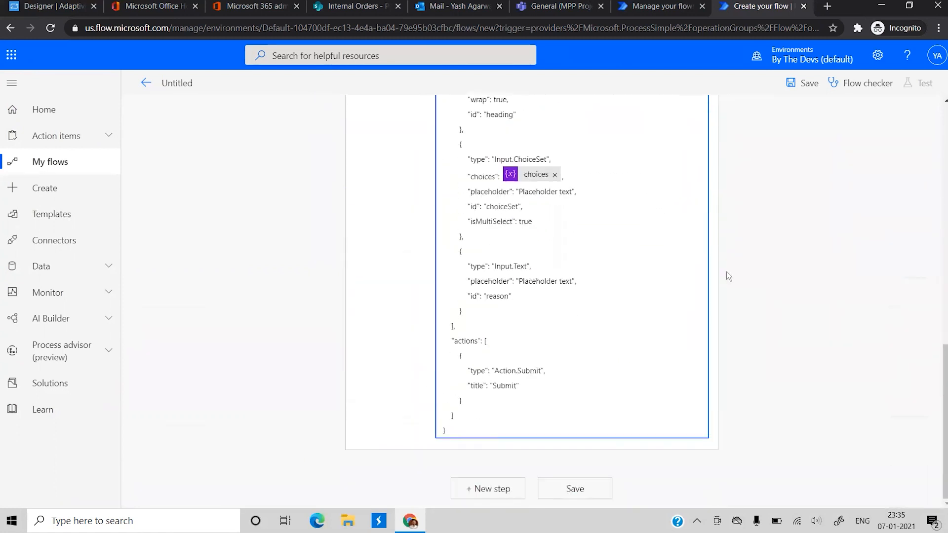
click(577, 482)
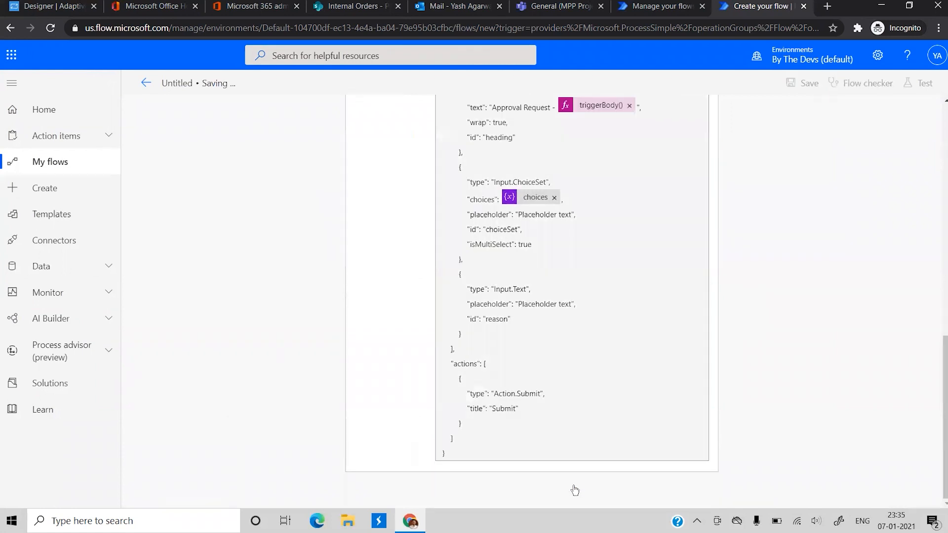
scroll(583, 304, up, 10)
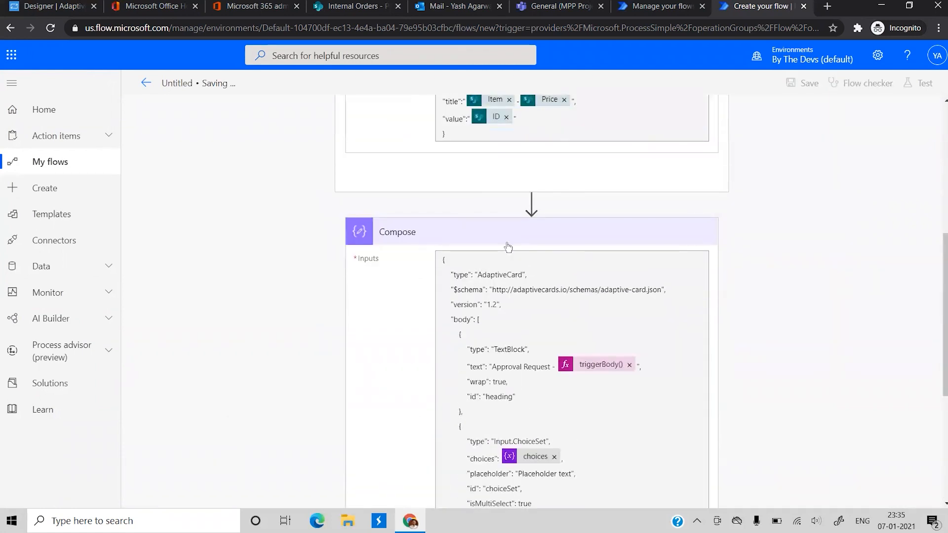
click(496, 259)
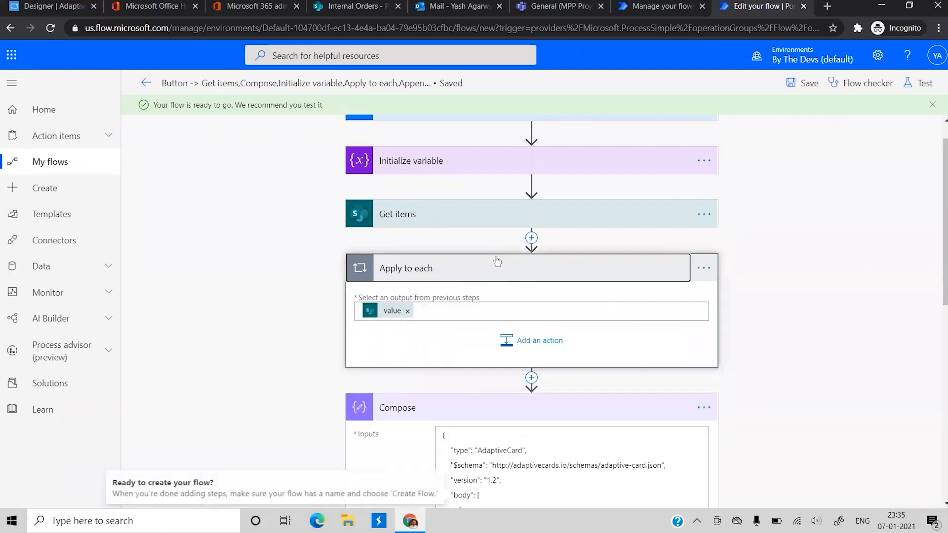
click(478, 208)
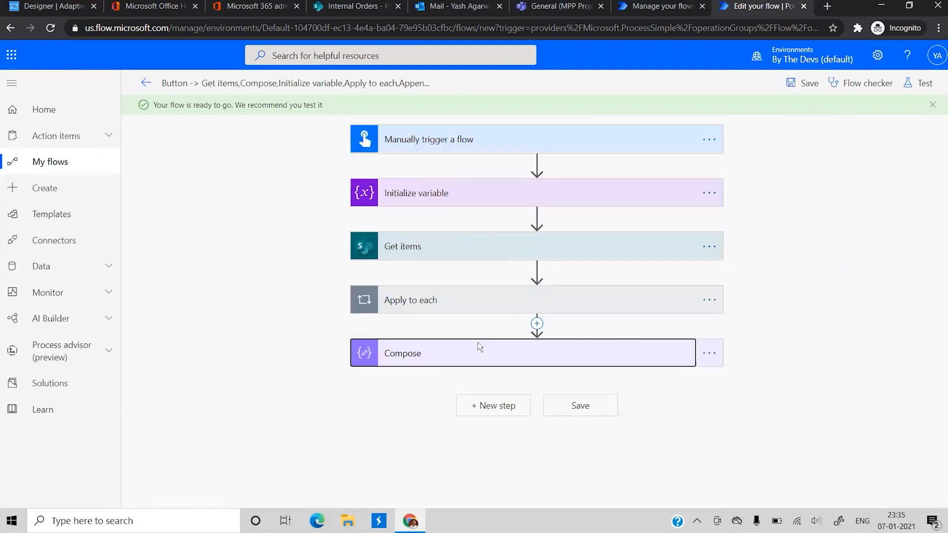
Start a new action after Compose, search for "teams" and choose the Microsoft Teams connector.
click(486, 405)
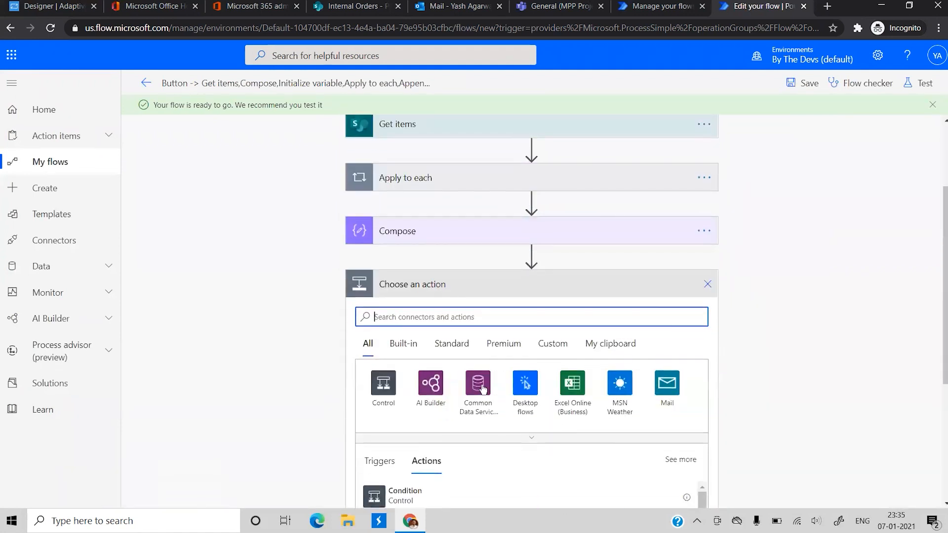
right_click(407, 317)
text(eams)
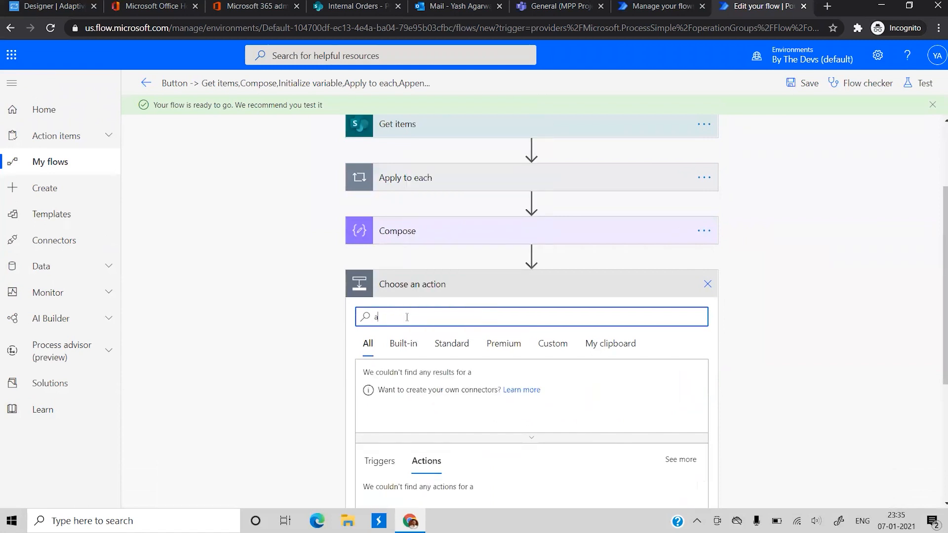
key(BackSpace)
key(BackSpace)
key(BackSpace)
text(teams)
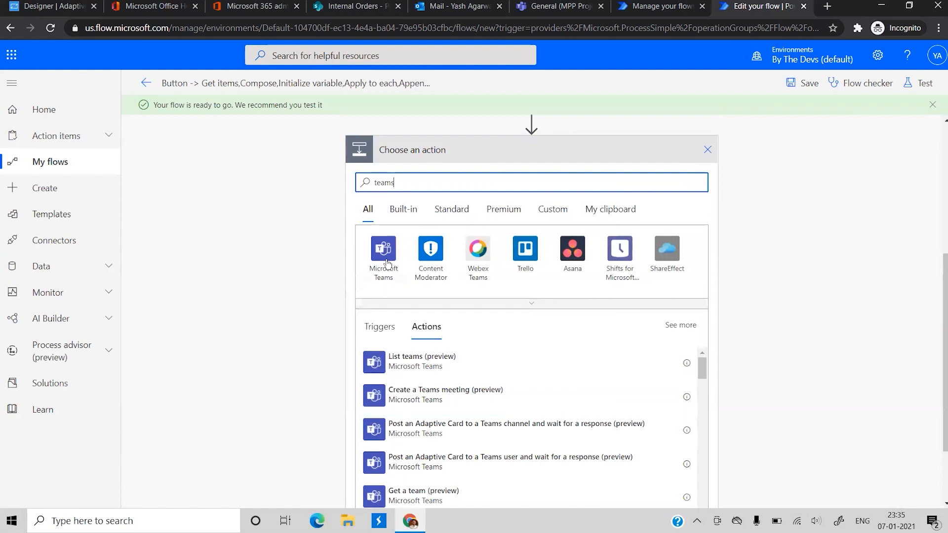
click(385, 262)
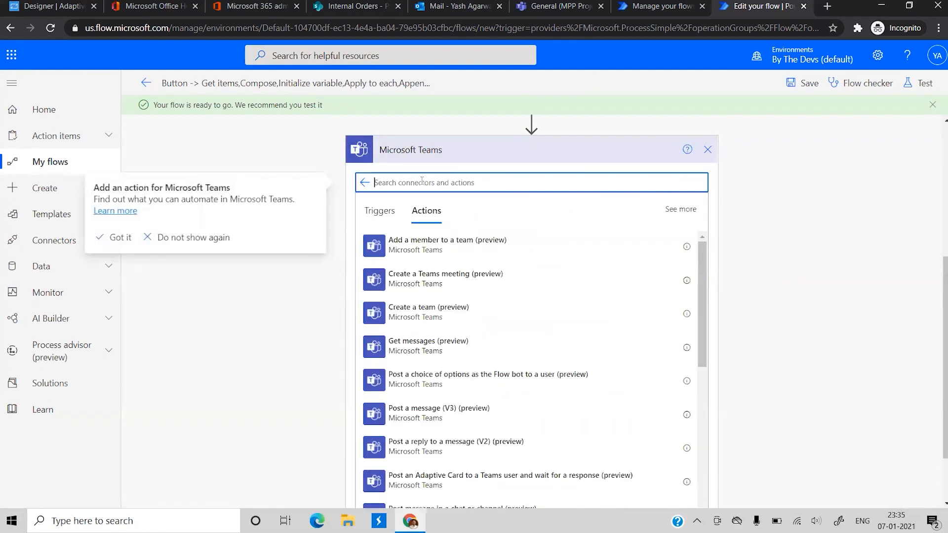
Search the Teams actions for "adaptive" and add "Post an Adaptive Card to a Teams user and wait for a response".
text(adaptoive)
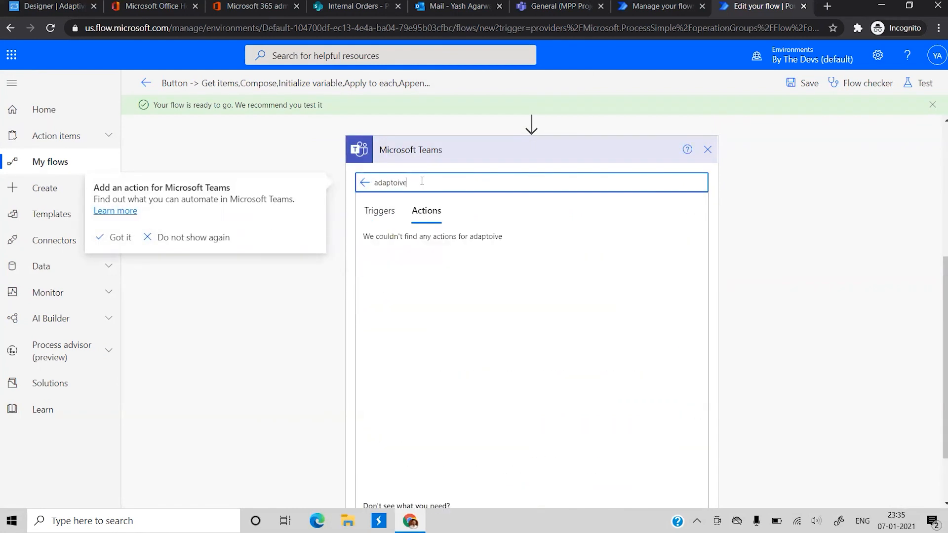
key(BackSpace)
key(BackSpace)
key(BackSpace)
key(BackSpace)
text(ive)
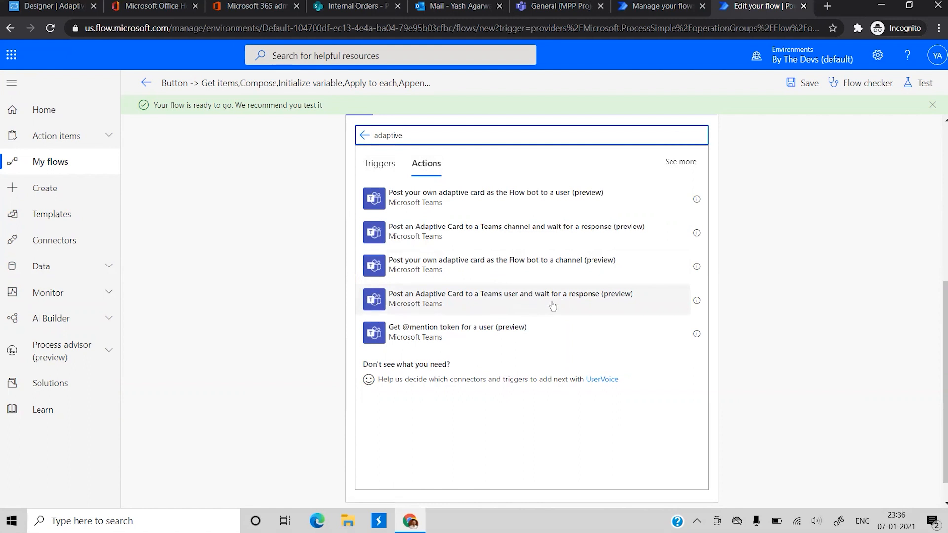
click(513, 297)
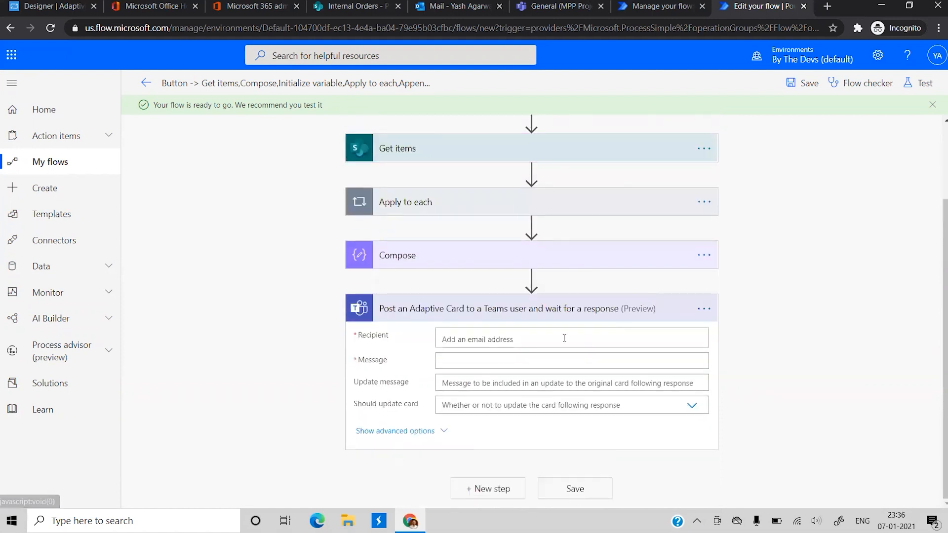
Set the Teams card's recipient to the approver's account and its message to the Compose Outputs.
click(554, 342)
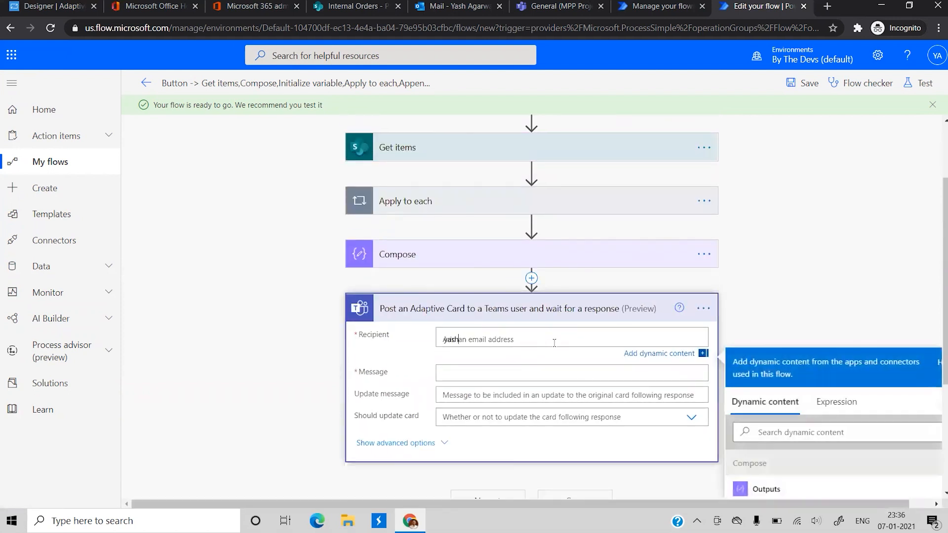
text(yash)
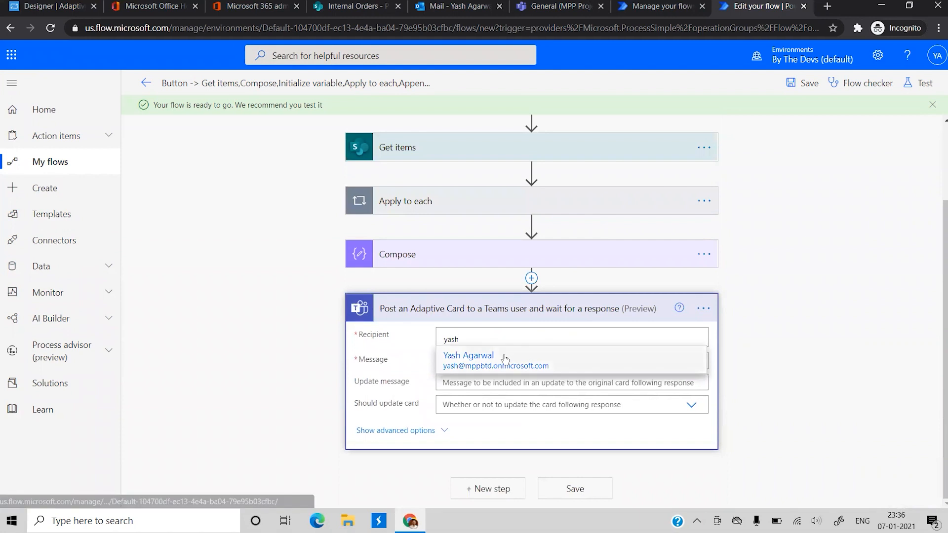
click(504, 359)
click(452, 359)
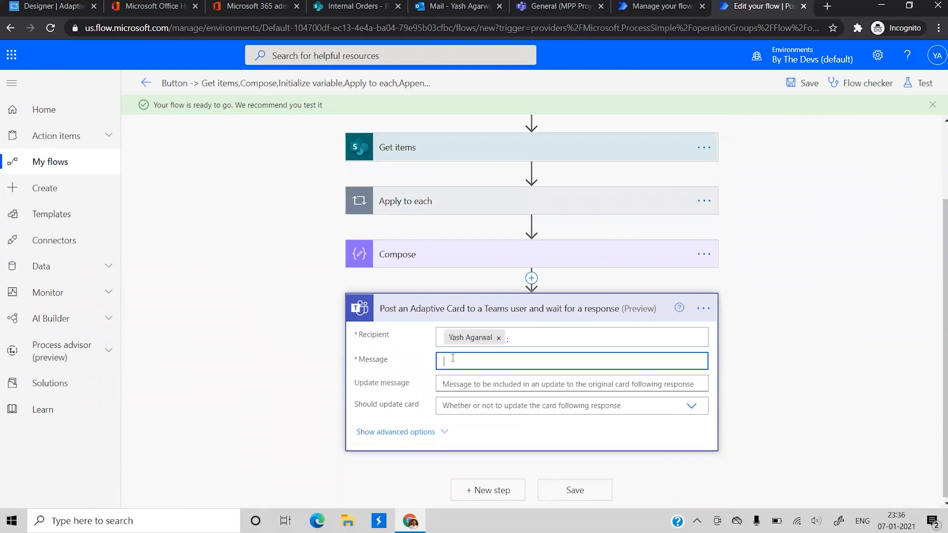
click(752, 303)
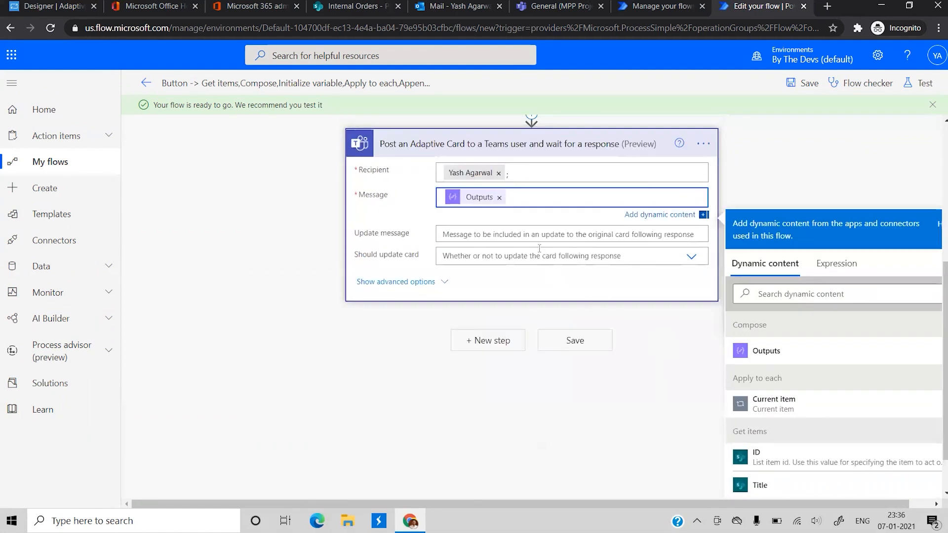
Set the update message to "Thank you for the Response" and Should update card to Yes.
click(519, 236)
text(Thank you for the Response)
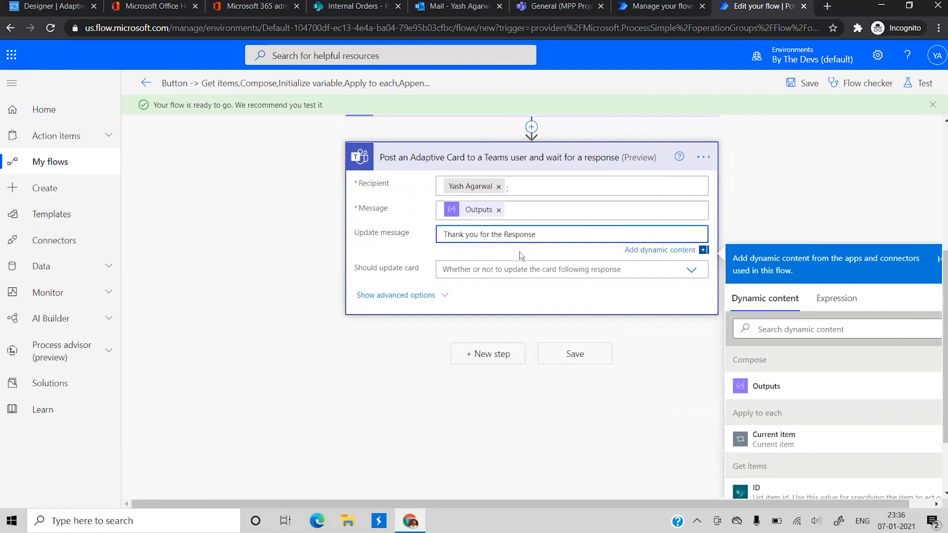
click(518, 269)
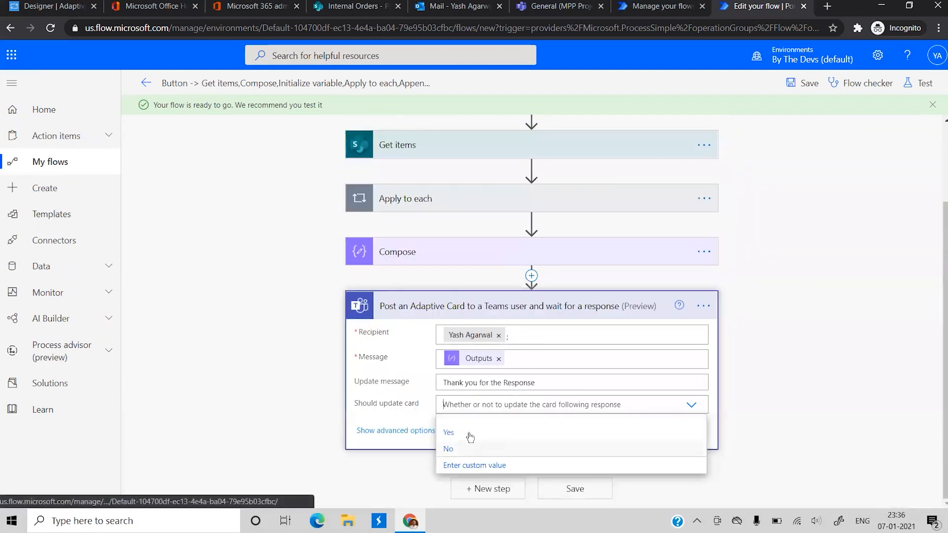
click(449, 433)
Show the advanced options of the Teams card action and set IsAlert to Yes.
click(398, 433)
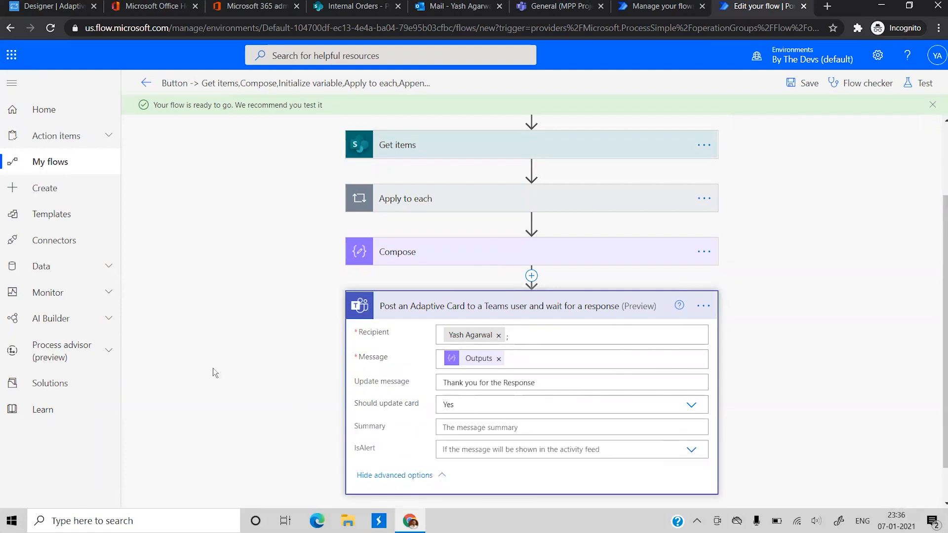
scroll(213, 369, down, 1)
click(484, 403)
click(449, 427)
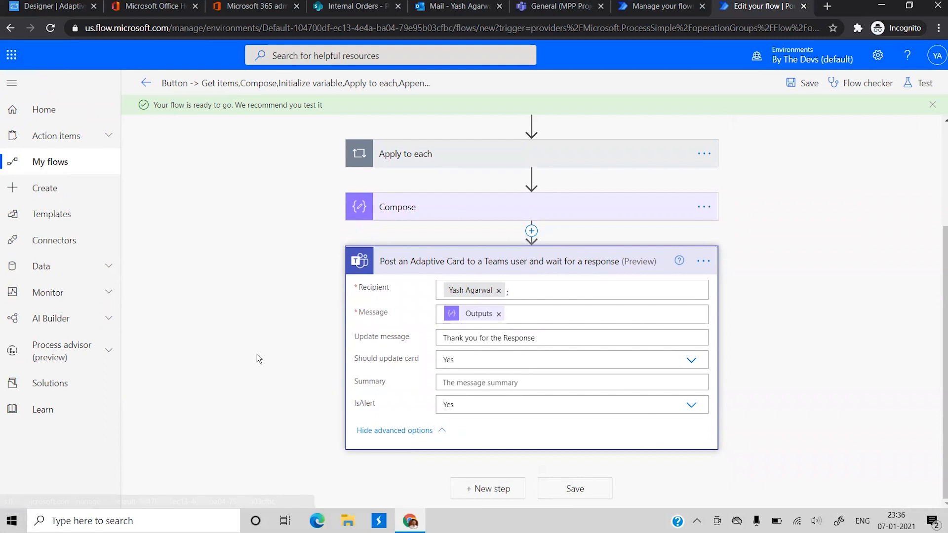
Collapse the Teams card action and save the flow.
drag(256, 354, 475, 273)
click(476, 271)
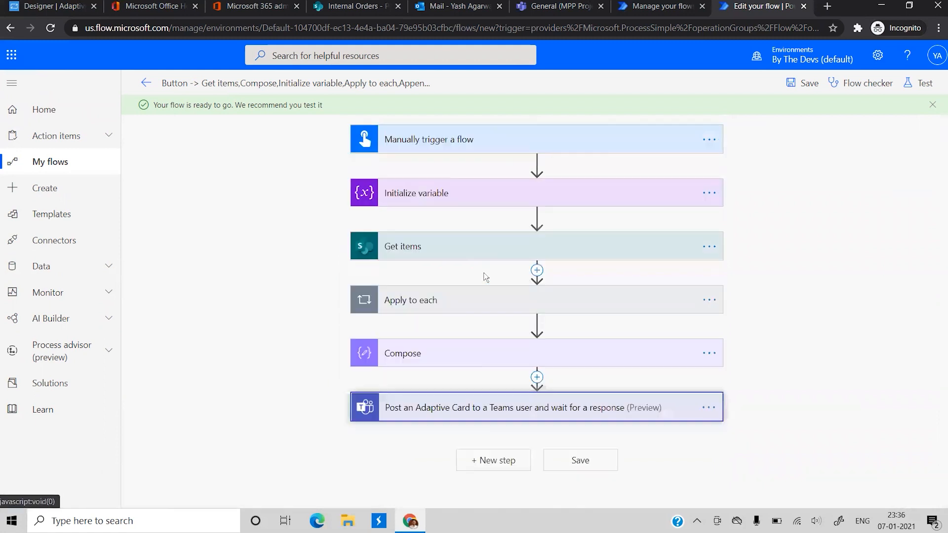
click(585, 455)
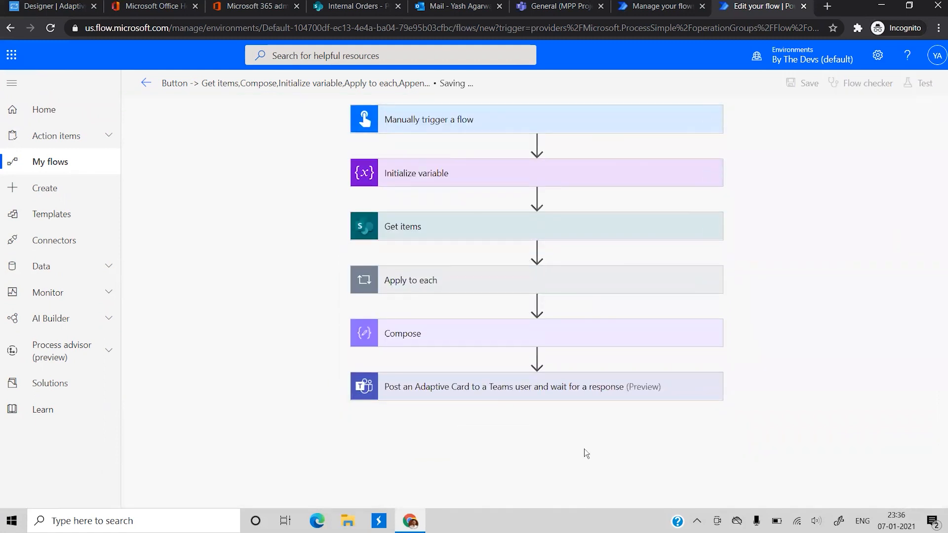
click(512, 394)
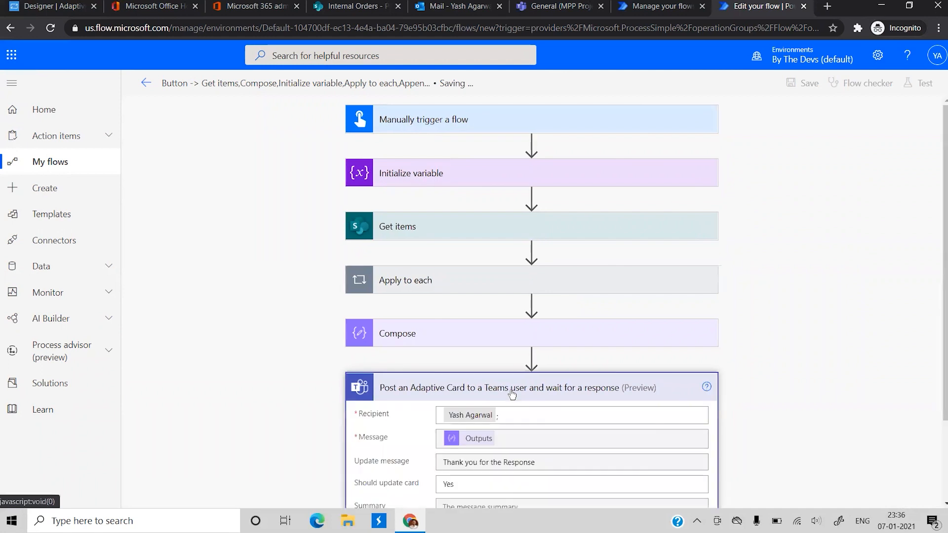
click(544, 381)
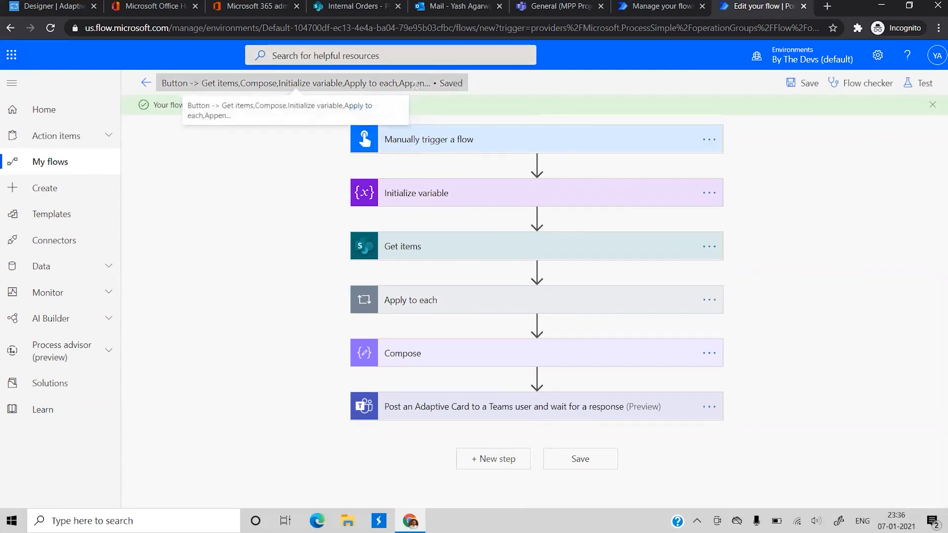
Add a Data Operation Compose action after the Teams adaptive card action.
click(507, 458)
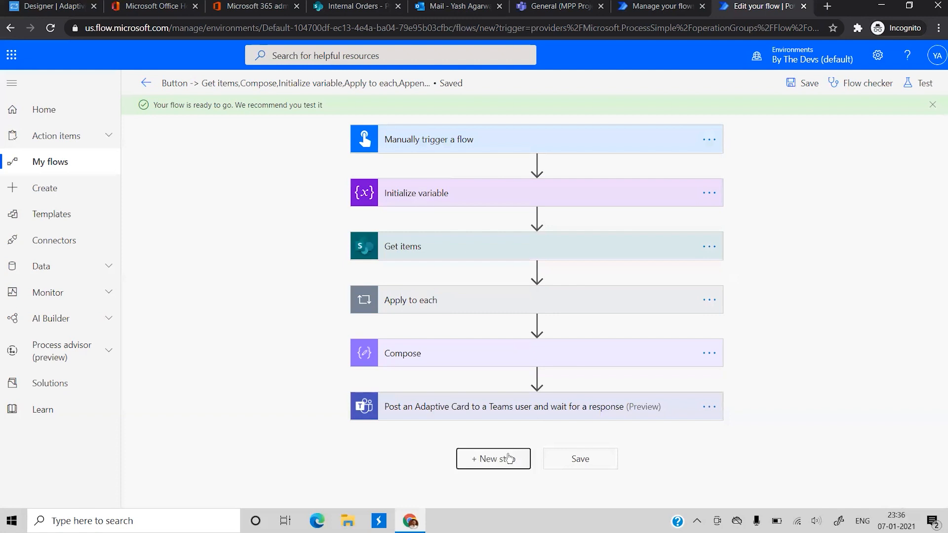
text(compose)
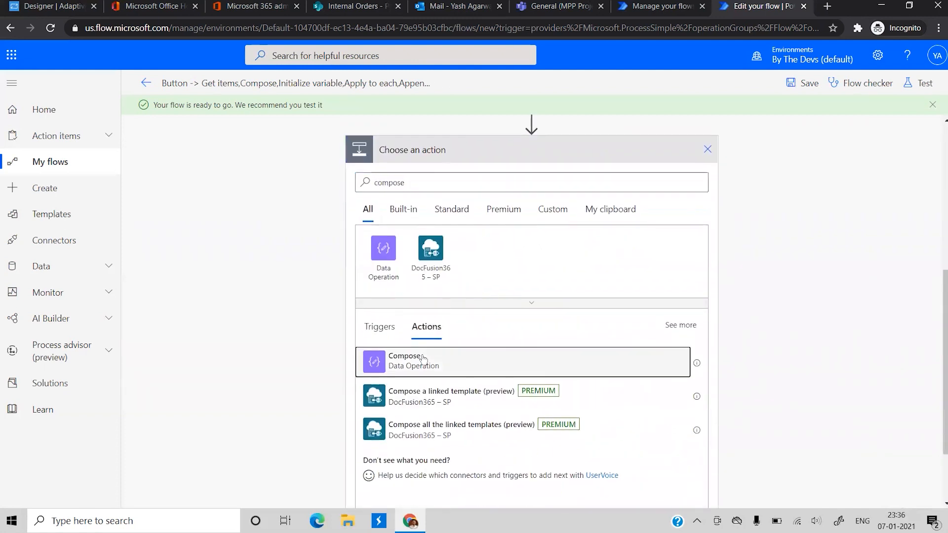
click(423, 356)
click(466, 432)
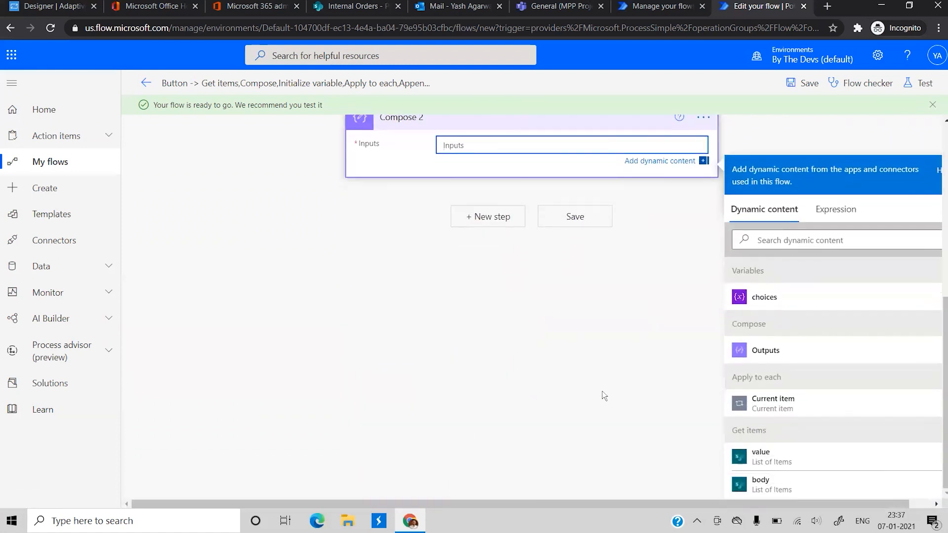
scroll(761, 428, down, 20)
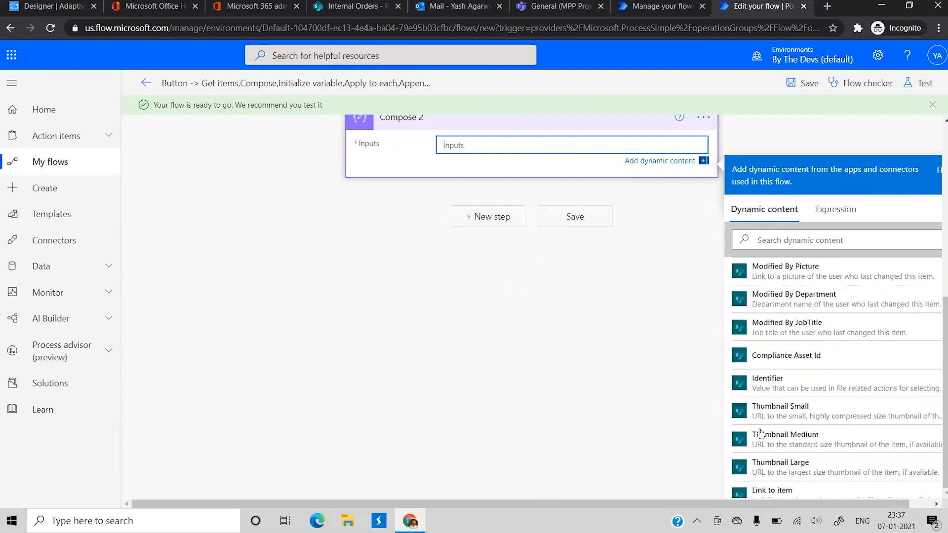
scroll(761, 433, up, 20)
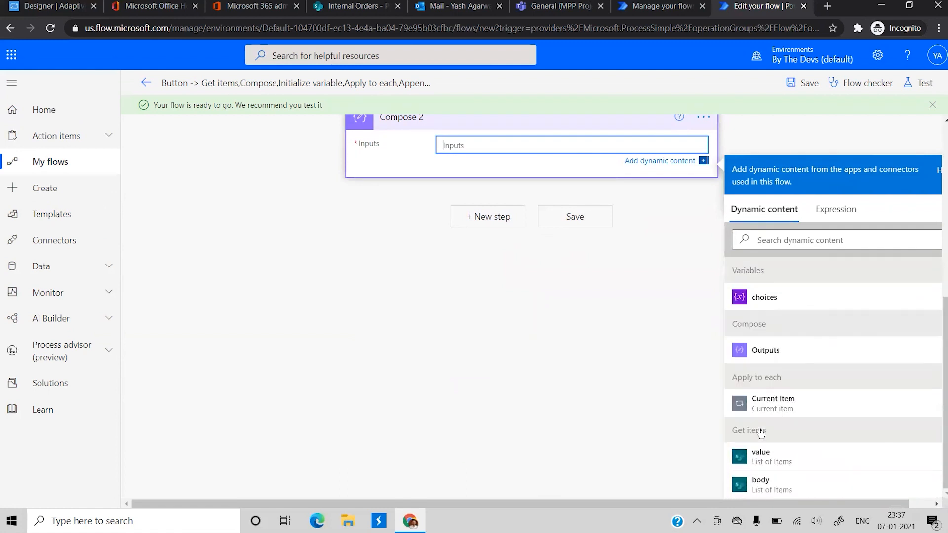
click(833, 284)
text(out)
key(Return)
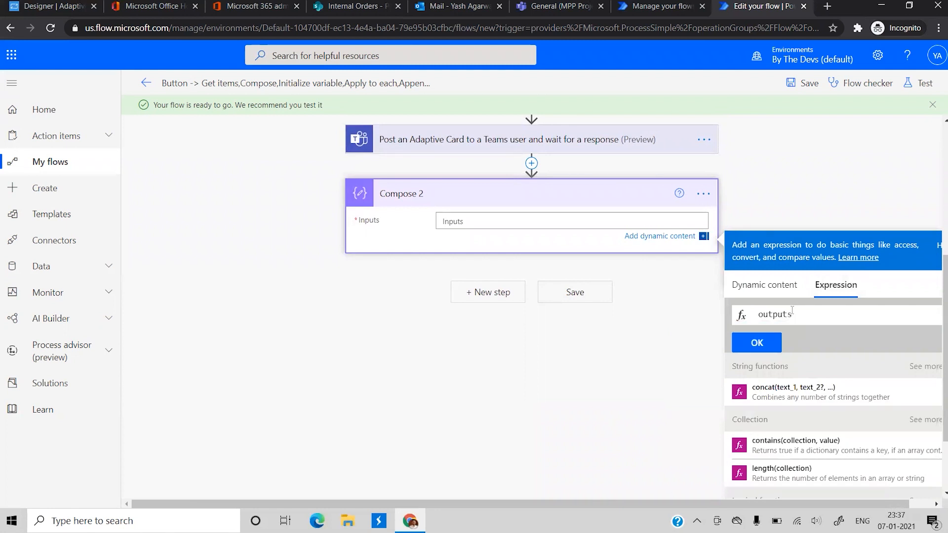
text(()
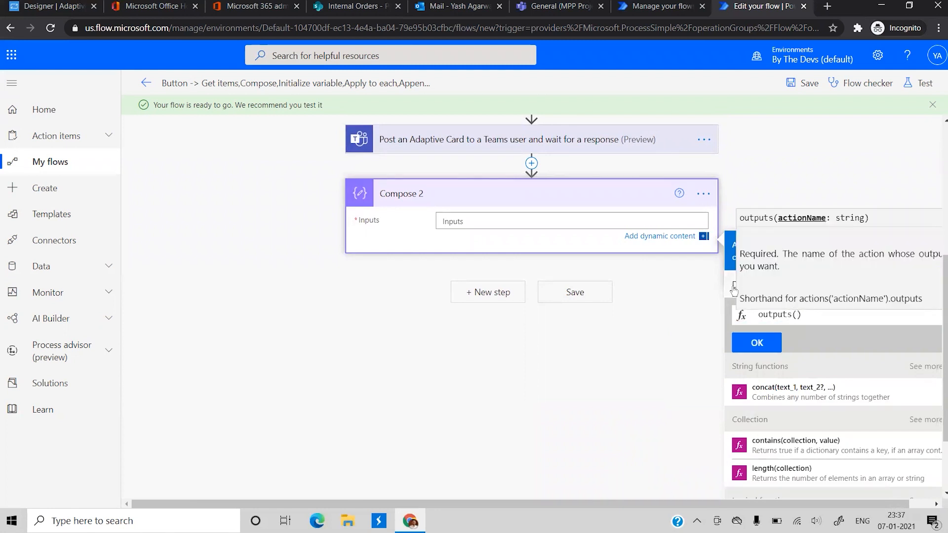
Rename the action that posts the card to the Teams user as Adaptive Card.
click(704, 139)
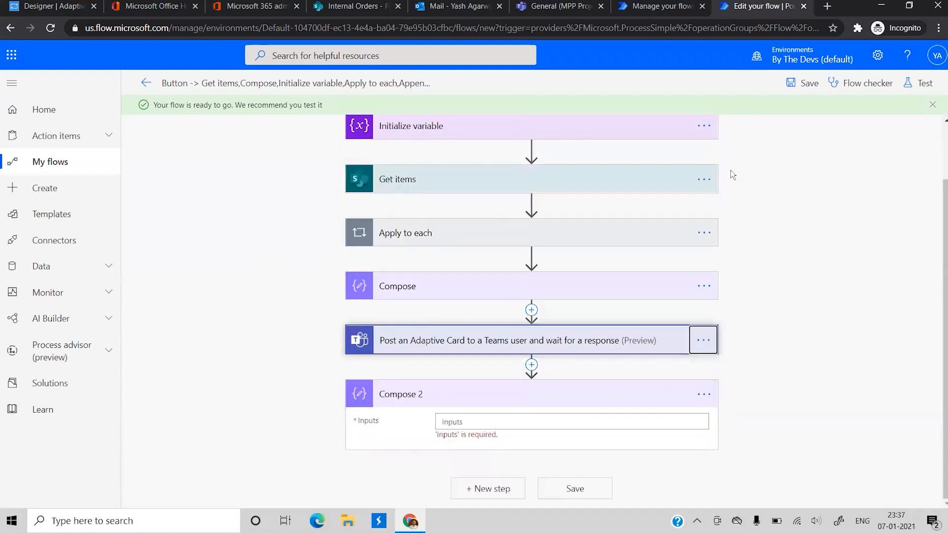
click(697, 340)
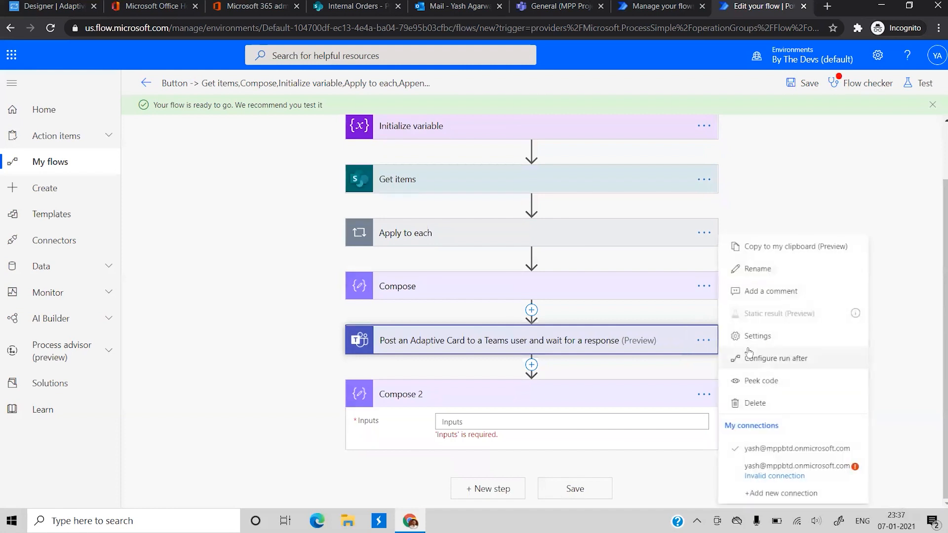
click(753, 274)
text(Adaptove)
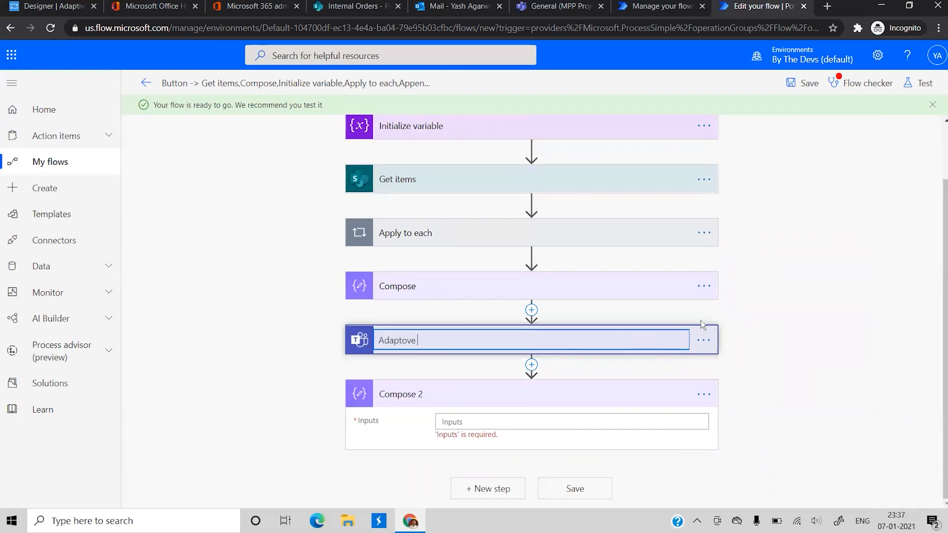
key(BackSpace)
key(BackSpace)
key(BackSpace)
text(ive Card)
key(ctrl+a)
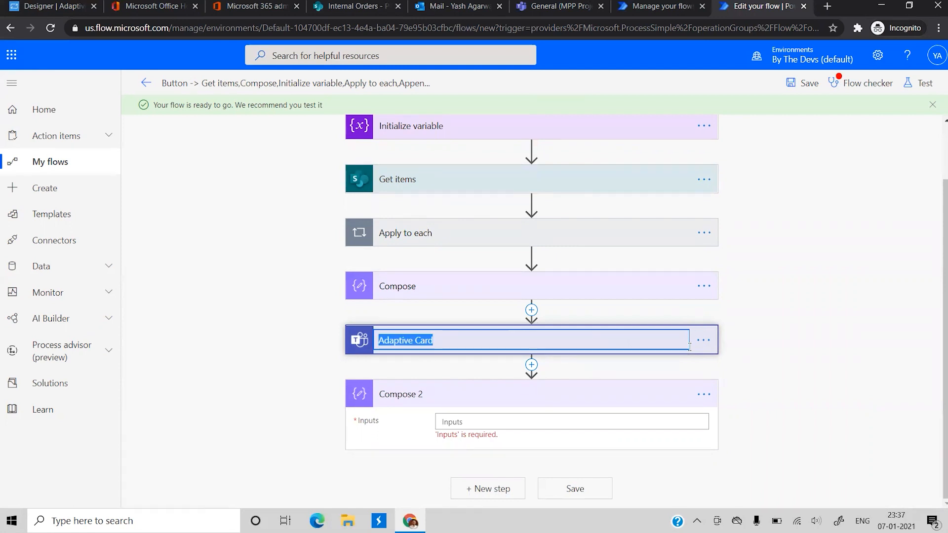
Set the Inputs of Compose 2 to the expression body('Adaptive_Card').
click(616, 423)
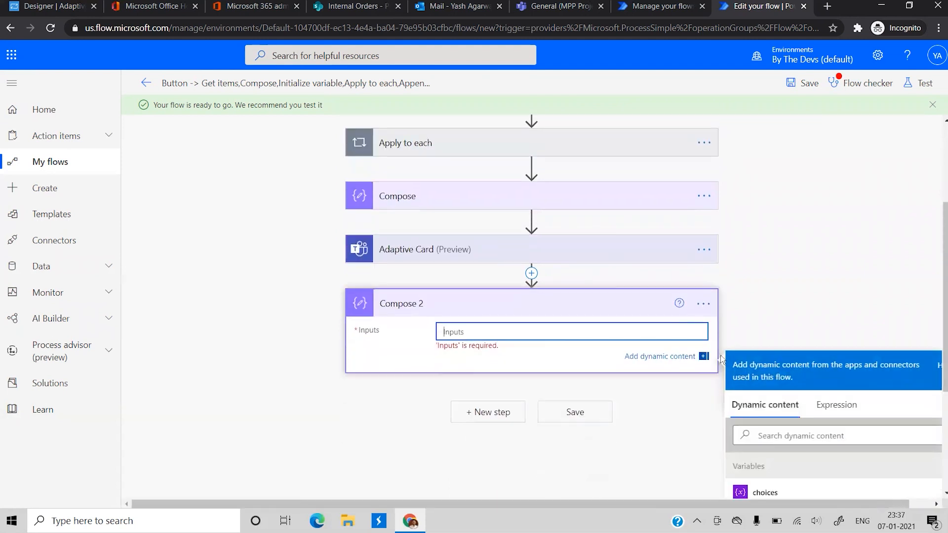
click(818, 216)
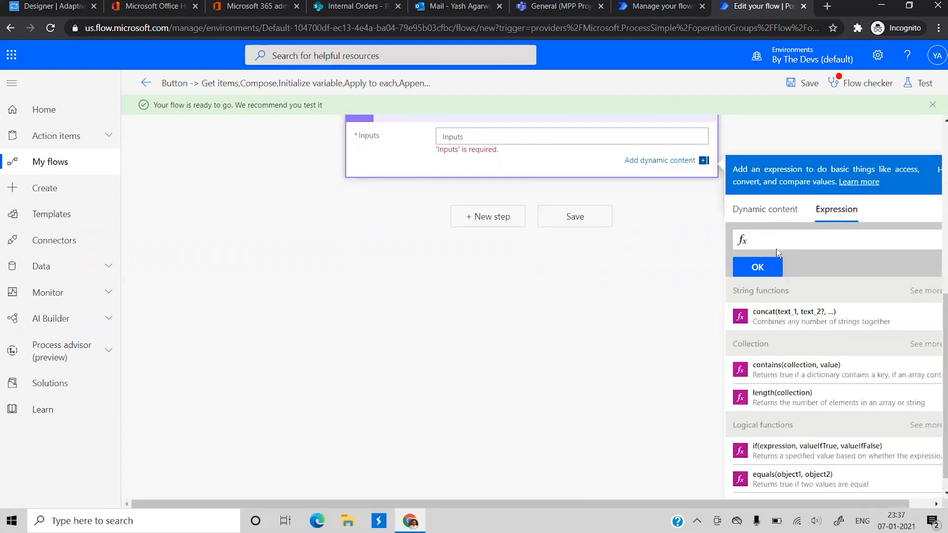
text(bod)
click(777, 252)
text(()
text('Ada)
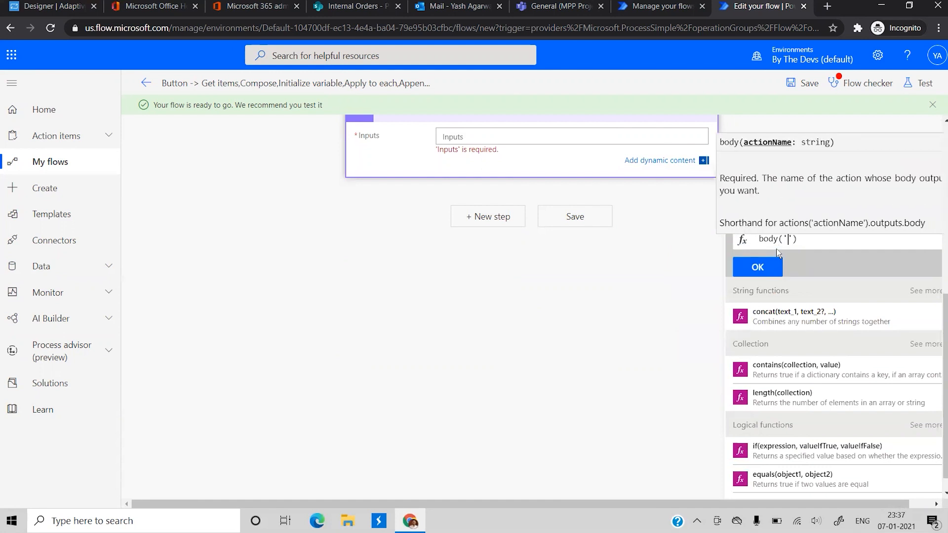
text(ptive_c)
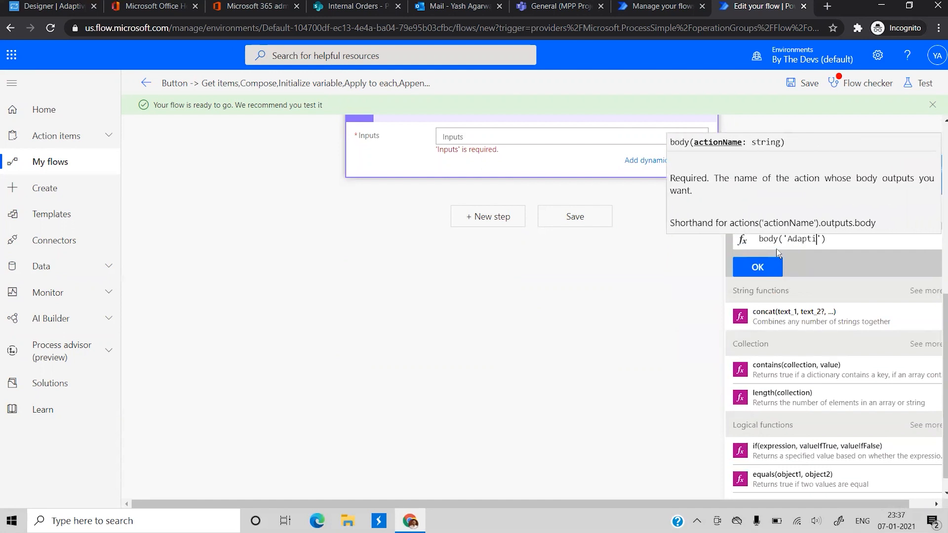
text(ard)
key(BackSpace)
key(BackSpace)
key(BackSpace)
key(BackSpace)
text(Card)
click(882, 236)
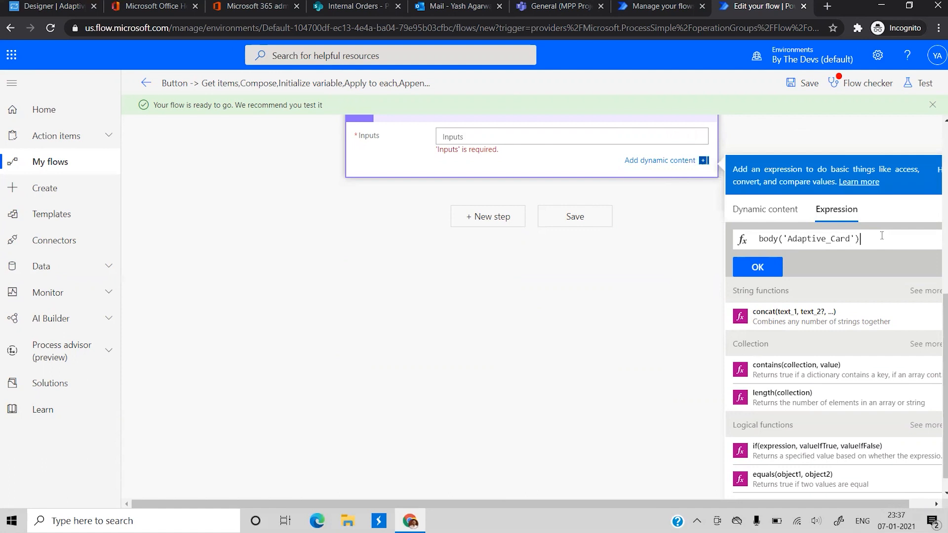
click(757, 266)
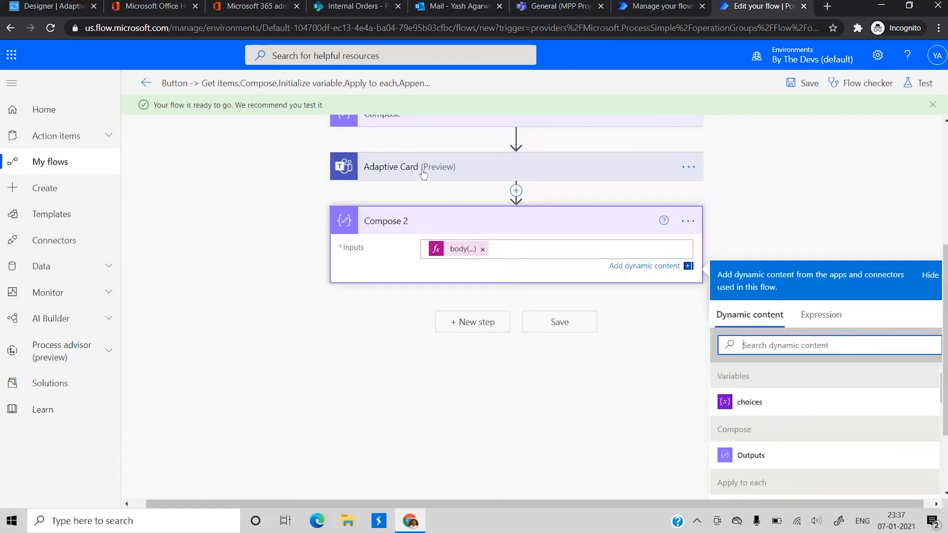
Save the flow, collapsing Compose 2, and bring up the flow's test options.
click(552, 325)
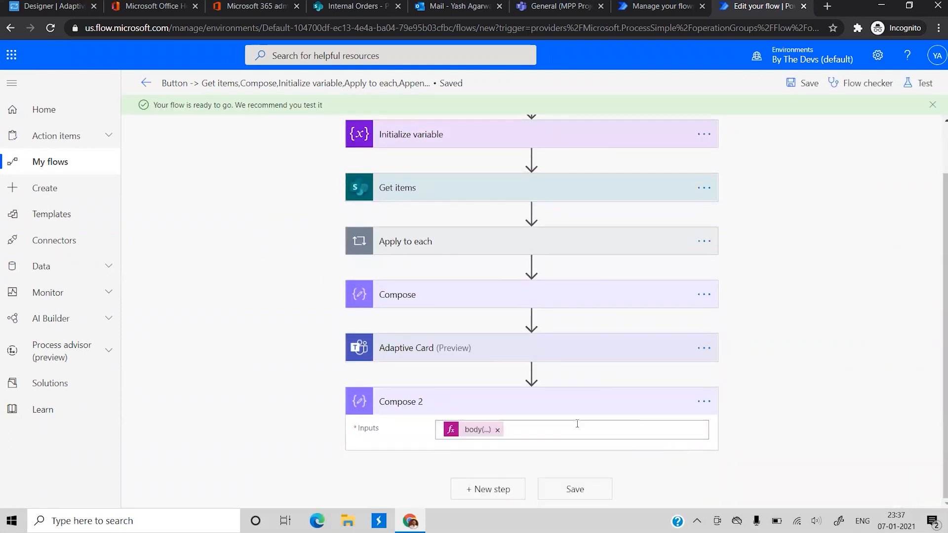
click(563, 411)
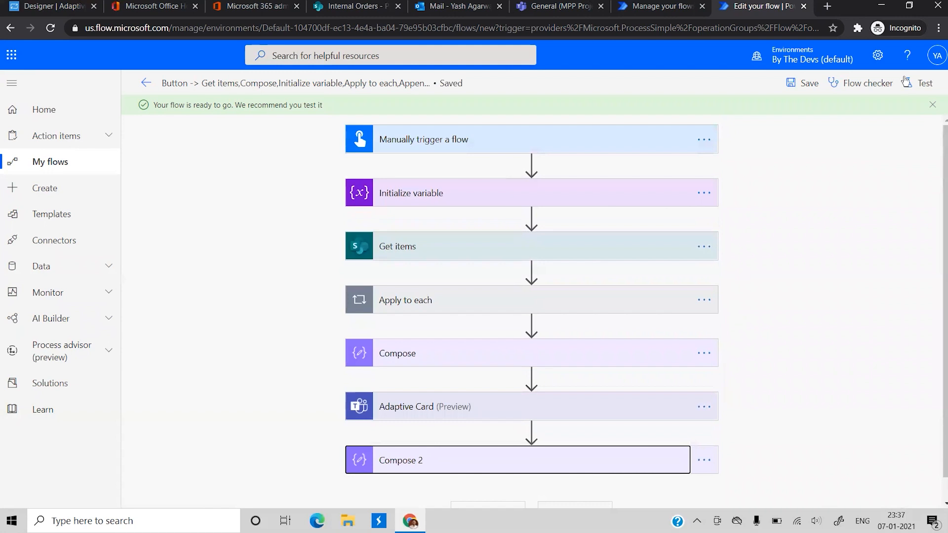
click(920, 83)
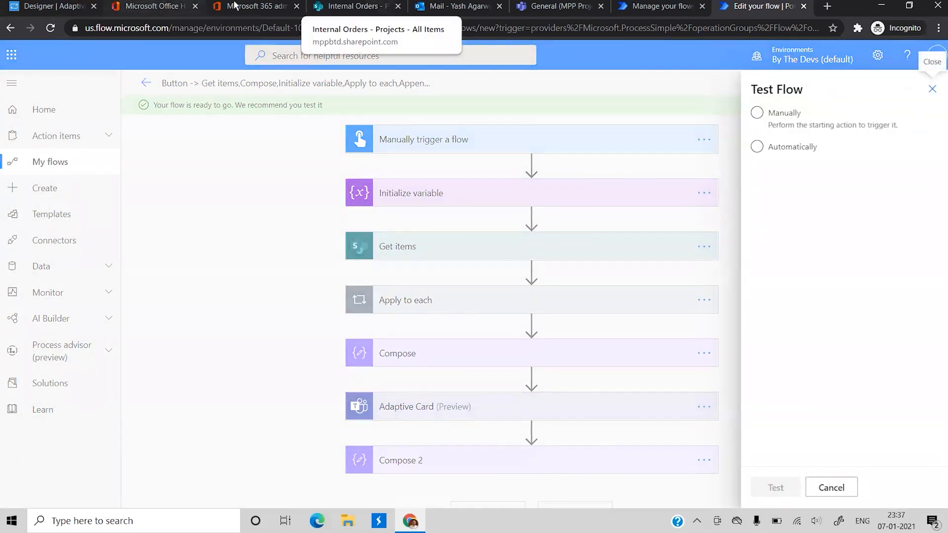
Switch to the Internal Orders SharePoint site and open its Orders list in grid view.
click(353, 6)
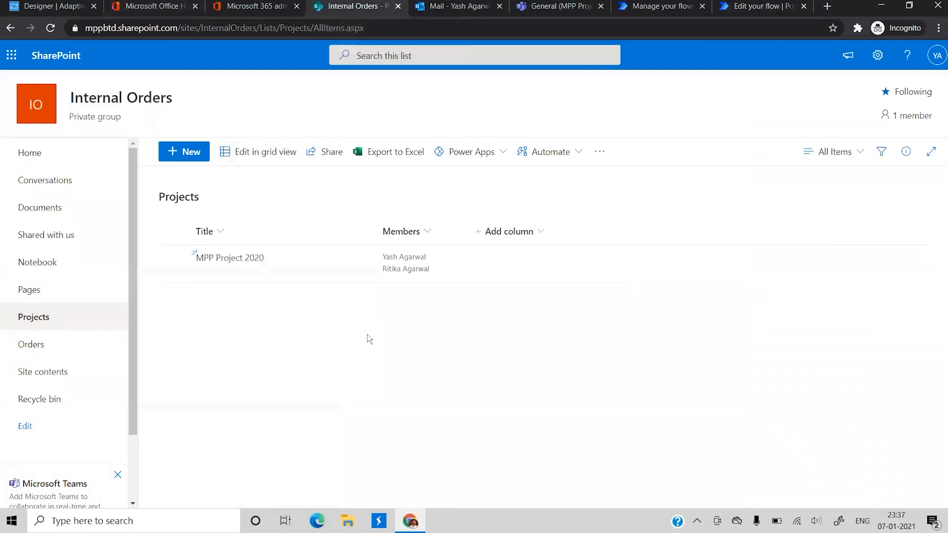
click(67, 338)
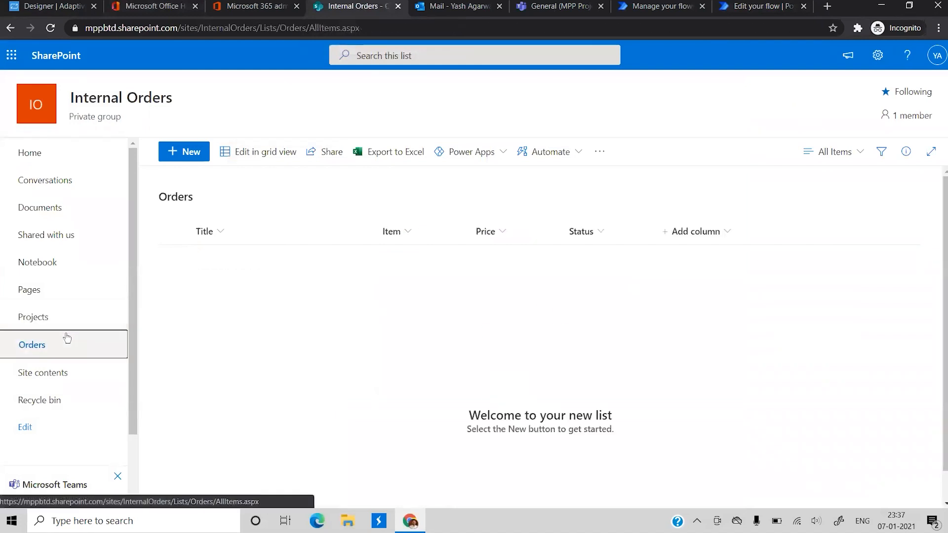
click(236, 154)
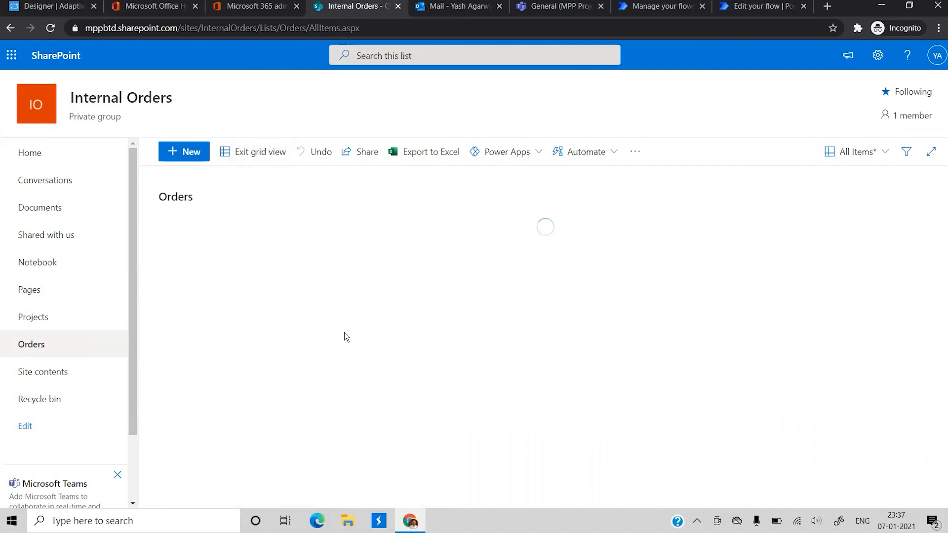
Add an item to the Orders list titled Order 1, with item Pencil and price 2.
click(232, 260)
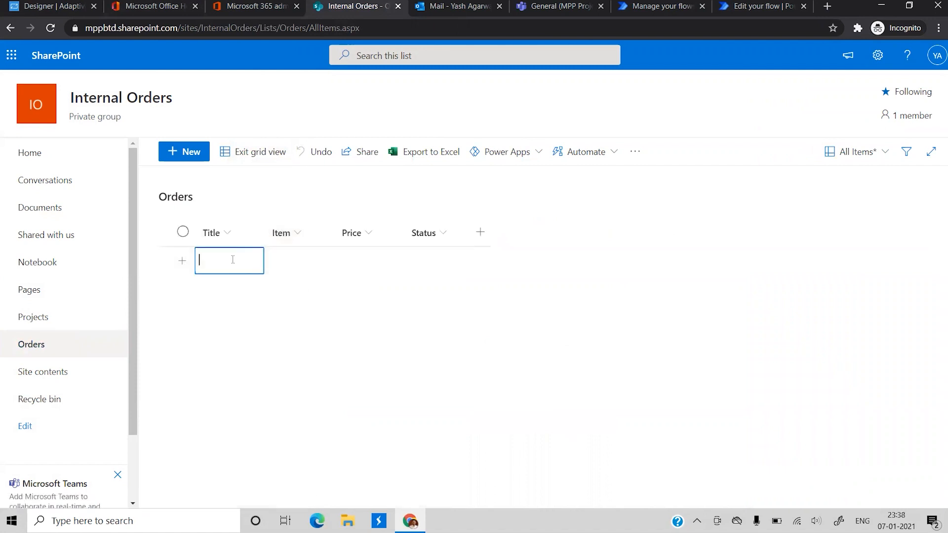
text(Order 1)
click(298, 262)
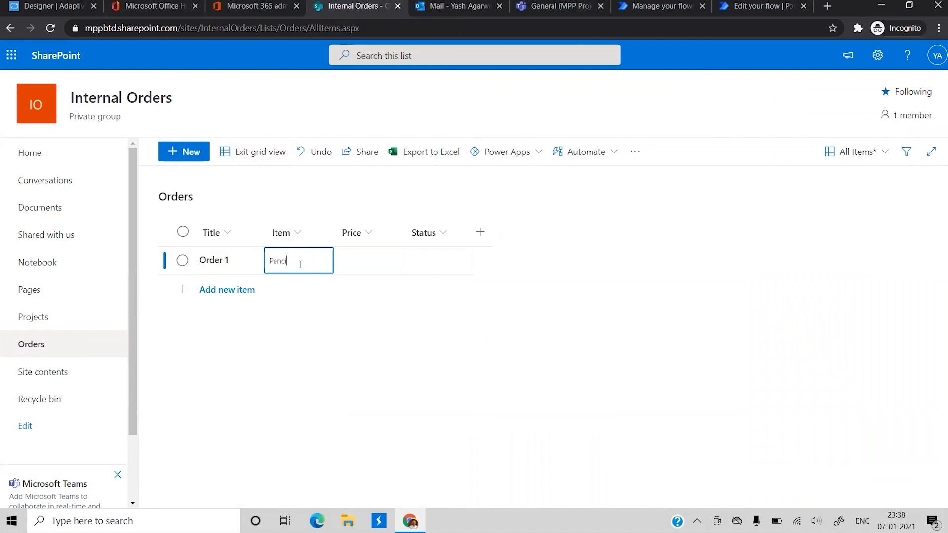
click(401, 269)
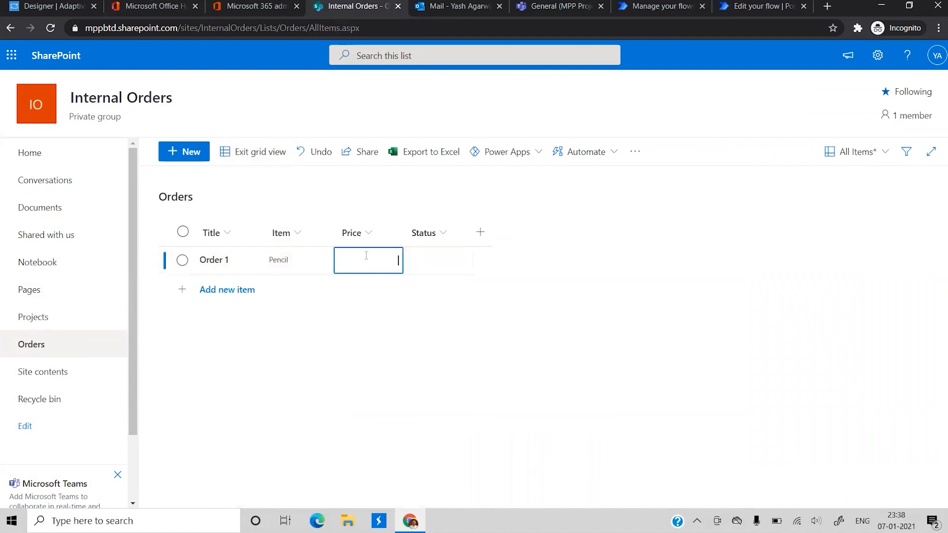
Add a second Orders row titled Order 1, with item Box and price 10.
click(208, 287)
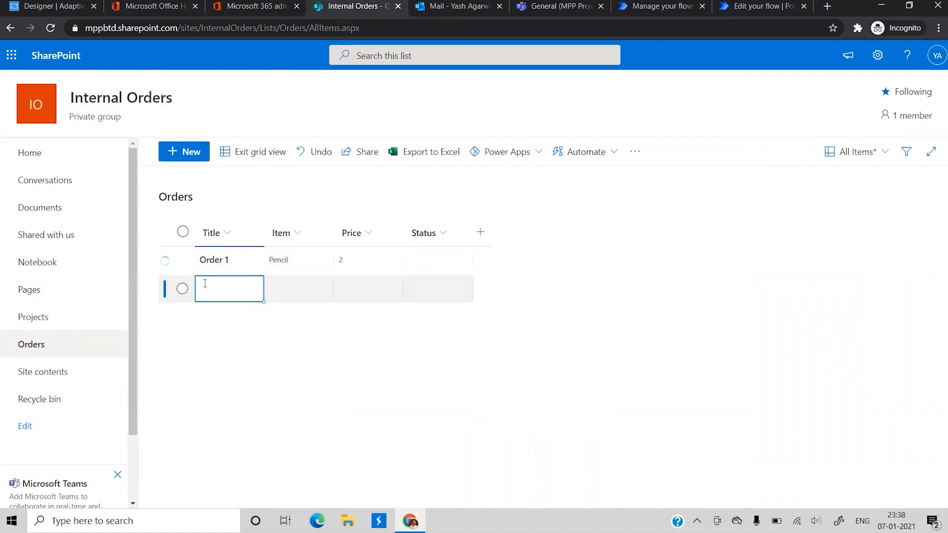
text(Order 1)
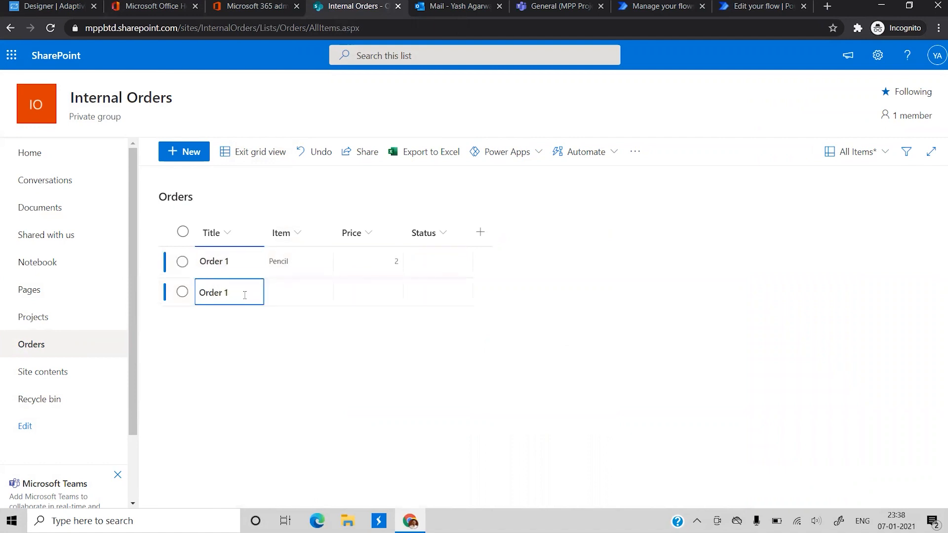
click(275, 301)
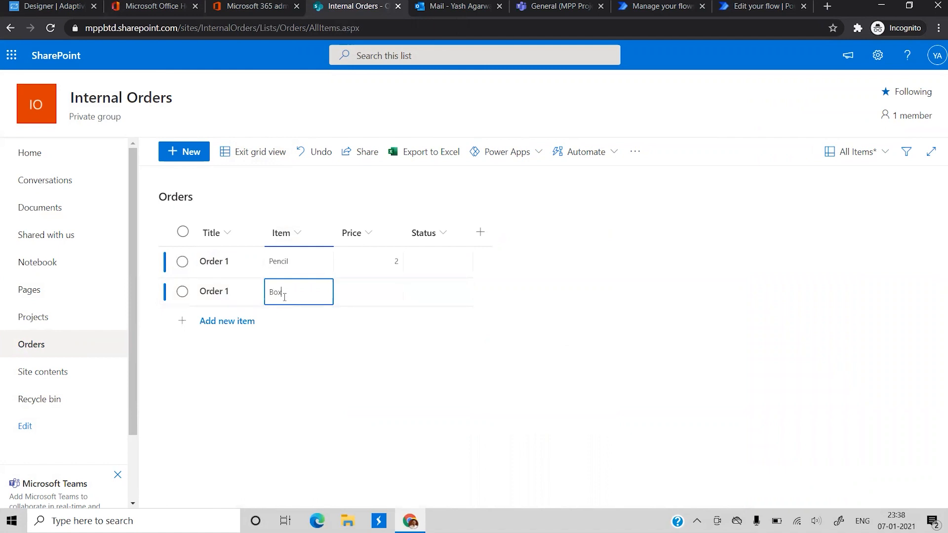
click(361, 292)
text(1)
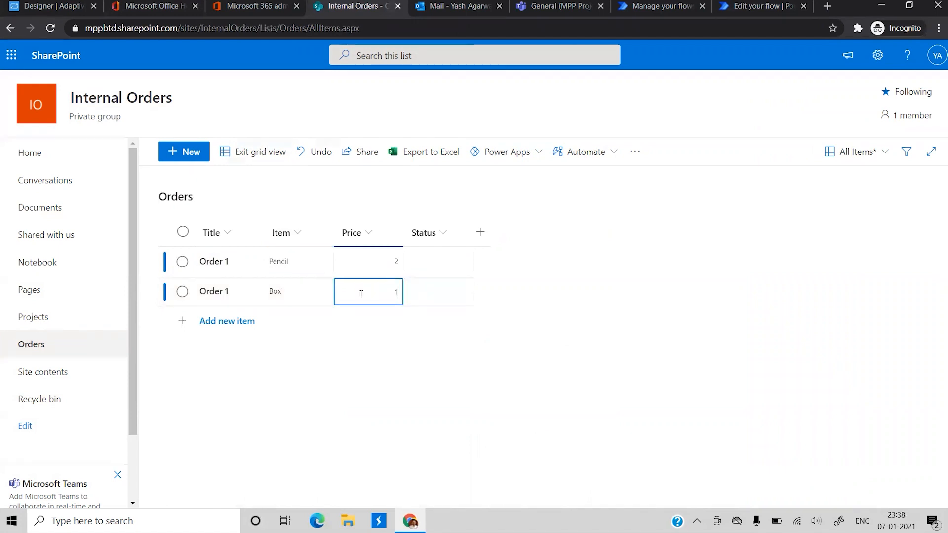
text(0)
Add a third Orders row titled Order 1, with item Bag and price 100, and leave grid view.
click(224, 320)
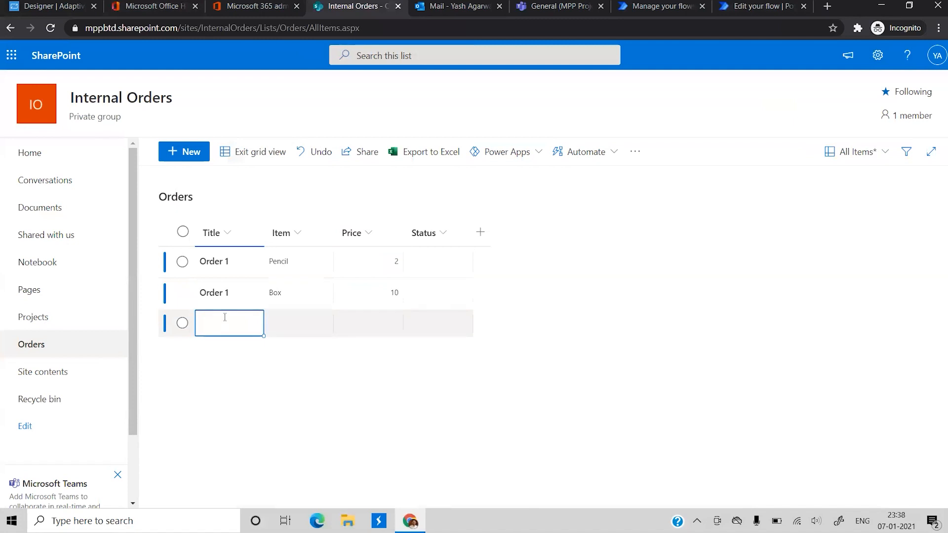
text(Bag)
key(BackSpace)
key(BackSpace)
text(Order 1)
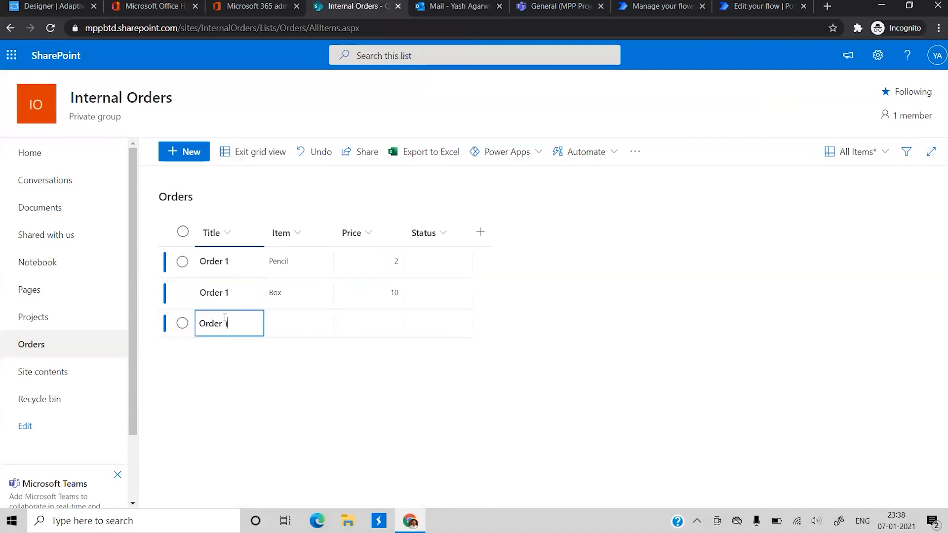
click(294, 325)
text(Bag)
click(397, 322)
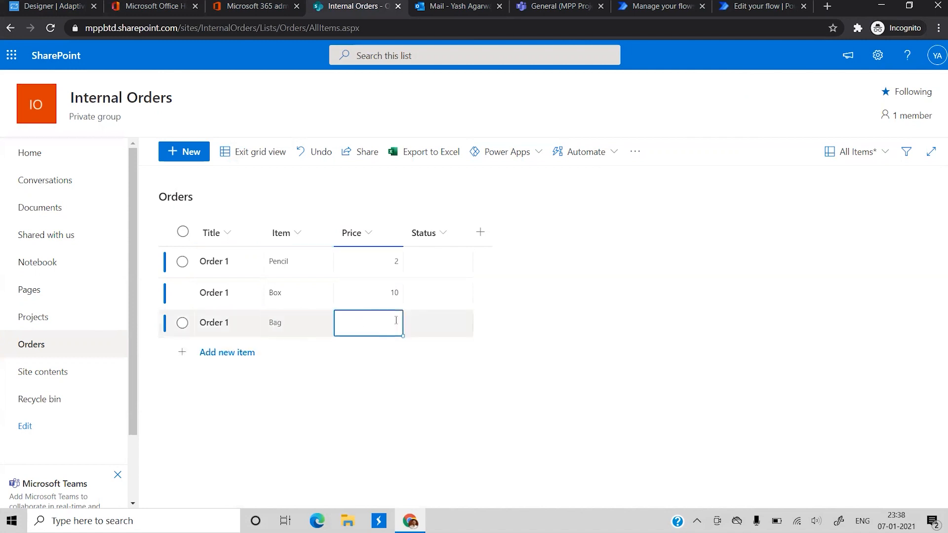
click(425, 378)
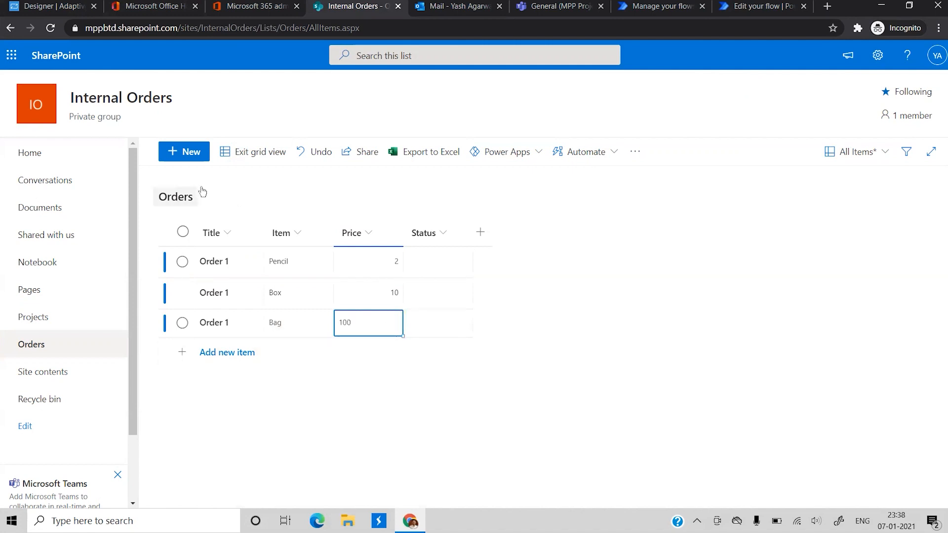
click(254, 163)
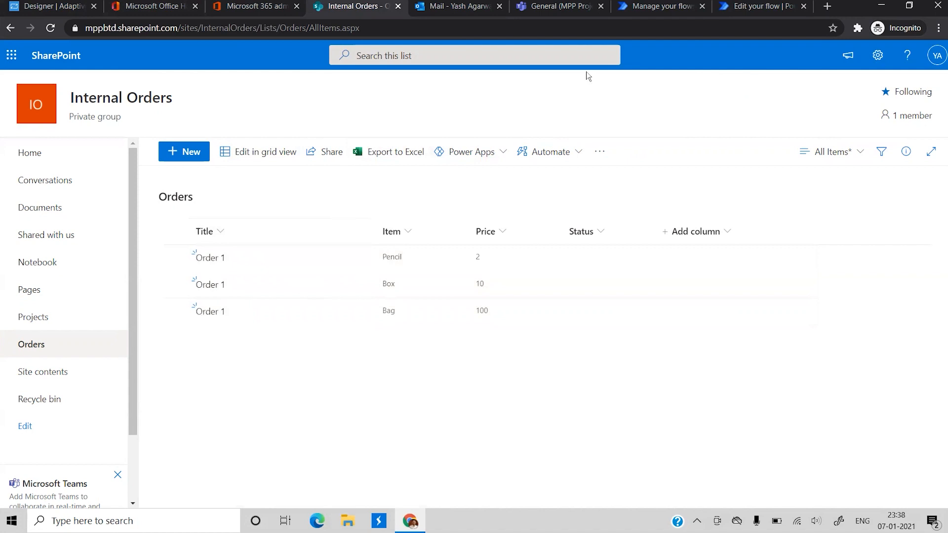
Switch to the flow in Power Automate and run a manual test with Order ID "Order 1".
click(750, 6)
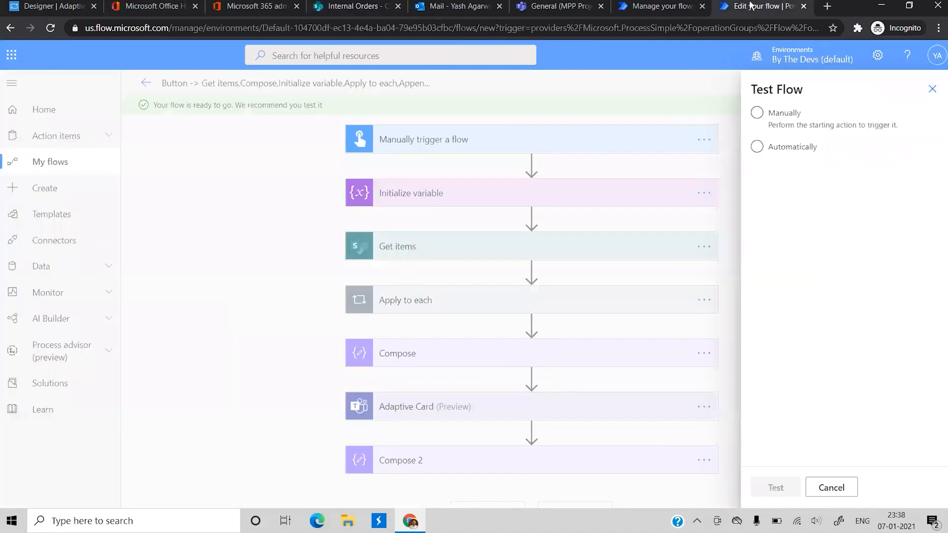
click(755, 112)
click(757, 498)
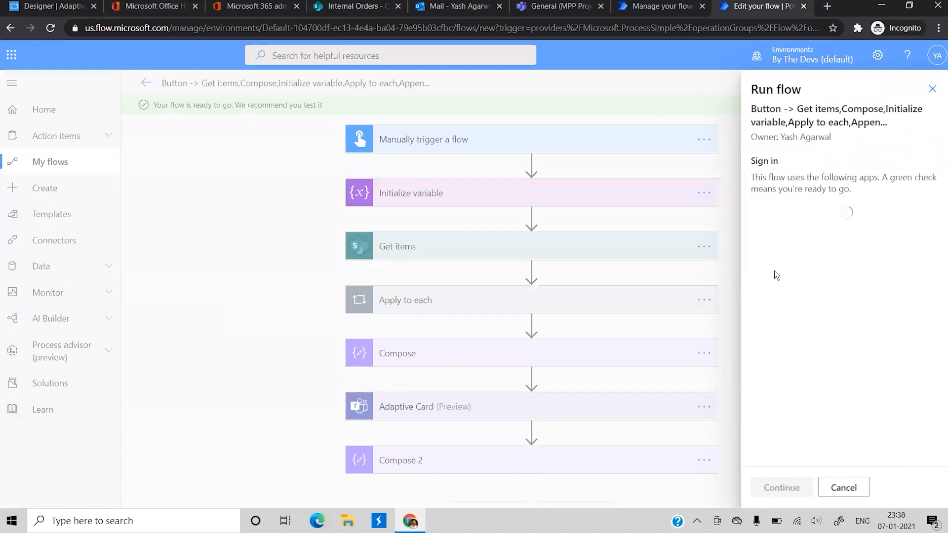
click(781, 488)
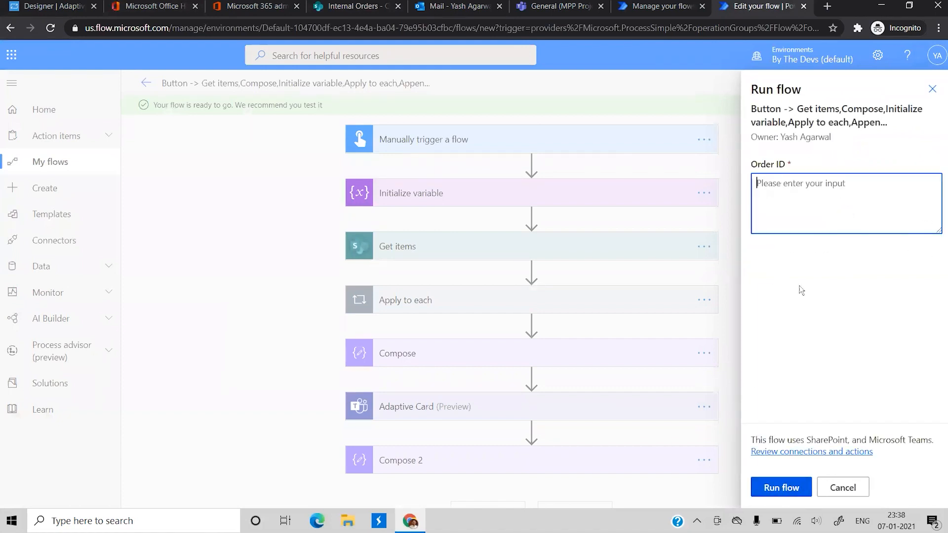
text(Order 1)
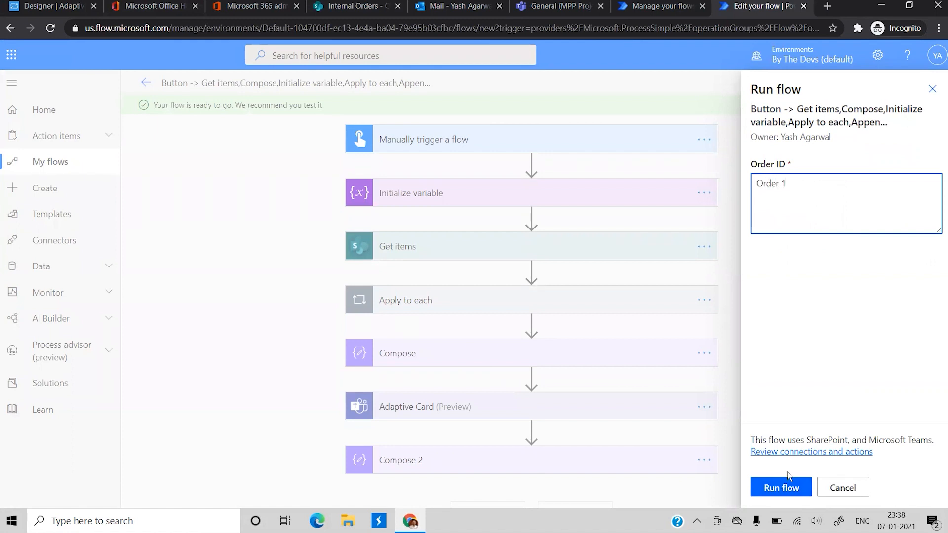
click(781, 488)
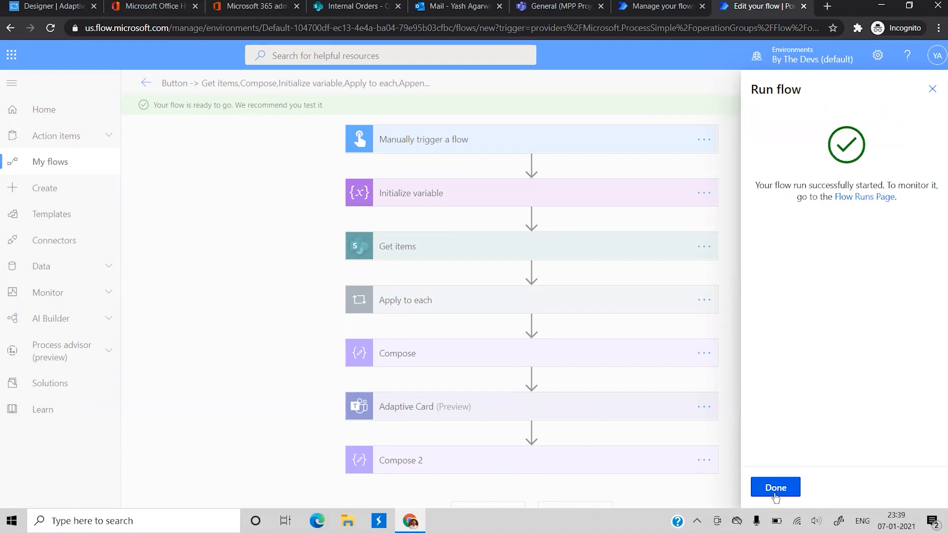
click(776, 488)
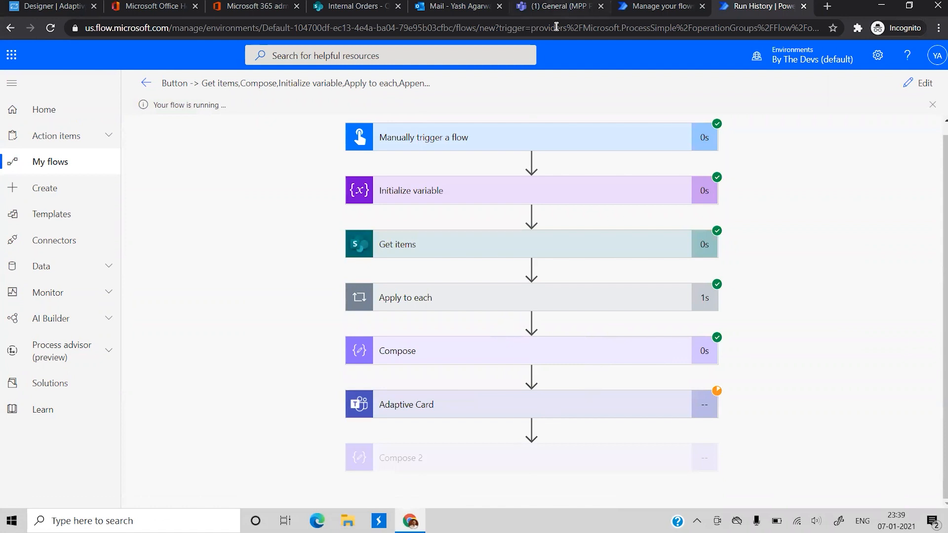
Switch to Teams, open the Flow chat, and select Pencil-2 and Box-10 in the Order 1 approval card.
click(557, 6)
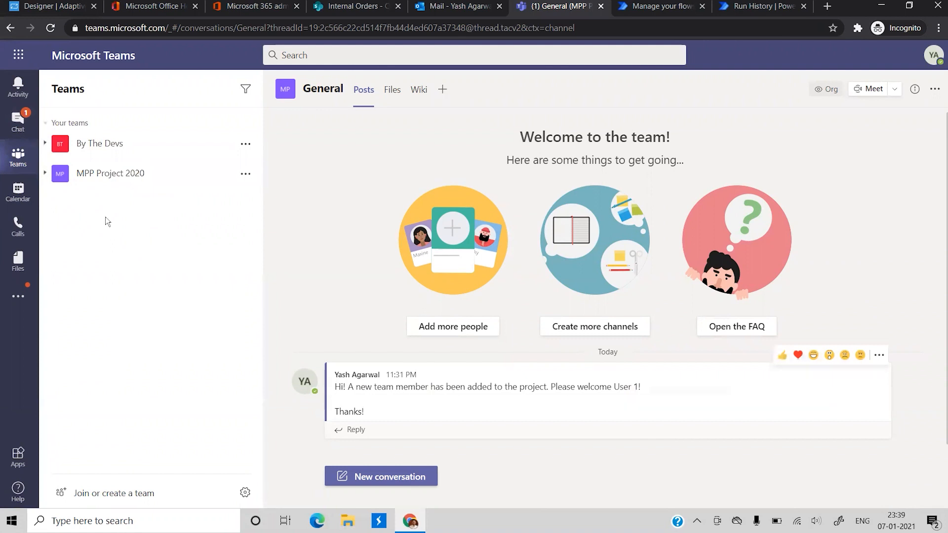
click(16, 123)
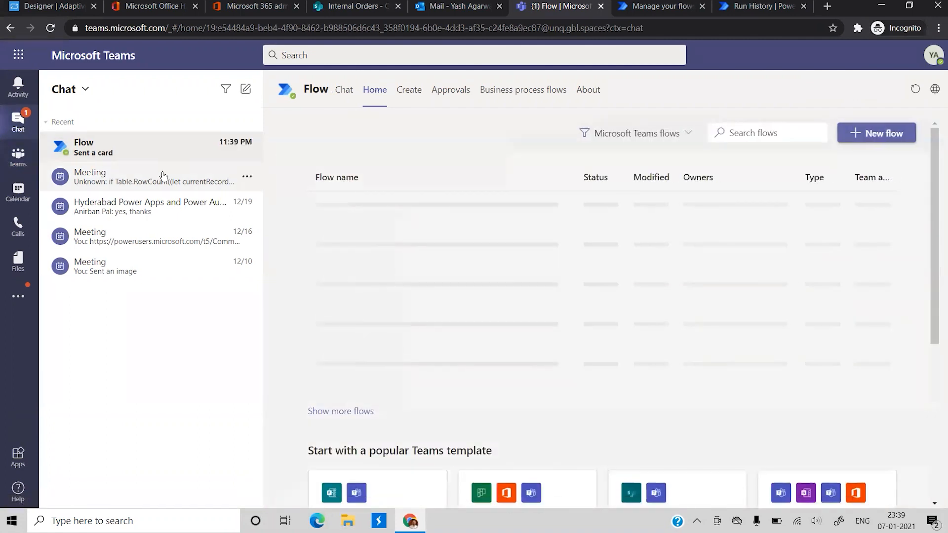
click(133, 154)
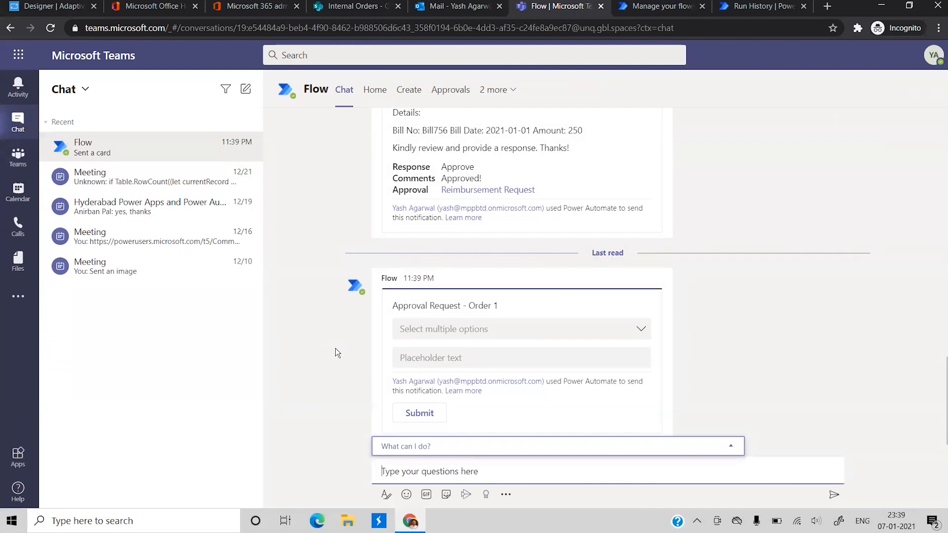
click(586, 330)
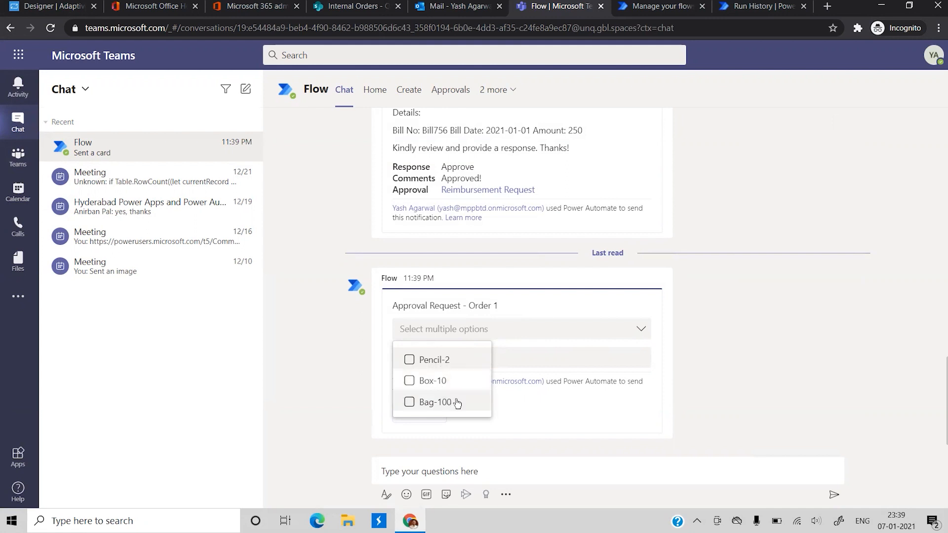
click(409, 361)
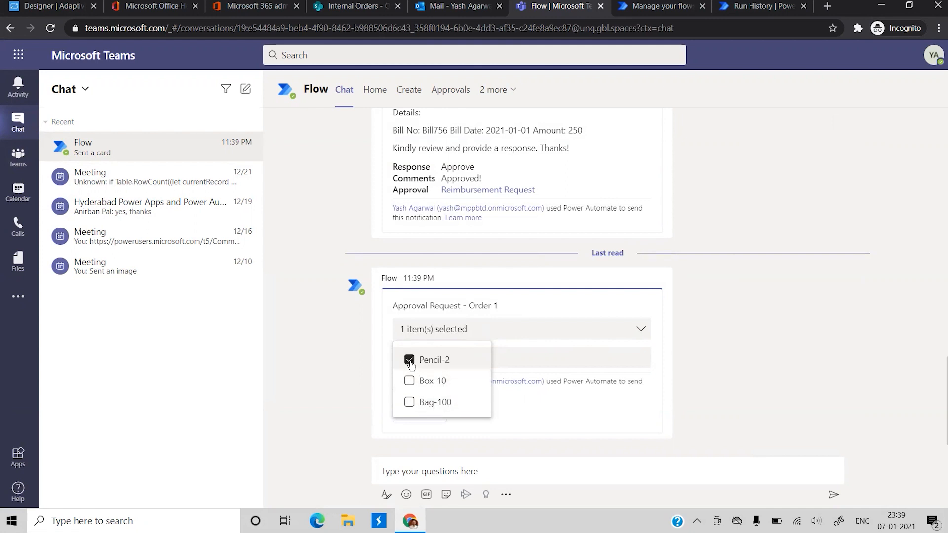
click(409, 381)
click(709, 325)
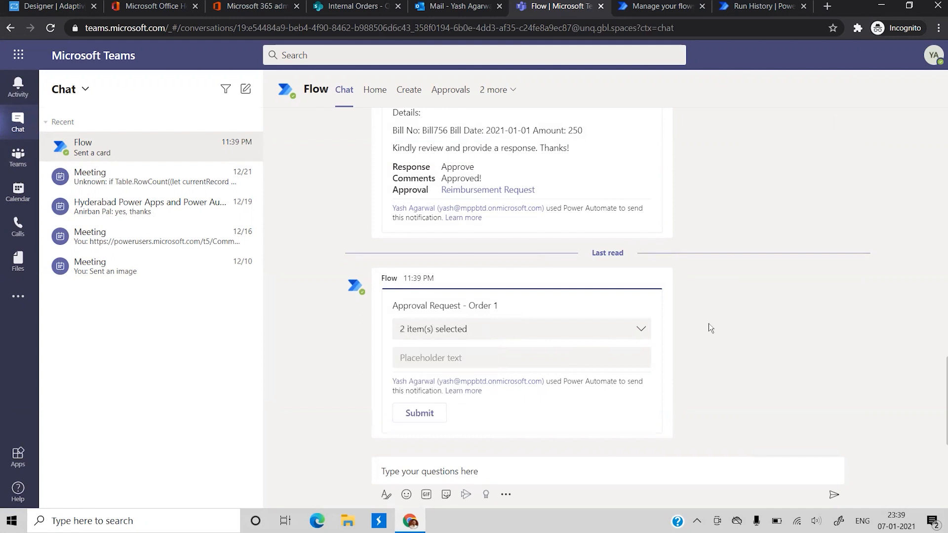
Enter the reason "Approving as discussed." in the Order 1 approval card and submit the response.
click(536, 352)
text(Approving as )
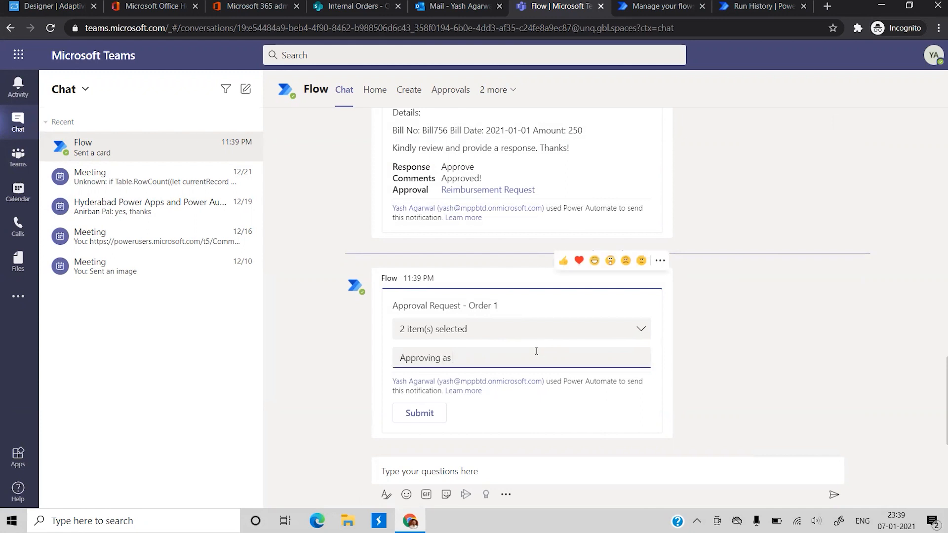
text(discuused)
key(BackSpace)
key(BackSpace)
key(BackSpace)
text(sed.)
click(415, 417)
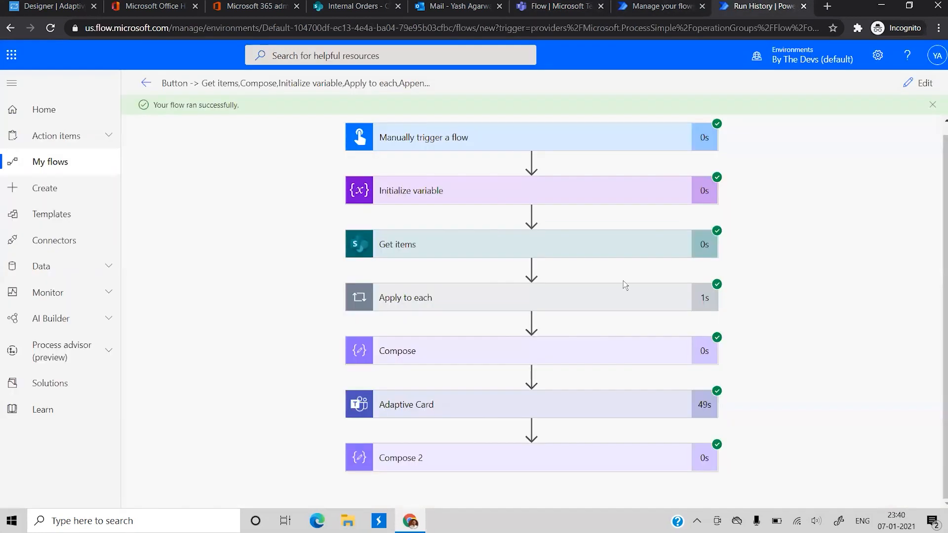
Examine the Compose 2 inputs in the flow run for the submitted card's responder details, choiceSet and reason.
click(586, 469)
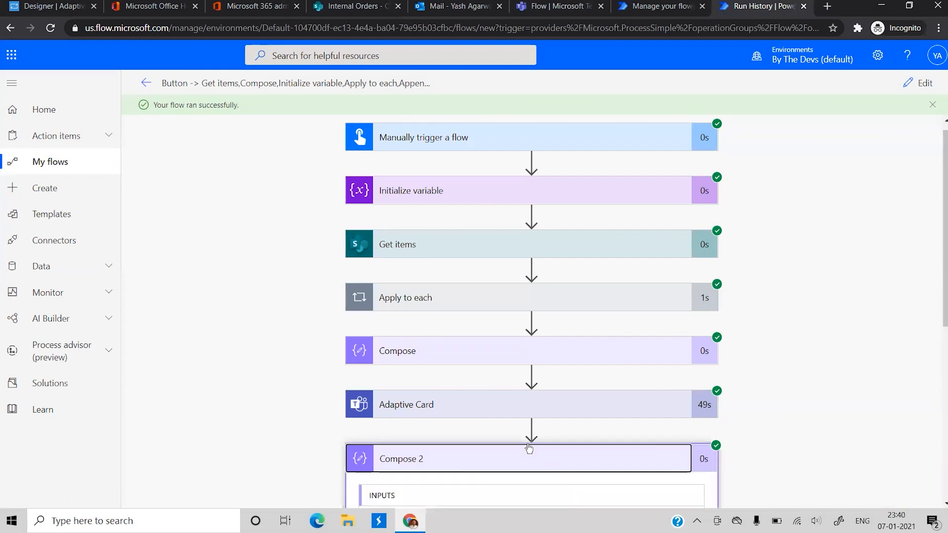
scroll(529, 448, down, 6)
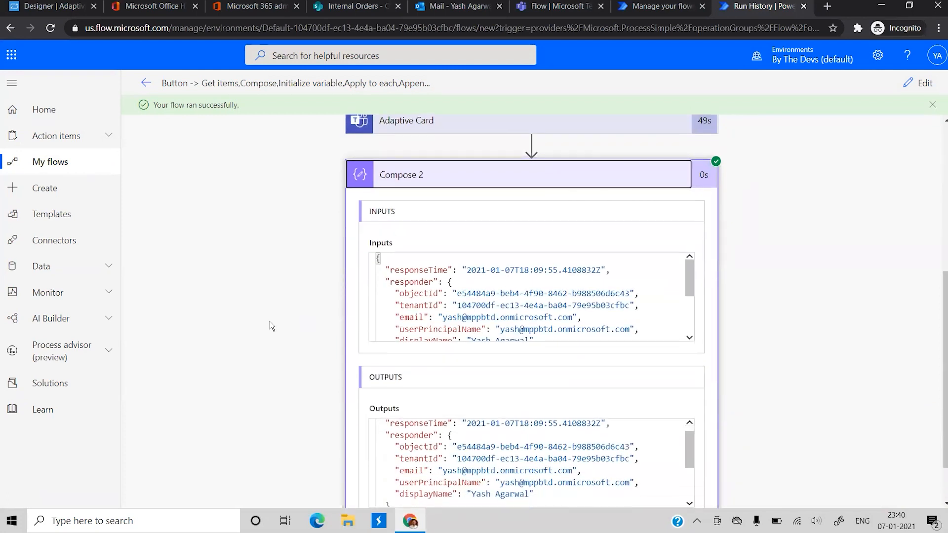
scroll(265, 322, down, 1)
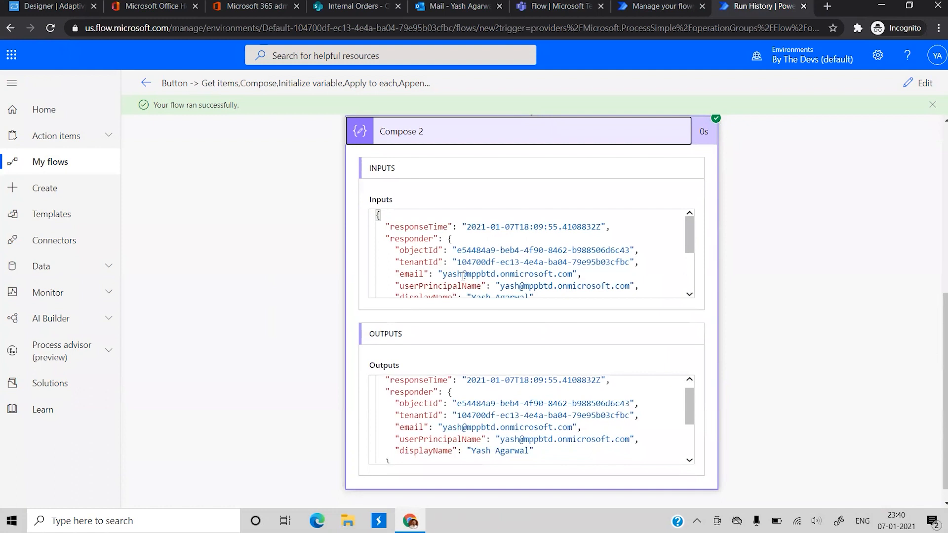
scroll(467, 281, down, 4)
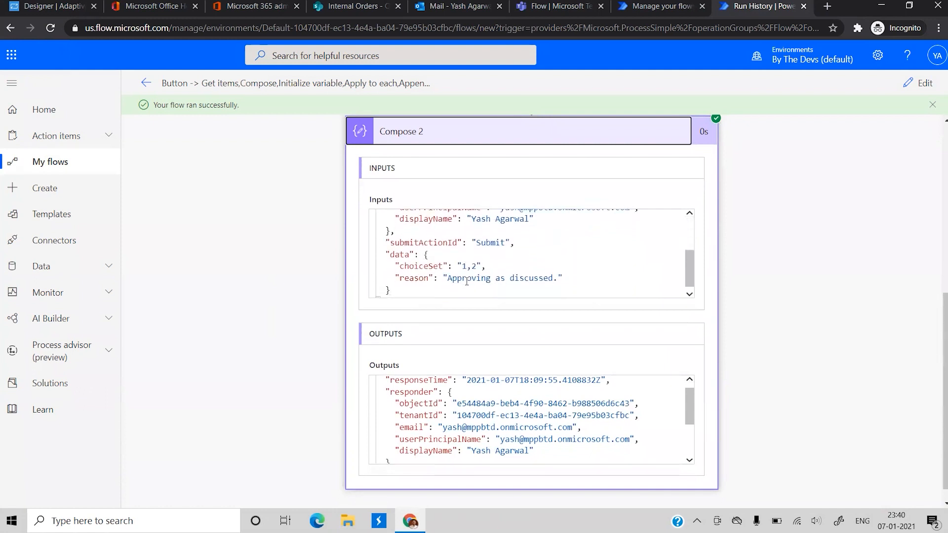
drag(486, 262, 396, 262)
double_click(477, 273)
click(477, 273)
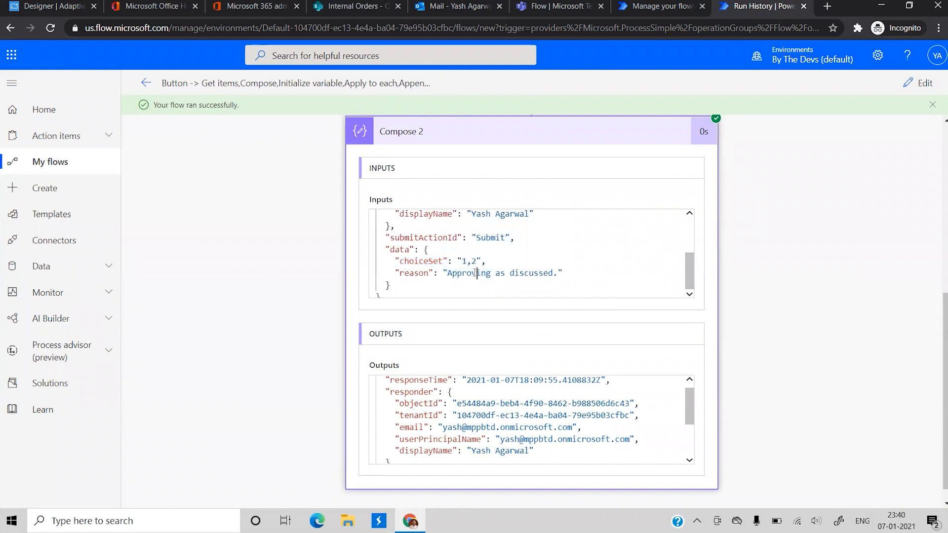
scroll(477, 273, down, 1)
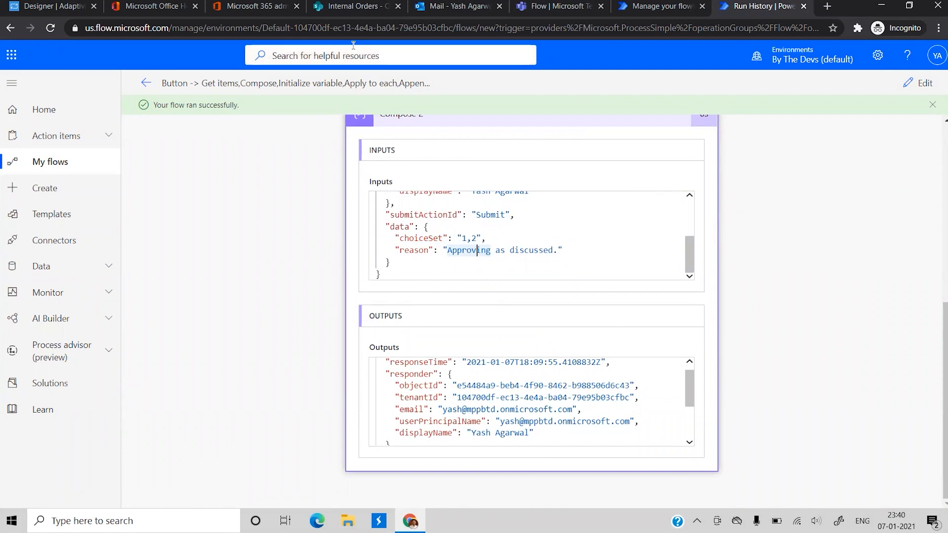
scroll(441, 246, up, 5)
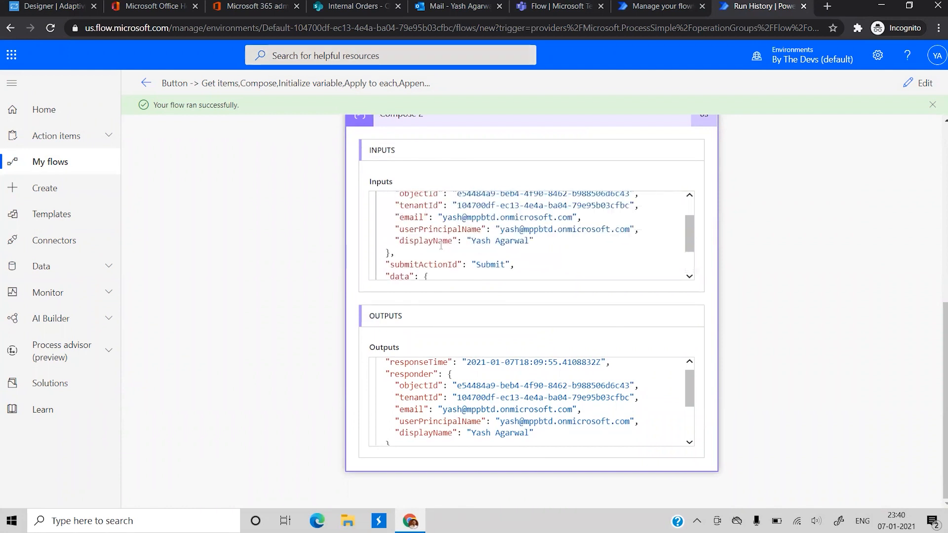
scroll(437, 248, down, 5)
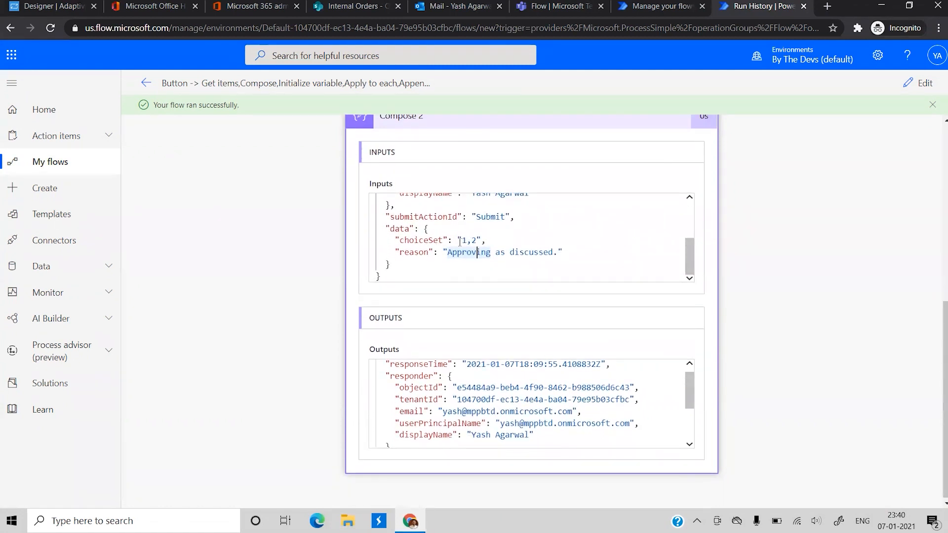
click(465, 241)
scroll(492, 285, down, 1)
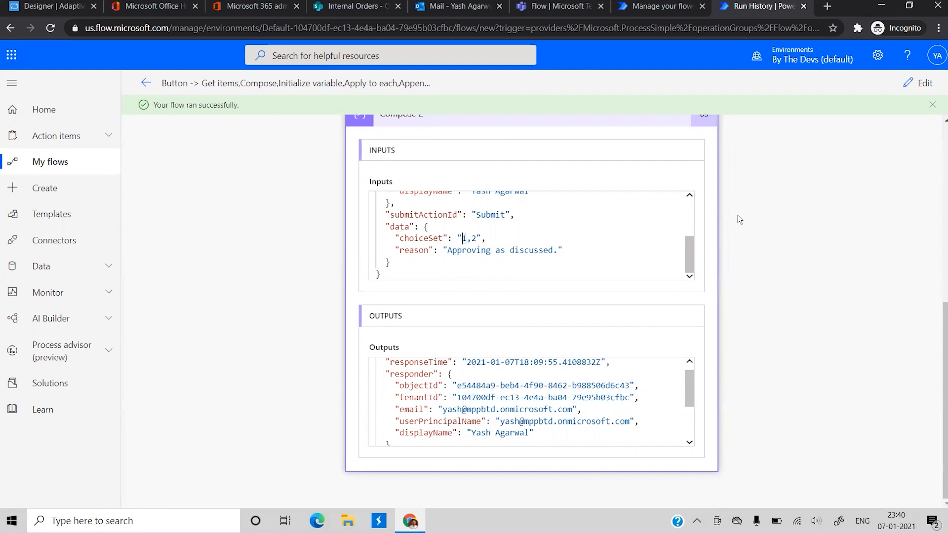
scroll(740, 219, up, 1)
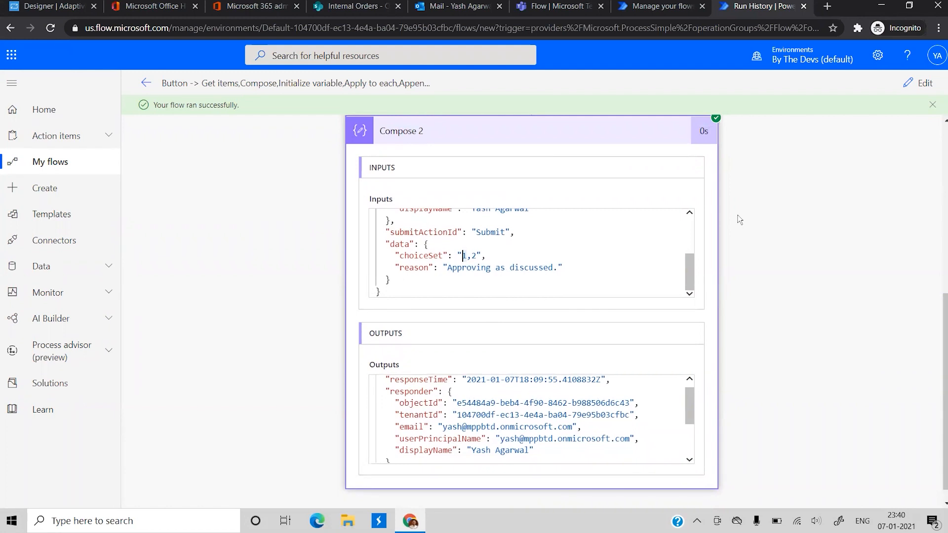
scroll(739, 220, up, 2)
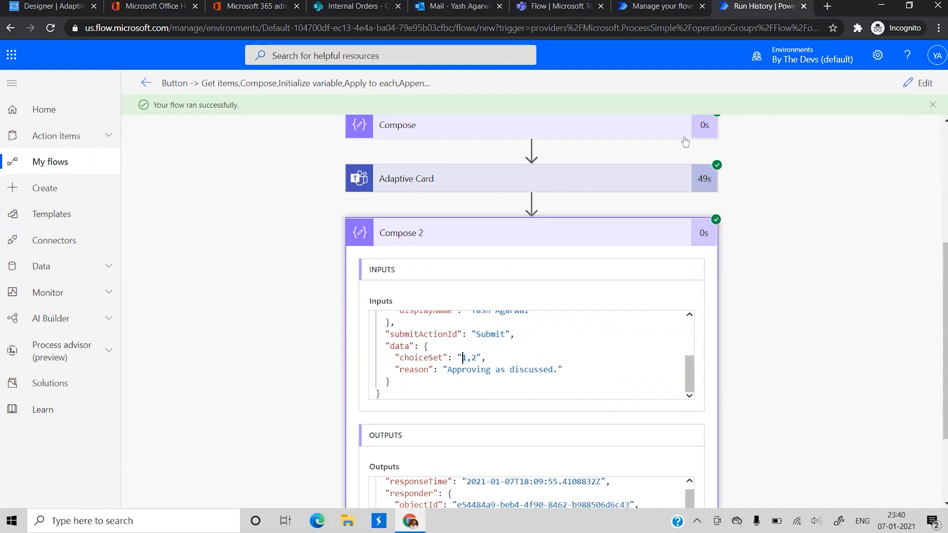
Open the Member welcome message flow's details and its 11:31 PM run.
click(648, 18)
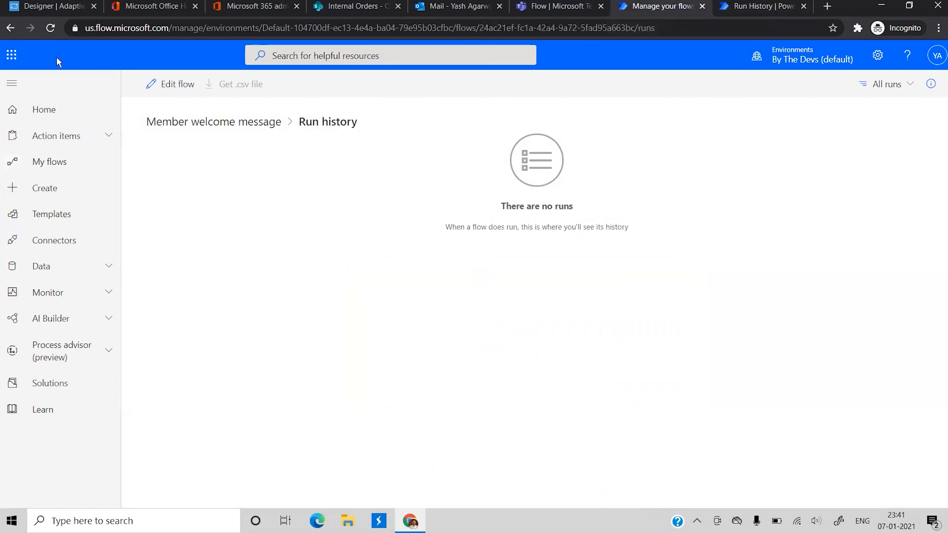
click(186, 123)
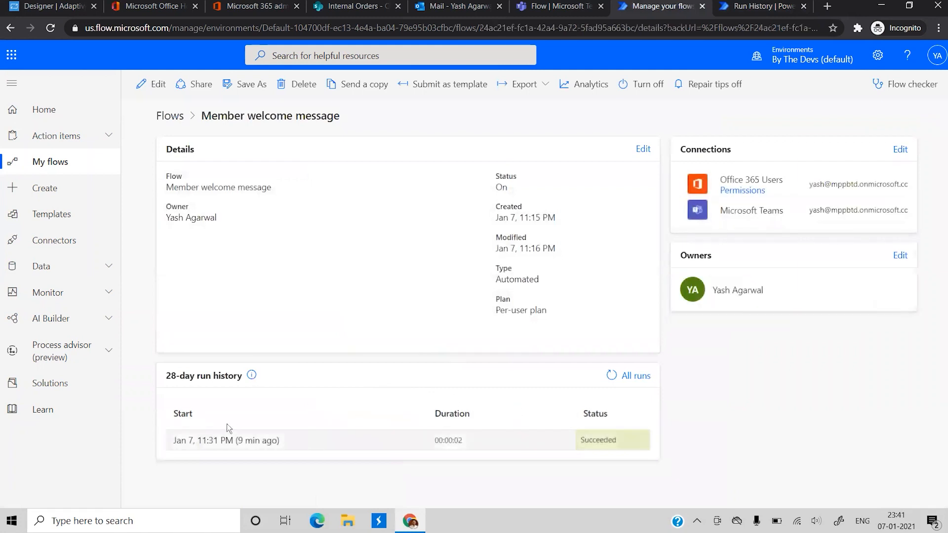
click(250, 444)
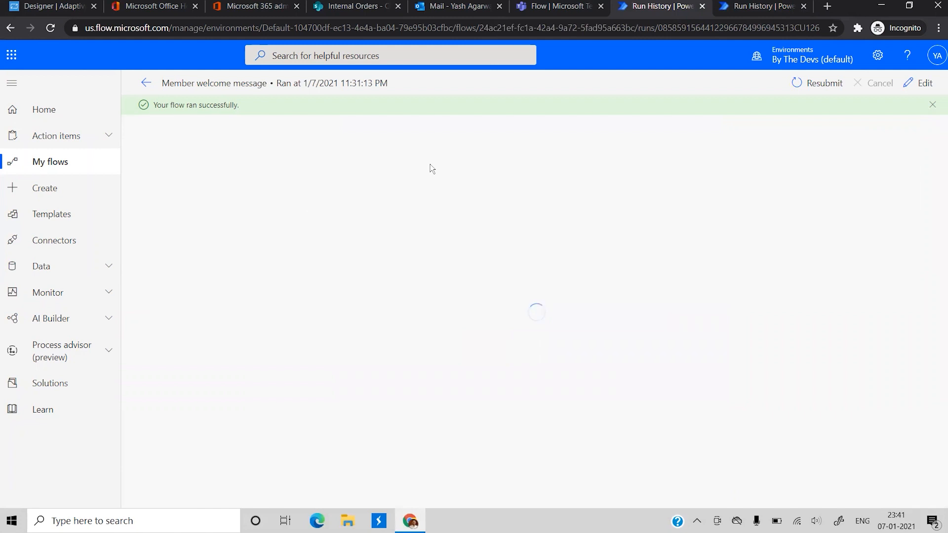
Review the welcome post in the MPP Project 2020 team's General channel in Teams, and return to the Power Automate run history.
click(566, 15)
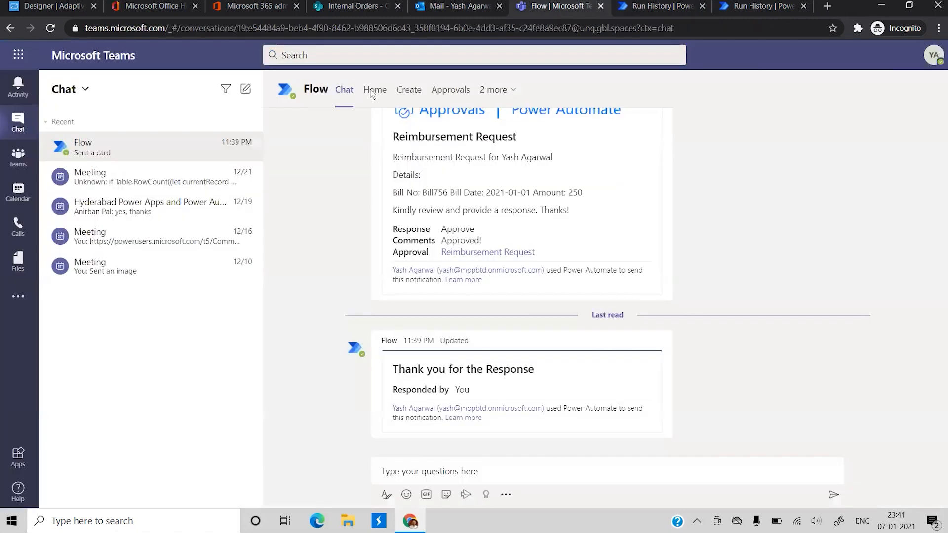
click(4, 166)
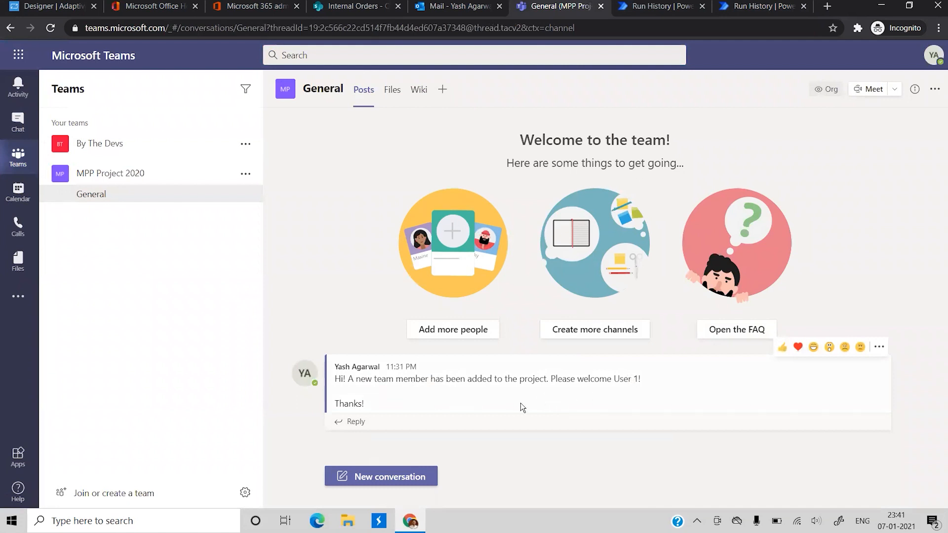
click(728, 17)
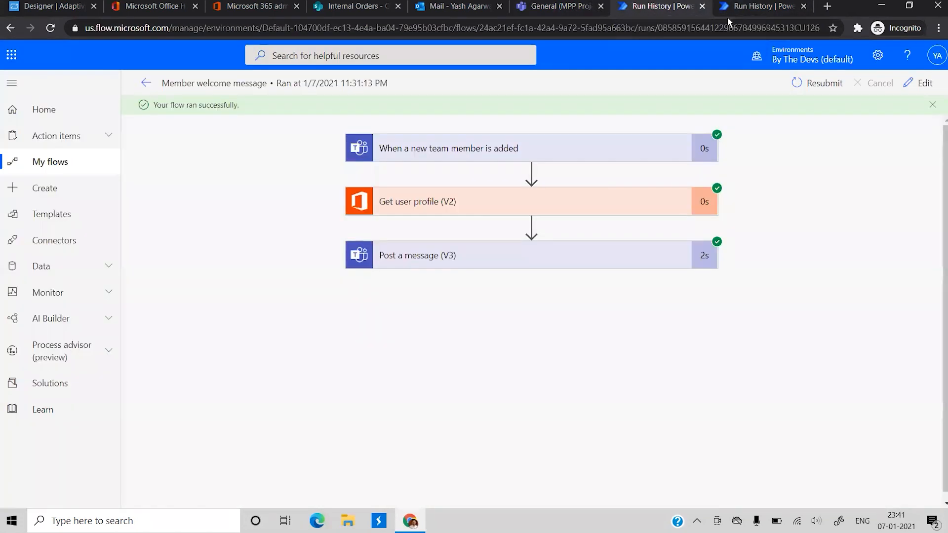